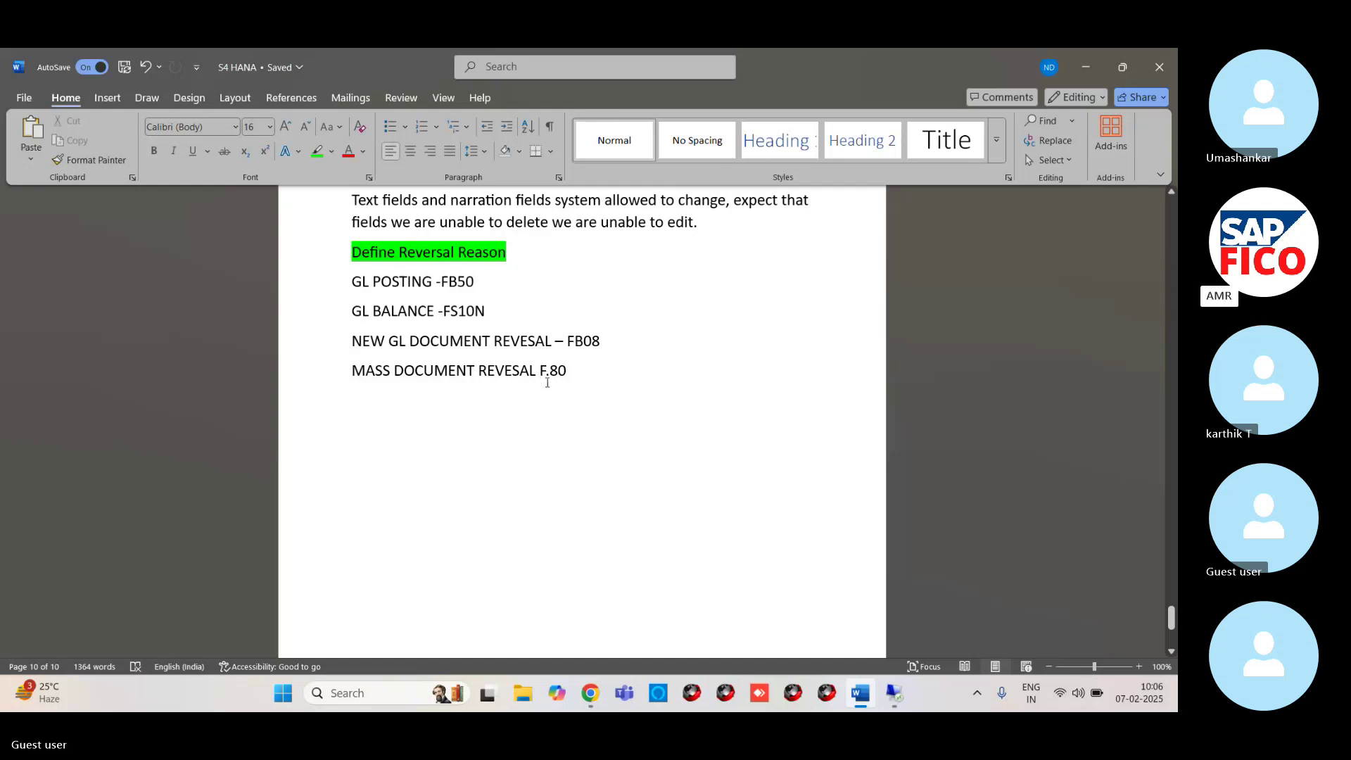
Step: Insert a hyphen before F.80 in the mass document reversal line, and add "PARK DOCUMENT HOLD DOCUMENT" below it after a blank line
{"action": "left_click", "coordinate": [543, 377]}
{"action": "type", "text": "-"}
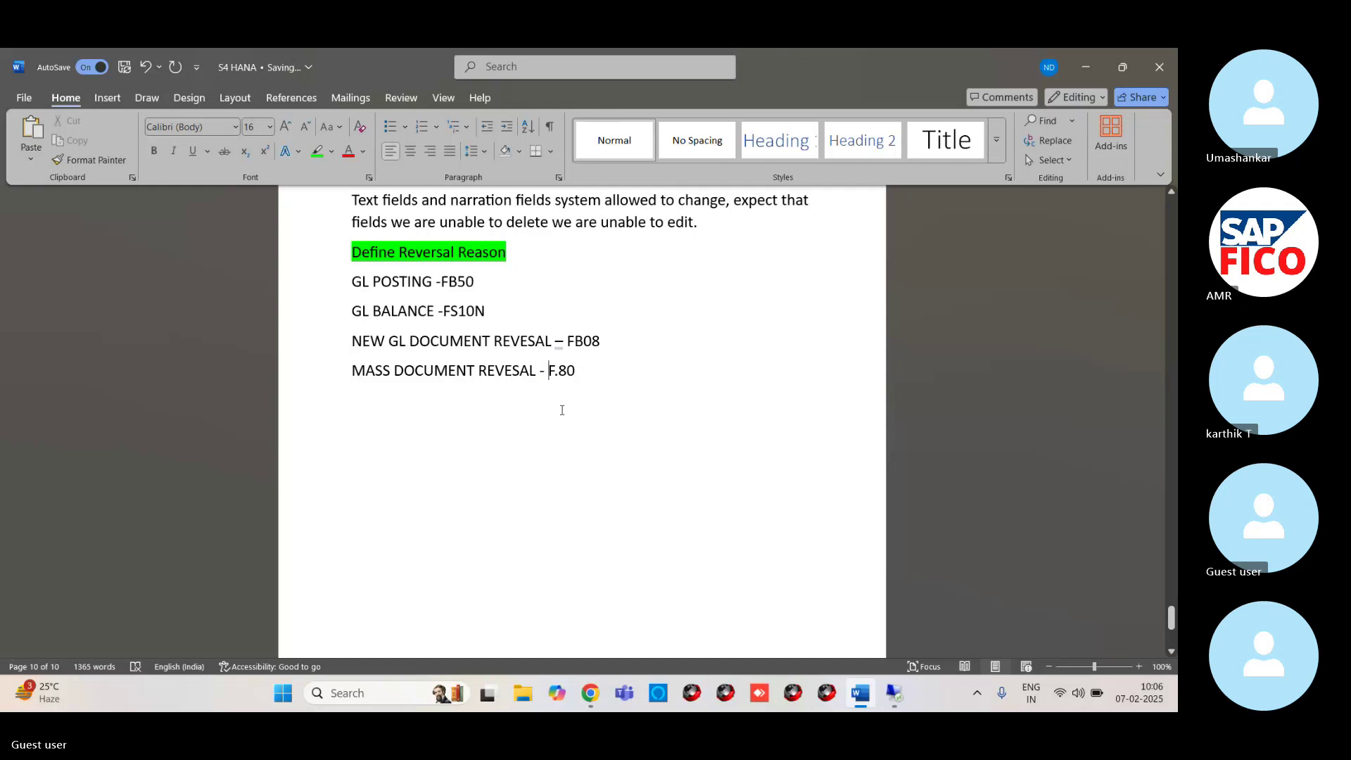
{"action": "left_click", "coordinate": [590, 369]}
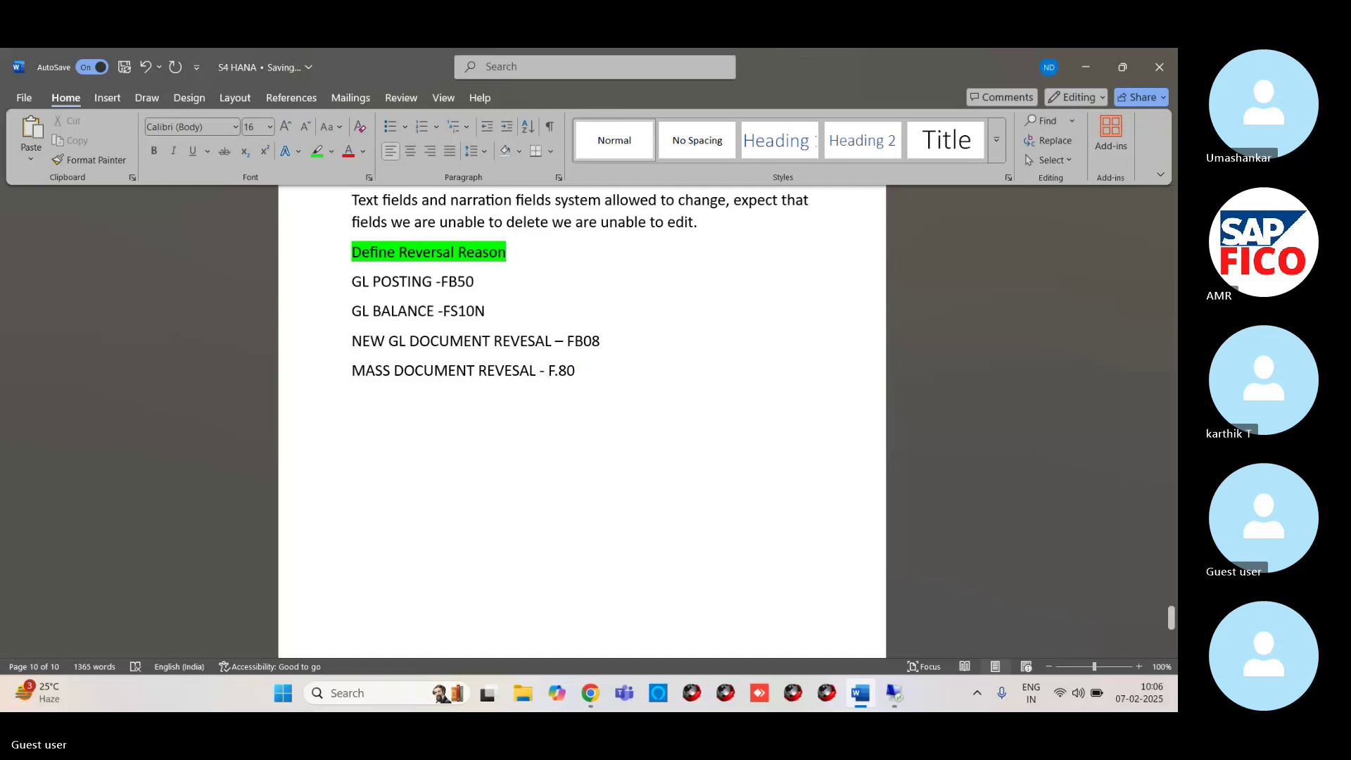
{"action": "key", "text": "Return"}
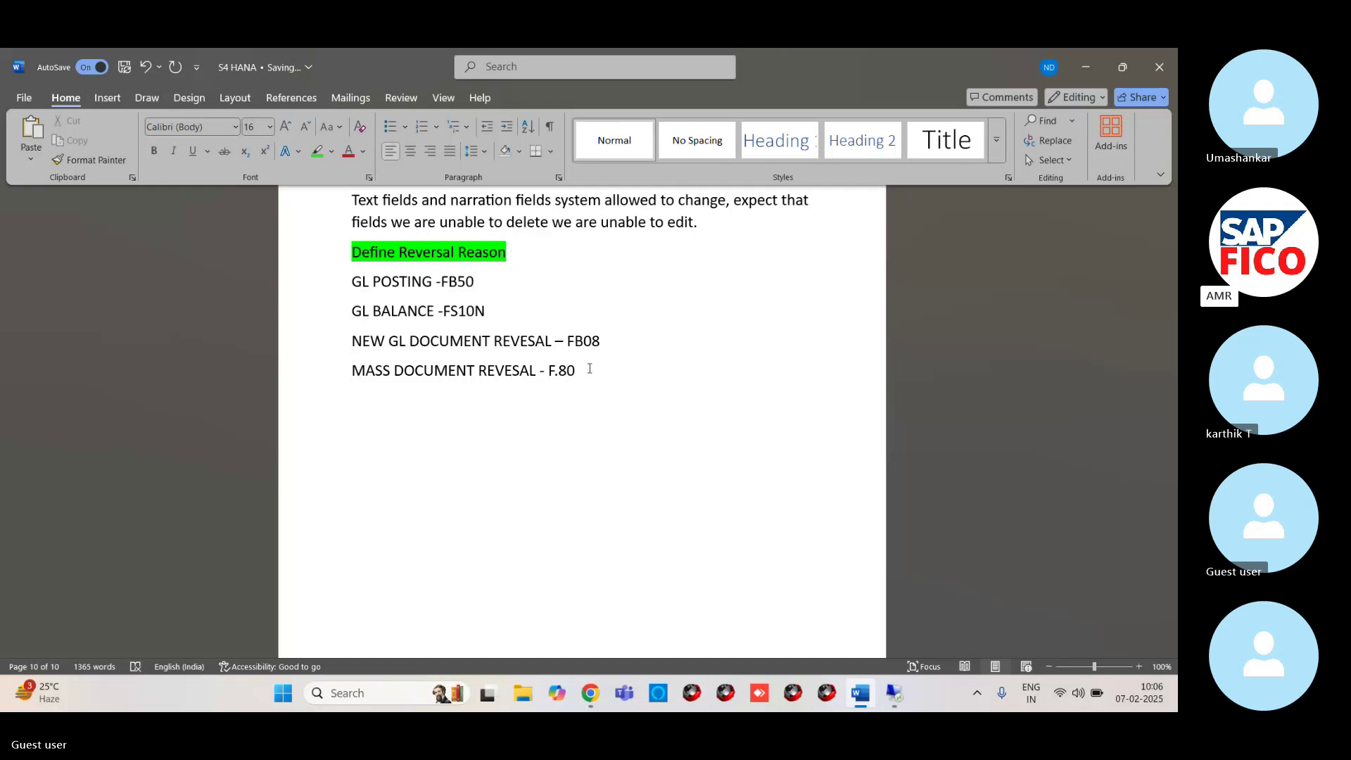
{"action": "key", "text": "Return"}
{"action": "type", "text": "PARK D"}
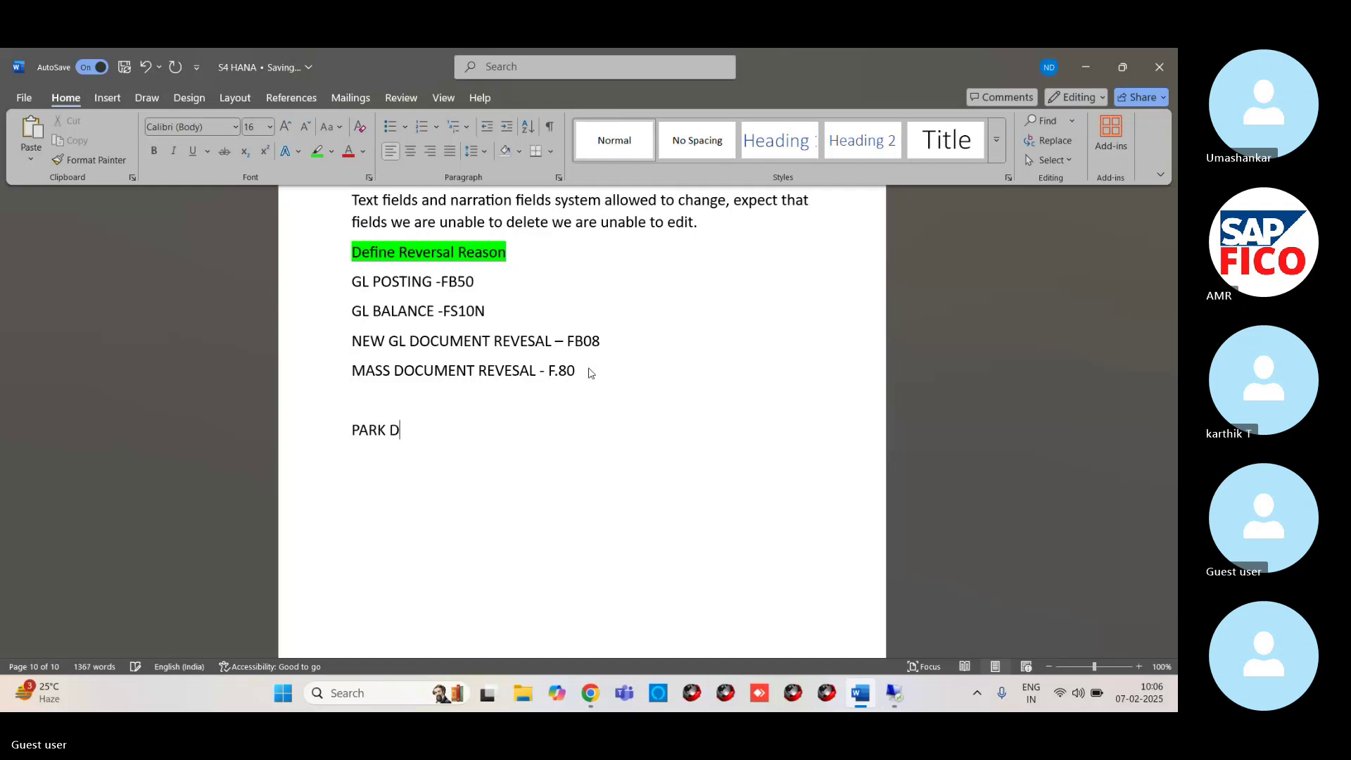
{"action": "key", "text": "BackSpace"}
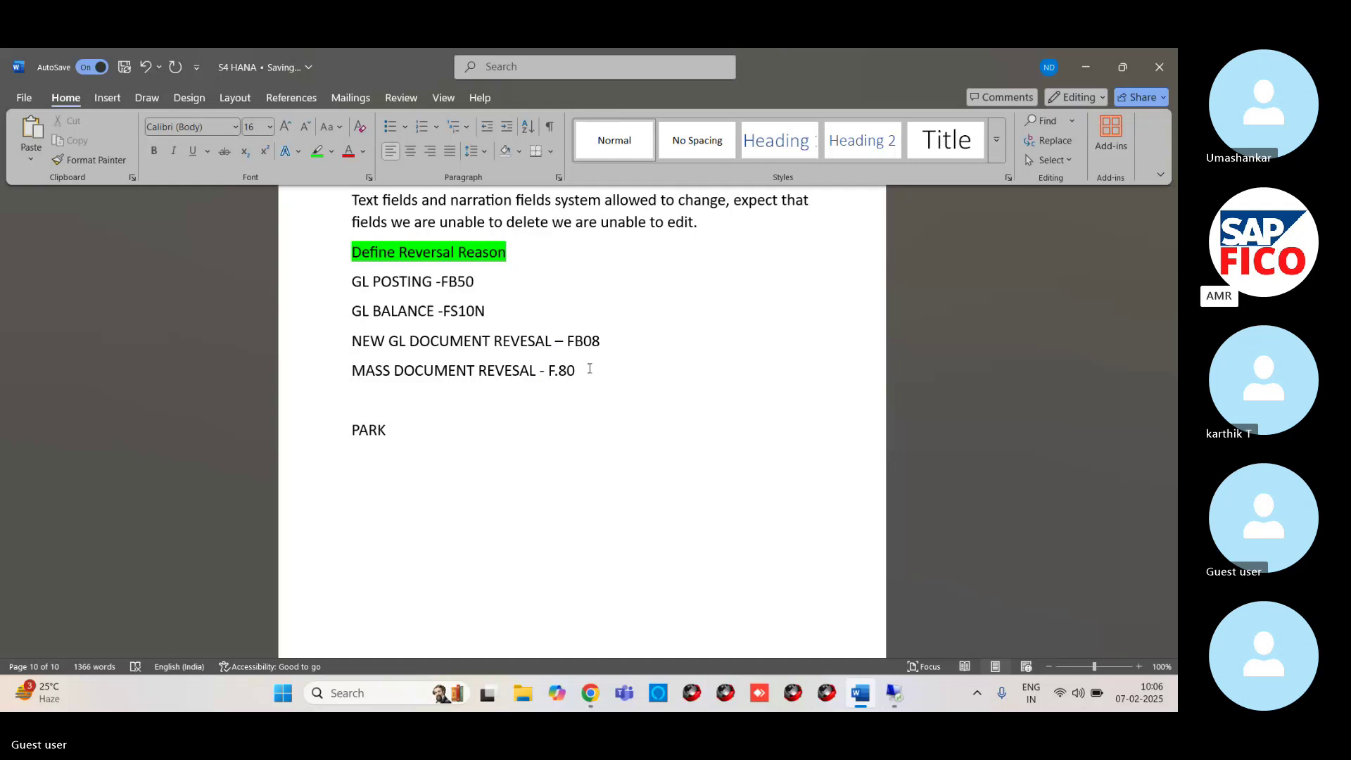
{"action": "type", "text": "DOCU"}
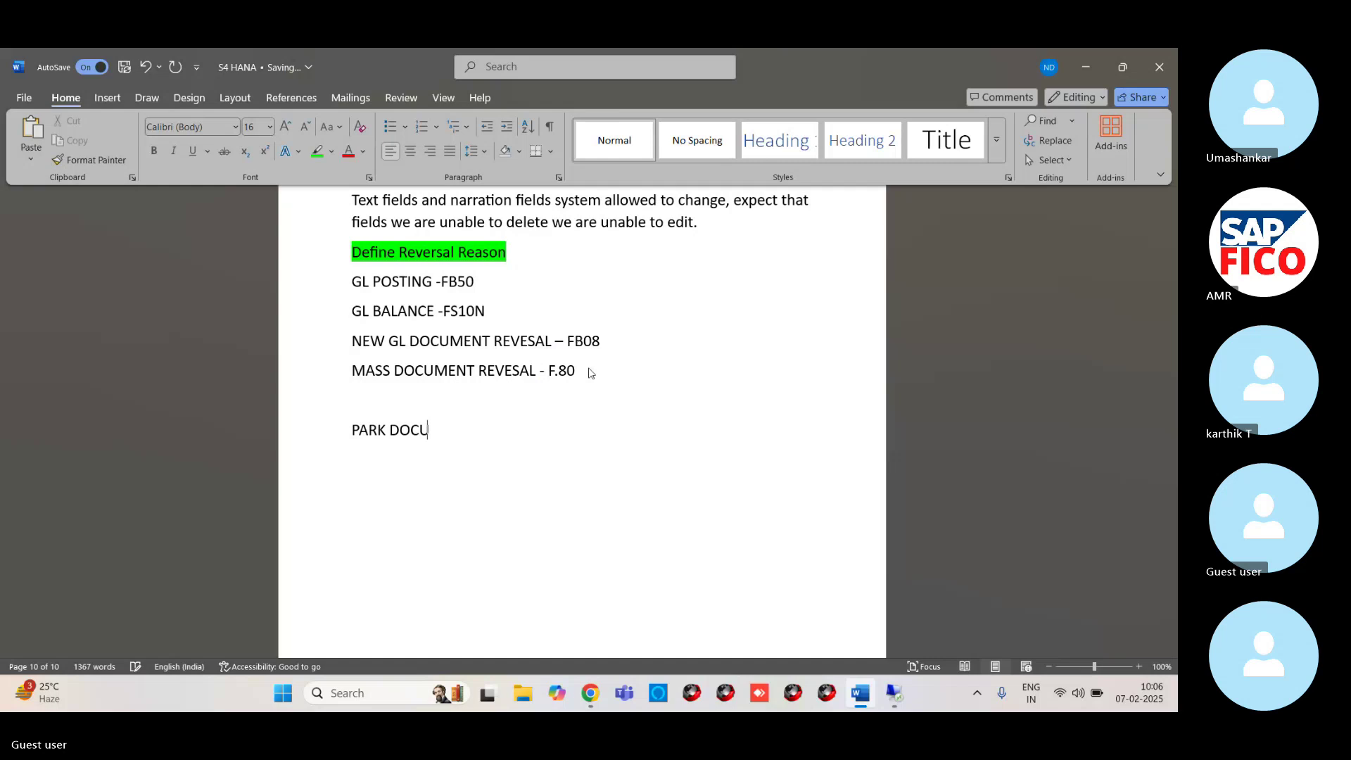
{"action": "type", "text": "MENT HOLD DOCUME"}
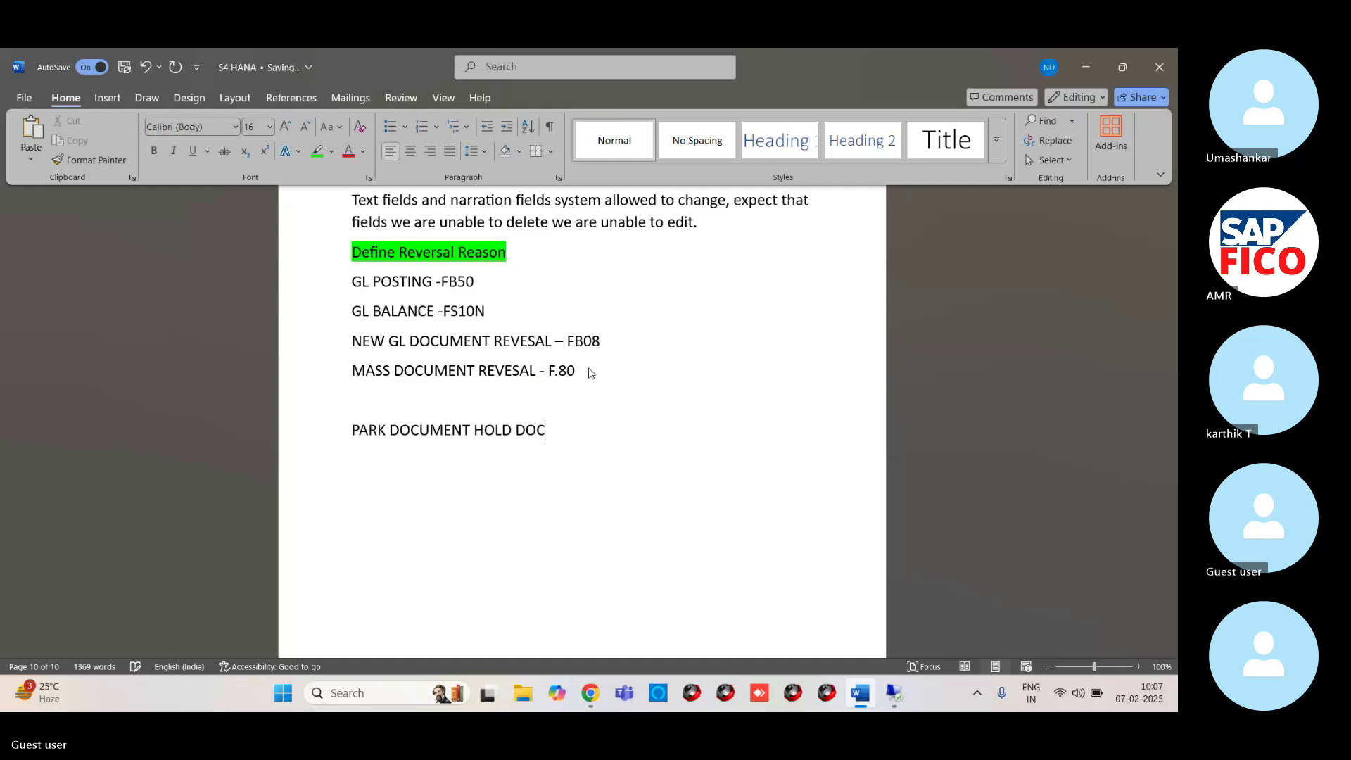
{"action": "type", "text": "NT"}
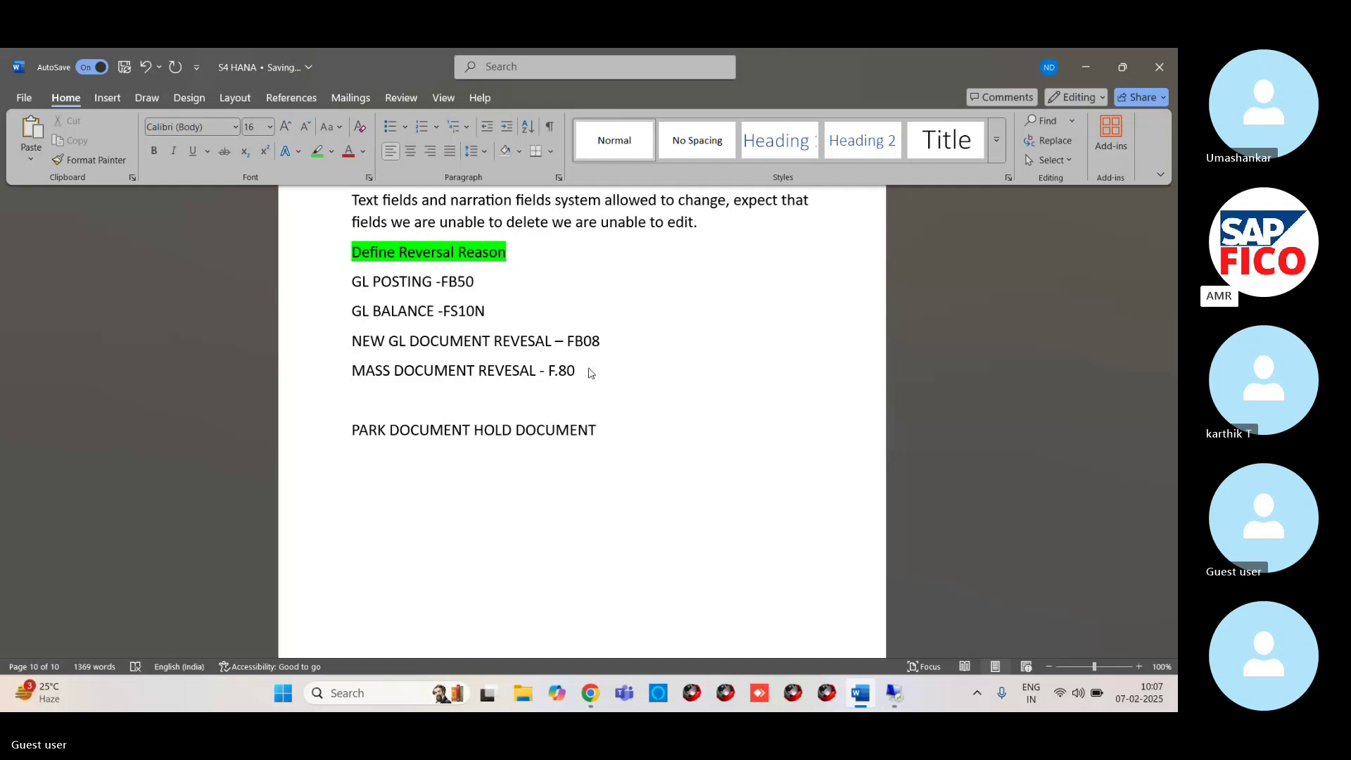
Step: Highlight the "PARK DOCUMENT HOLD DOCUMENT" line in yellow
{"action": "left_click_drag", "start_coordinate": [354, 429], "coordinate": [584, 421]}
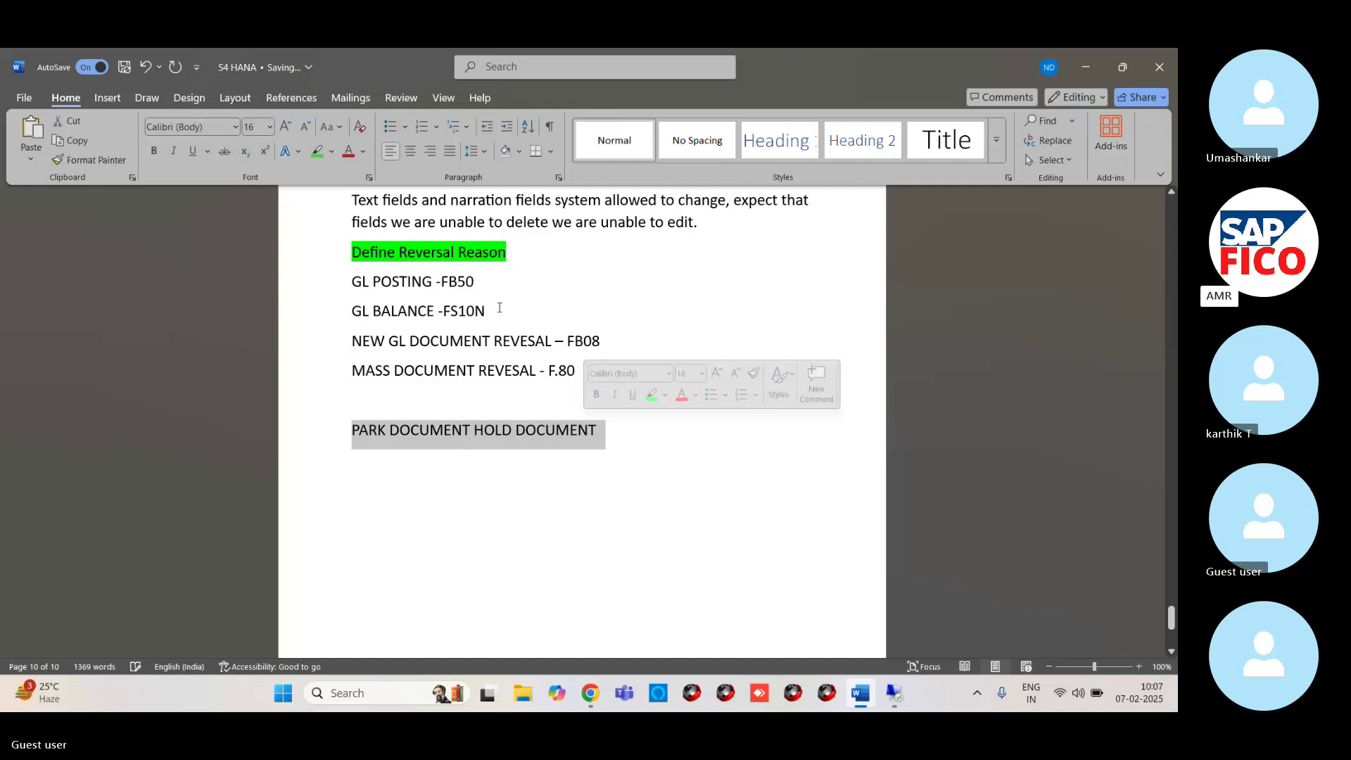
{"action": "left_click", "coordinate": [331, 151]}
{"action": "left_click", "coordinate": [321, 205]}
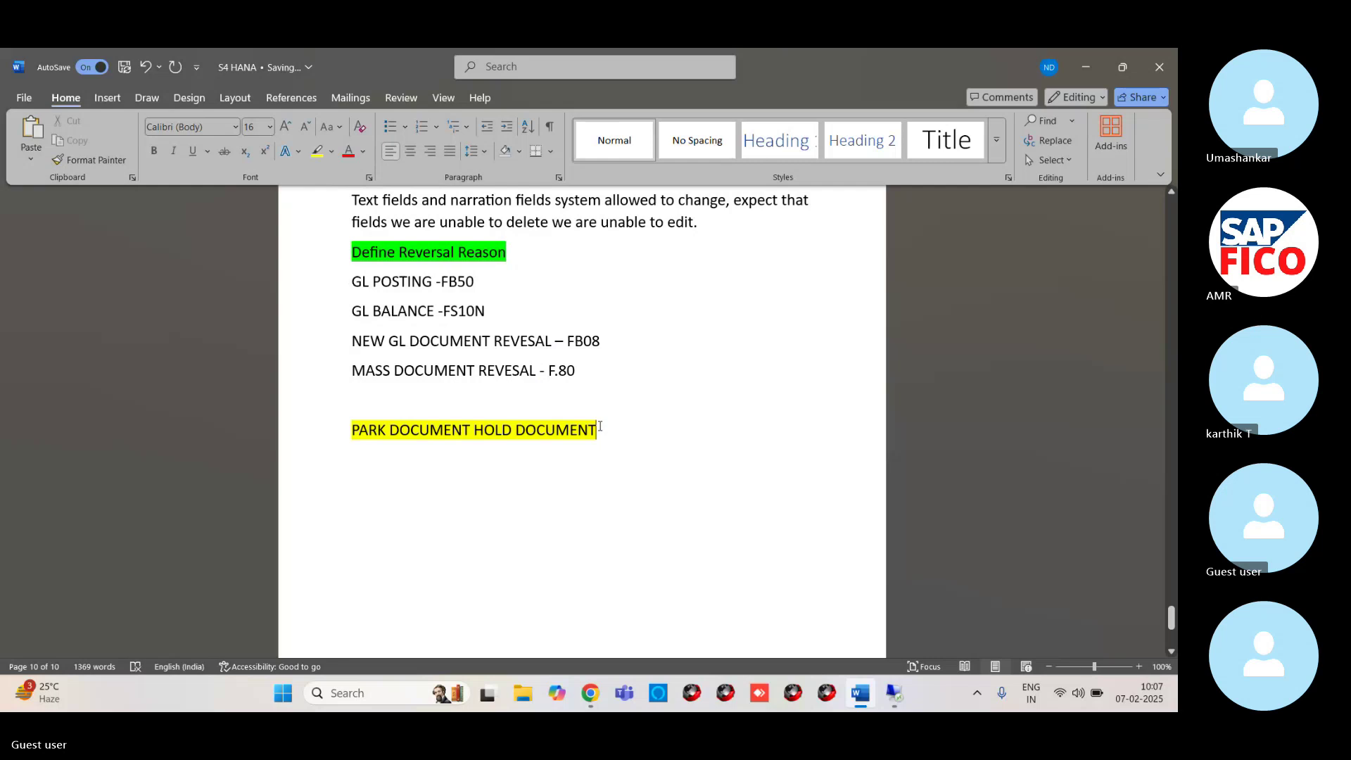
{"action": "key", "text": "Return"}
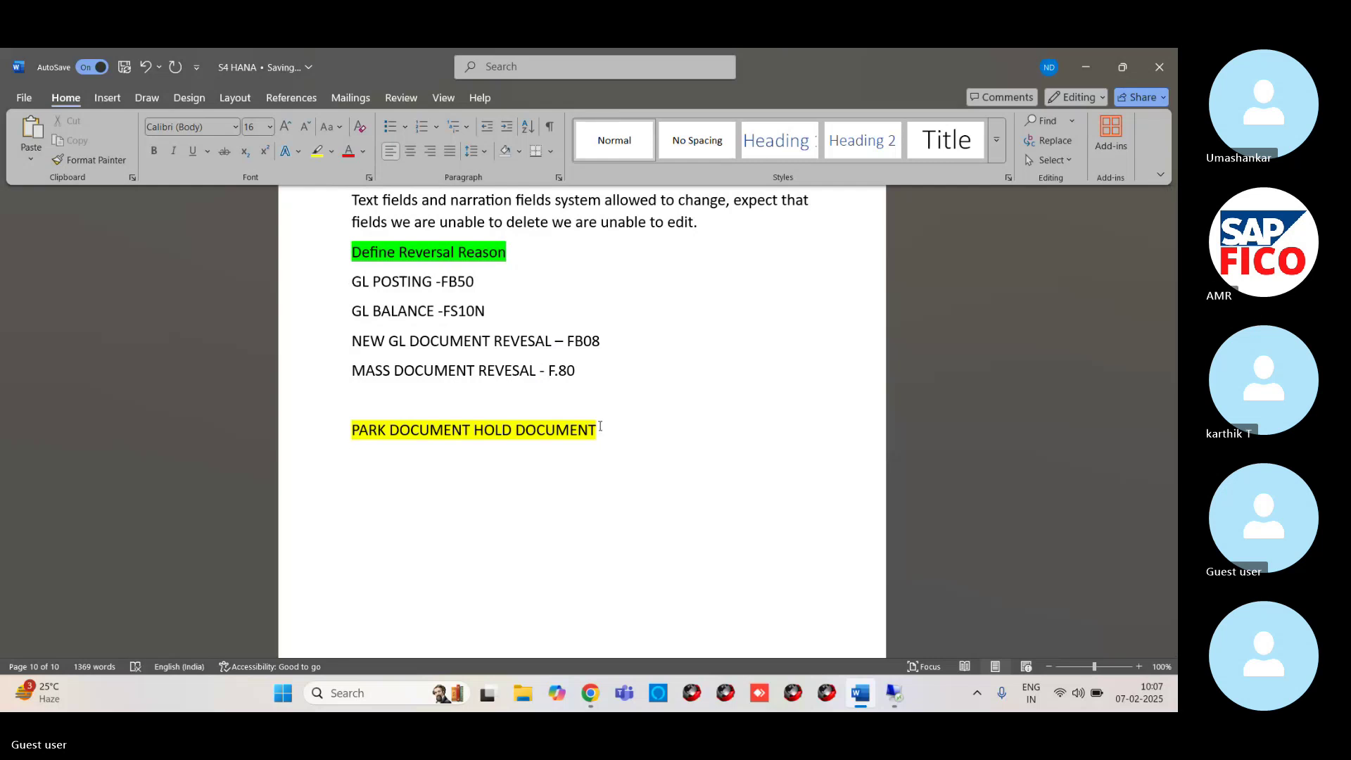
{"action": "type", "text": "cLEA"}
{"action": "key", "text": "BackSpace"}
{"action": "key", "text": "BackSpace"}
{"action": "key", "text": "BackSpace"}
{"action": "key", "text": "BackSpace"}
{"action": "type", "text": "cl"}
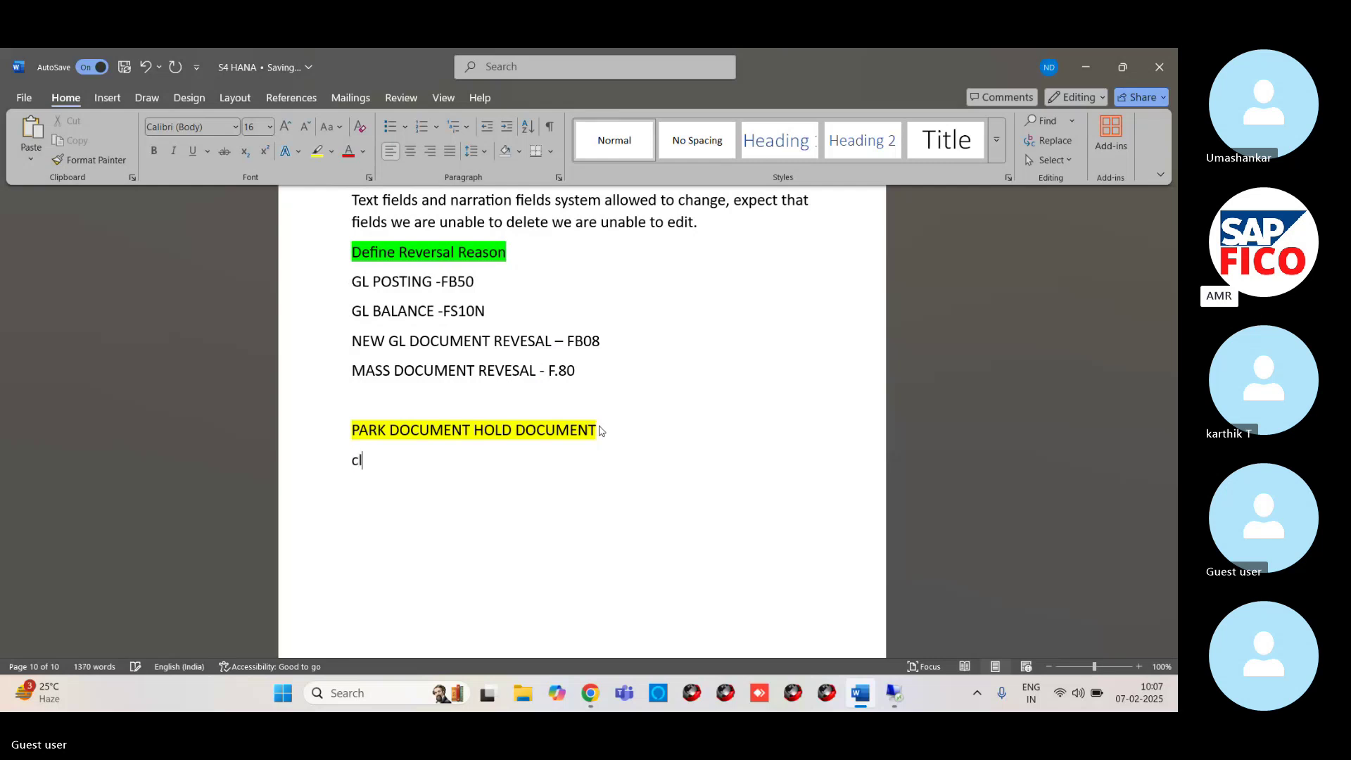
{"action": "key", "text": "BackSpace"}
{"action": "key", "text": "BackSpace"}
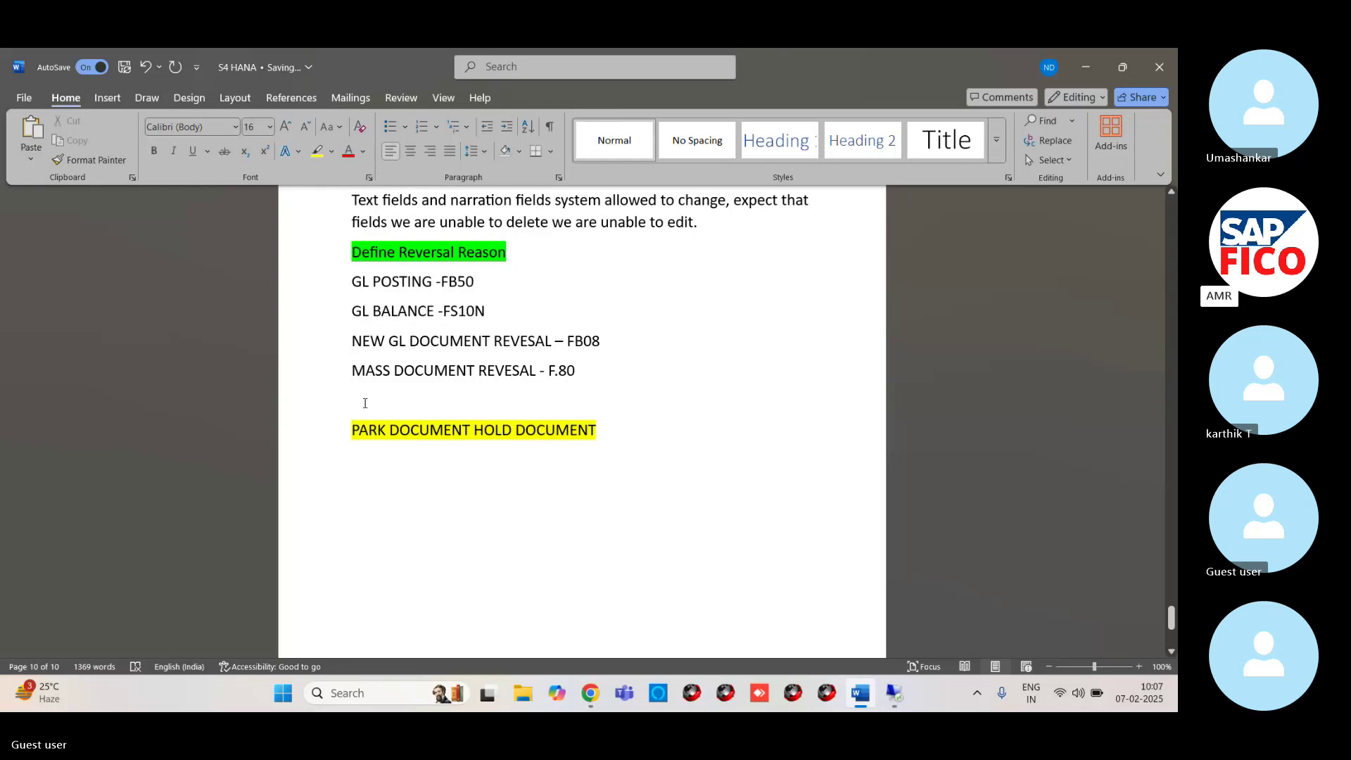
Step: Enter "CLEARED ITEM REVESAL -FBRA" on the blank line above the yellow-highlighted heading
{"action": "type", "text": "CLEAR"}
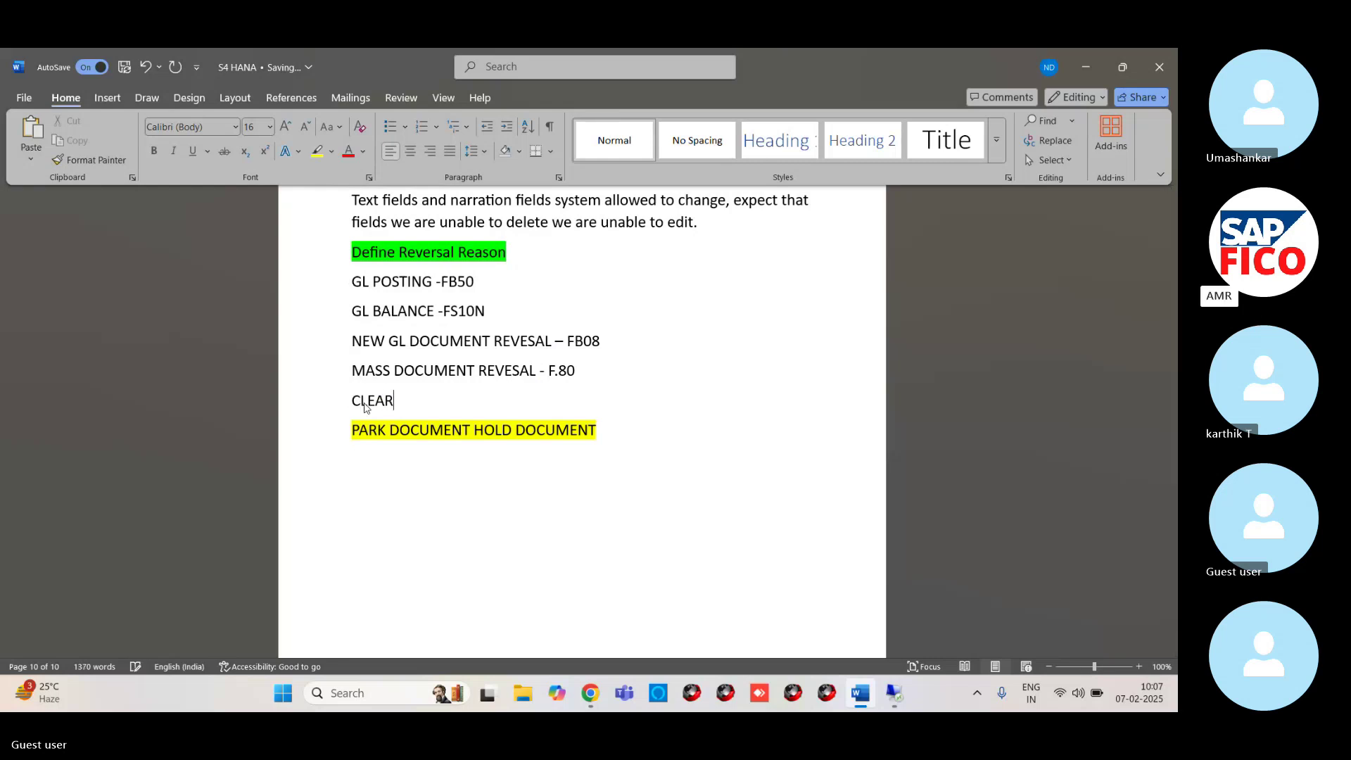
{"action": "type", "text": "ED IT"}
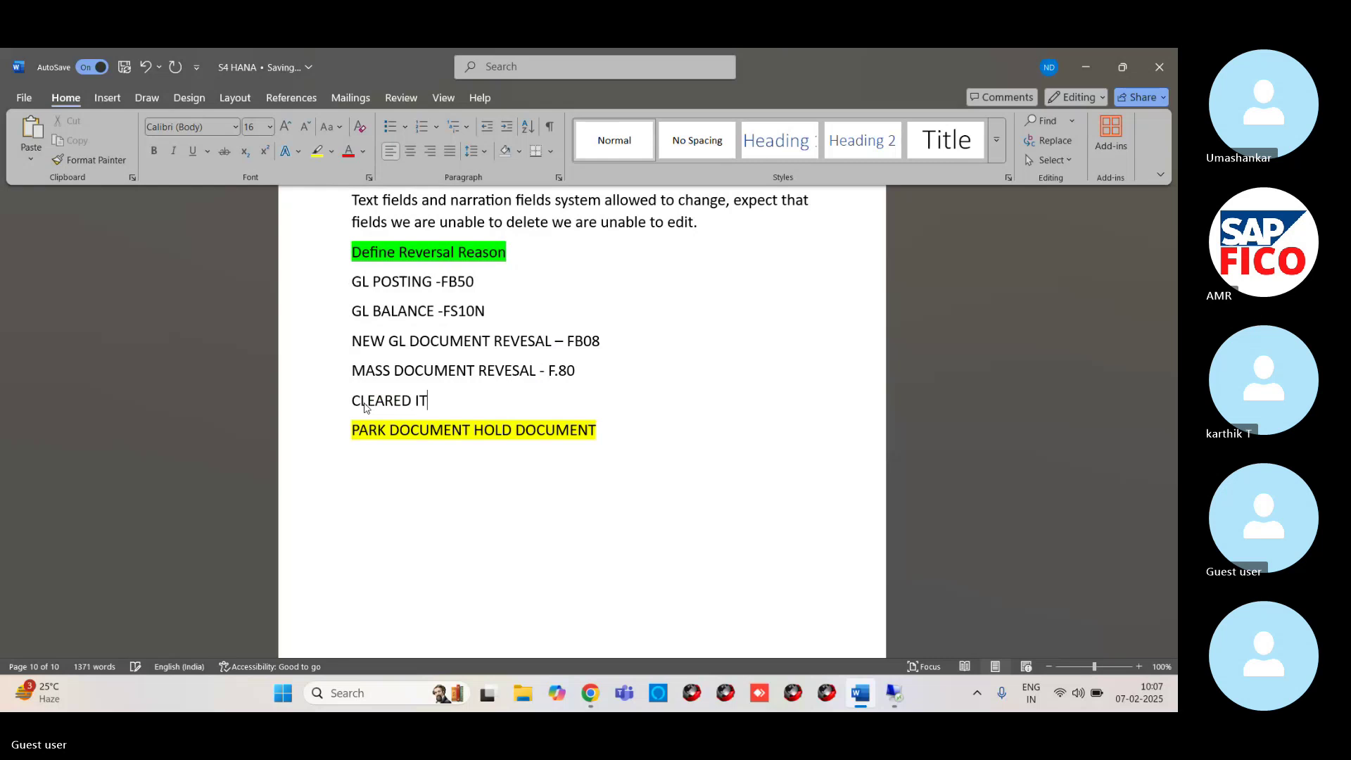
{"action": "type", "text": "EM REVESA"}
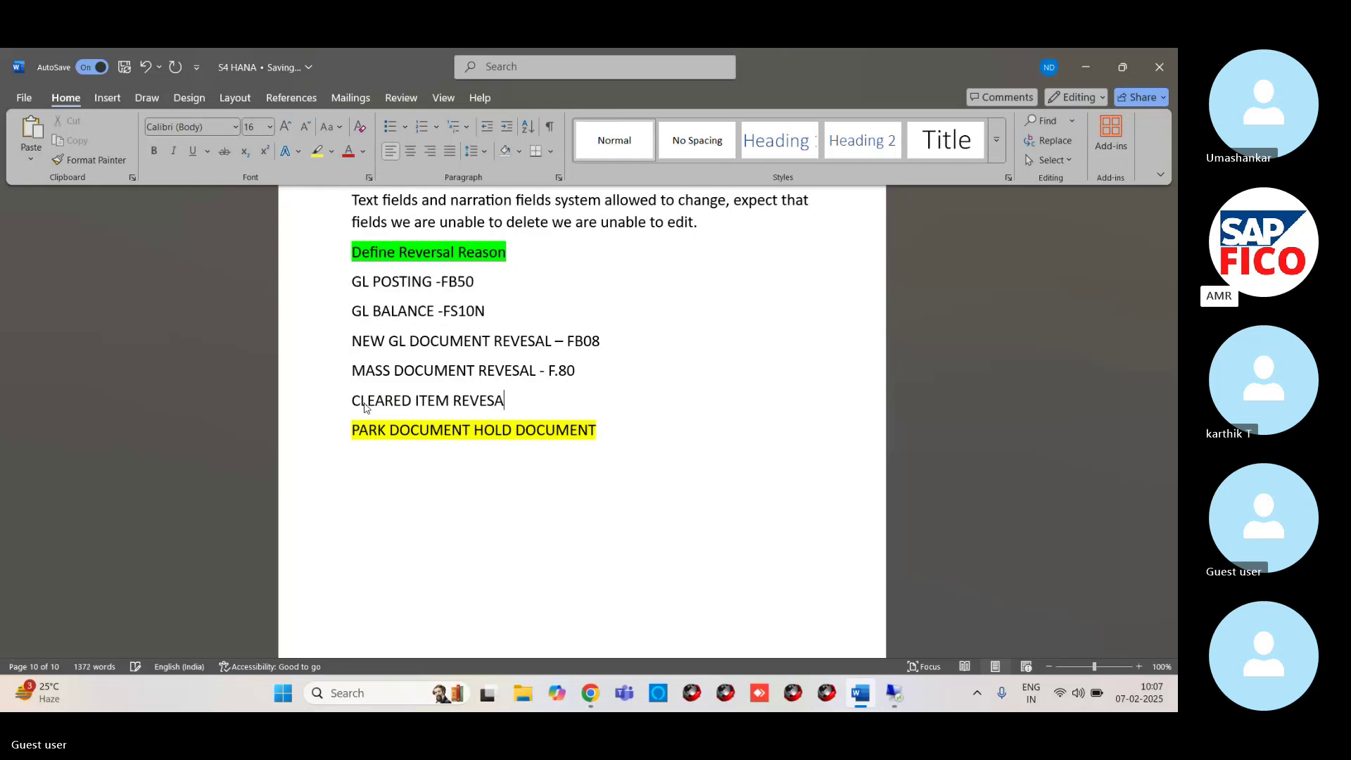
{"action": "type", "text": "L -FBRA"}
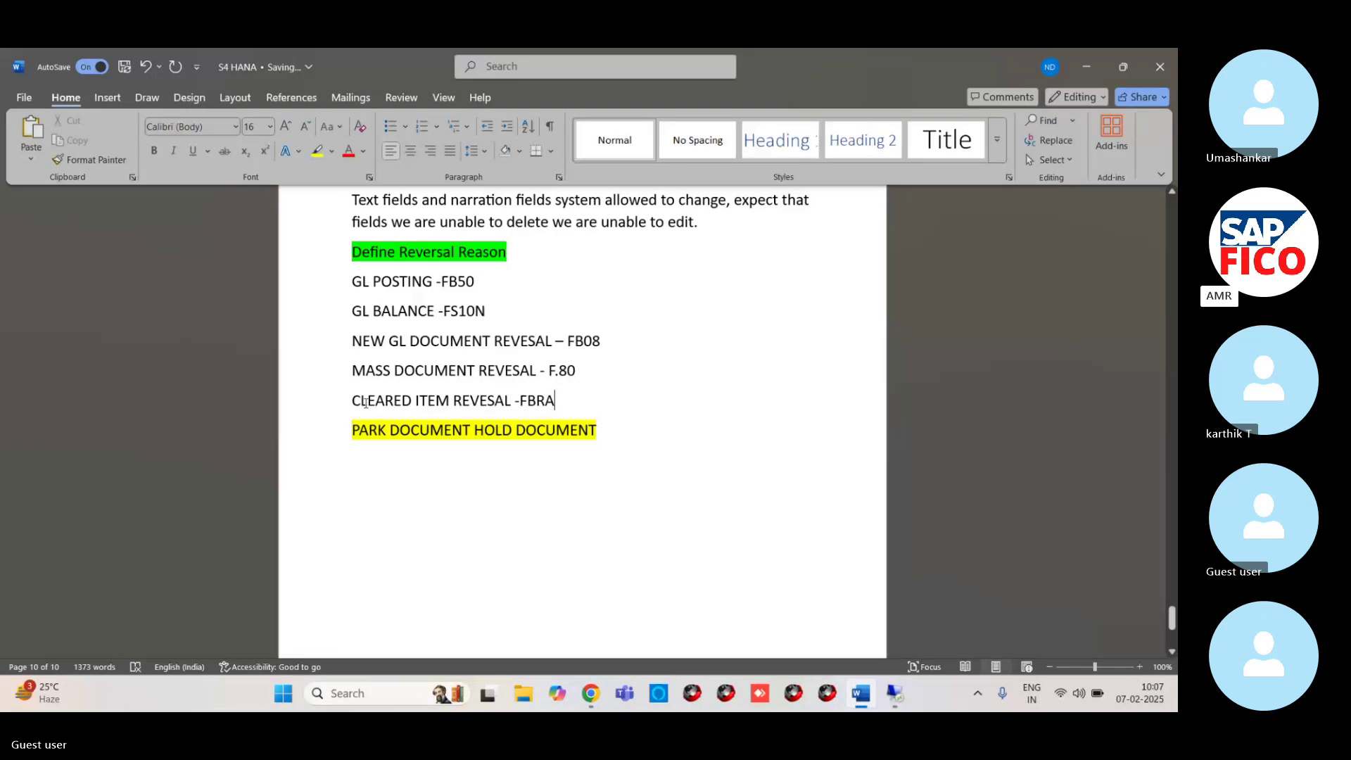
{"action": "key", "text": "BackSpace"}
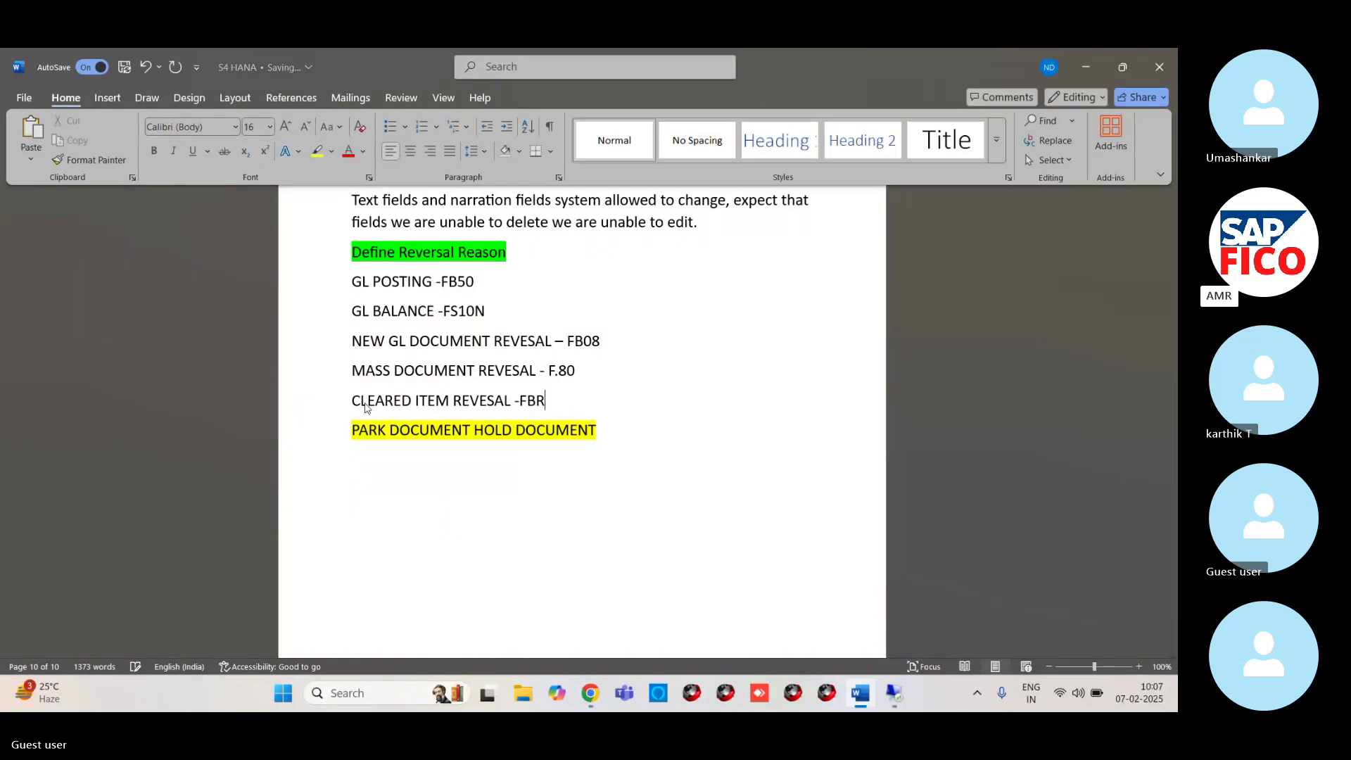
{"action": "type", "text": "O"}
{"action": "key", "text": "BackSpace"}
{"action": "type", "text": "A"}
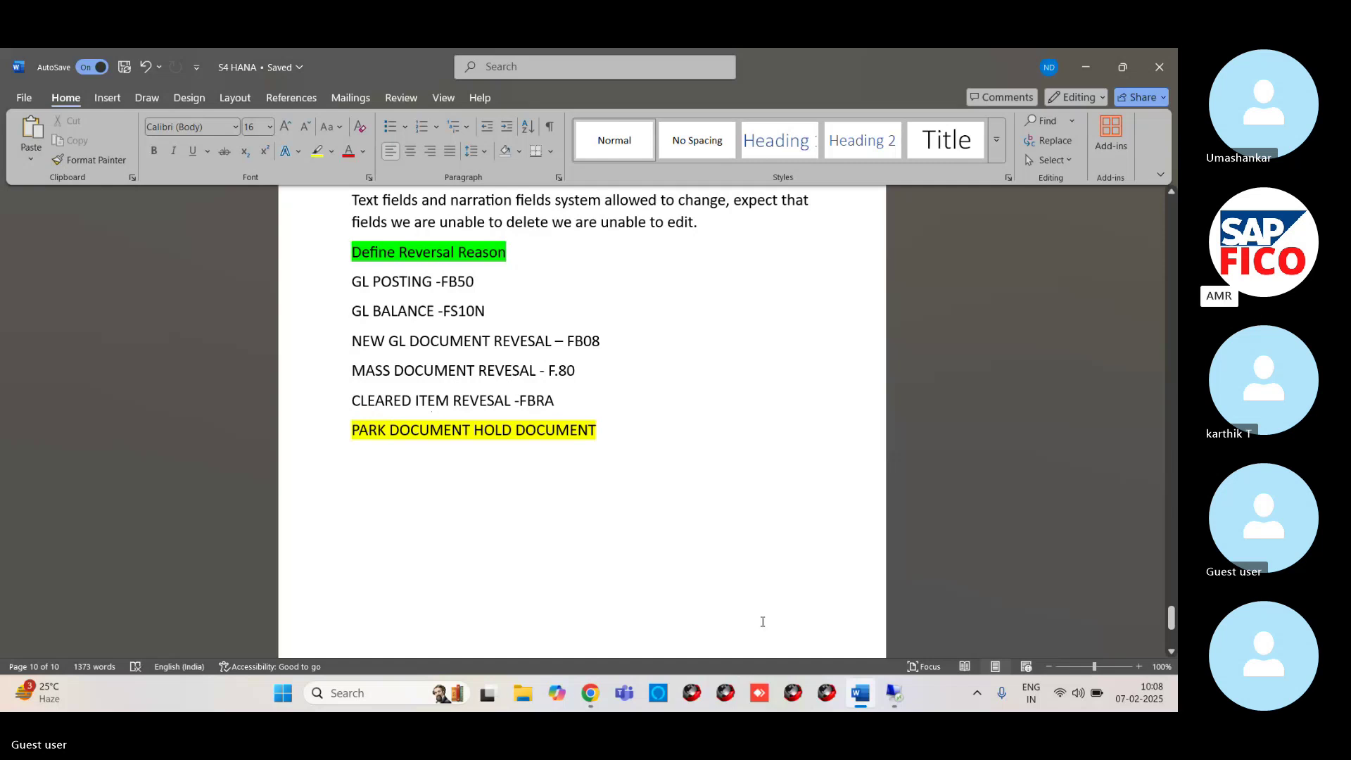
Step: Switch to the SAP session on the remote desktop and start transaction FB03 in place of the G/L balance display
{"action": "mouse_move", "coordinate": [895, 696]}
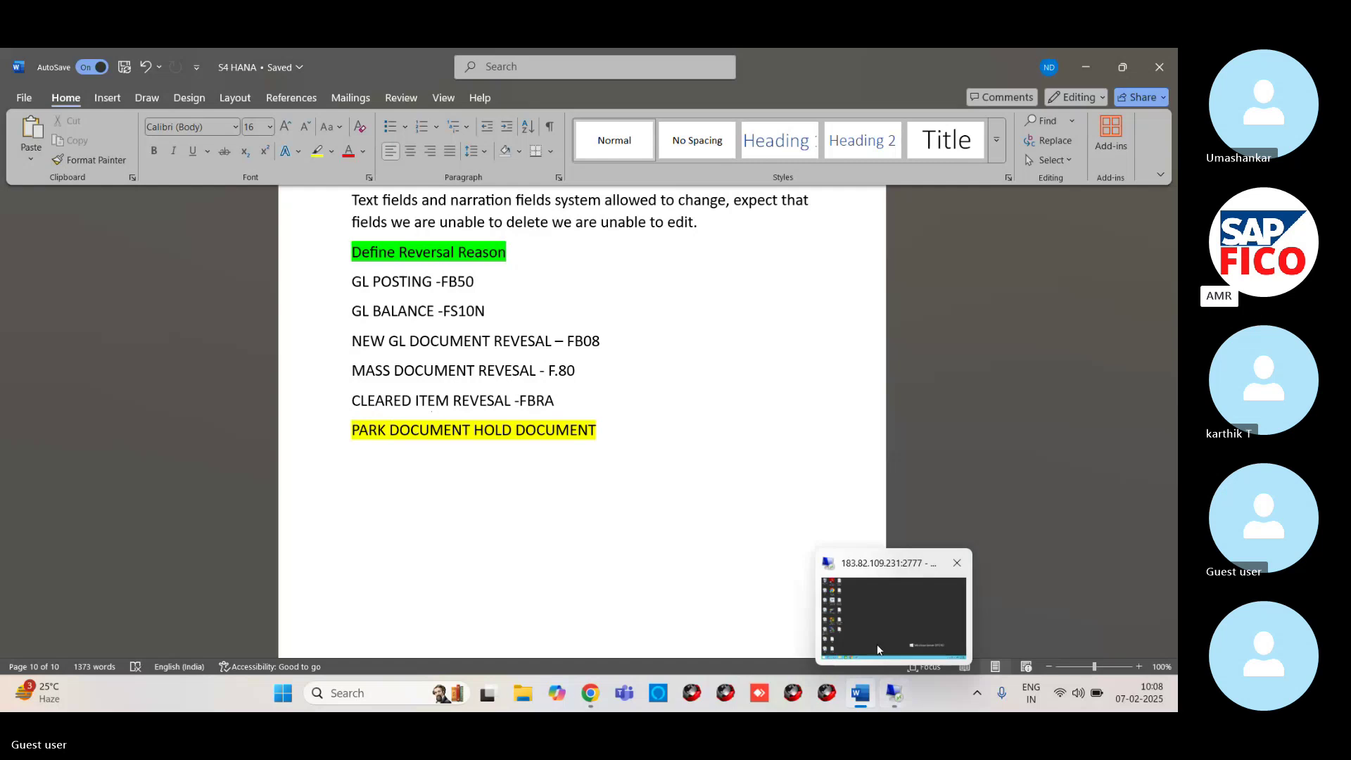
{"action": "left_click", "coordinate": [876, 619]}
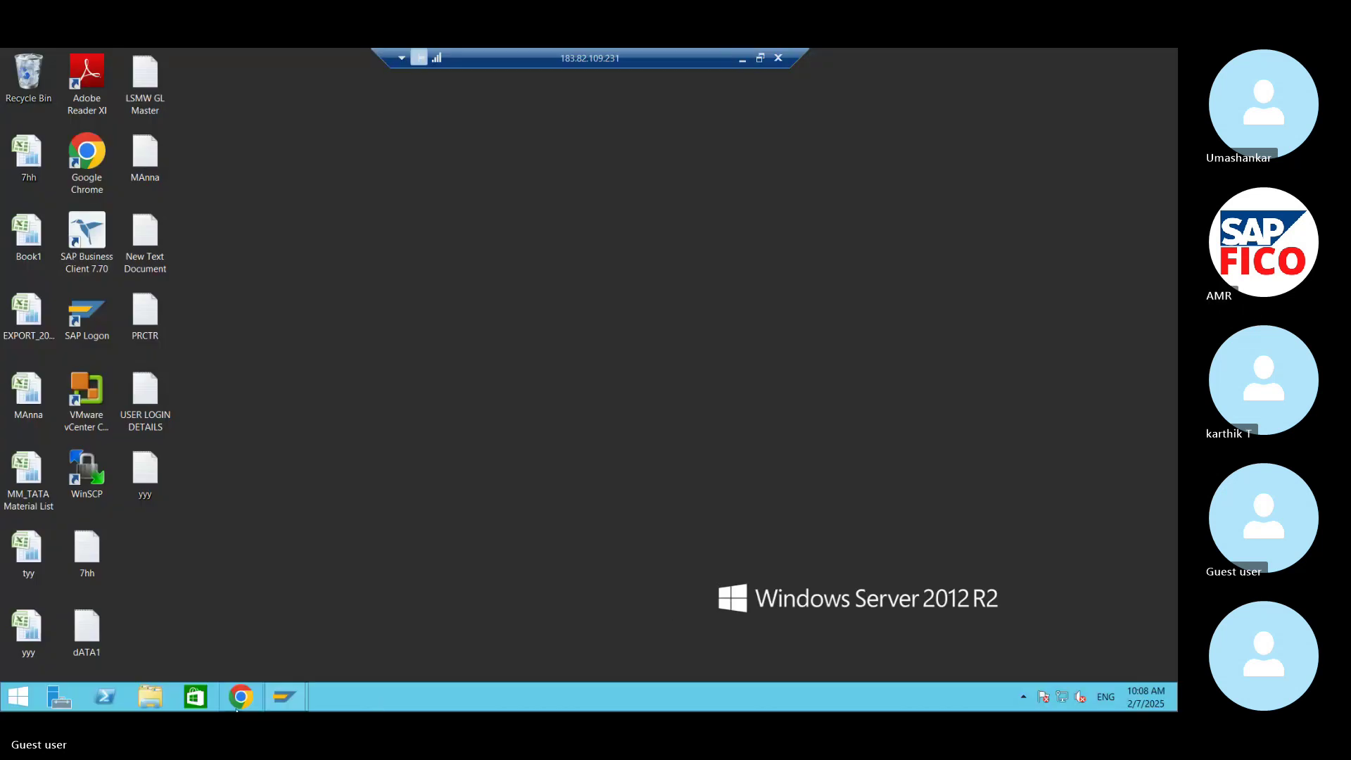
{"action": "mouse_move", "coordinate": [280, 704]}
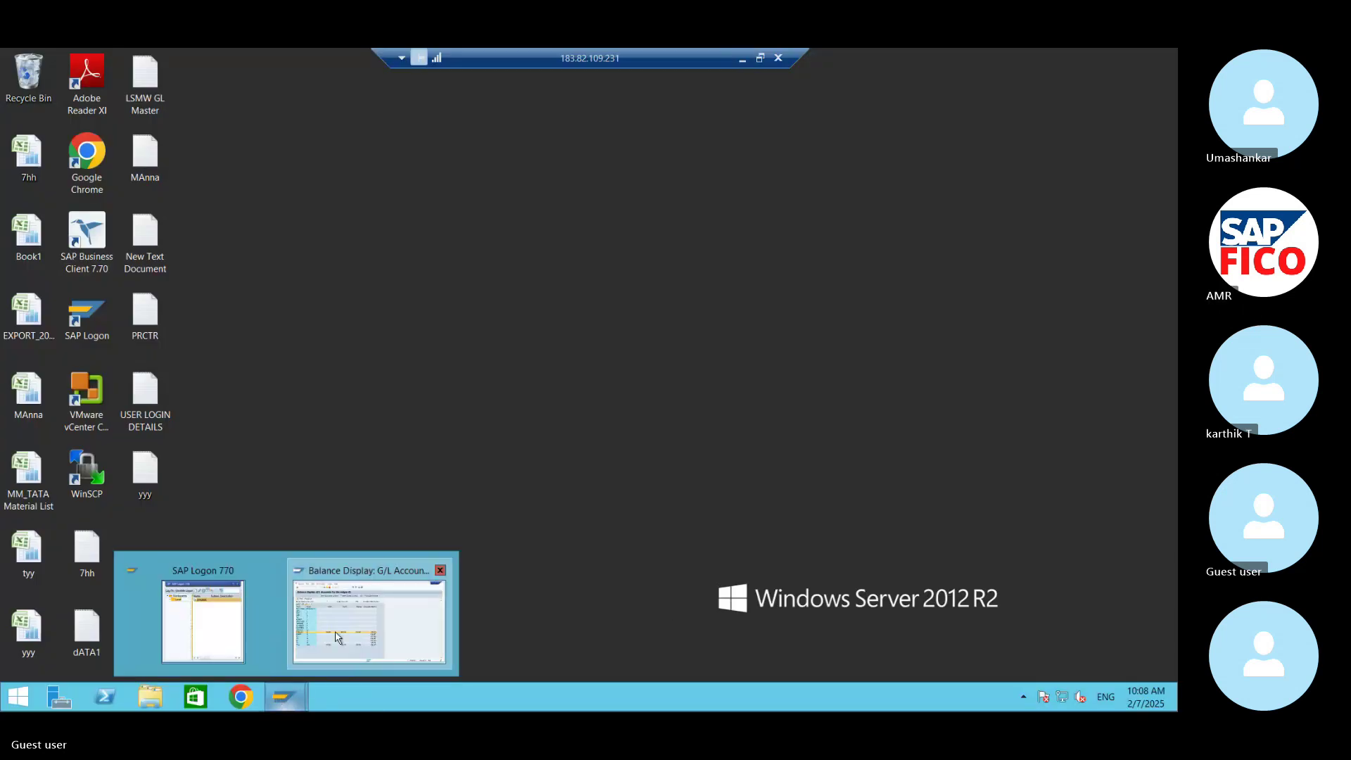
{"action": "left_click", "coordinate": [367, 617]}
{"action": "type", "text": "/"}
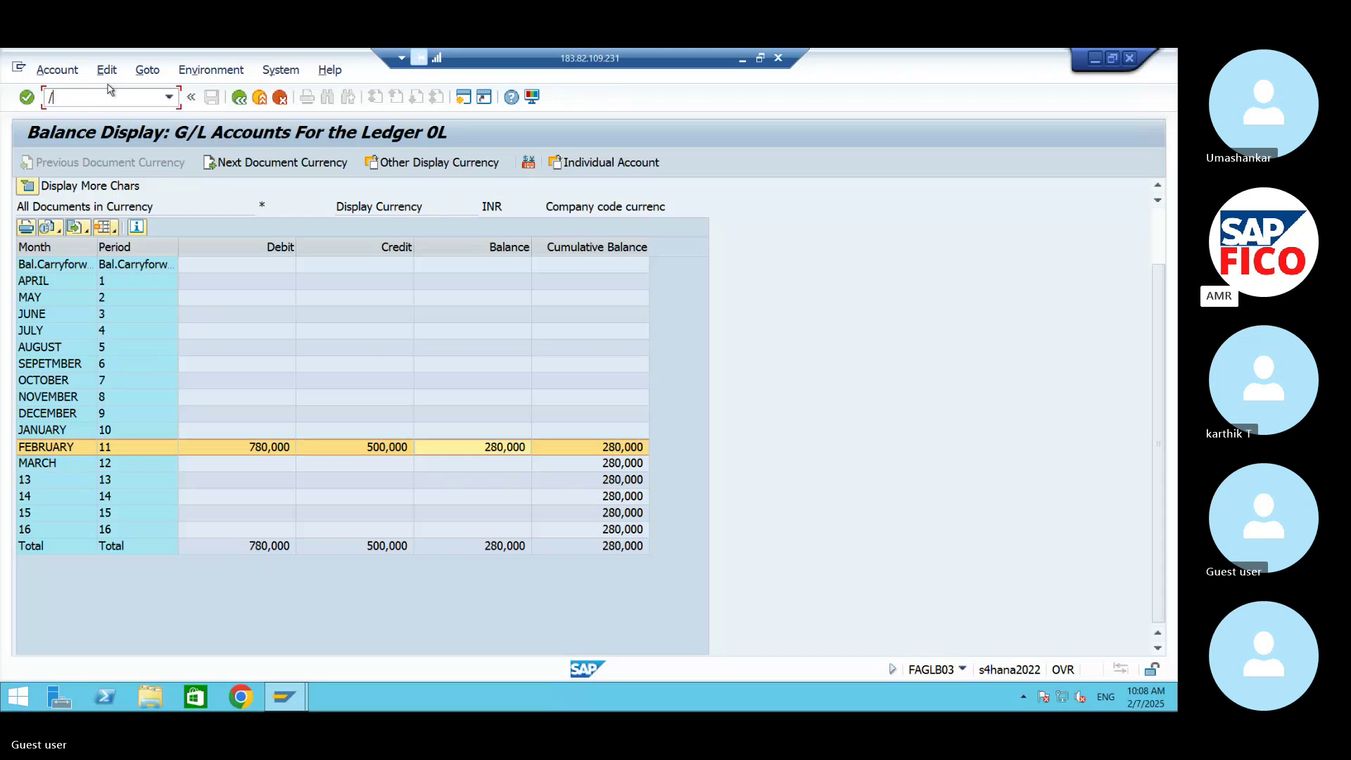
{"action": "type", "text": "NFB03"}
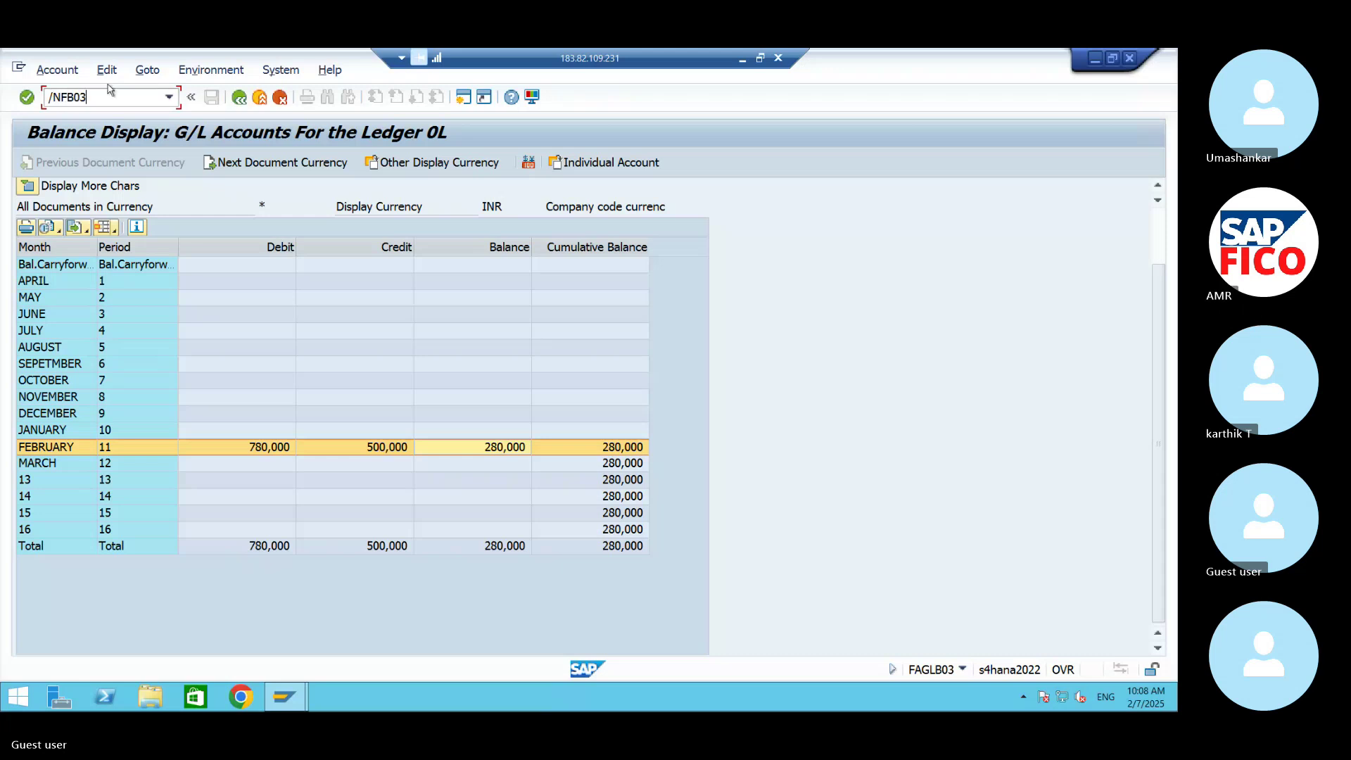
{"action": "key", "text": "Return"}
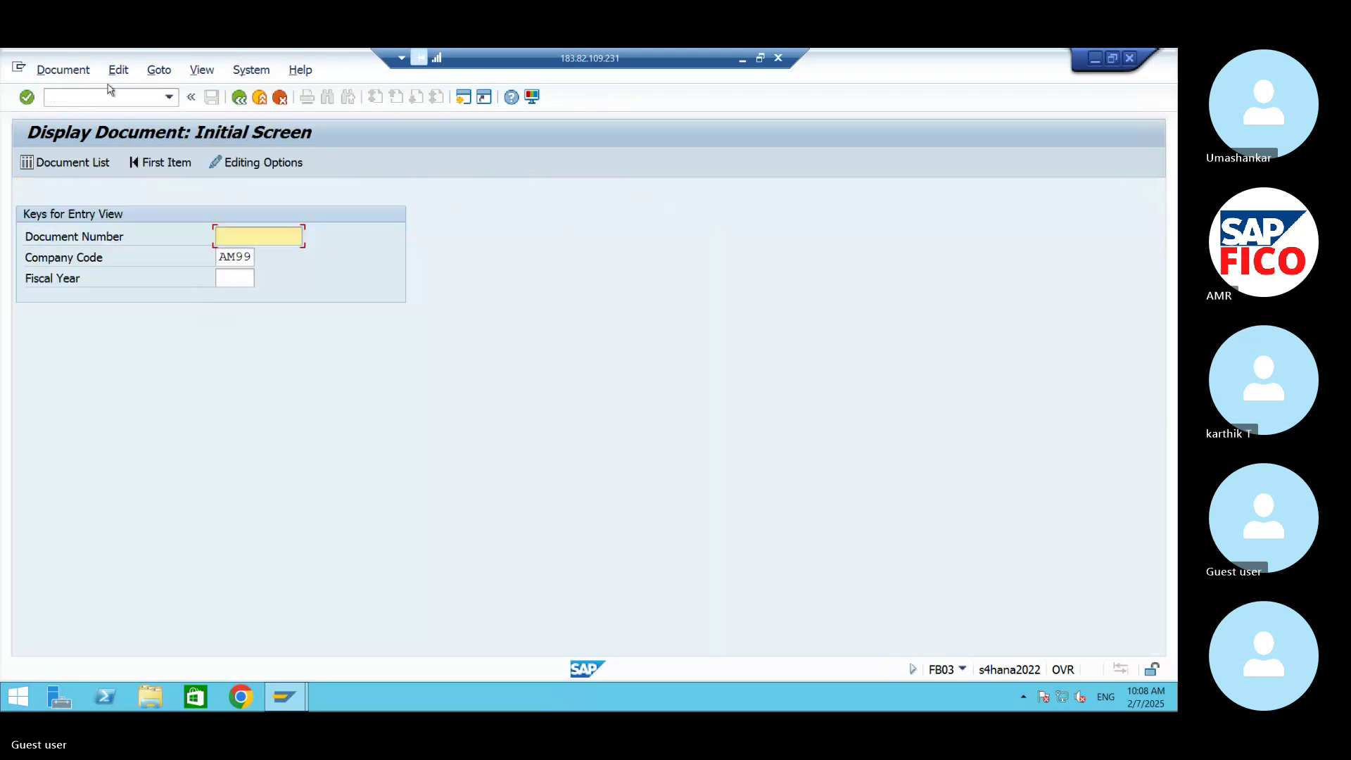
Step: List the documents of company code AM99 in ledger 0L and open the first document
{"action": "left_click", "coordinate": [56, 169]}
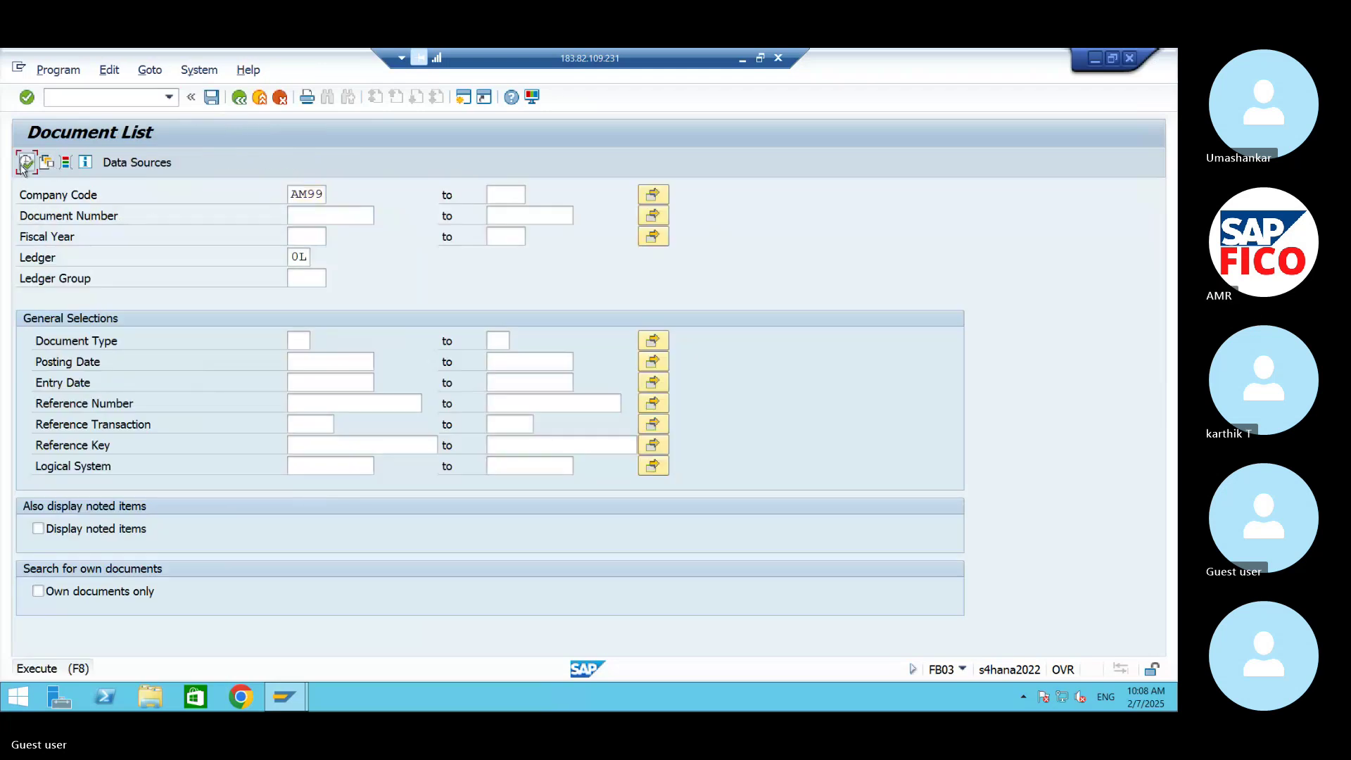
{"action": "left_click", "coordinate": [25, 163]}
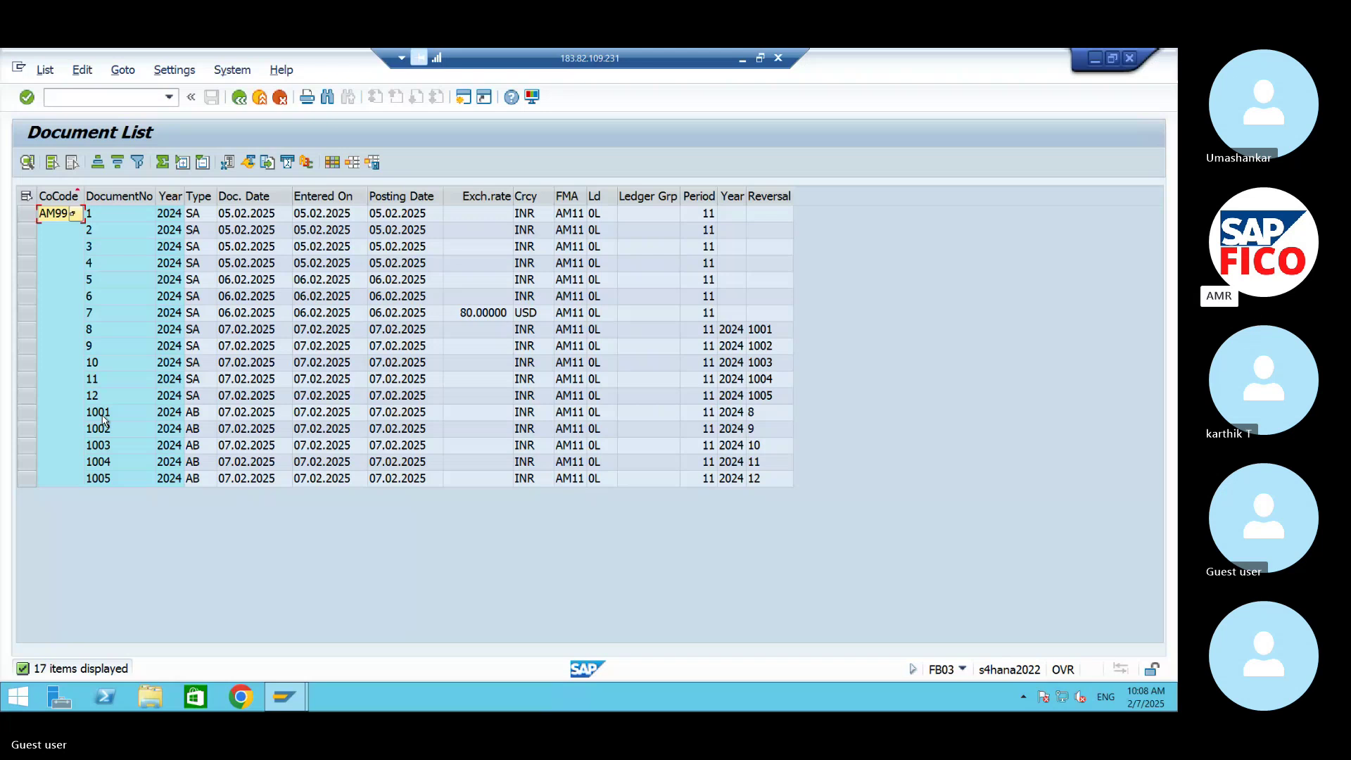
{"action": "double_click", "coordinate": [88, 214]}
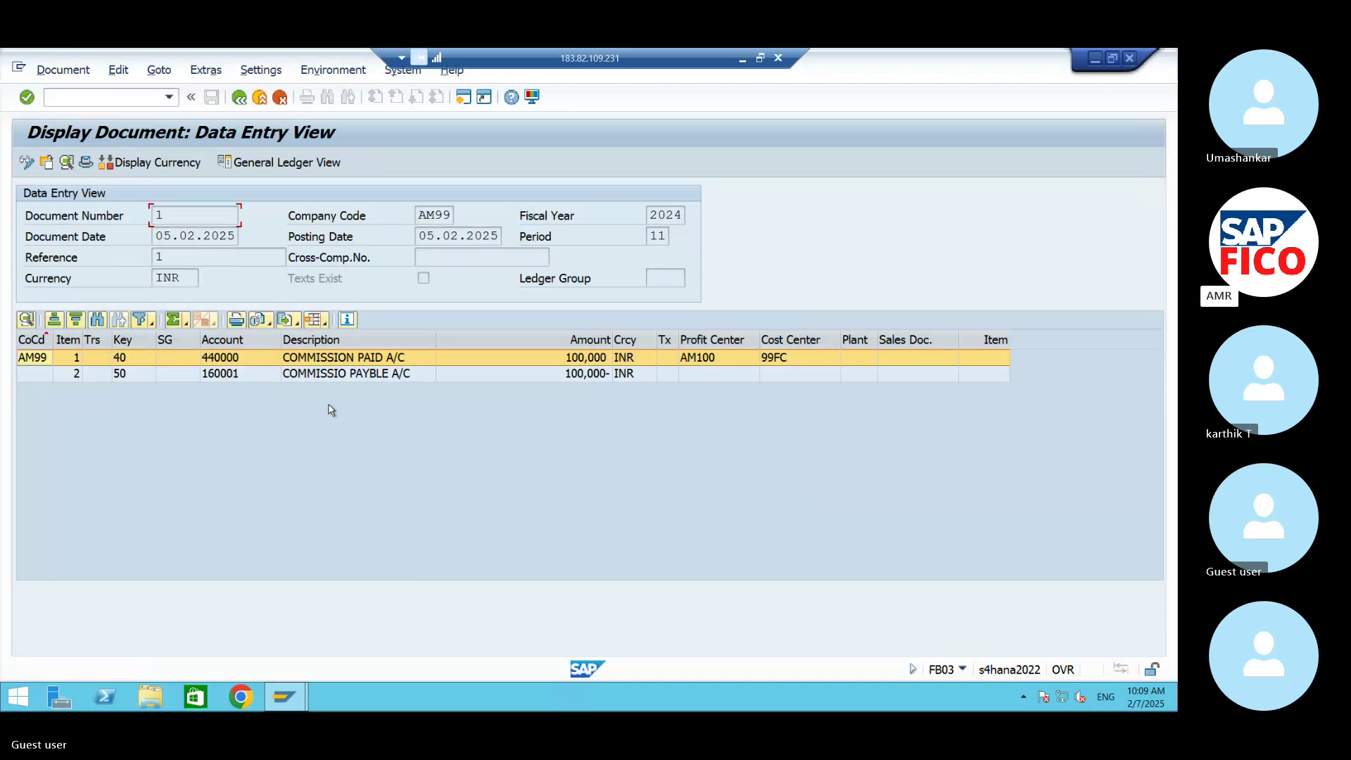
Step: Open the commission payable line item, examine its clearing date, clearing document and document number, and return to the data entry view
{"action": "left_click", "coordinate": [350, 379]}
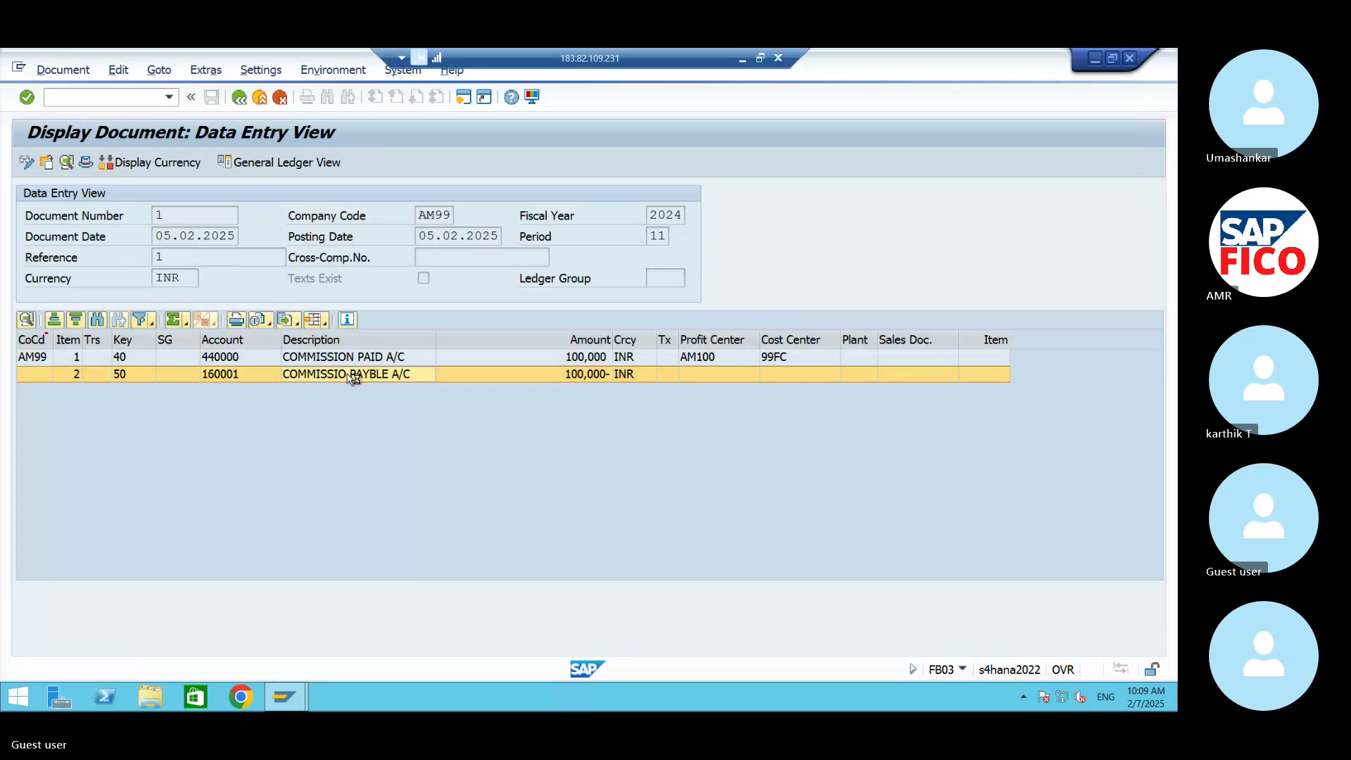
{"action": "double_click", "coordinate": [351, 377]}
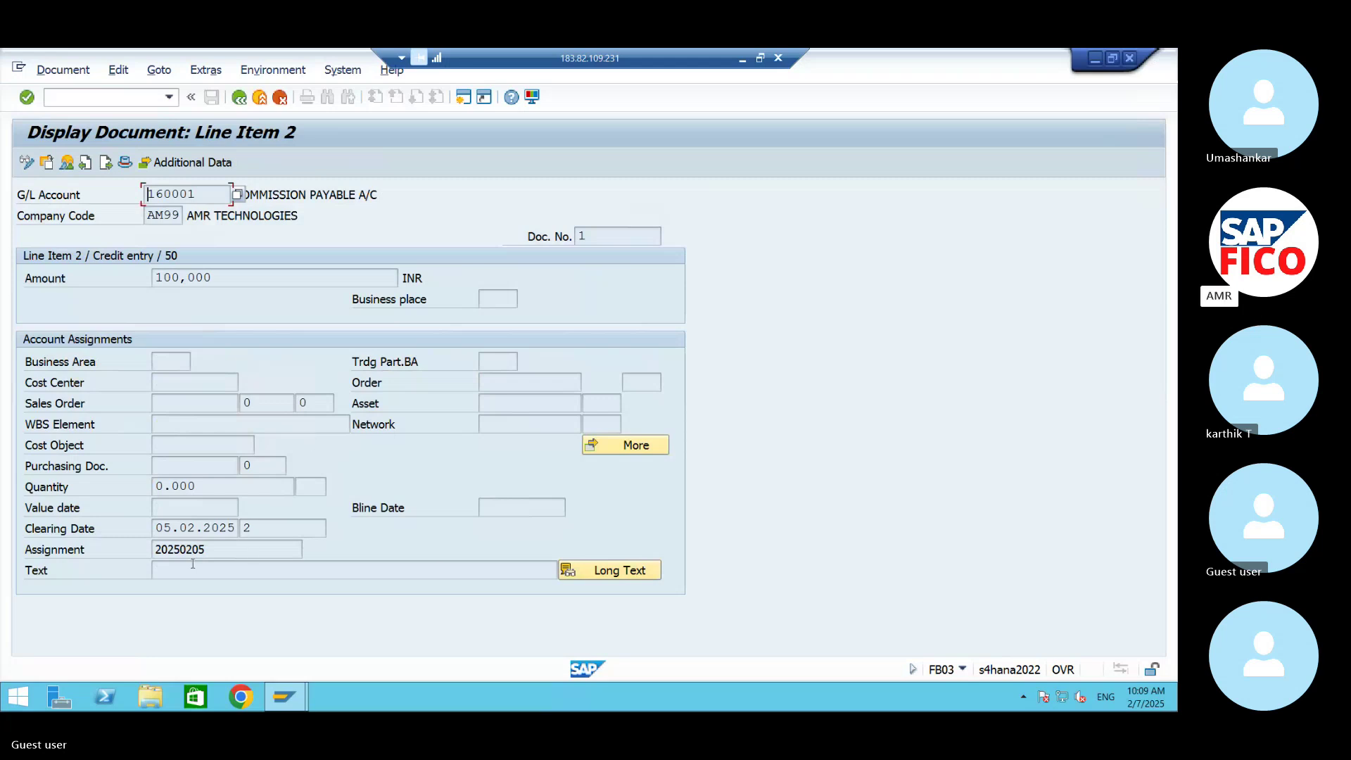
{"action": "left_click", "coordinate": [178, 528]}
{"action": "left_click_drag", "start_coordinate": [157, 527], "coordinate": [238, 527]}
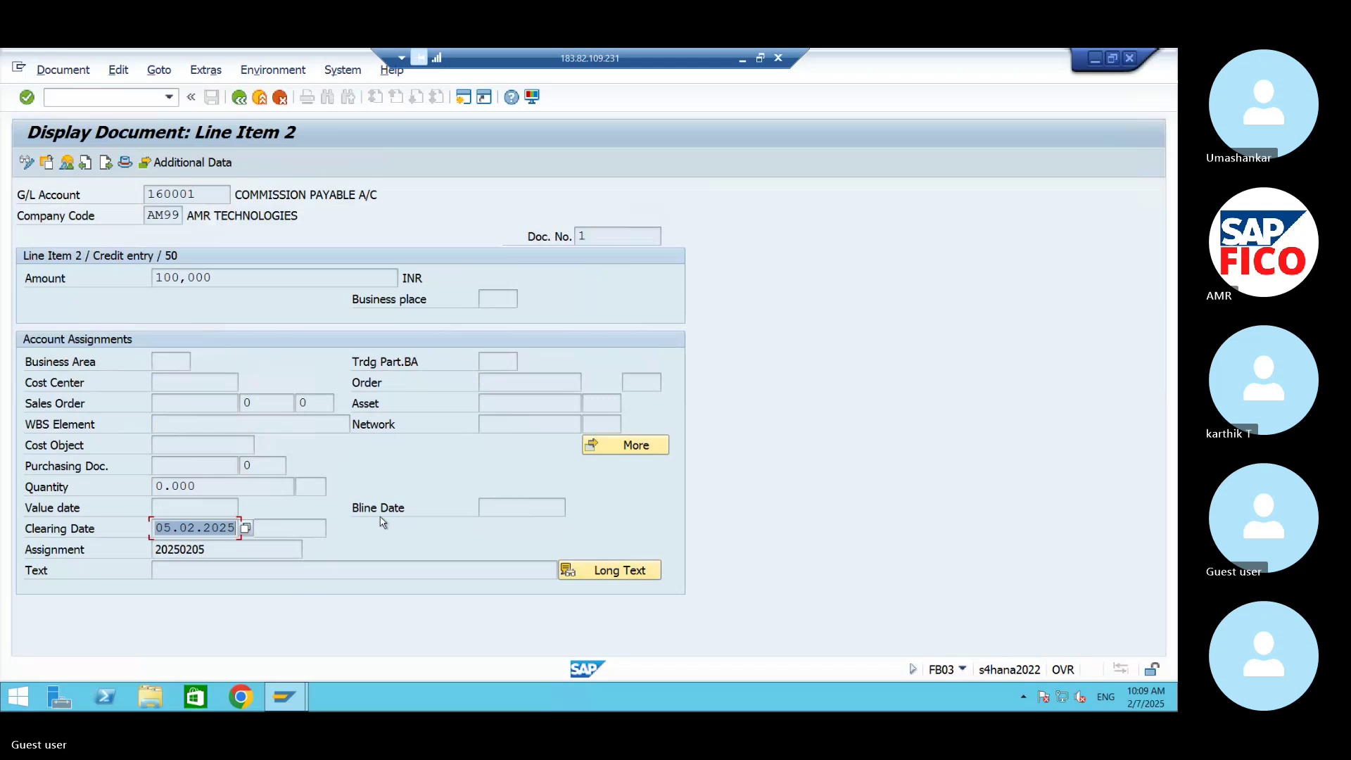
{"action": "left_click", "coordinate": [285, 550]}
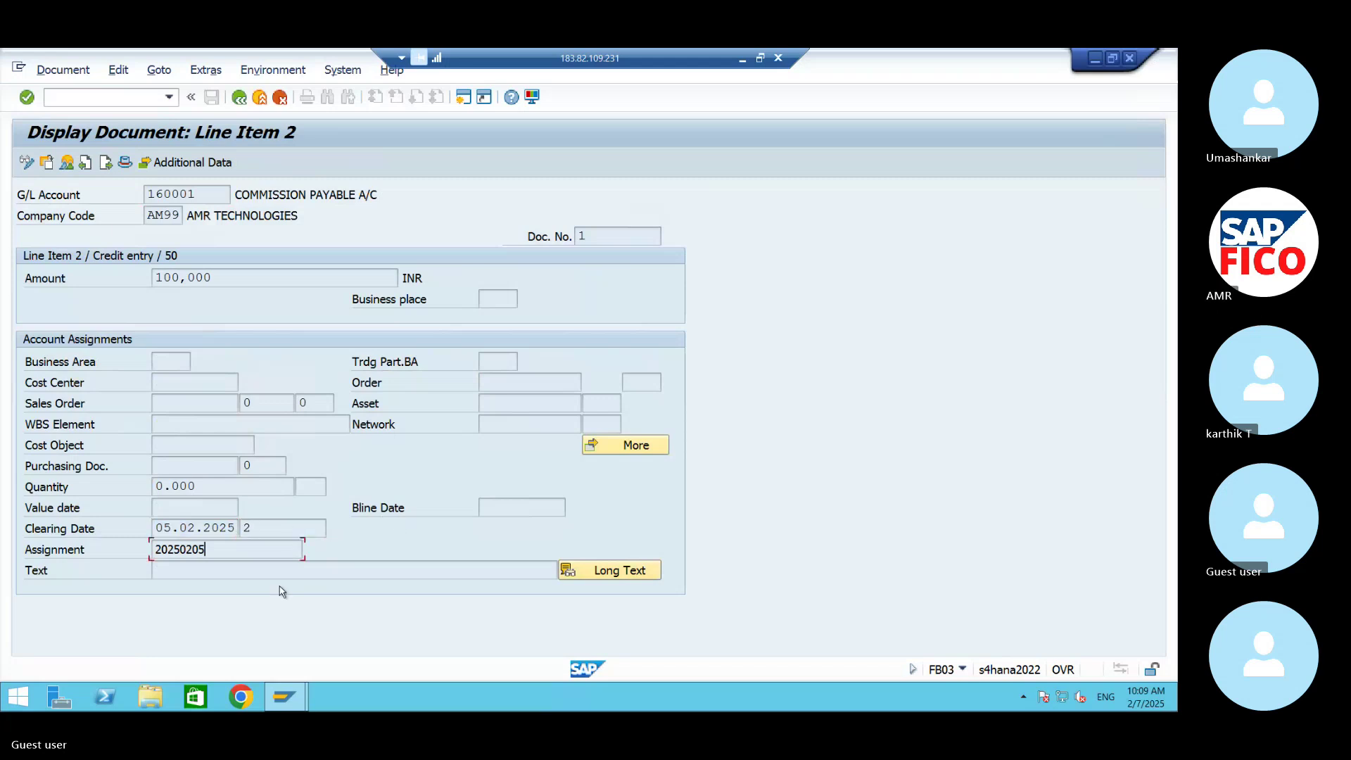
{"action": "left_click", "coordinate": [268, 533]}
{"action": "left_click_drag", "start_coordinate": [257, 529], "coordinate": [246, 527]}
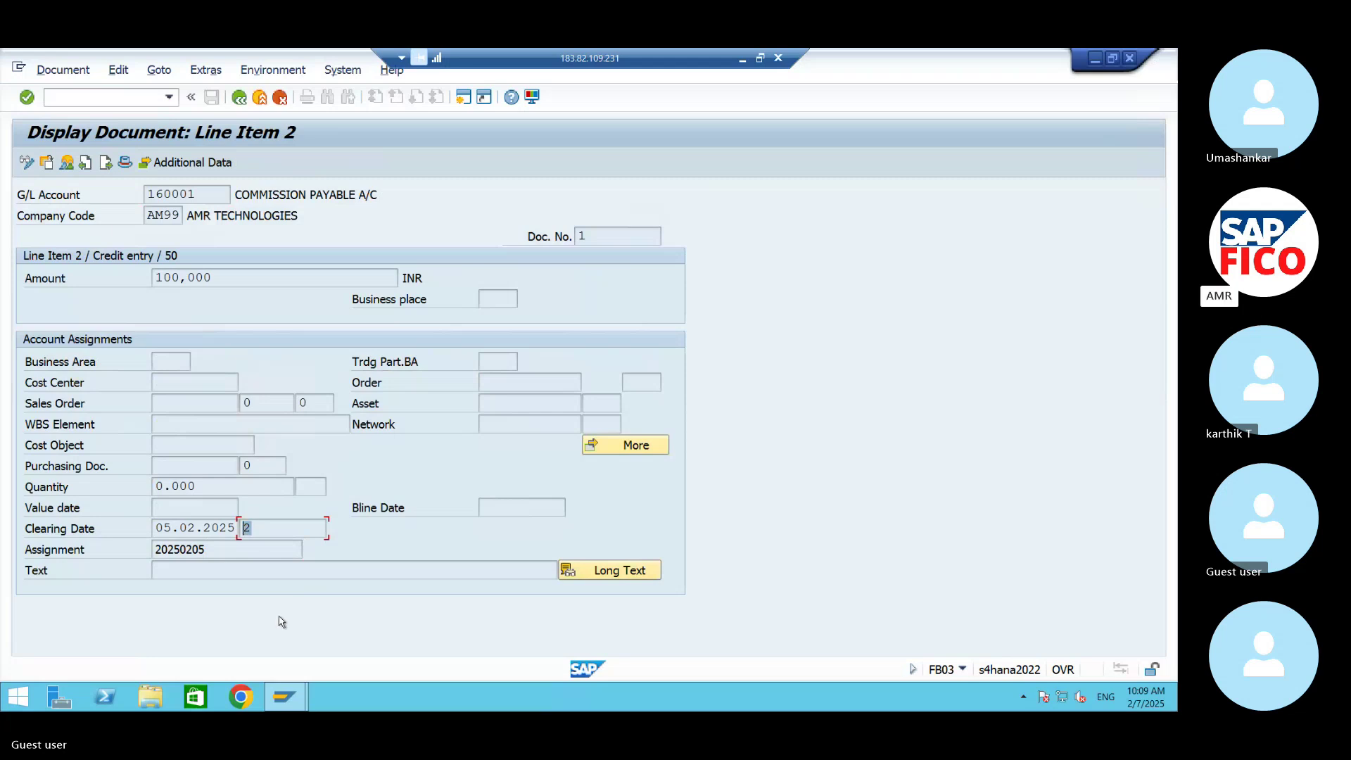
{"action": "left_click", "coordinate": [611, 237]}
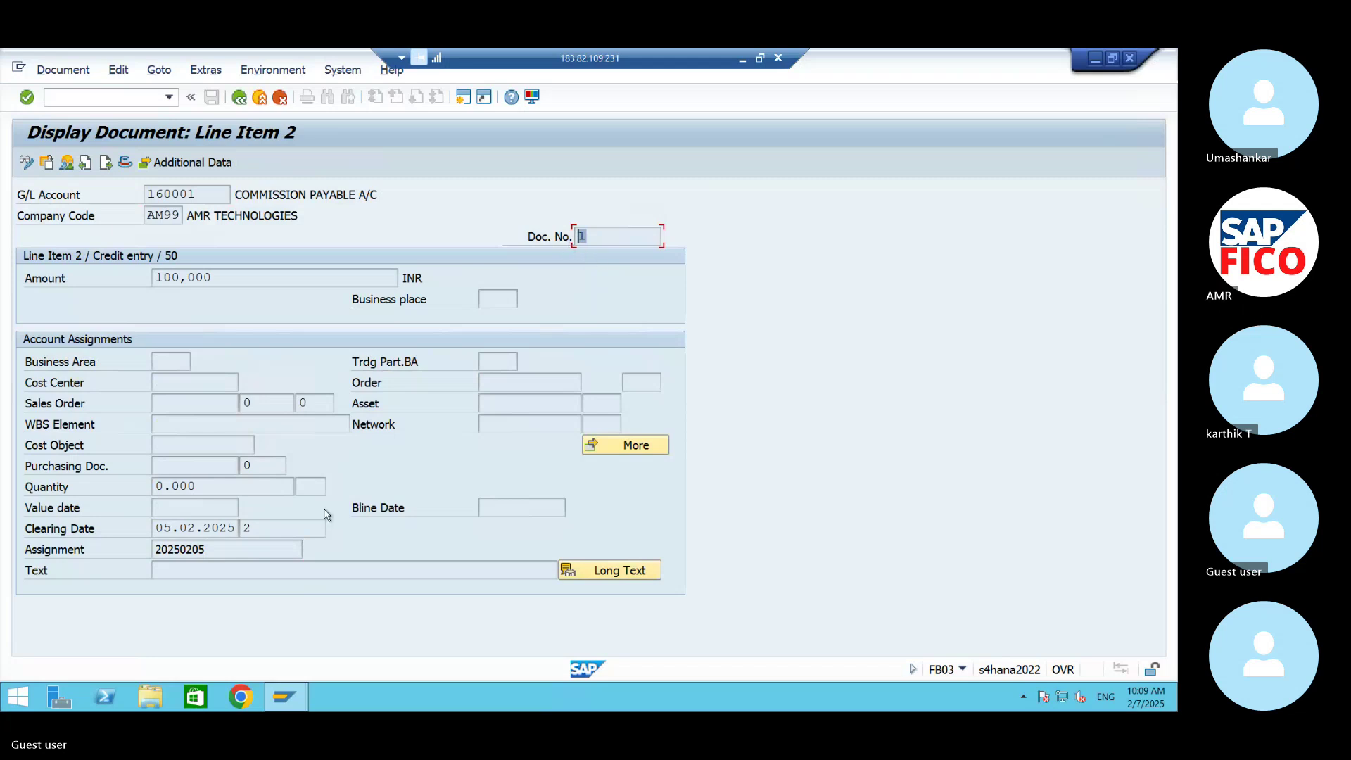
{"action": "left_click", "coordinate": [281, 528]}
{"action": "left_click", "coordinate": [240, 98]}
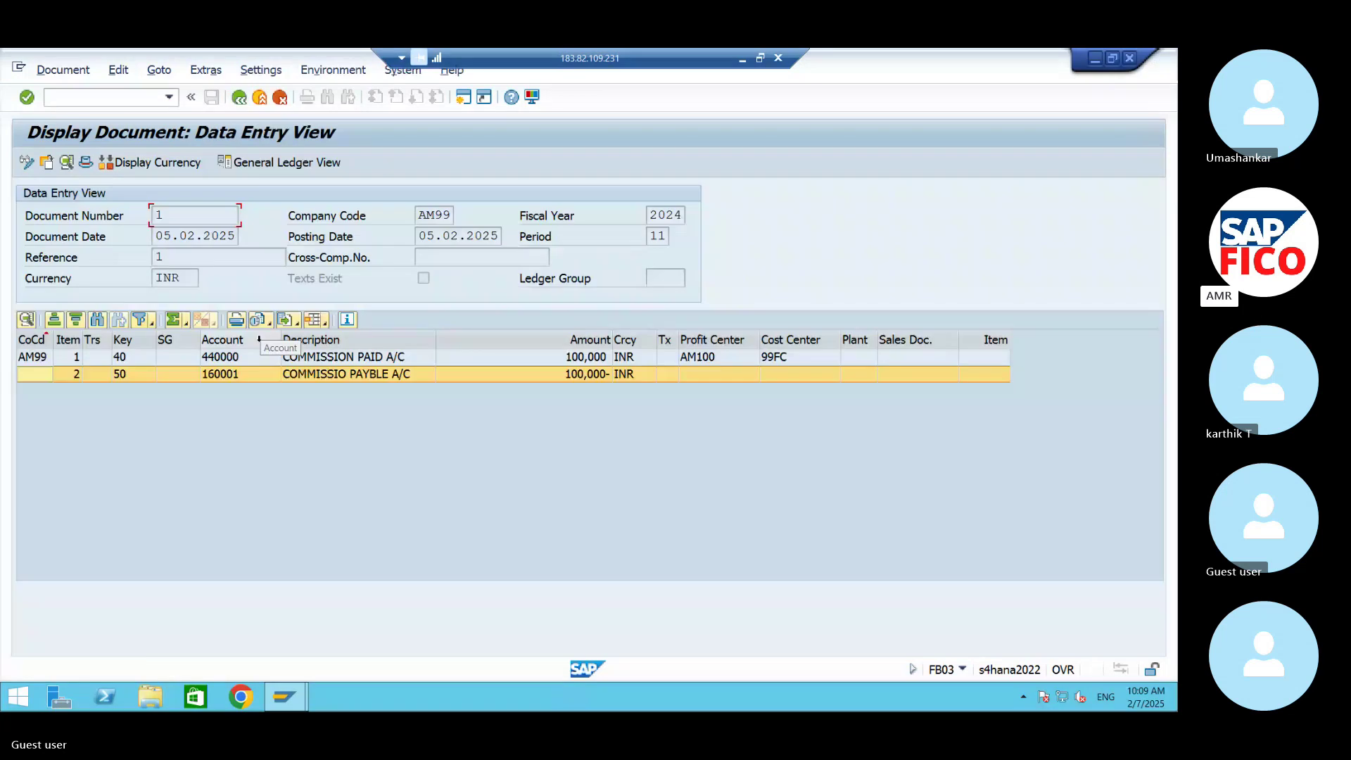
Step: Return to the document list, open document 2, and examine the clearing document number of its commission payable line item
{"action": "left_click", "coordinate": [240, 97]}
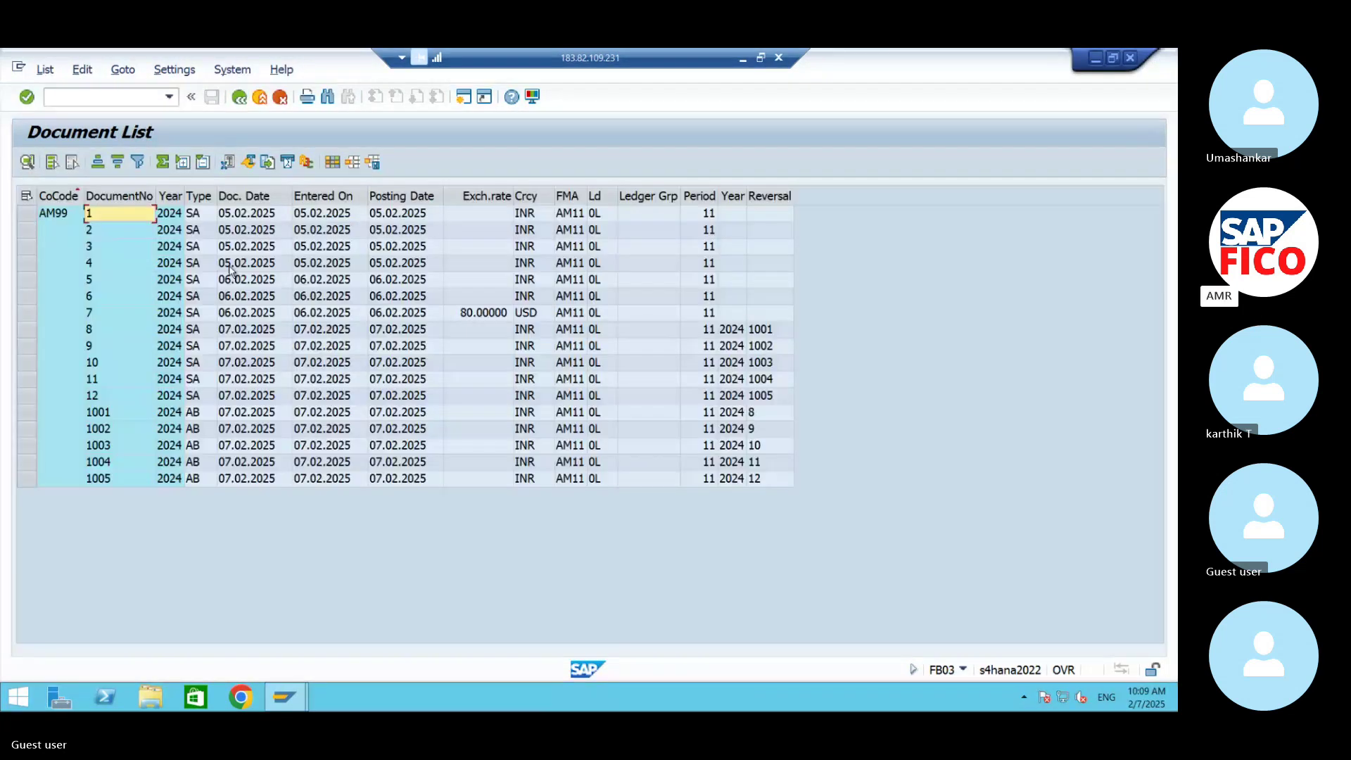
{"action": "left_click", "coordinate": [90, 230]}
{"action": "double_click", "coordinate": [92, 233]}
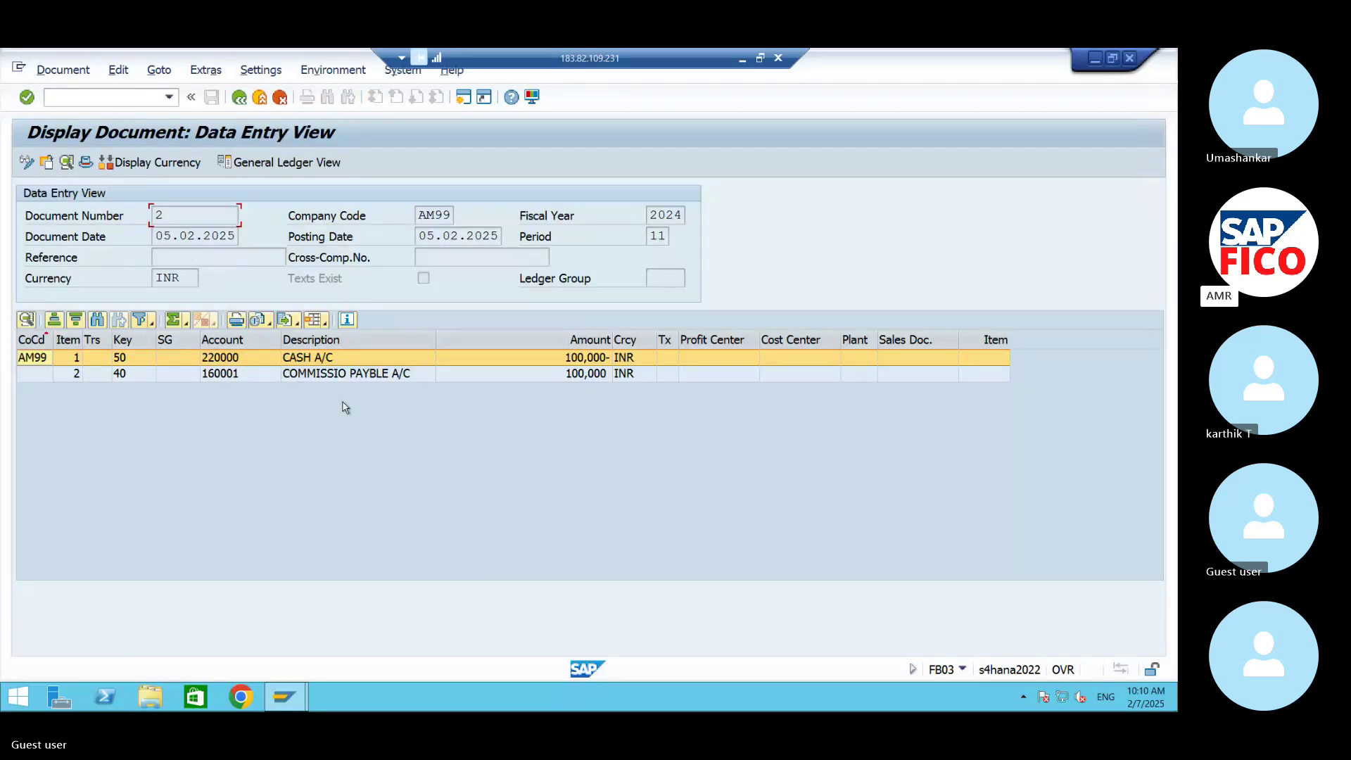
{"action": "double_click", "coordinate": [345, 375]}
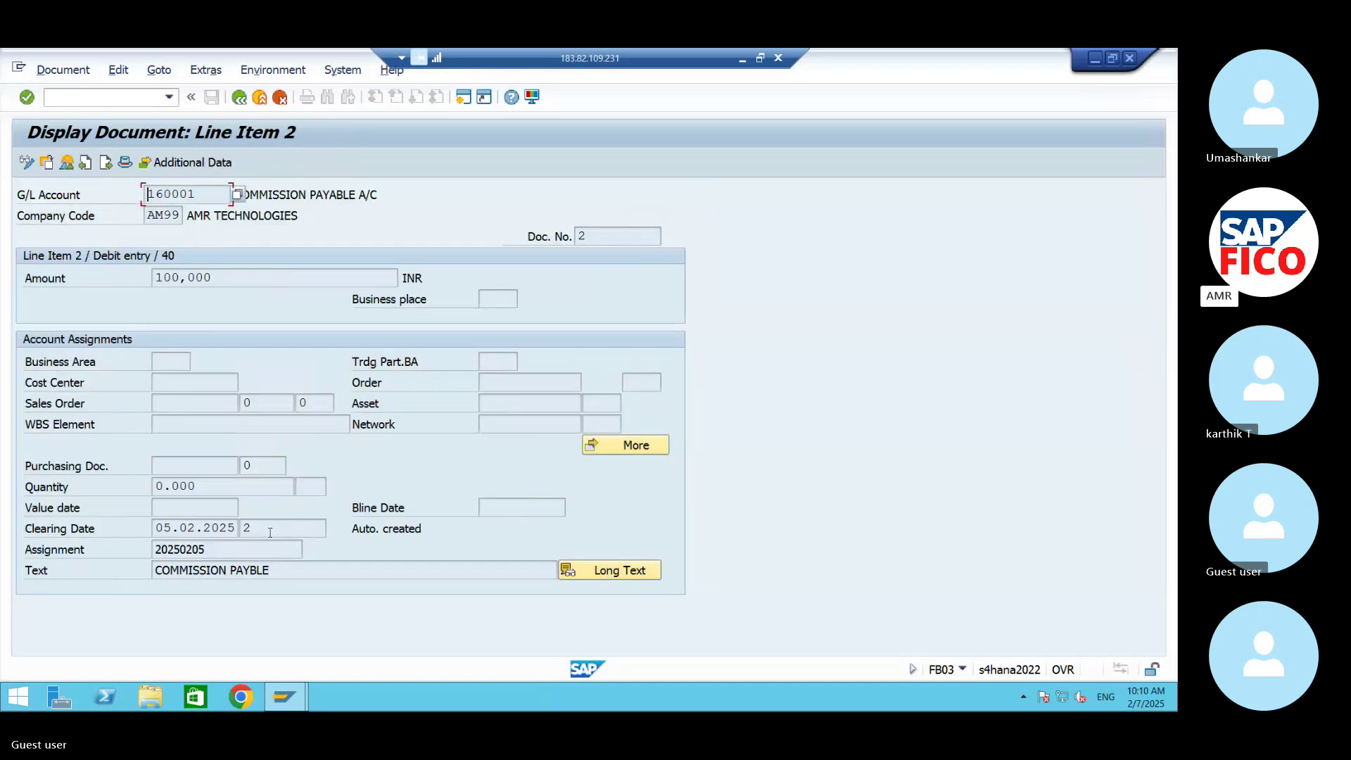
{"action": "left_click", "coordinate": [269, 530]}
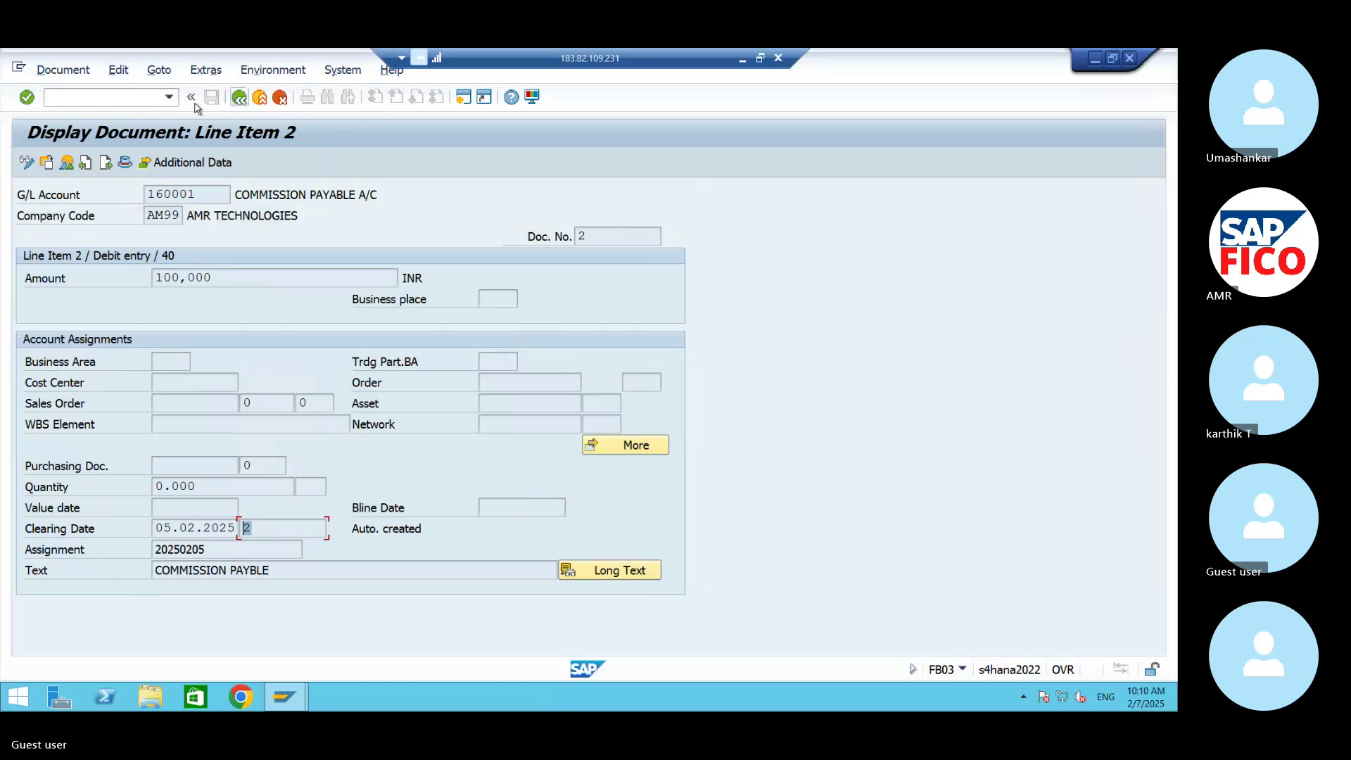
Step: Start transaction FBRA in place of the line item display
{"action": "left_click", "coordinate": [120, 102]}
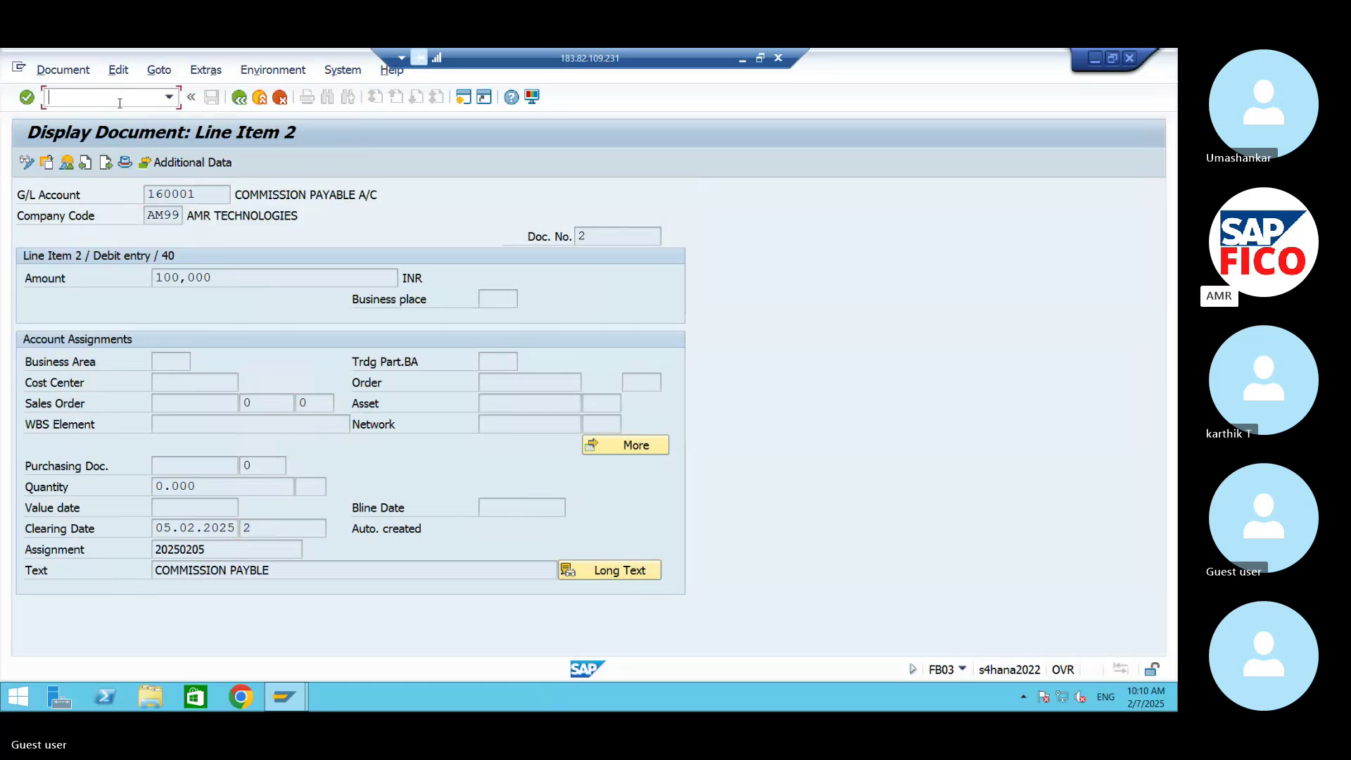
{"action": "type", "text": "/NFBRA"}
{"action": "key", "text": "Return"}
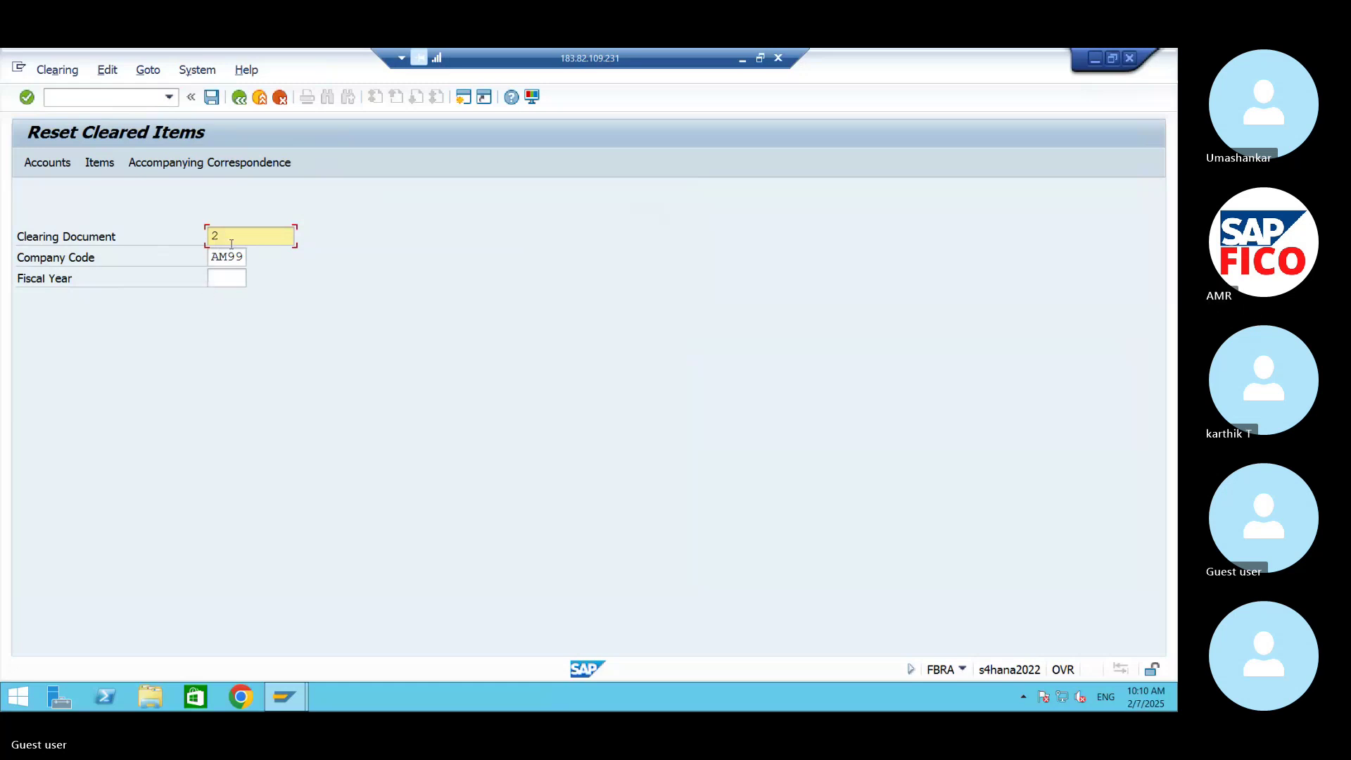
Step: Enter clearing document 2 and fiscal year 2024 for company code AM99
{"action": "key", "text": "BackSpace"}
{"action": "left_click", "coordinate": [1095, 59]}
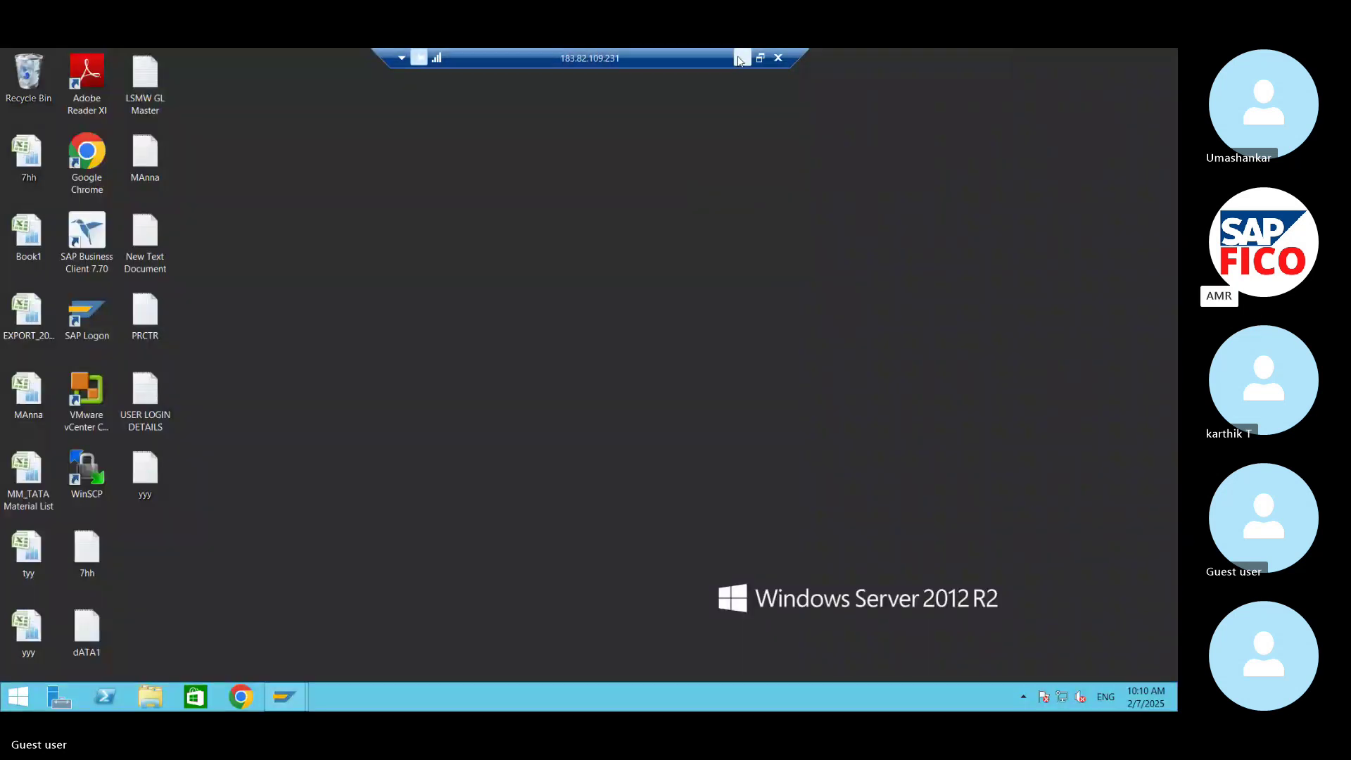
{"action": "mouse_move", "coordinate": [280, 697]}
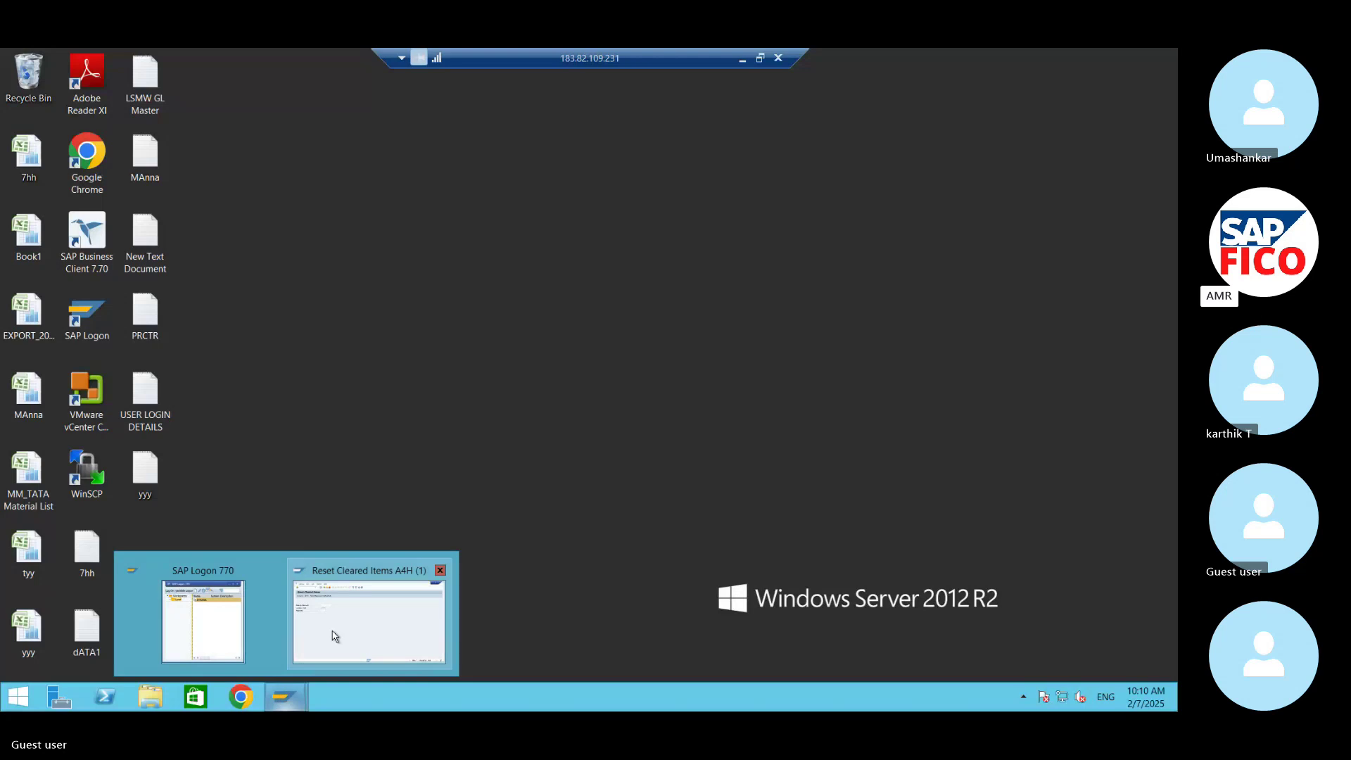
{"action": "left_click", "coordinate": [369, 619]}
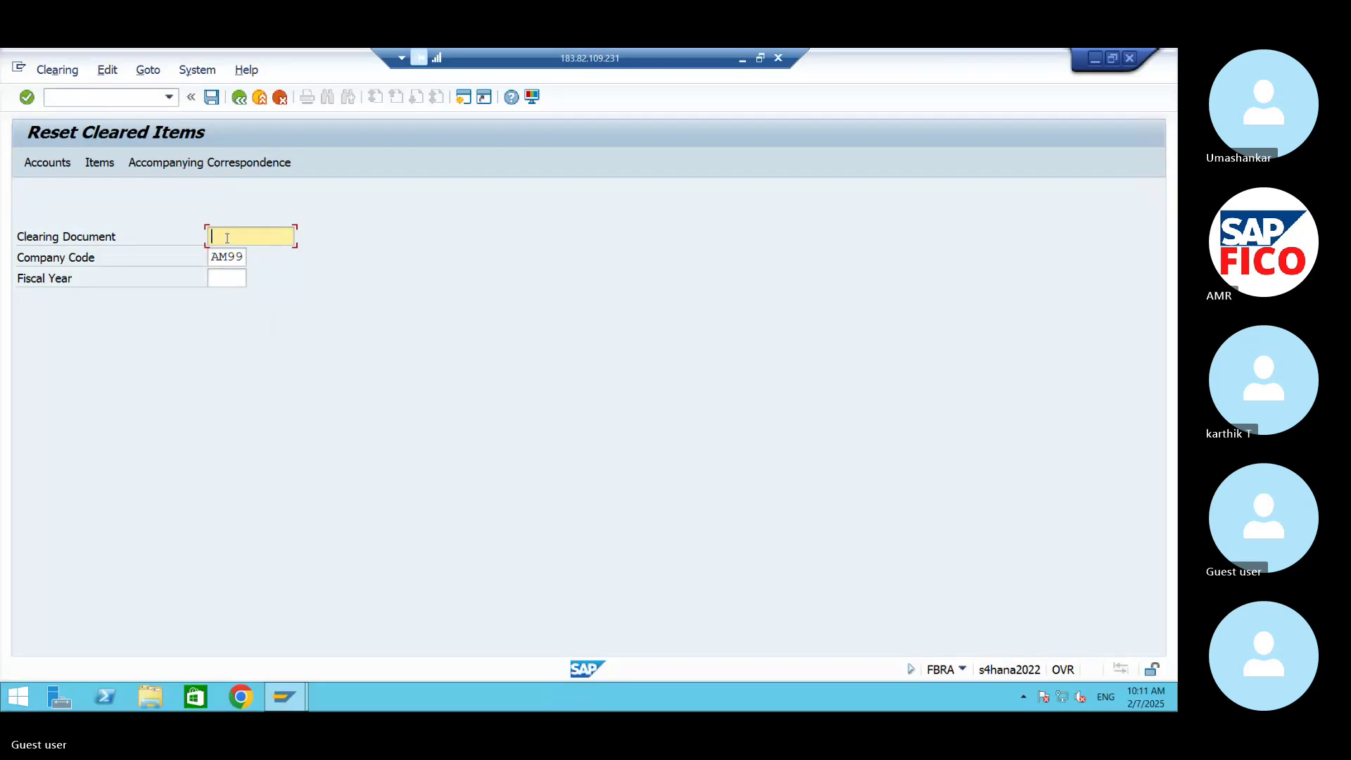
{"action": "type", "text": "2"}
{"action": "left_click", "coordinate": [214, 278]}
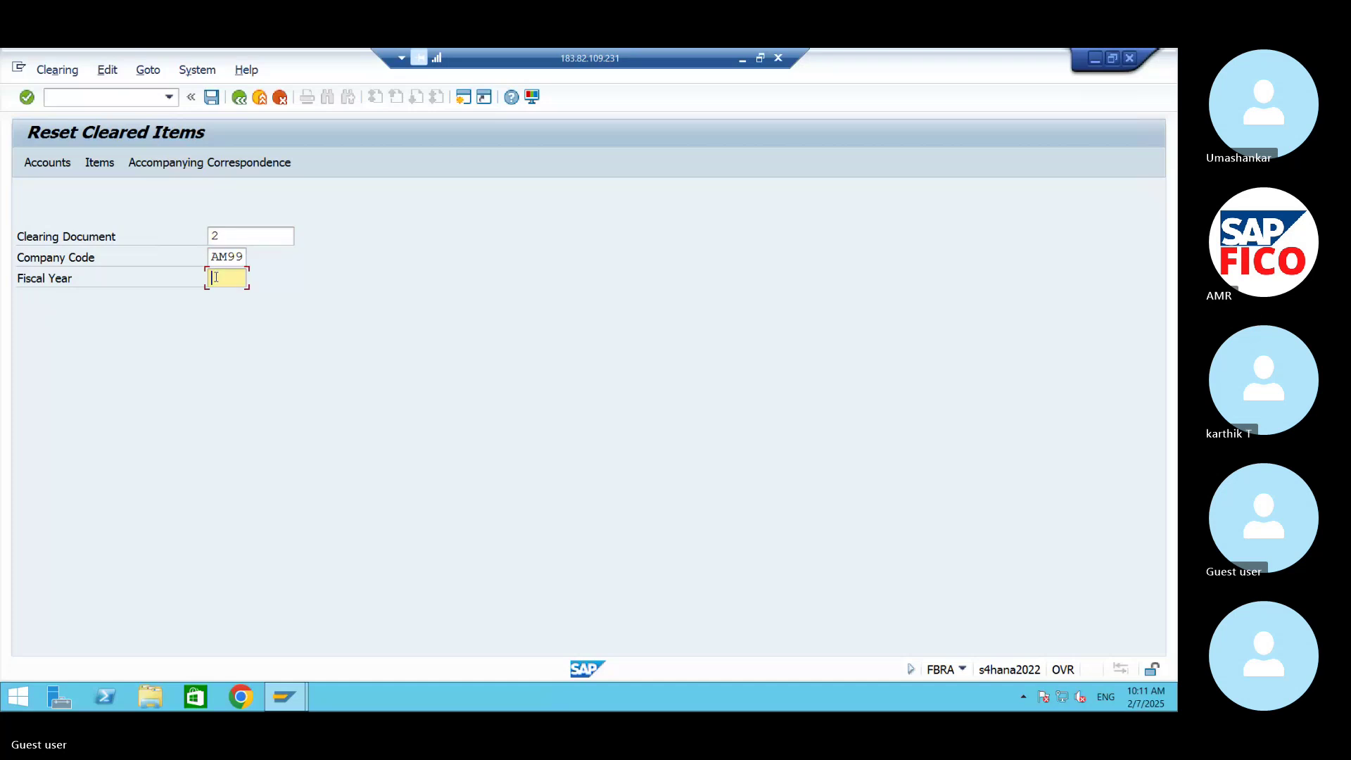
{"action": "type", "text": "2024"}
Step: Reset and reverse the clearing entry with reversal reason 93, leaving the posting date and period blank, and acknowledge the messages
{"action": "left_click", "coordinate": [211, 104]}
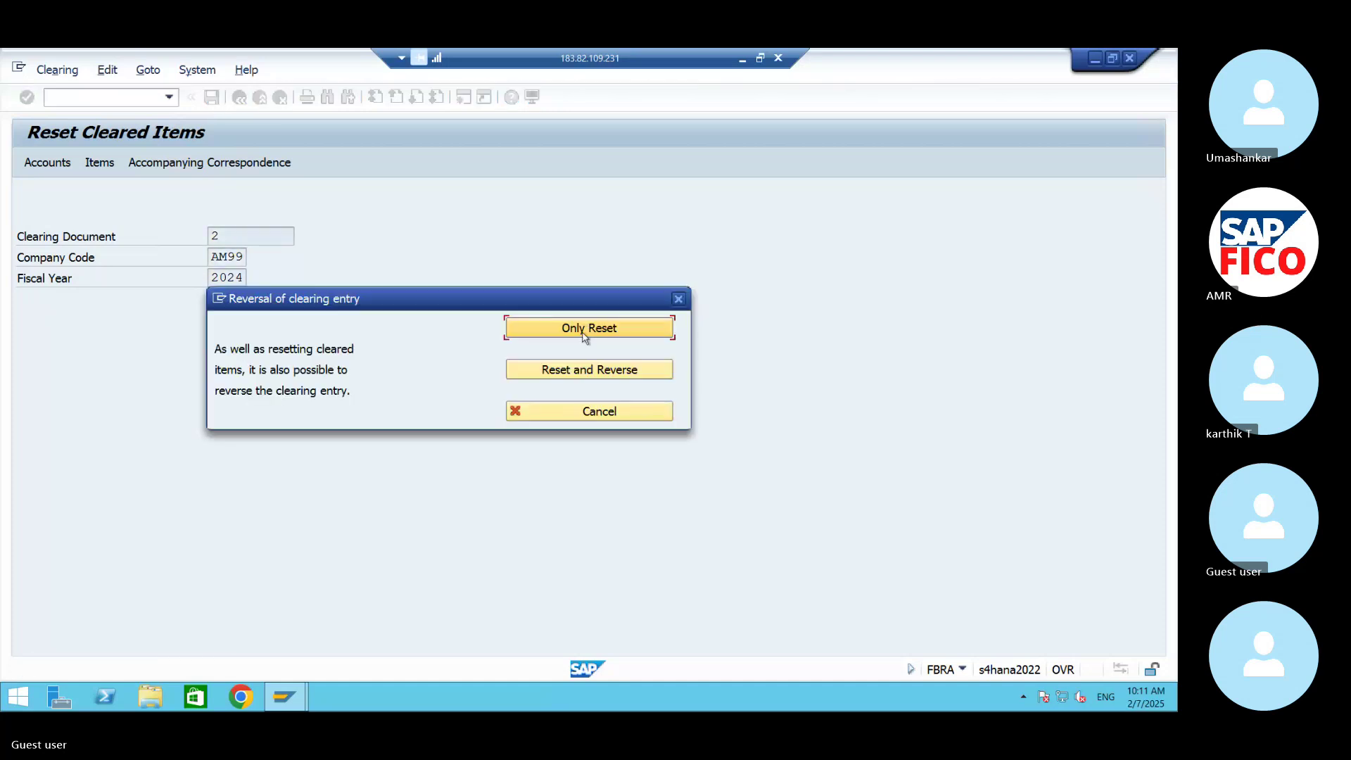
{"action": "left_click", "coordinate": [618, 378]}
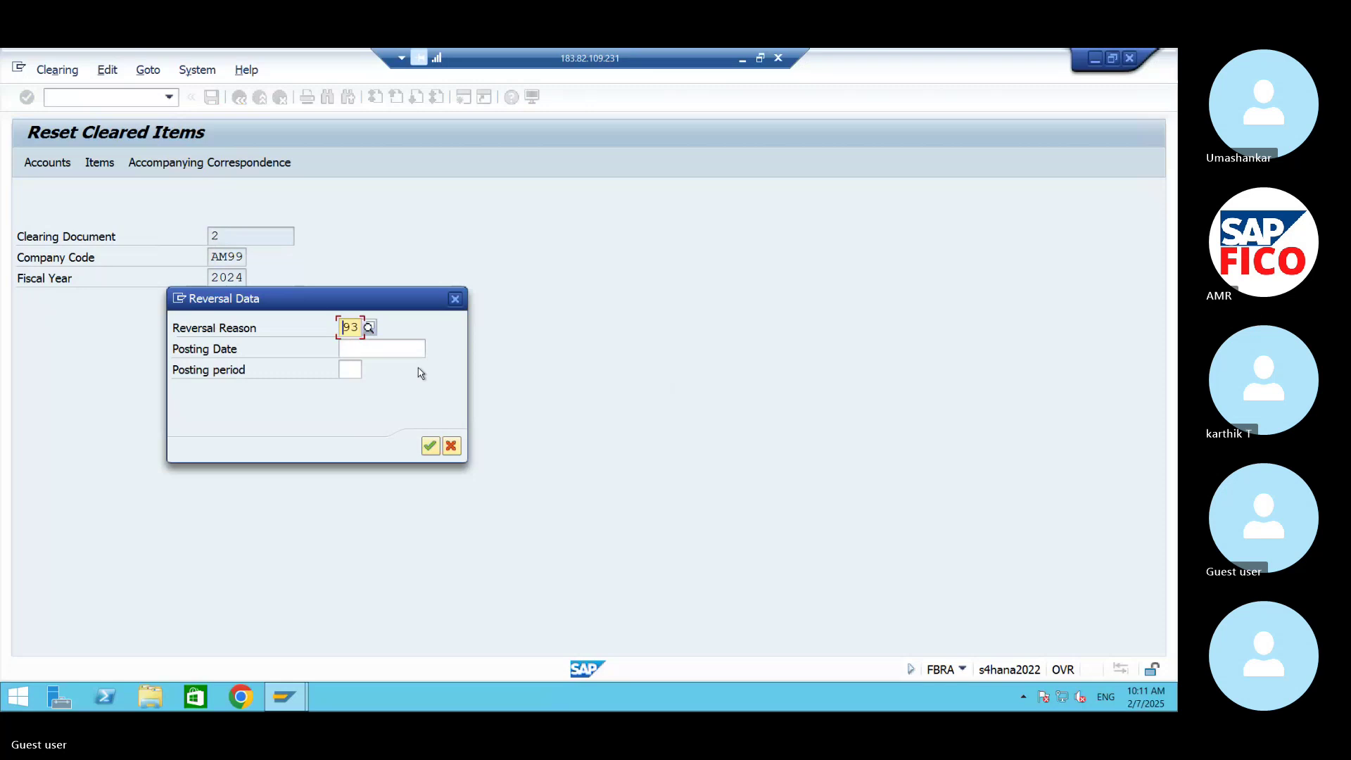
{"action": "left_click", "coordinate": [393, 349]}
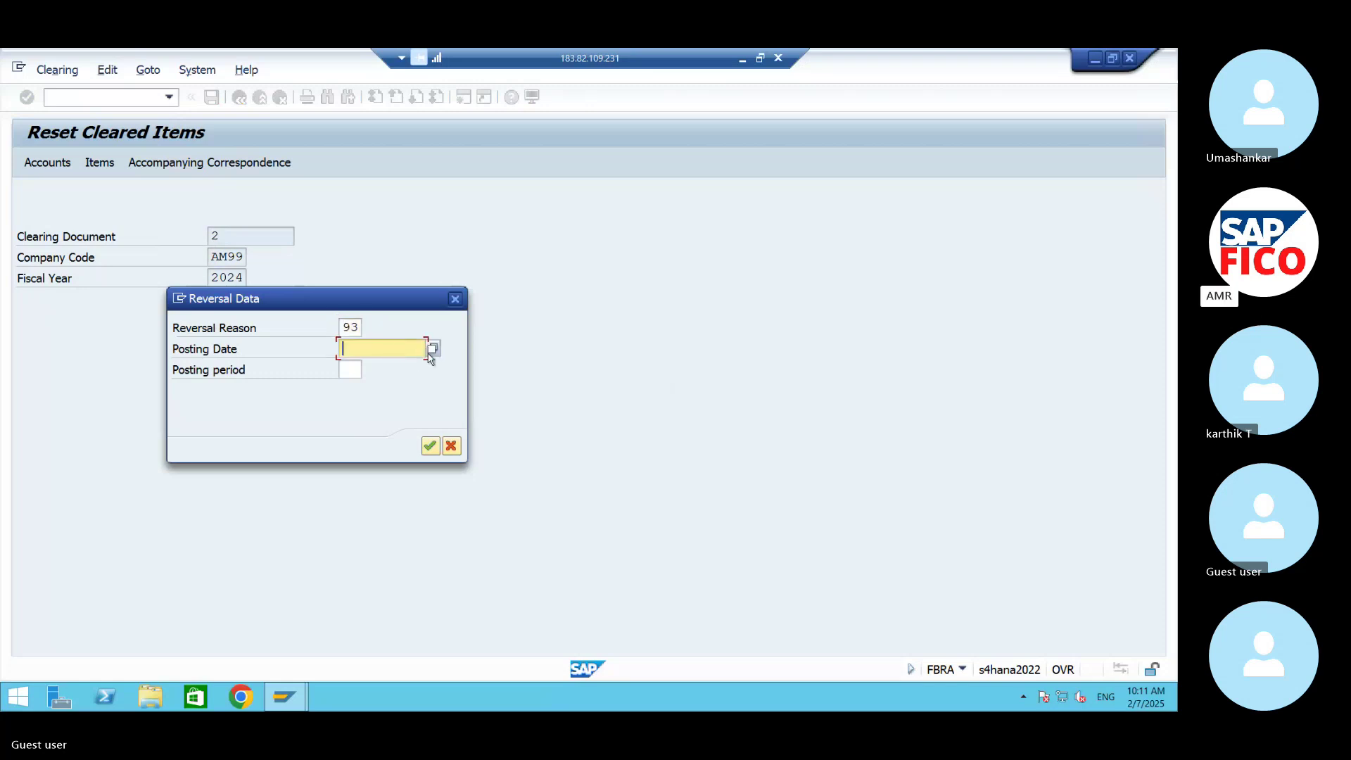
{"action": "left_click", "coordinate": [351, 328]}
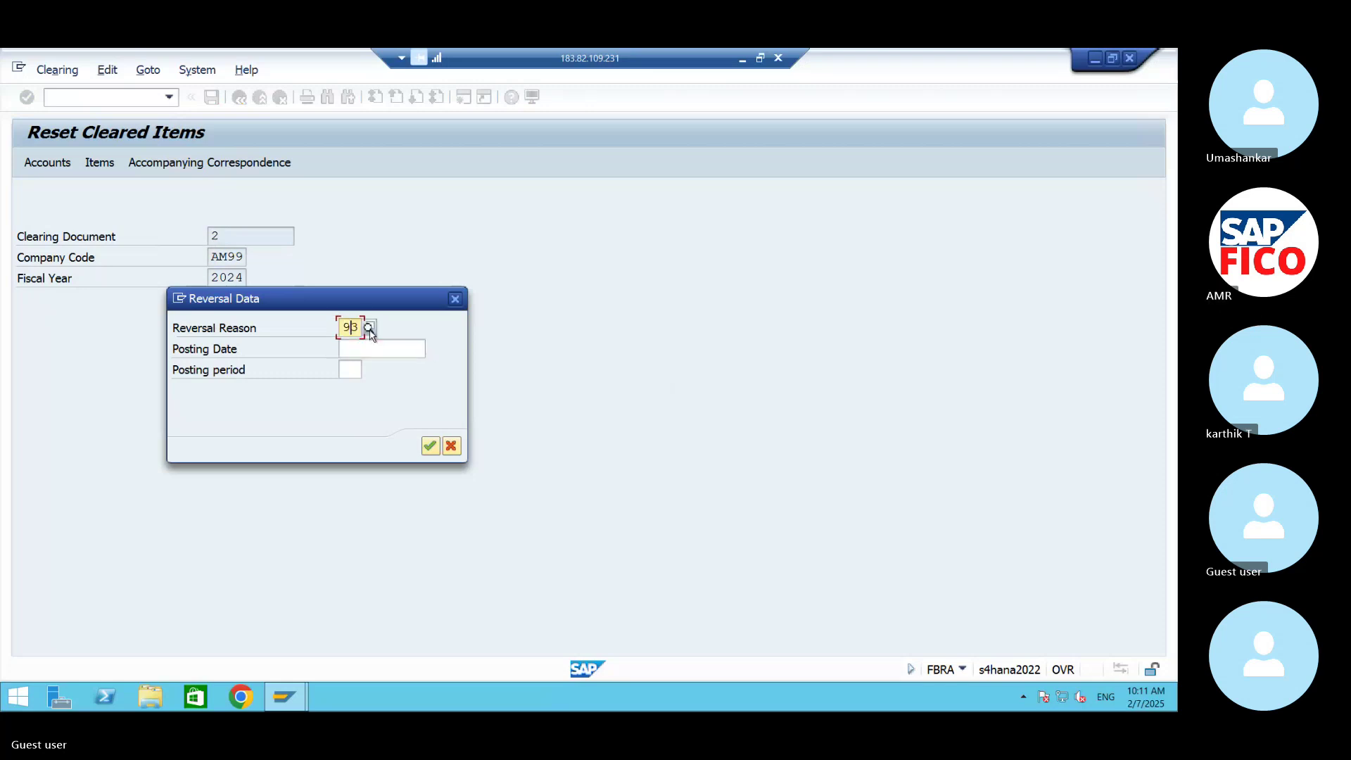
{"action": "left_click", "coordinate": [421, 349]}
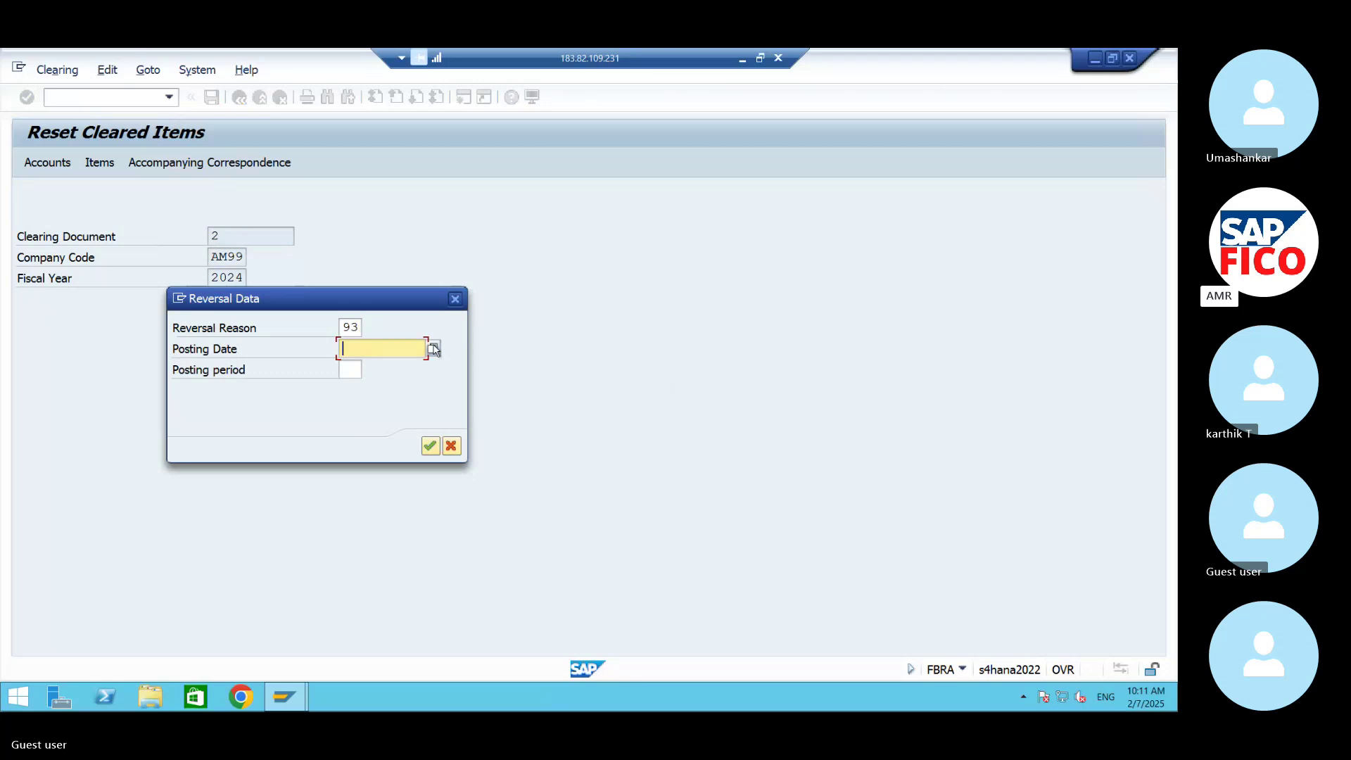
{"action": "left_click", "coordinate": [431, 447]}
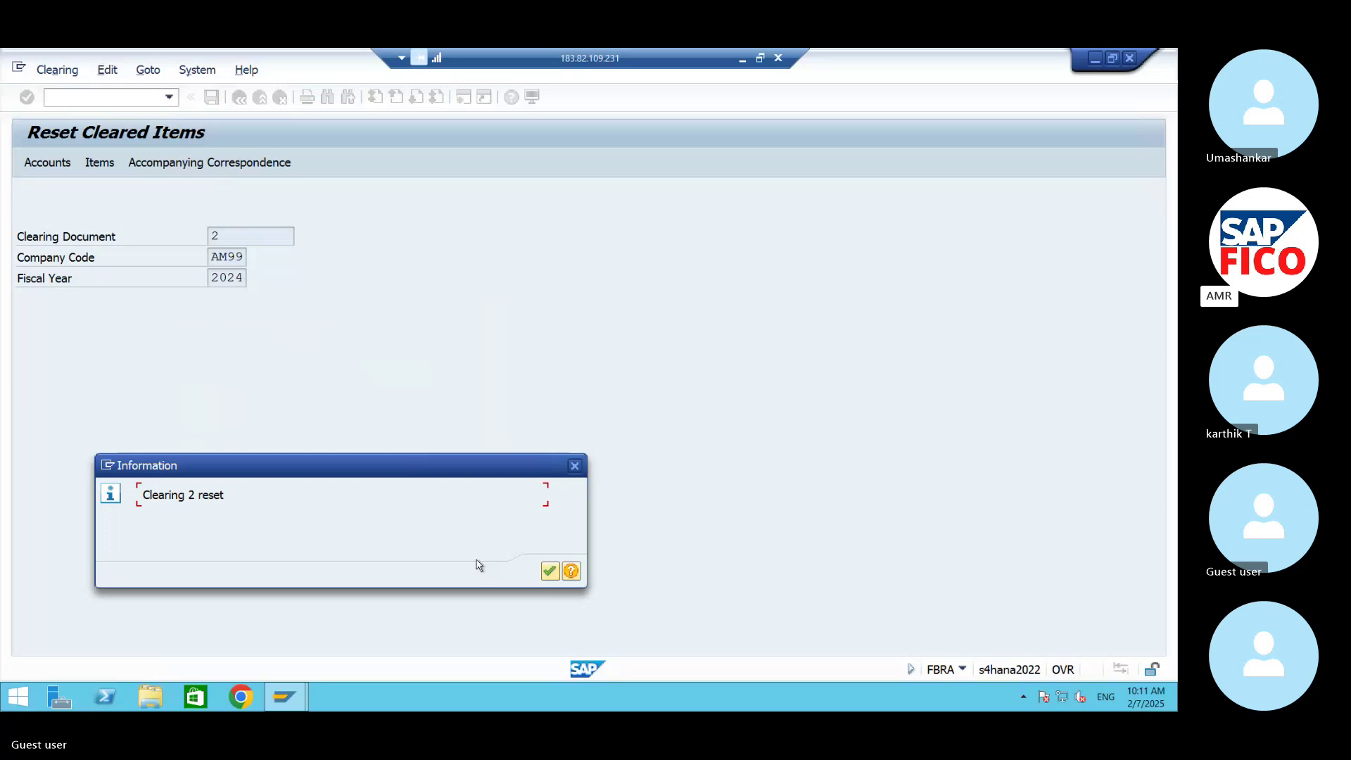
{"action": "left_click", "coordinate": [551, 573]}
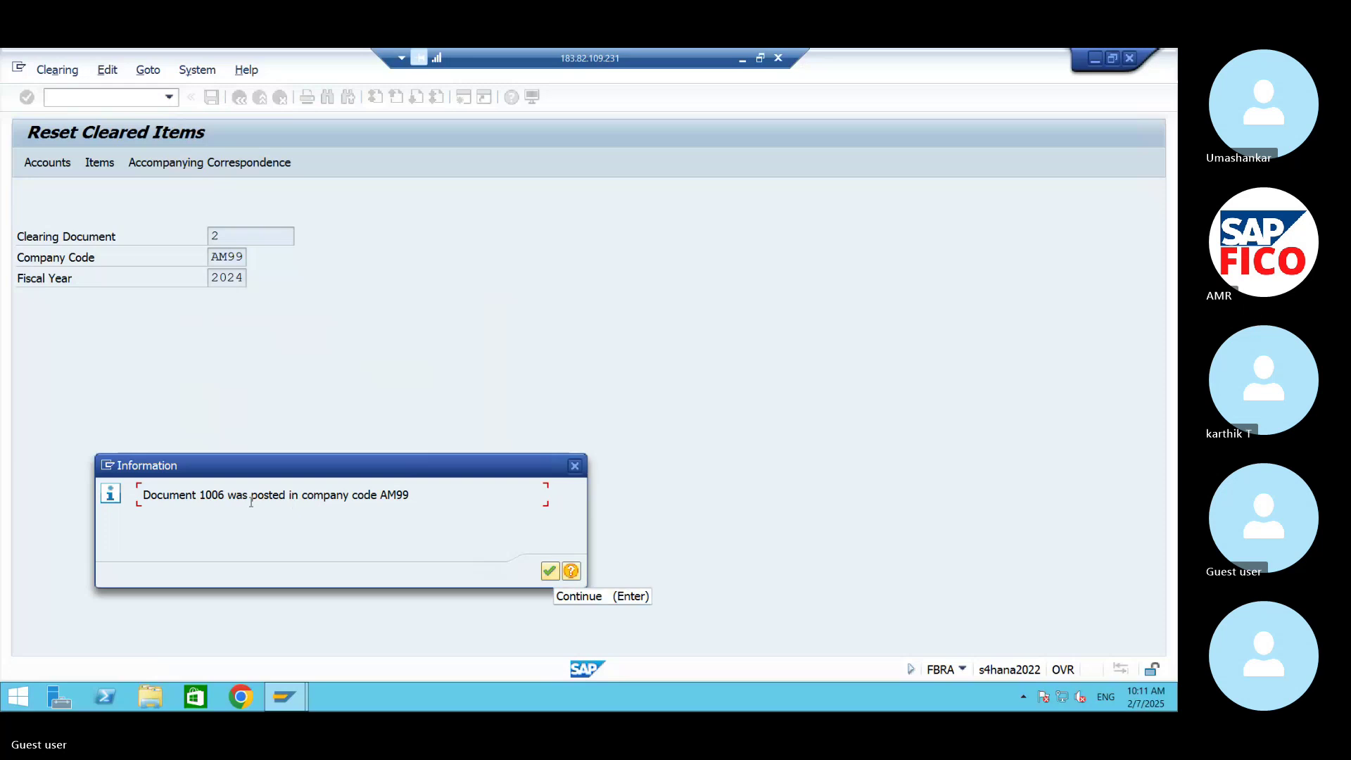
{"action": "left_click", "coordinate": [550, 572]}
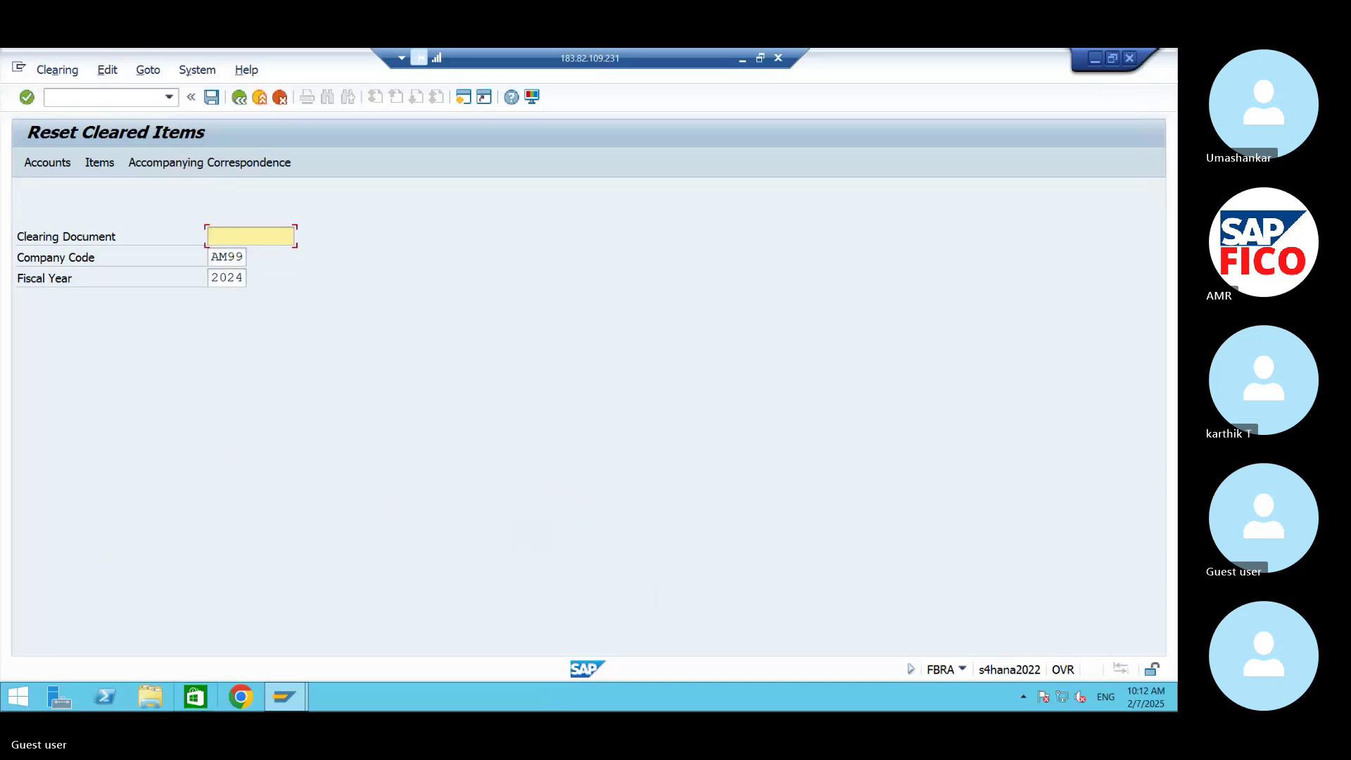
Step: Switch to the Word notes and insert "&" between PARK DOCUMENT and HOLD DOCUMENT in the yellow-highlighted heading
{"action": "left_click", "coordinate": [121, 100]}
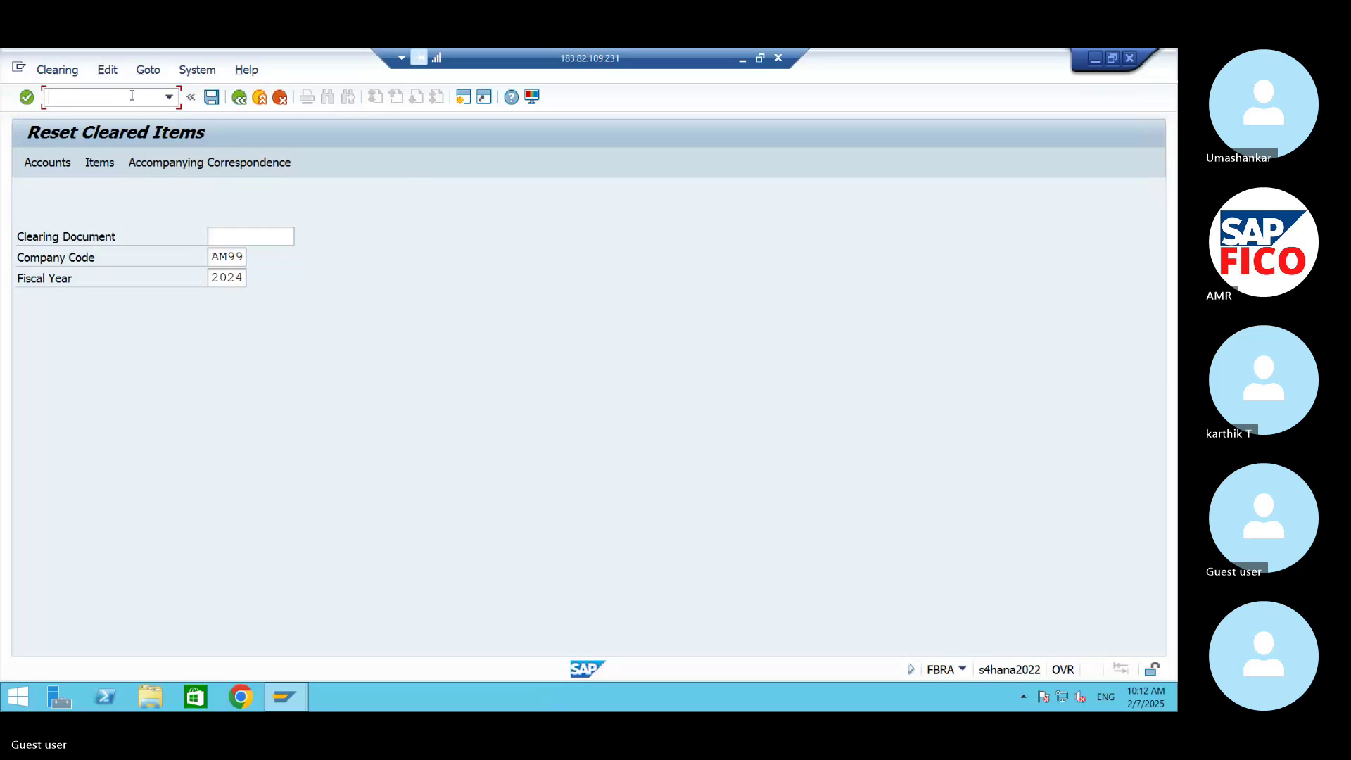
{"action": "left_click", "coordinate": [1095, 57]}
{"action": "left_click", "coordinate": [741, 58]}
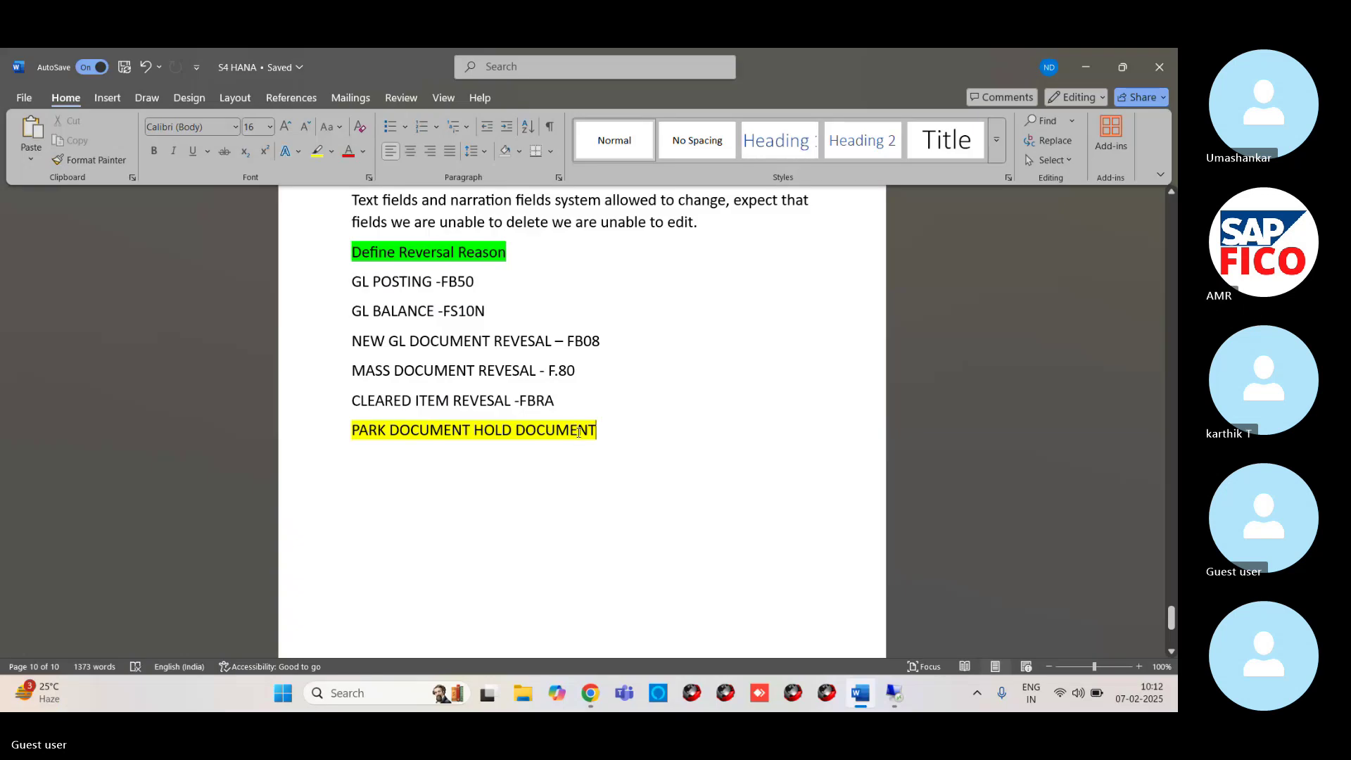
{"action": "left_click", "coordinate": [471, 432]}
{"action": "type", "text": "/"}
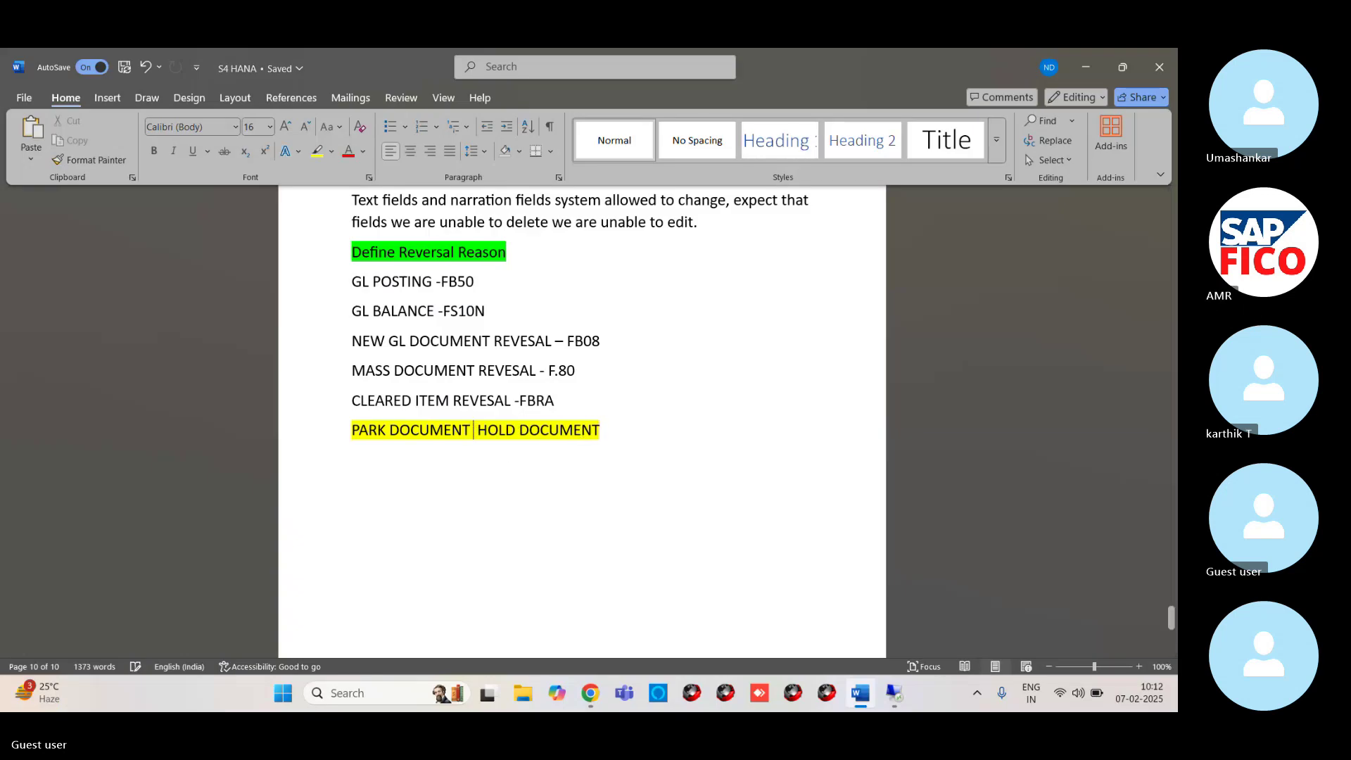
{"action": "key", "text": "BackSpace"}
{"action": "type", "text": "&"}
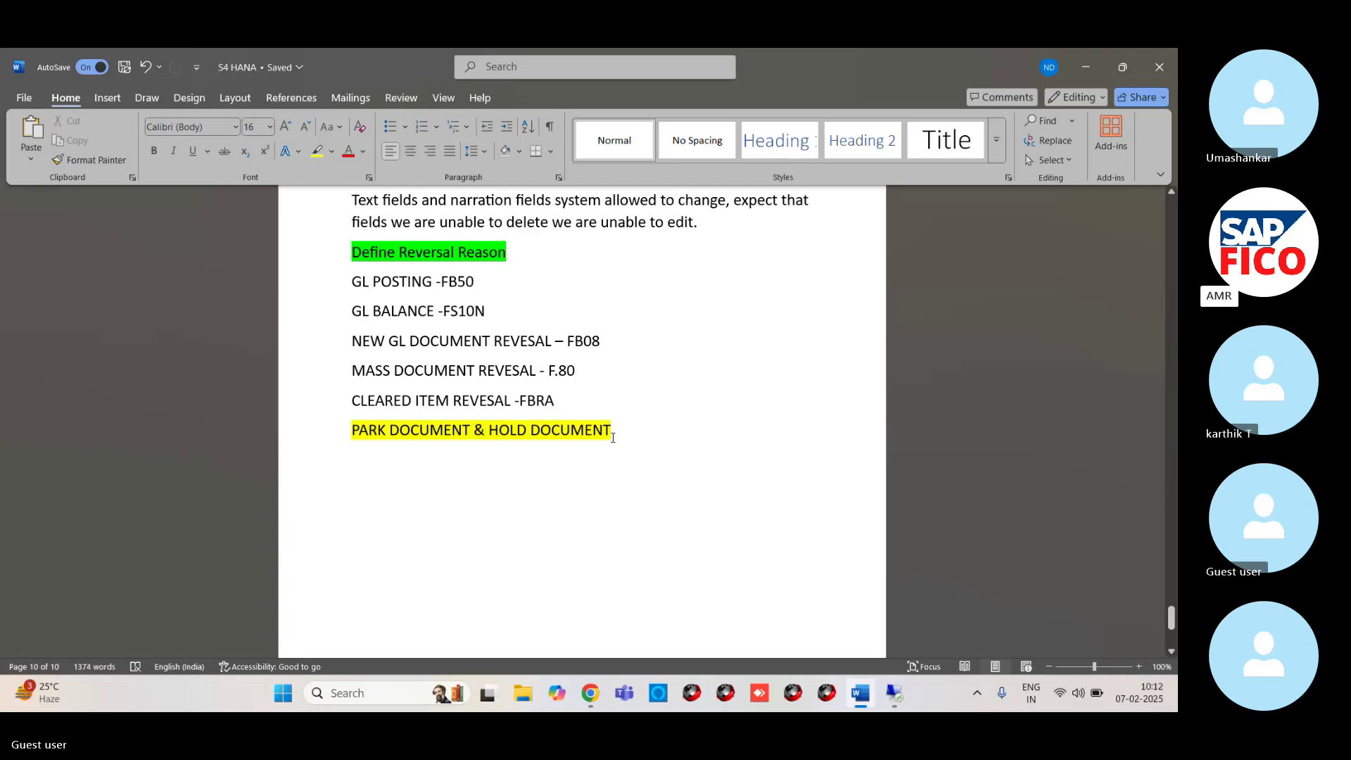
Step: Add the line "PARK DOCUMENT - FV50" below the yellow-highlighted heading
{"action": "left_click_drag", "start_coordinate": [612, 438], "coordinate": [361, 446]}
{"action": "left_click", "coordinate": [367, 463]}
{"action": "type", "text": "PARK"}
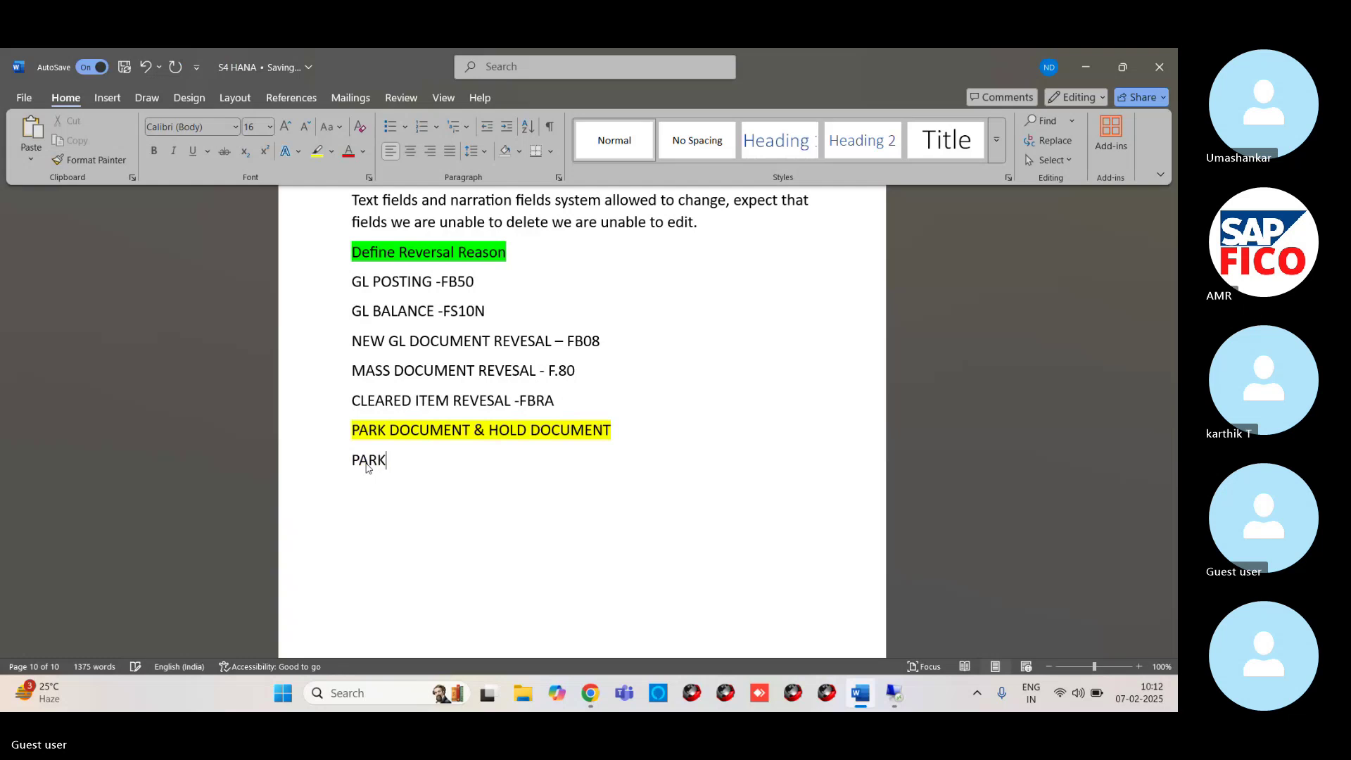
{"action": "type", "text": " DOCUMENT FBV"}
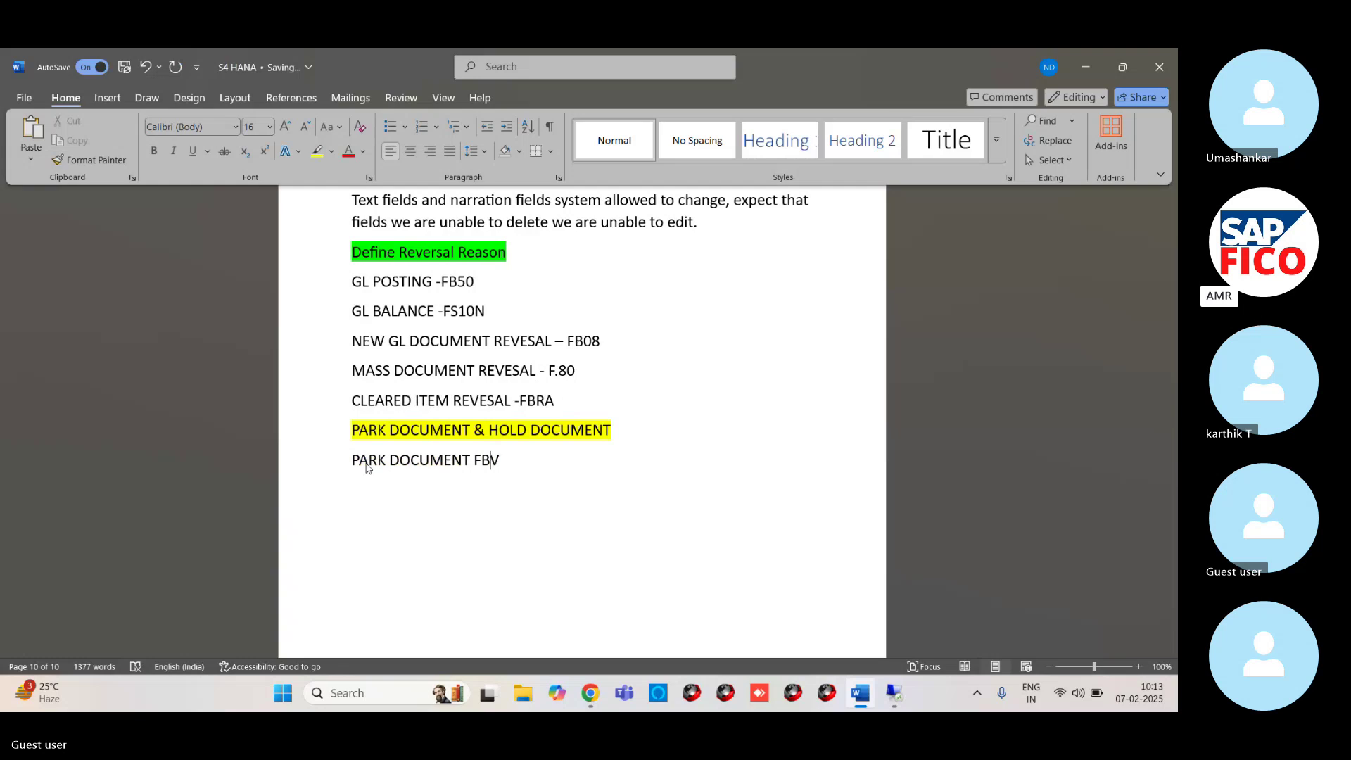
{"action": "type", "text": "0"}
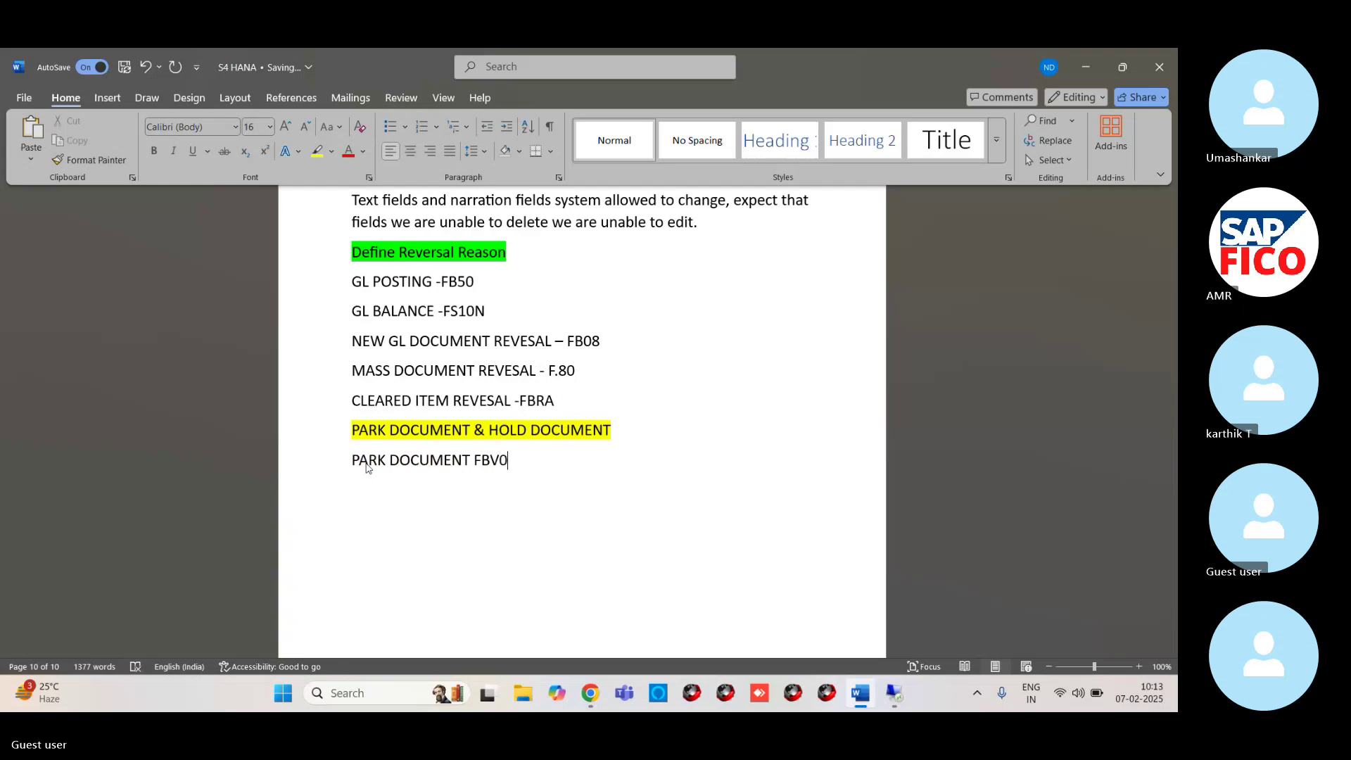
{"action": "key", "text": "BackSpace"}
{"action": "key", "text": "BackSpace"}
{"action": "type", "text": "5"}
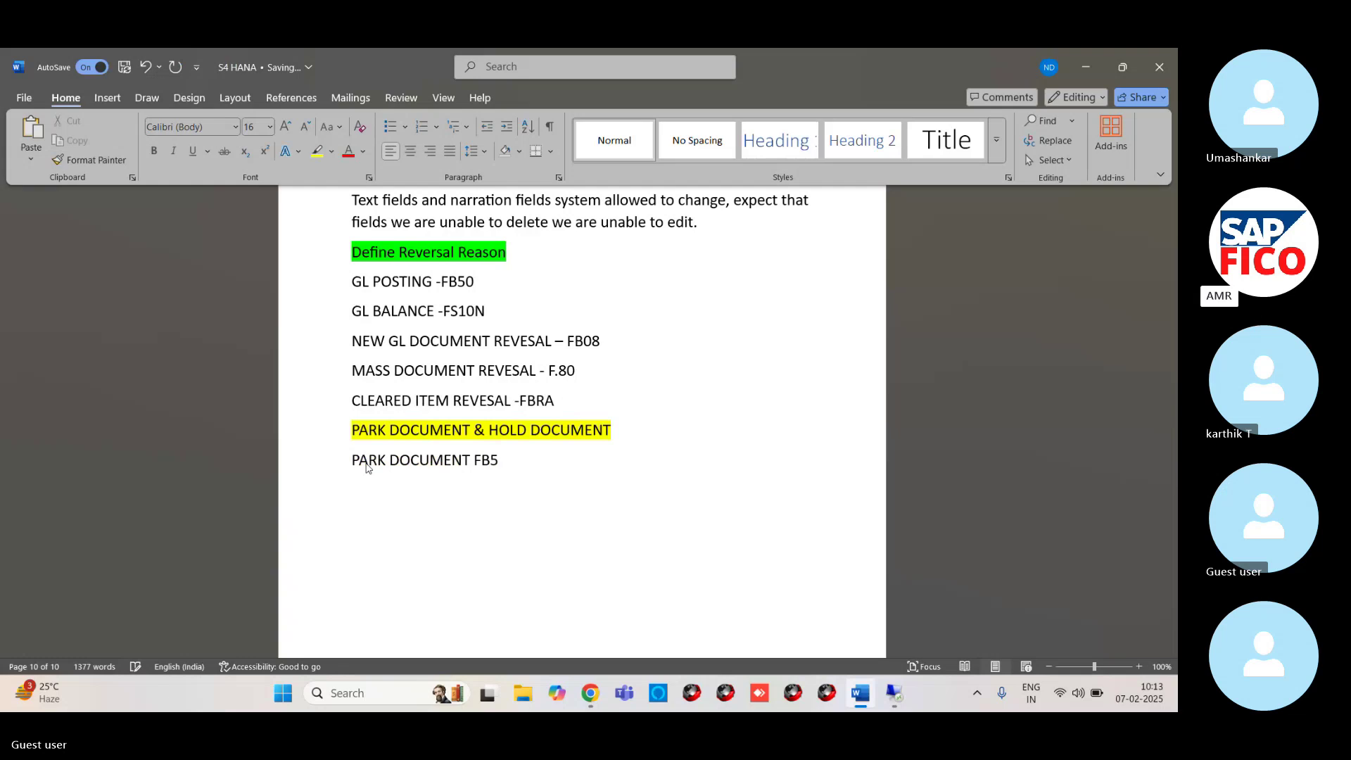
{"action": "key", "text": "BackSpace"}
{"action": "key", "text": "BackSpace"}
{"action": "type", "text": "V50"}
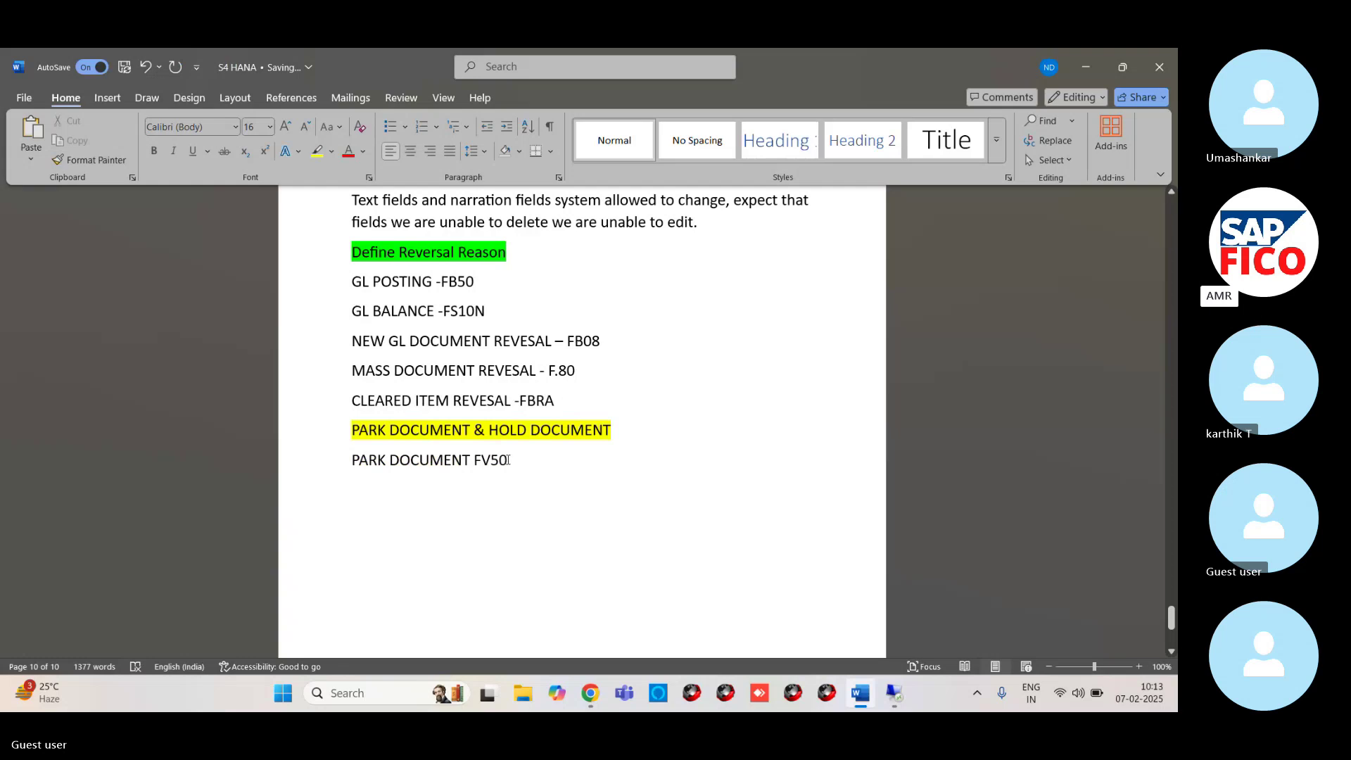
{"action": "left_click", "coordinate": [474, 460]}
{"action": "type", "text": "-"}
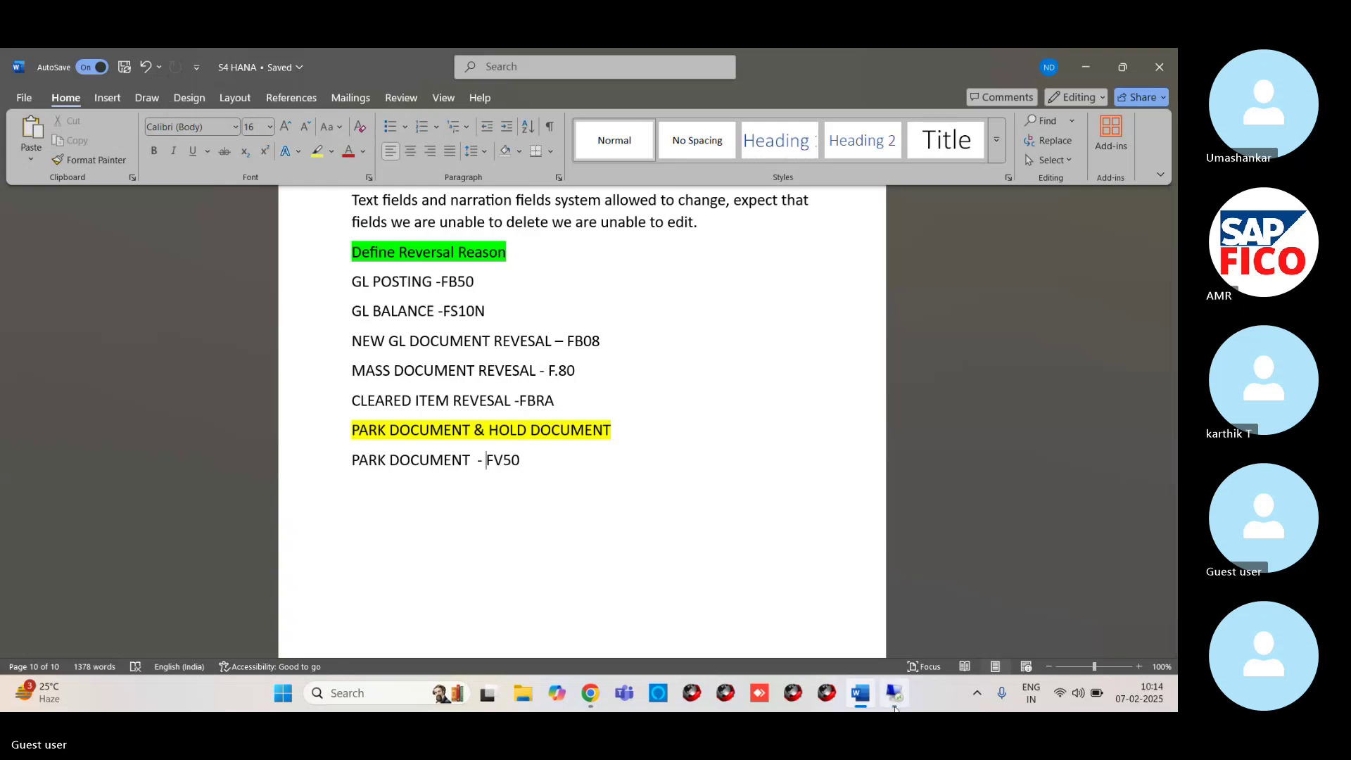
Step: Switch back to the SAP session on the remote desktop and start transaction FB50 in place of the cleared items reset
{"action": "mouse_move", "coordinate": [865, 707]}
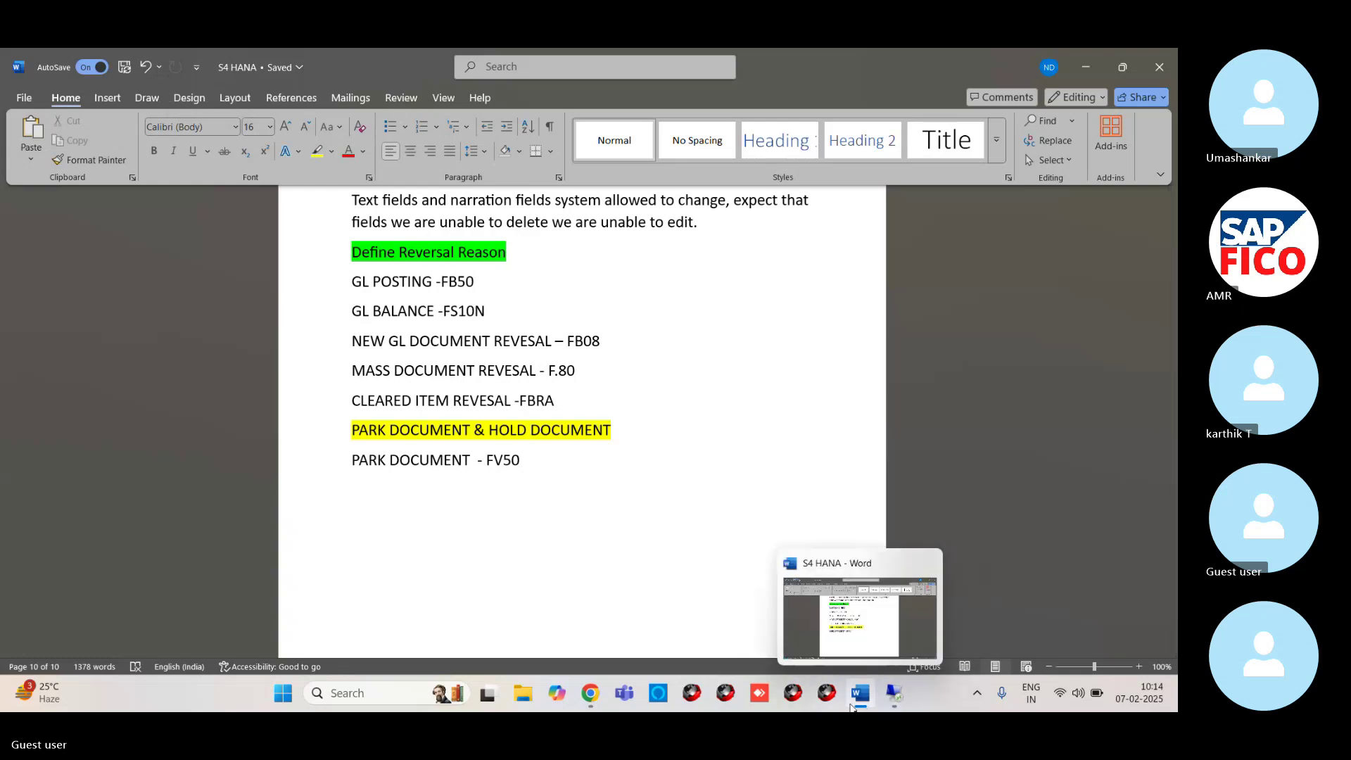
{"action": "left_click", "coordinate": [888, 631]}
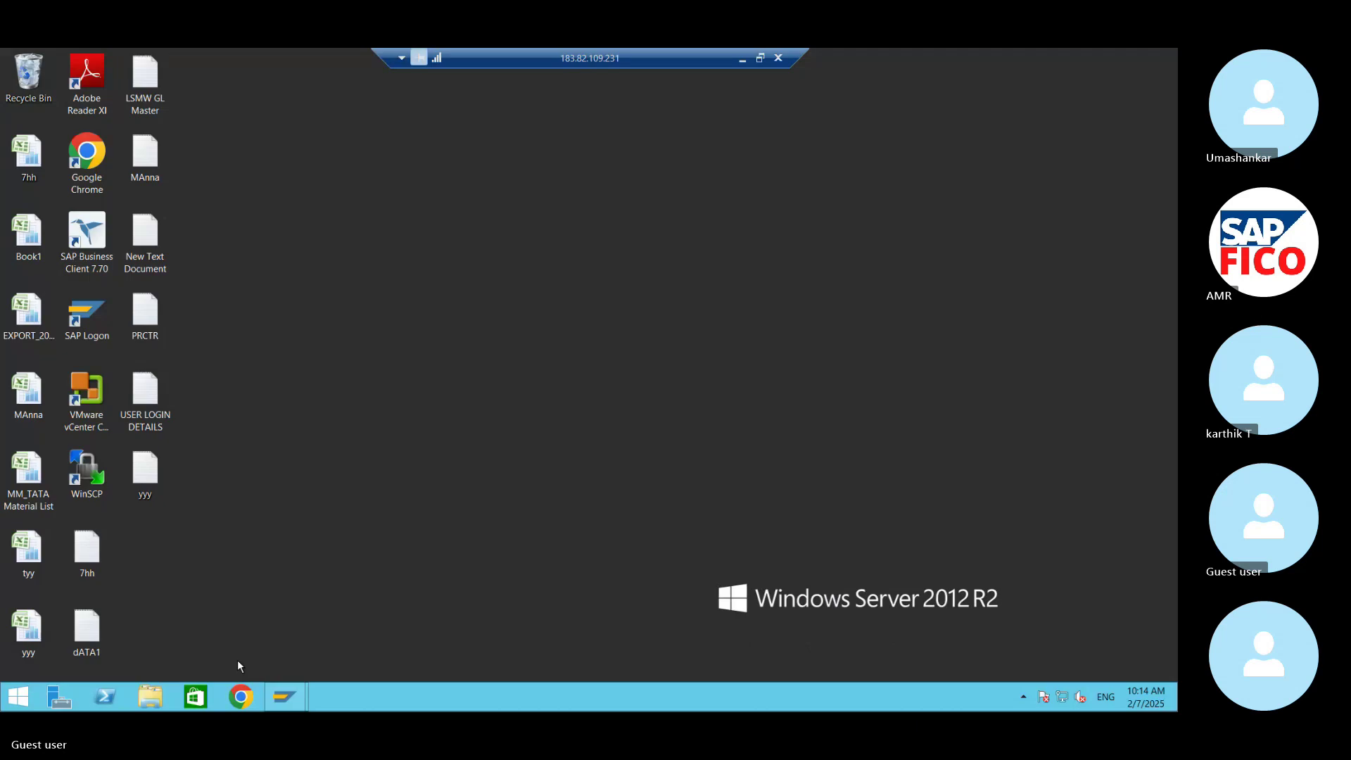
{"action": "left_click", "coordinate": [284, 696]}
{"action": "left_click", "coordinate": [341, 652]}
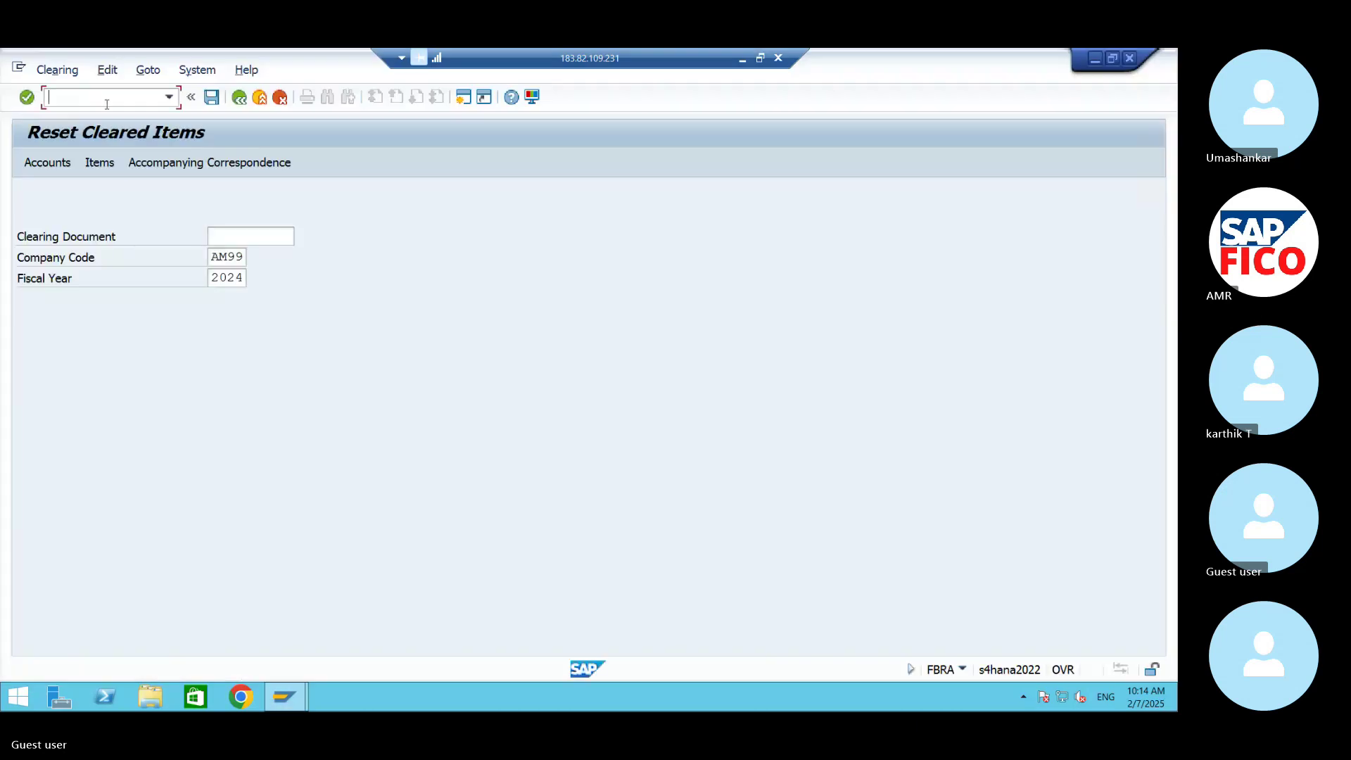
{"action": "type", "text": "/N"}
{"action": "type", "text": "FBRA"}
{"action": "key", "text": "Return"}
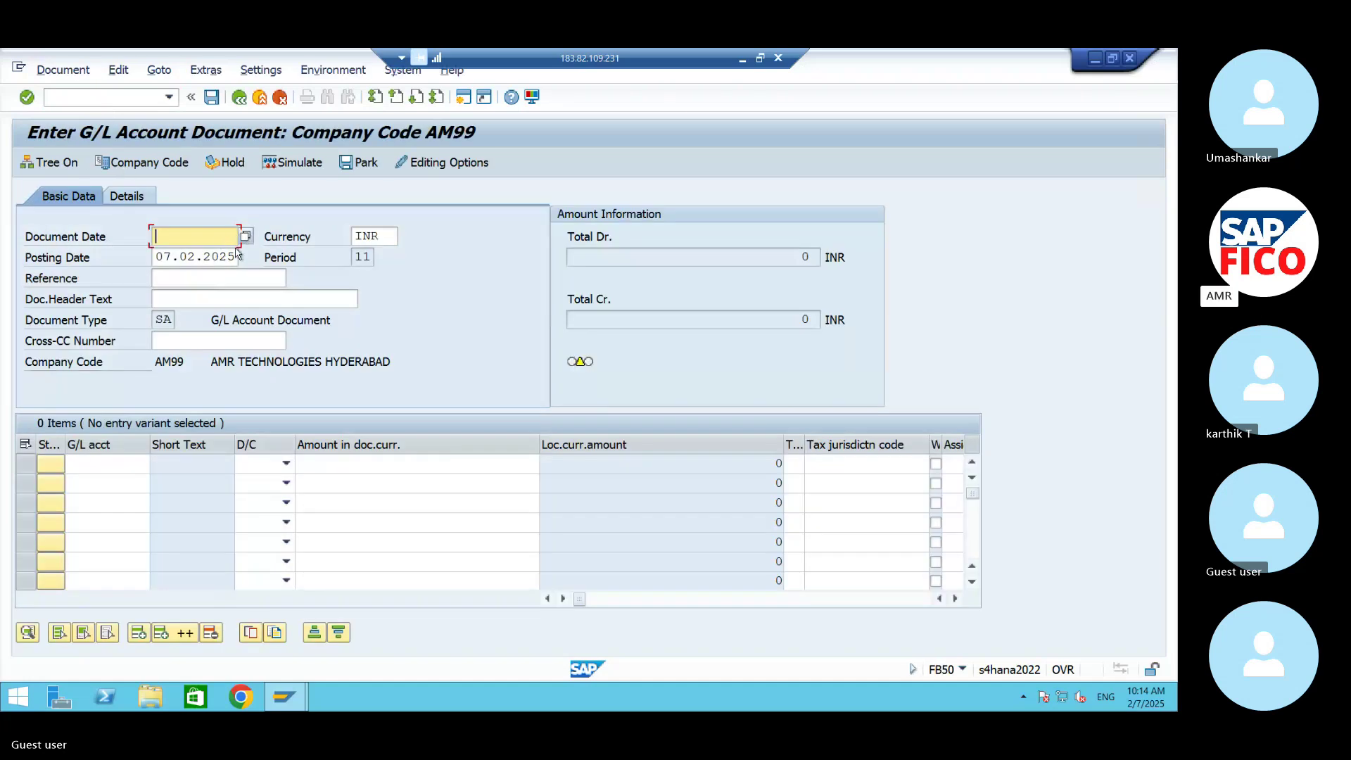
Step: Start transaction FV50 in place of FB50 and set the document date to 07.02.2025
{"action": "left_click", "coordinate": [121, 100]}
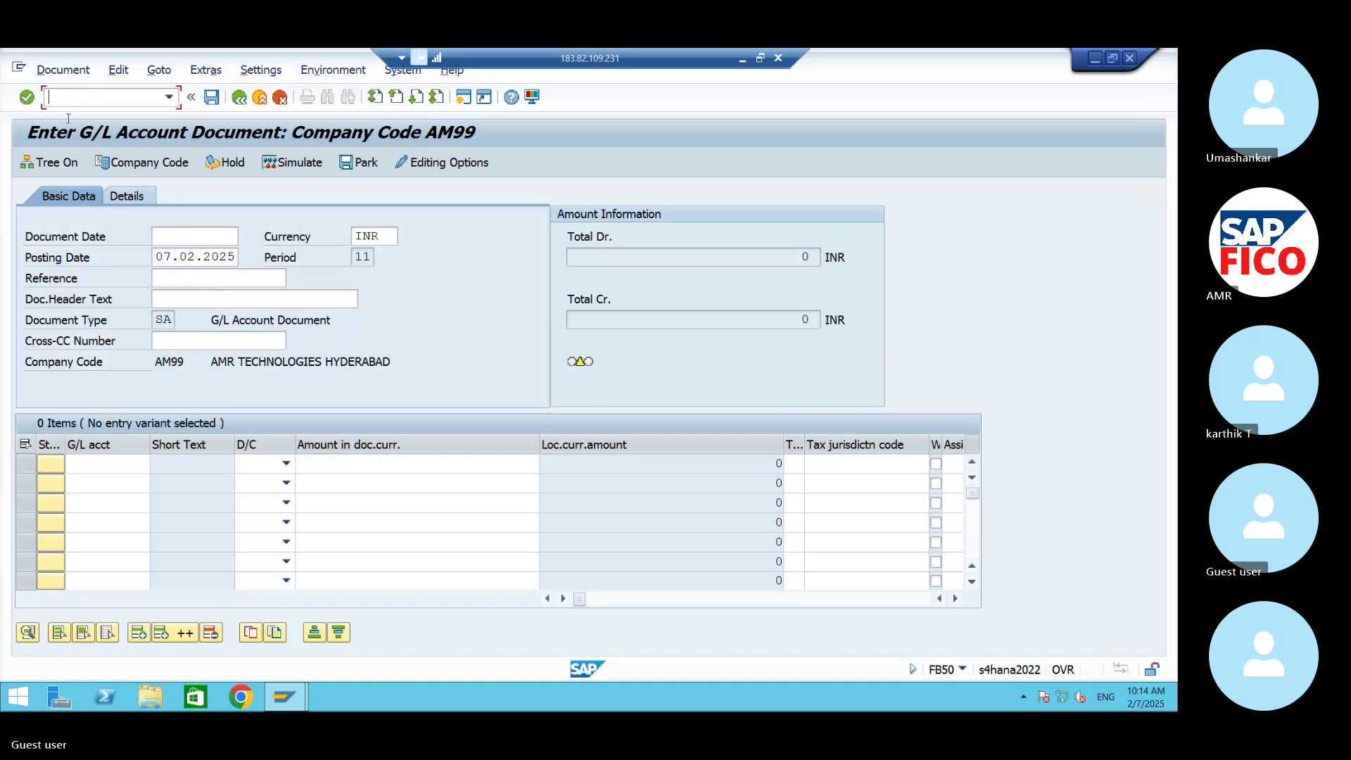
{"action": "type", "text": "/NFV50"}
{"action": "key", "text": "Return"}
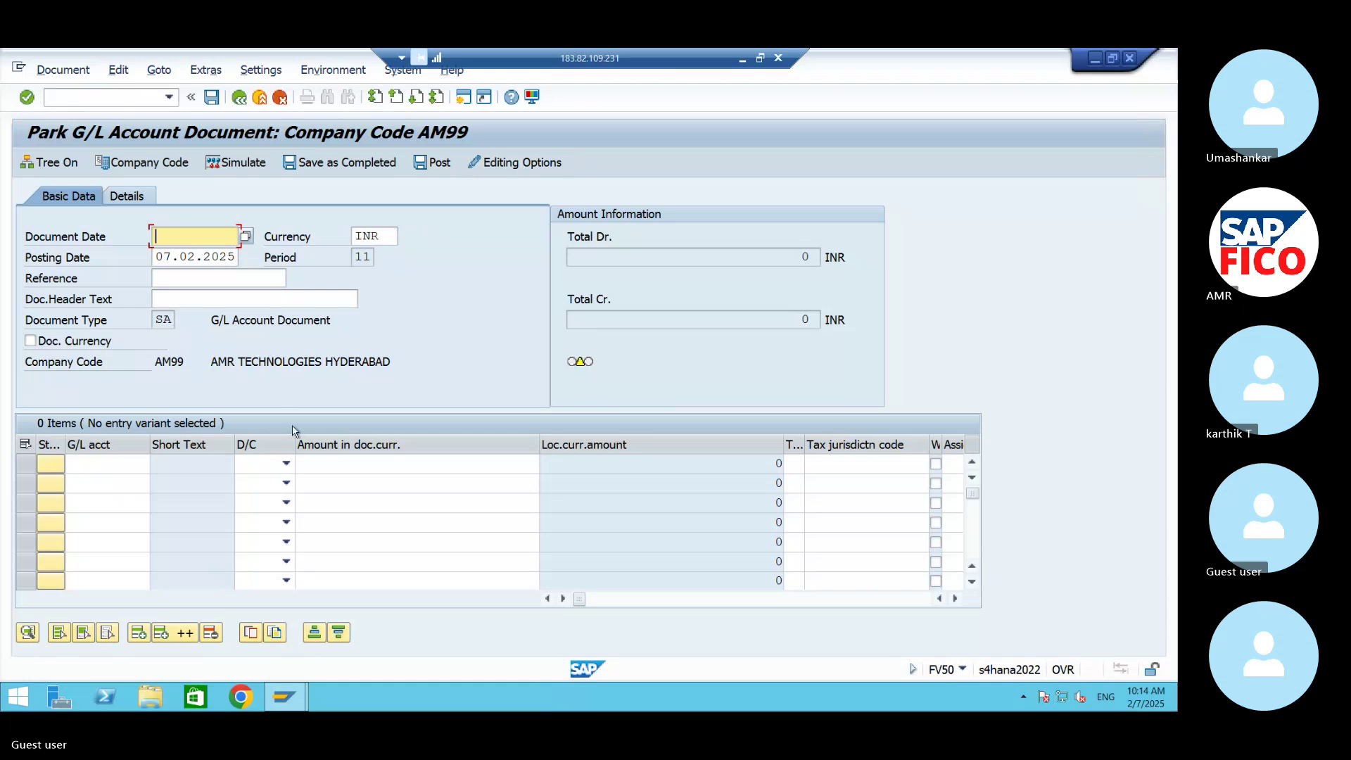
{"action": "left_click", "coordinate": [247, 236]}
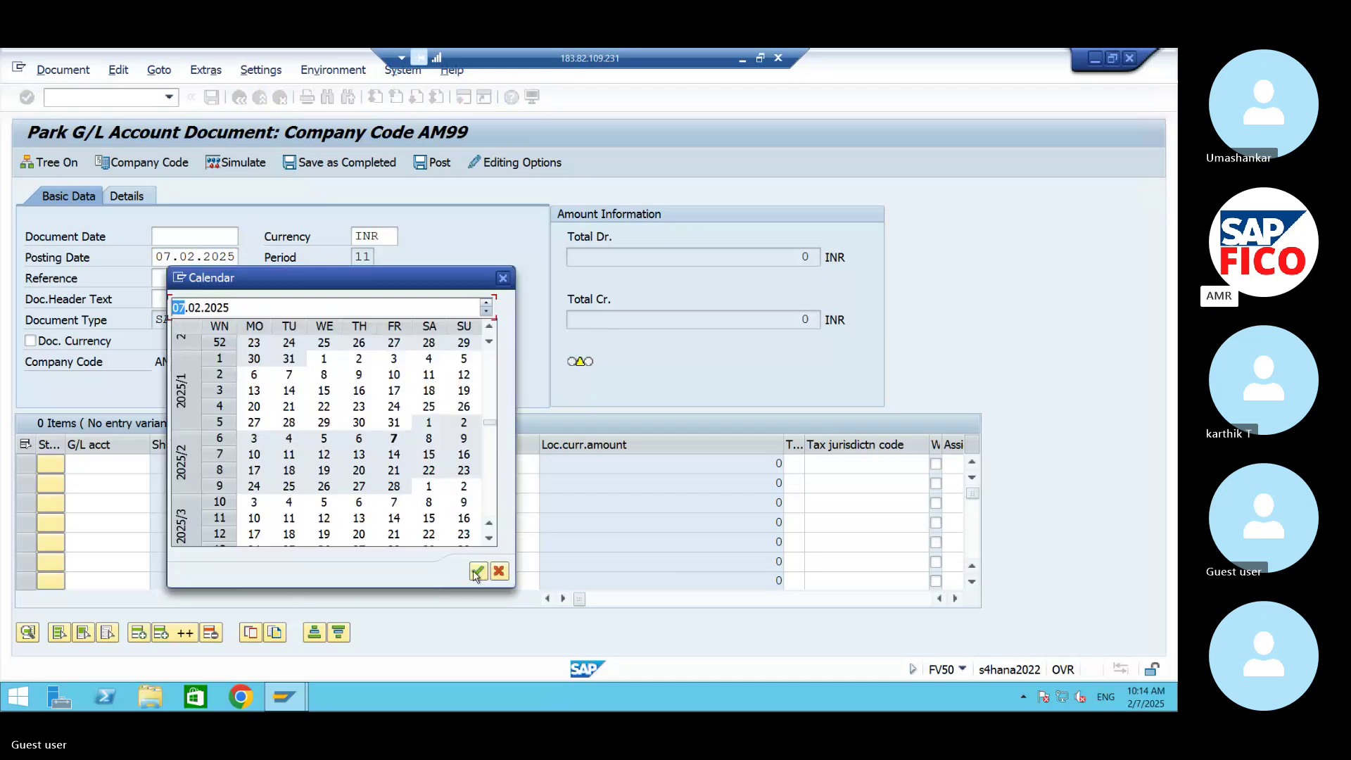
{"action": "left_click", "coordinate": [476, 572]}
Step: Enter the first line item as a debit of 100000 to COMMISSION PAID A/C, looked up by account description
{"action": "left_click", "coordinate": [122, 461]}
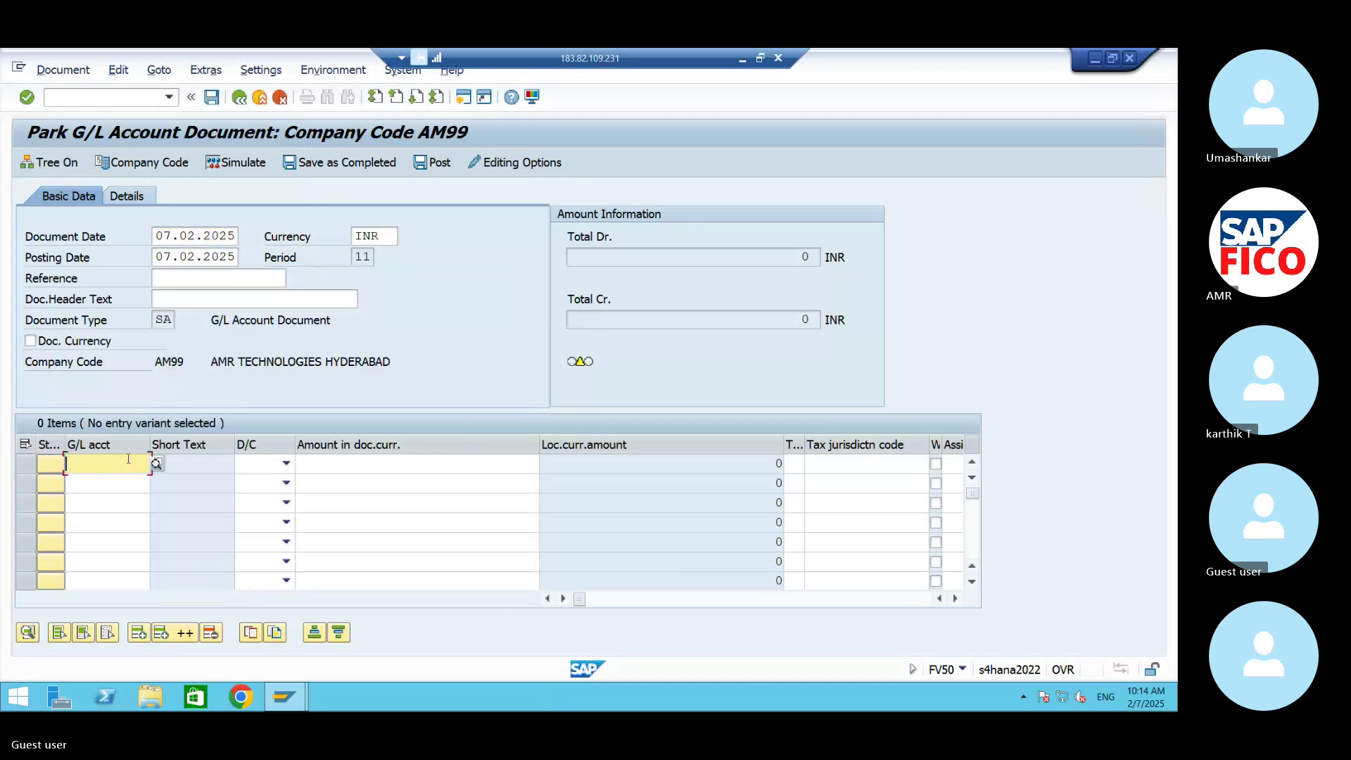
{"action": "left_click", "coordinate": [154, 465]}
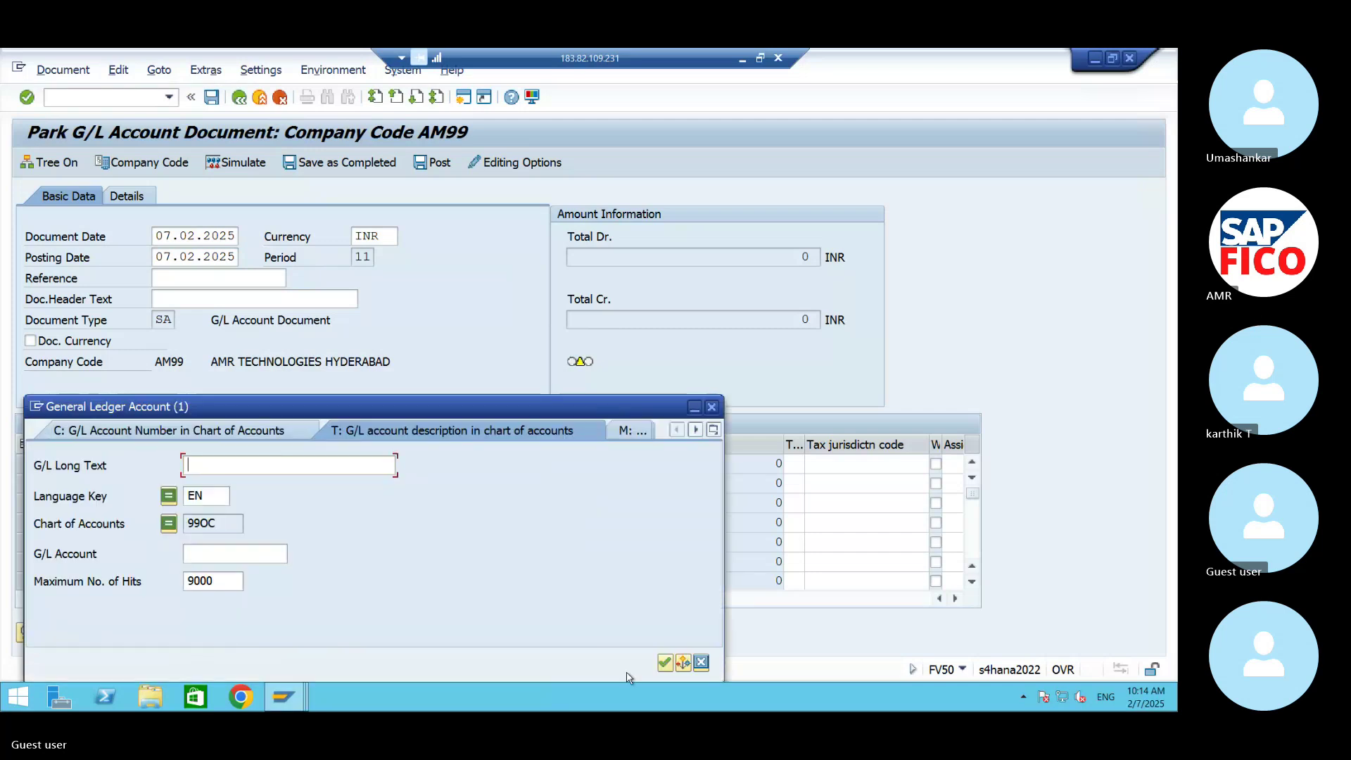
{"action": "left_click", "coordinate": [664, 663]}
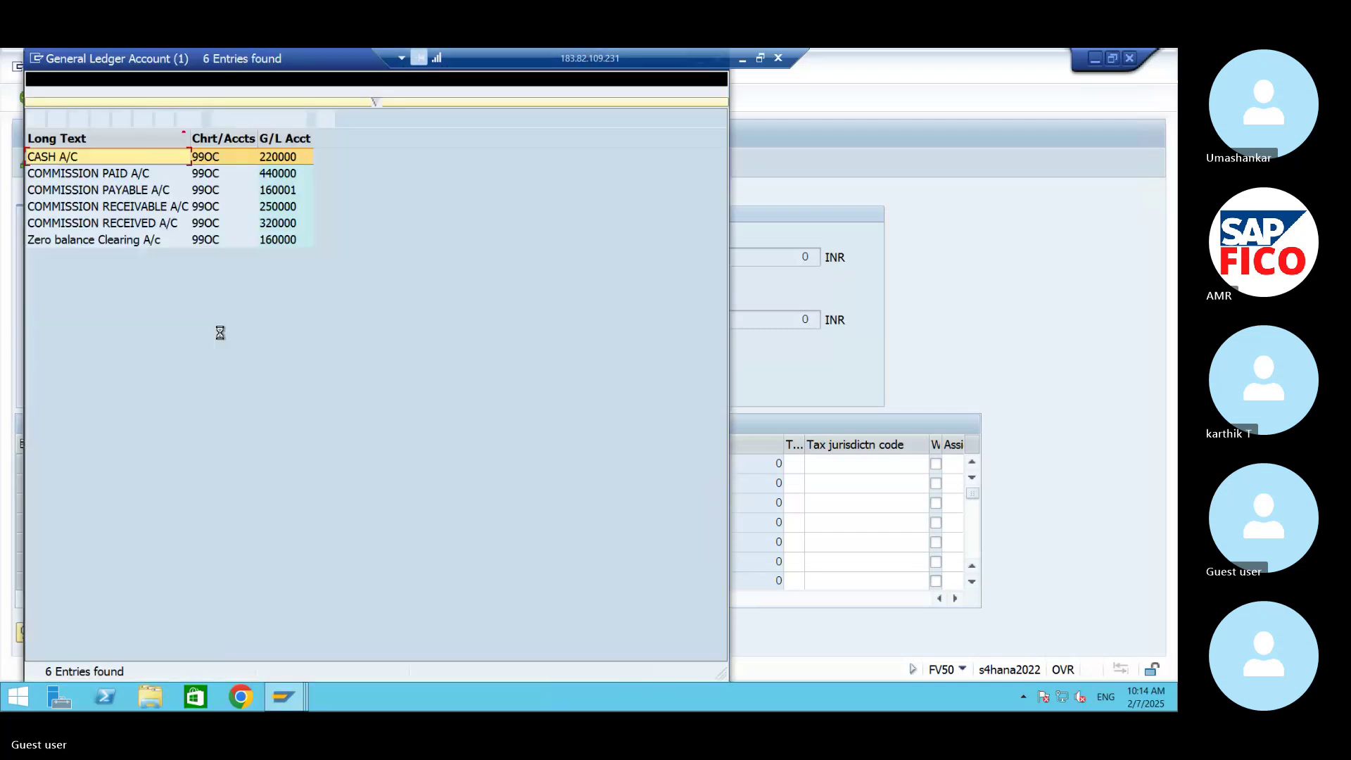
{"action": "left_click", "coordinate": [127, 174]}
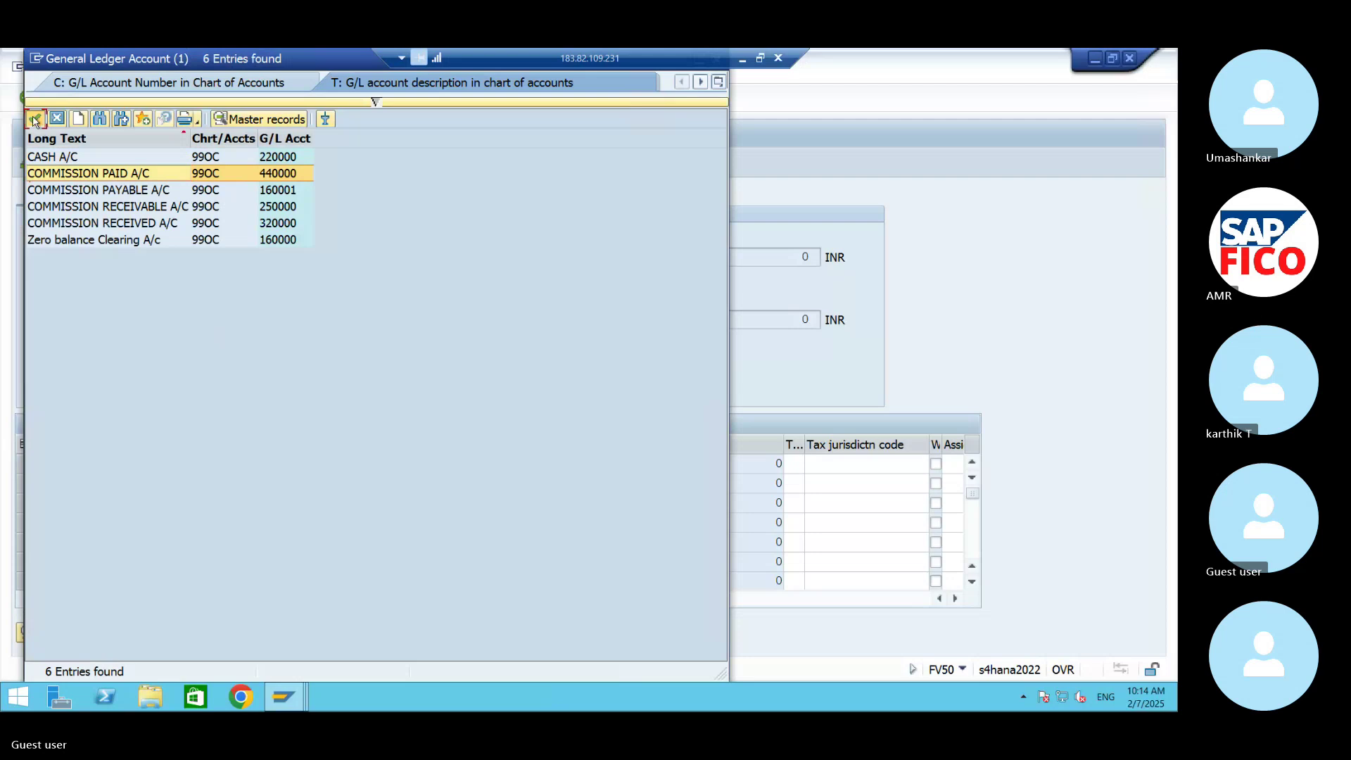
{"action": "left_click", "coordinate": [35, 121]}
{"action": "left_click", "coordinate": [281, 464]}
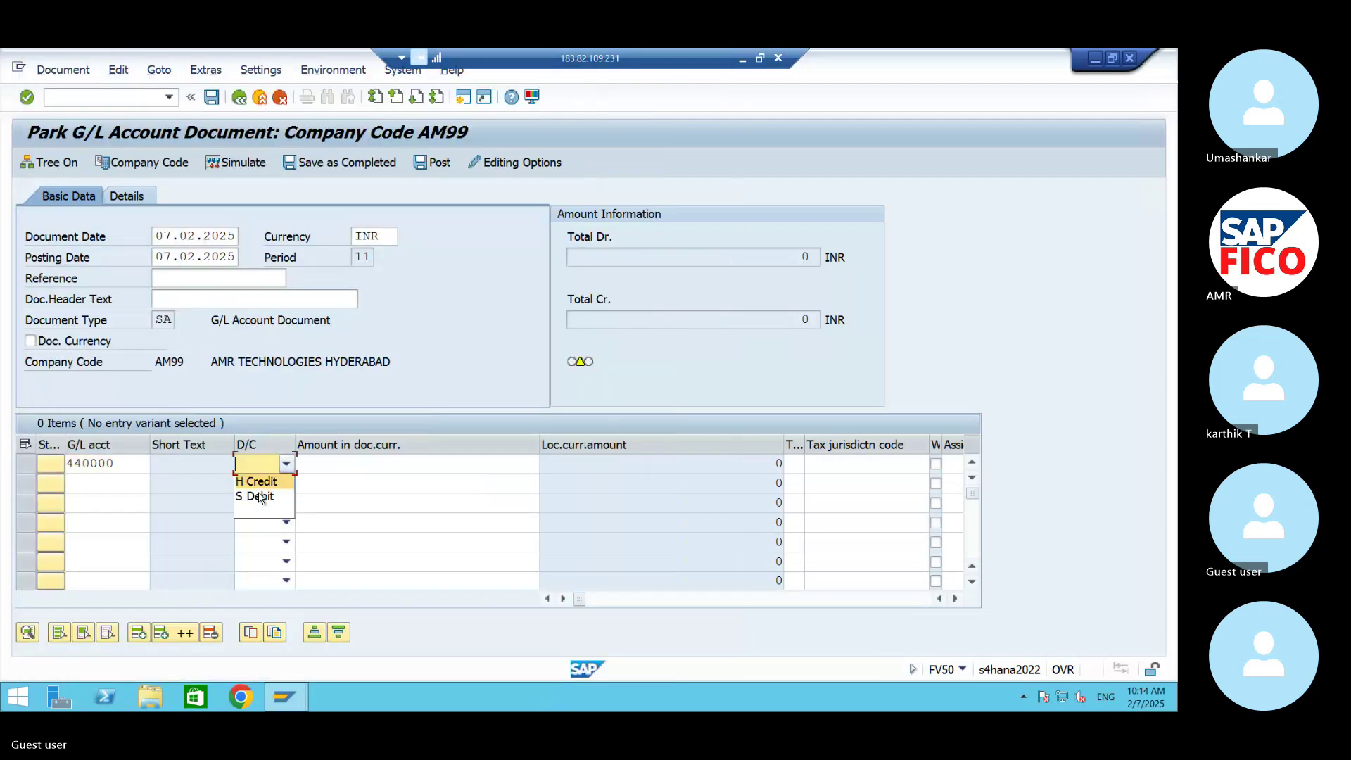
{"action": "left_click", "coordinate": [259, 497]}
{"action": "left_click", "coordinate": [334, 468]}
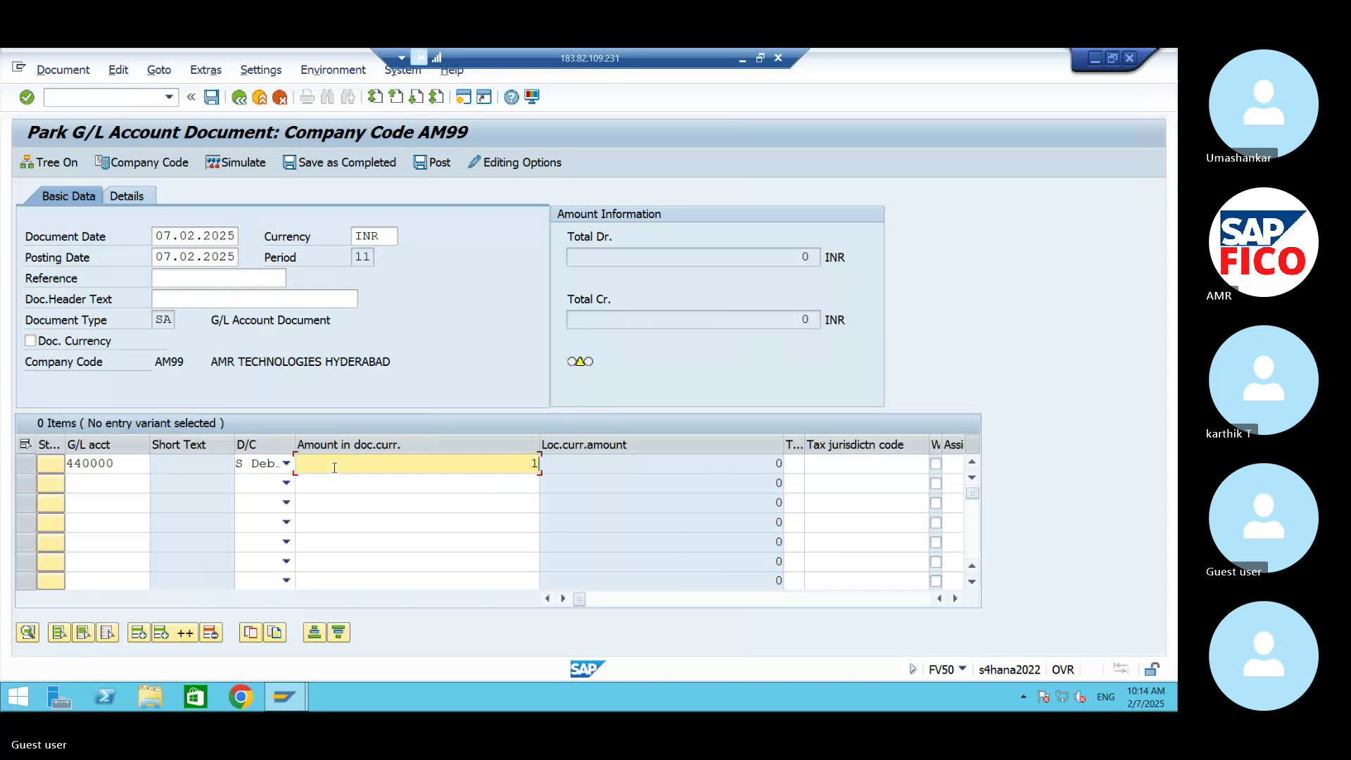
{"action": "type", "text": "100000"}
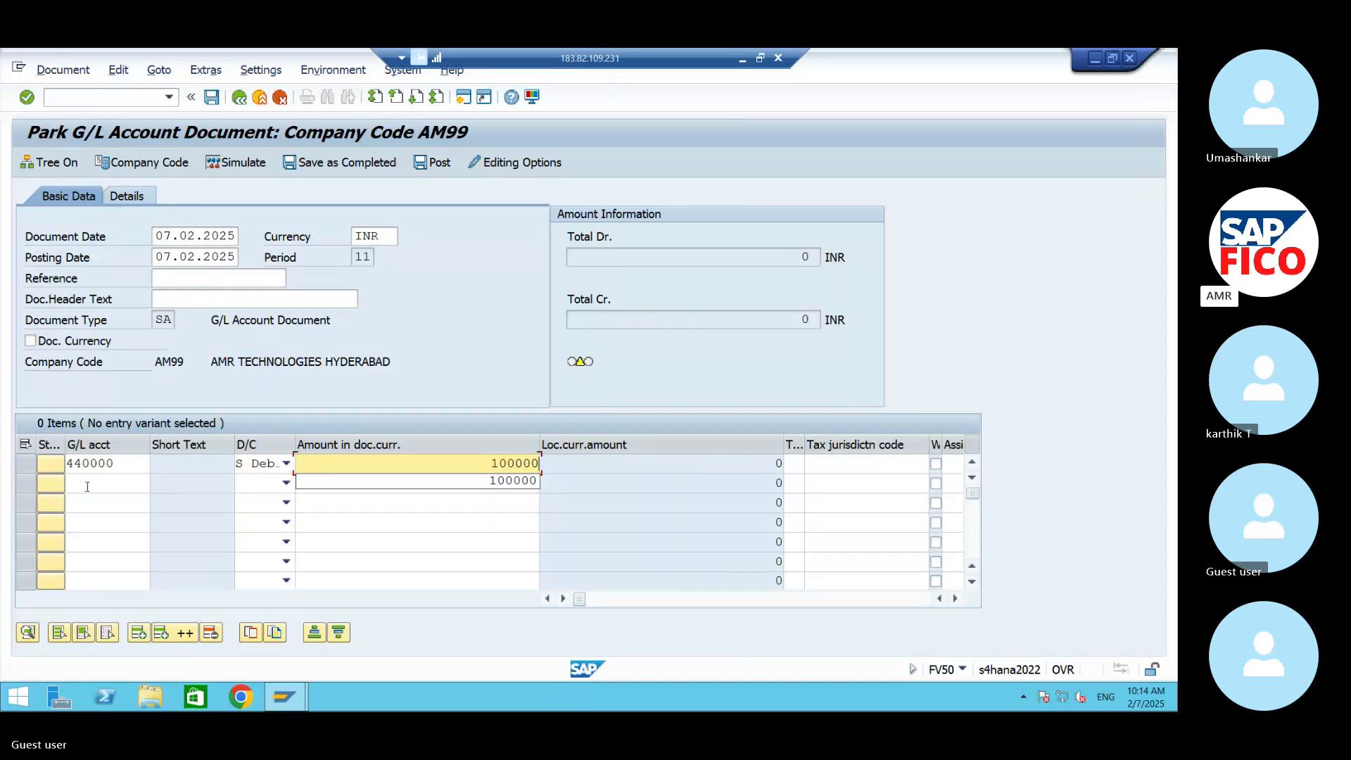
Step: Enter the second line item as a credit of 100000 to CASH A/C, looked up by account description
{"action": "left_click", "coordinate": [87, 486]}
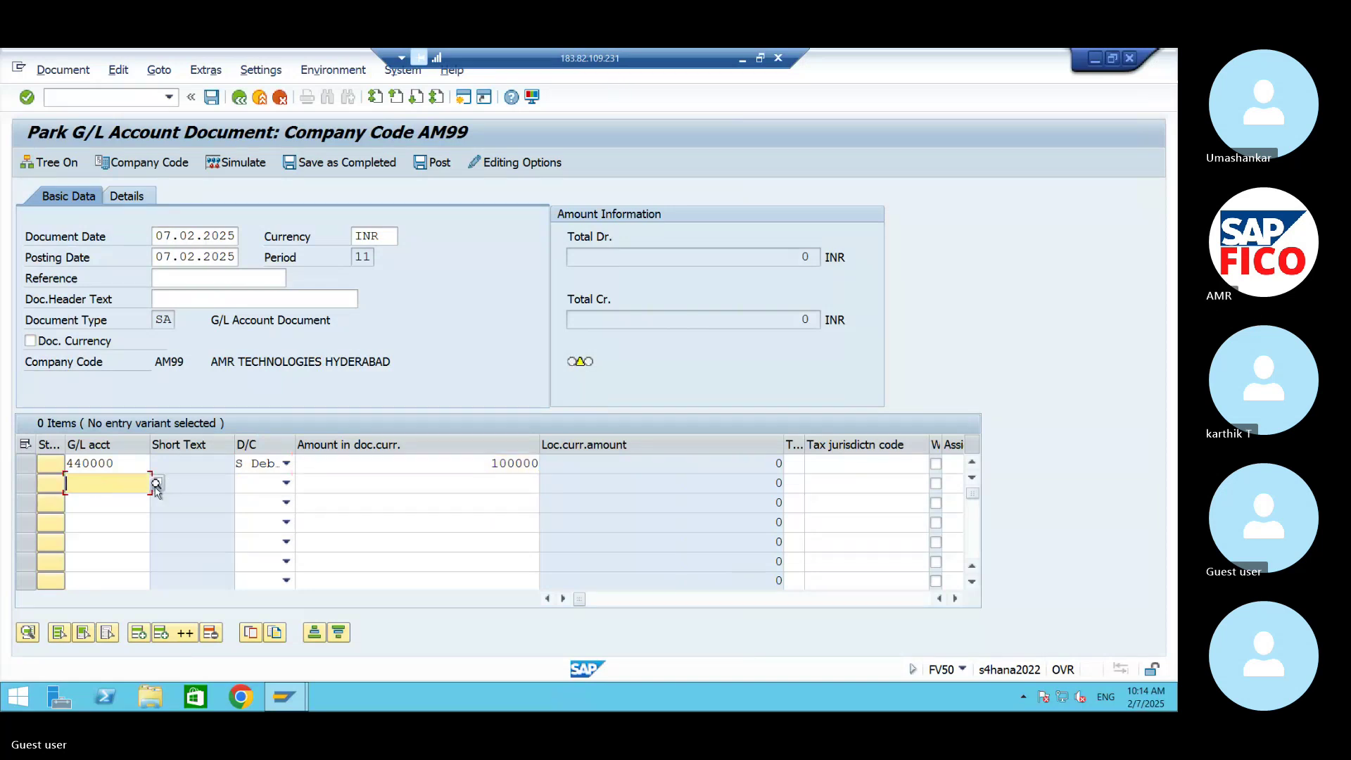
{"action": "left_click", "coordinate": [156, 484]}
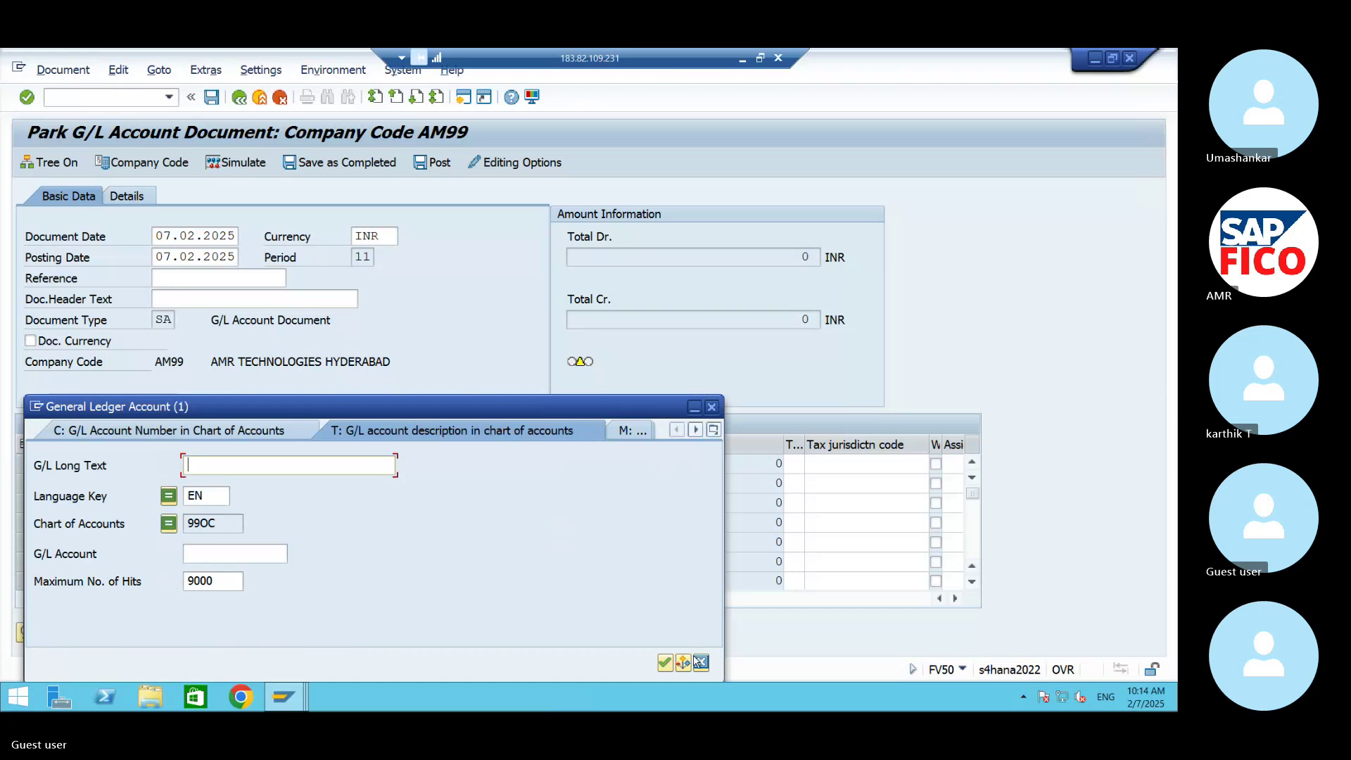
{"action": "left_click", "coordinate": [665, 663]}
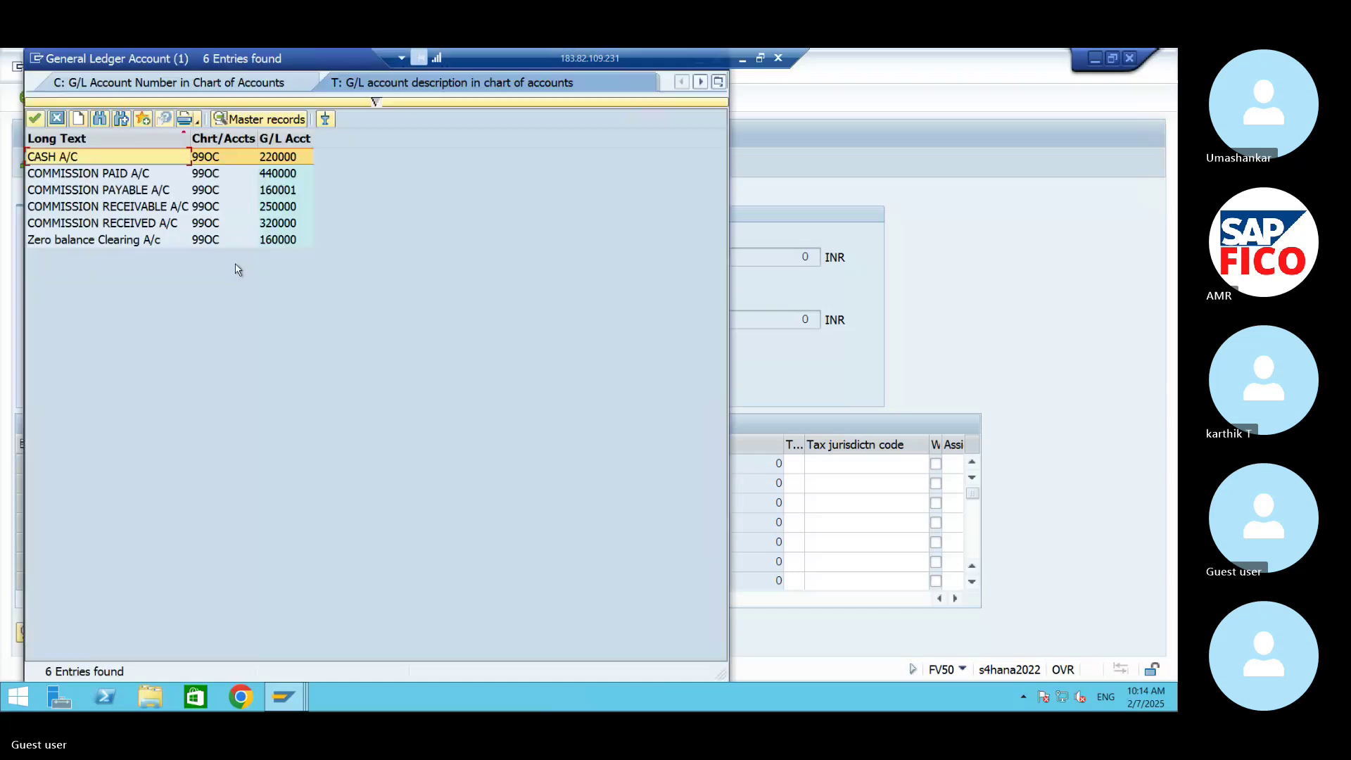
{"action": "left_click", "coordinate": [37, 121]}
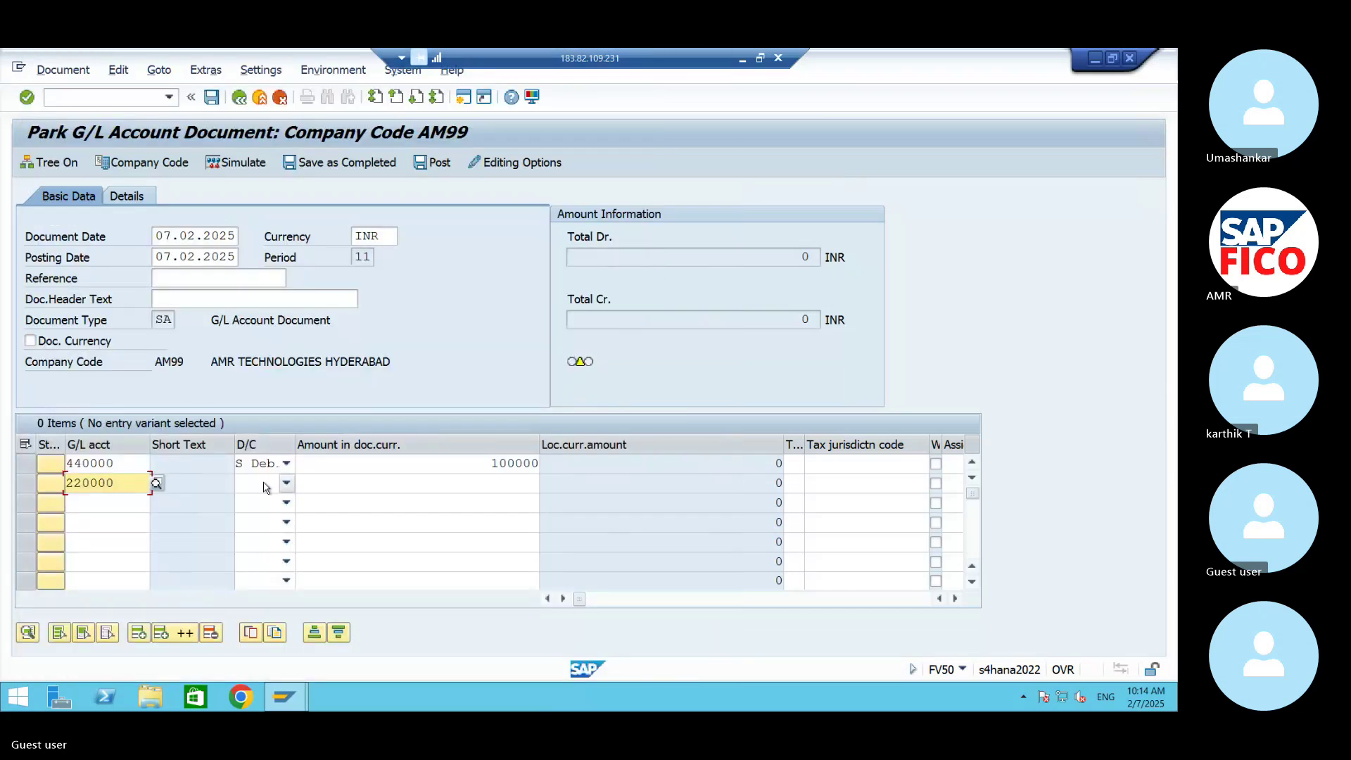
{"action": "left_click", "coordinate": [286, 482]}
{"action": "left_click", "coordinate": [255, 498]}
{"action": "left_click", "coordinate": [454, 484]}
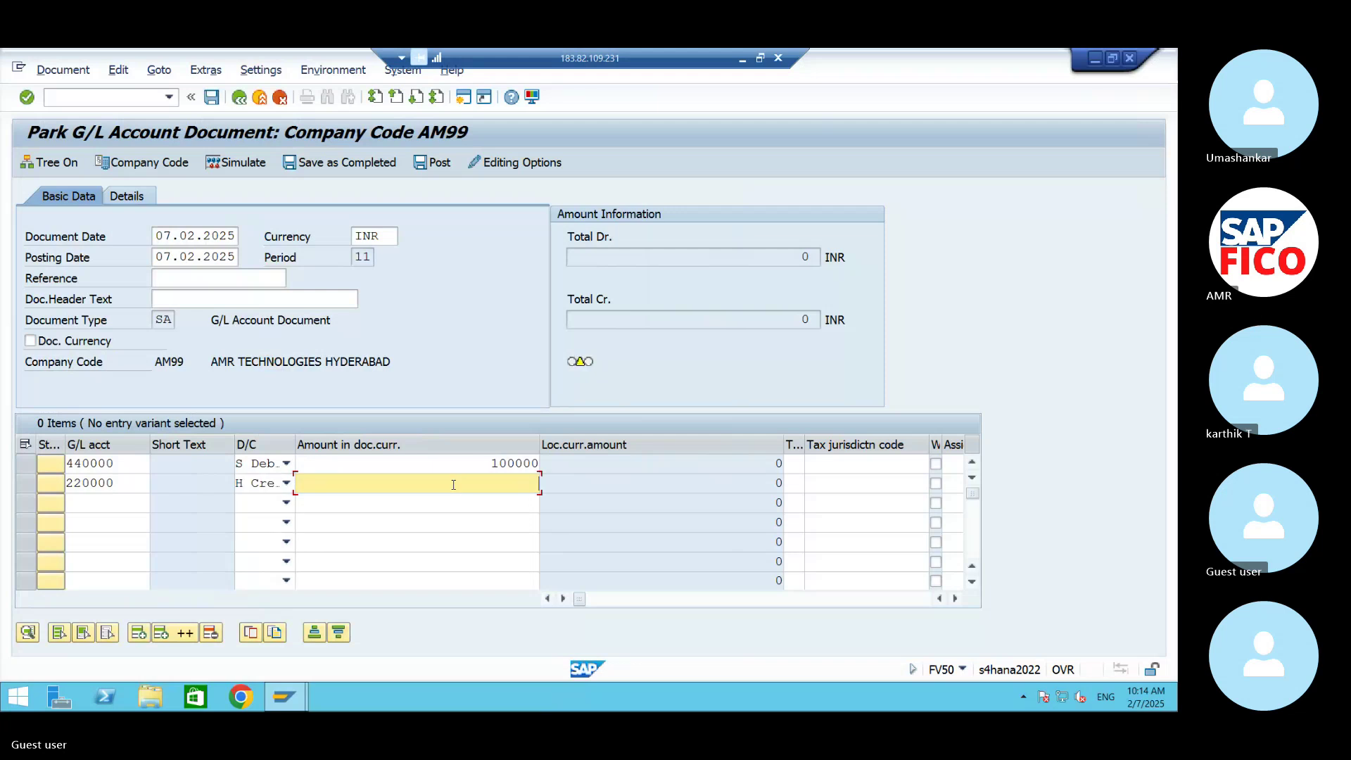
{"action": "type", "text": "10000"}
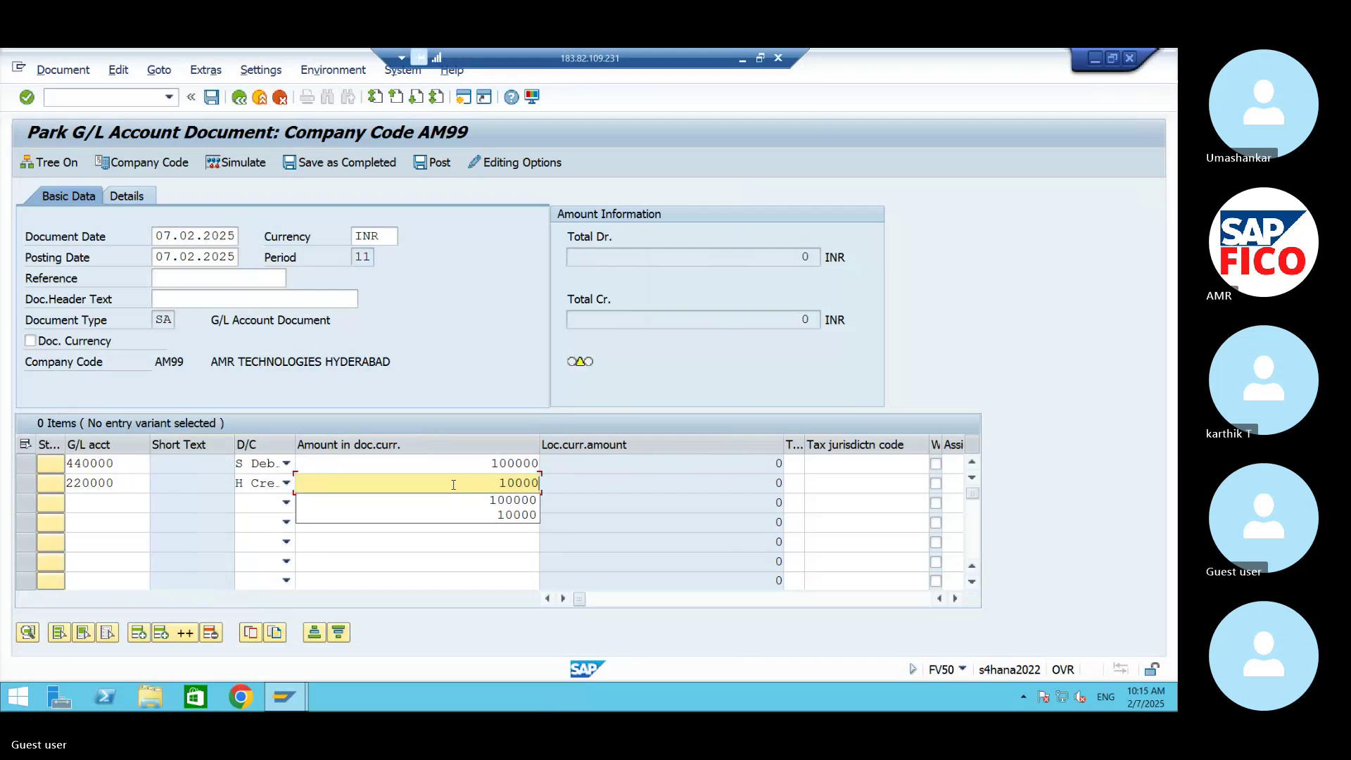
{"action": "type", "text": "0"}
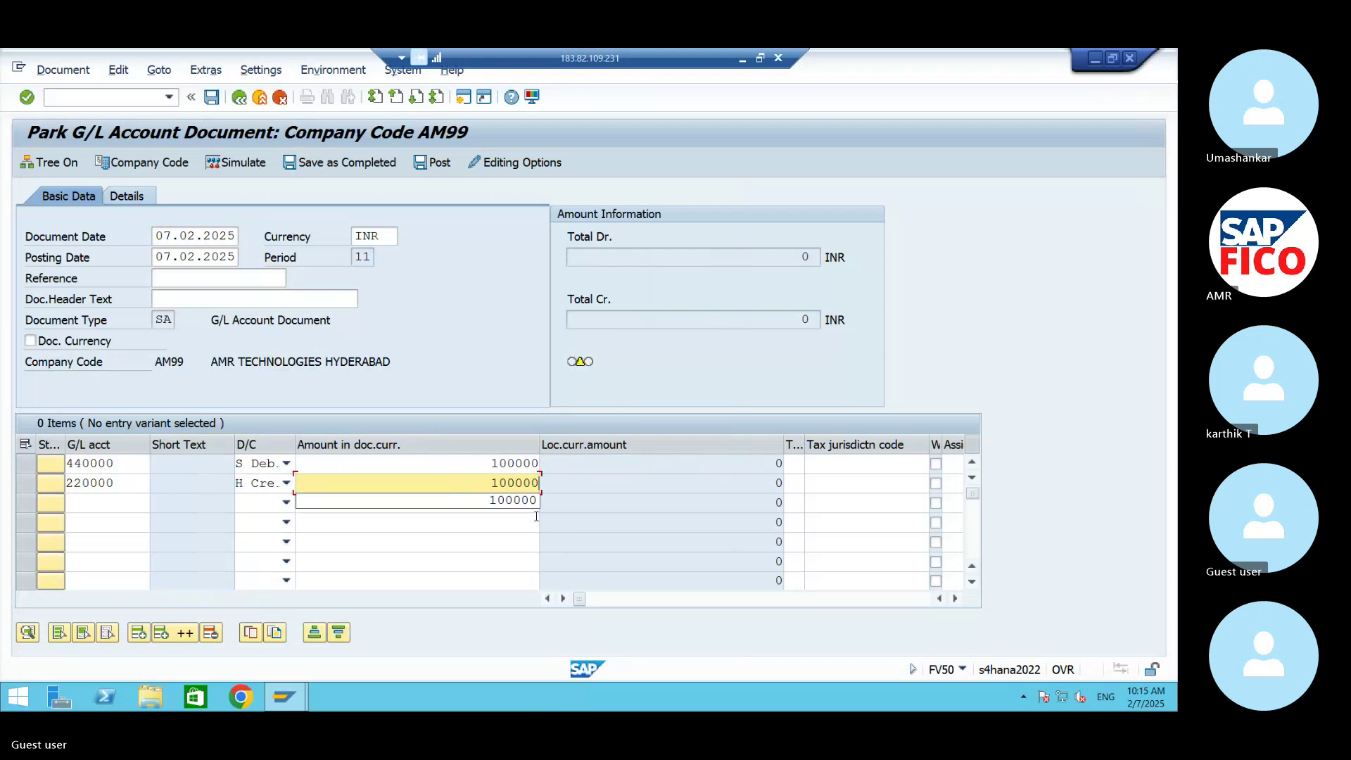
Step: Assign cost center 99FC to the commission paid line and save the document as parked
{"action": "left_click", "coordinate": [956, 599]}
{"action": "left_click", "coordinate": [956, 598]}
{"action": "left_click", "coordinate": [955, 598]}
{"action": "left_click", "coordinate": [955, 598]}
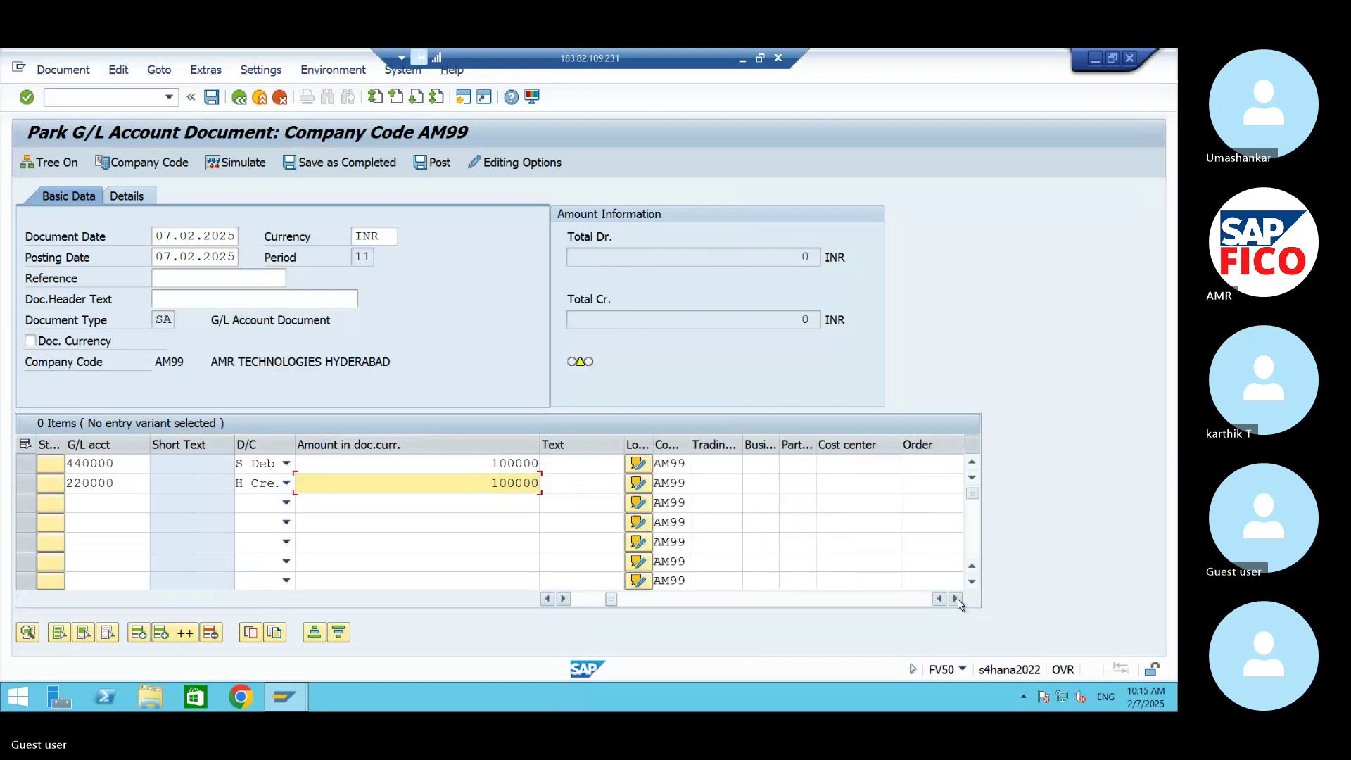
{"action": "left_click", "coordinate": [845, 462]}
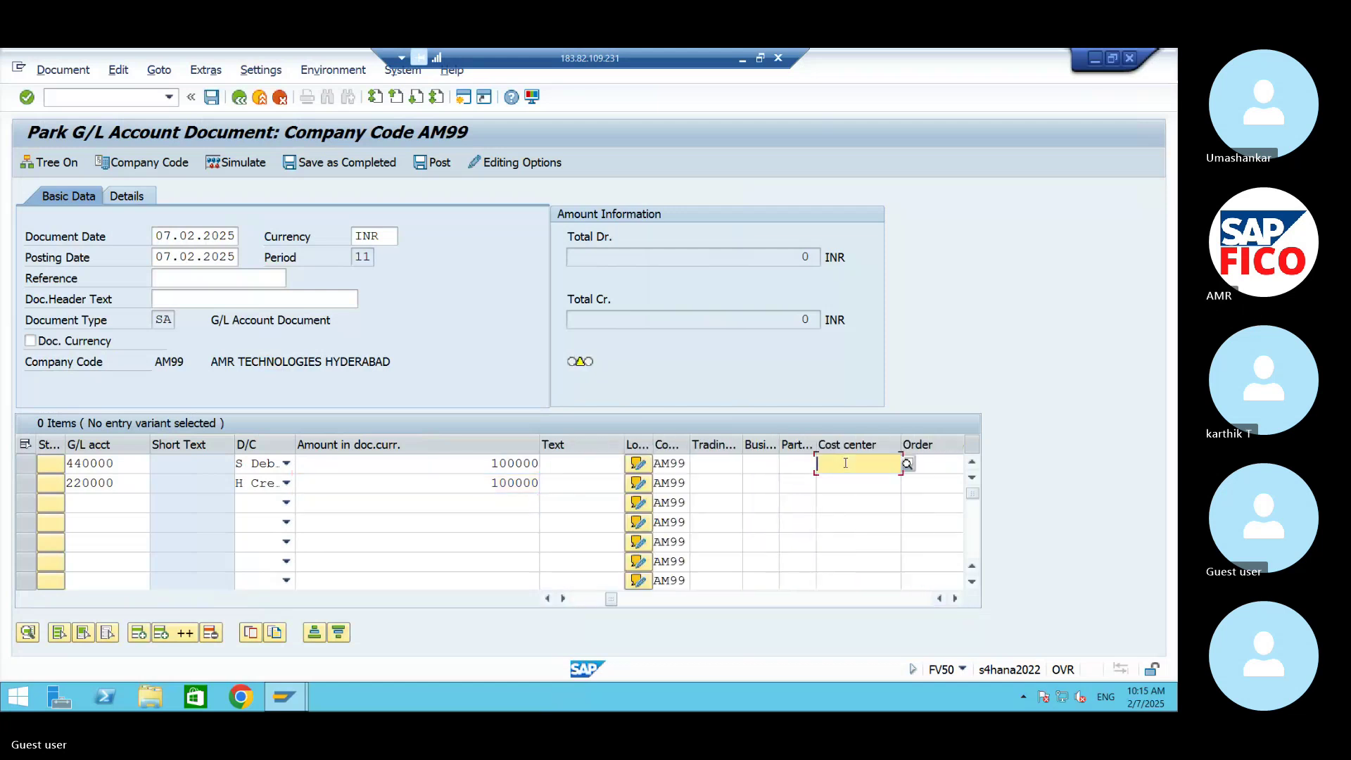
{"action": "type", "text": "99"}
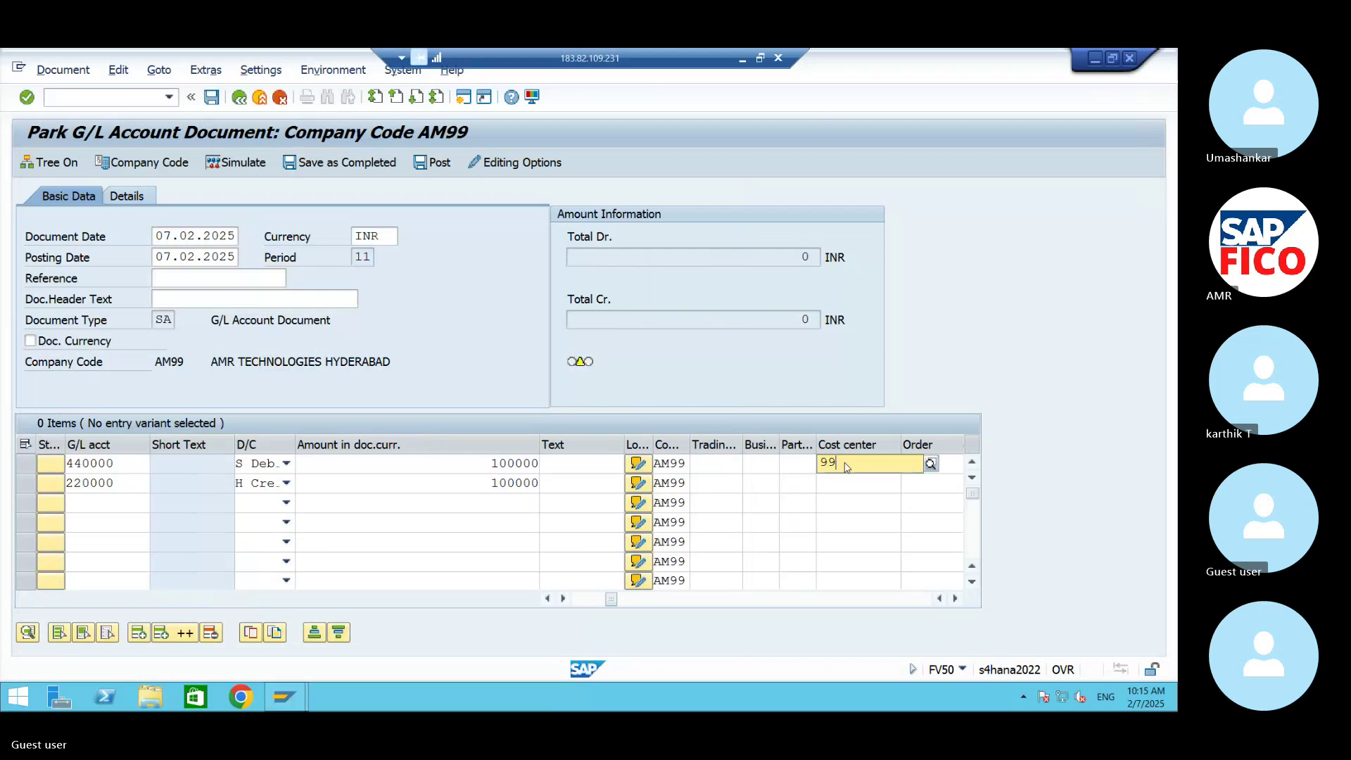
{"action": "type", "text": "FC"}
{"action": "key", "text": "Return"}
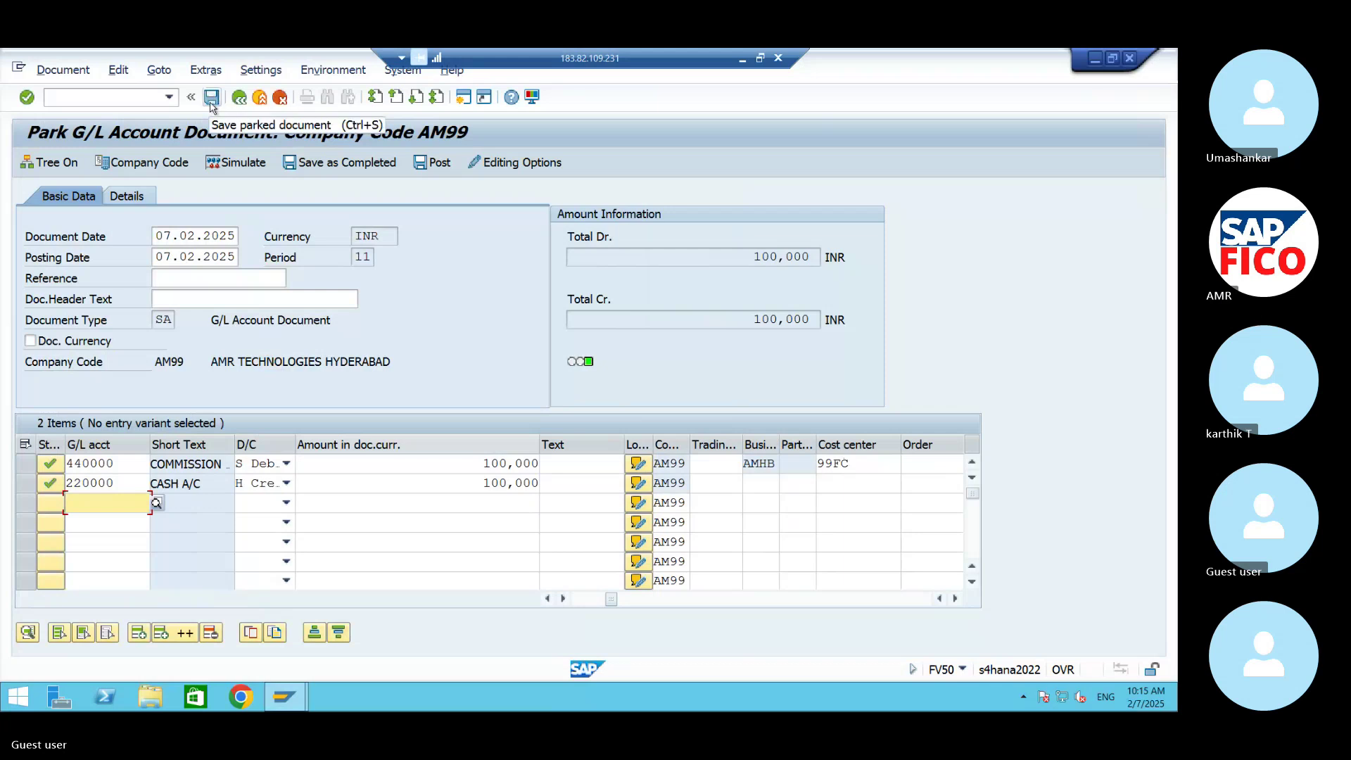
{"action": "left_click", "coordinate": [211, 100]}
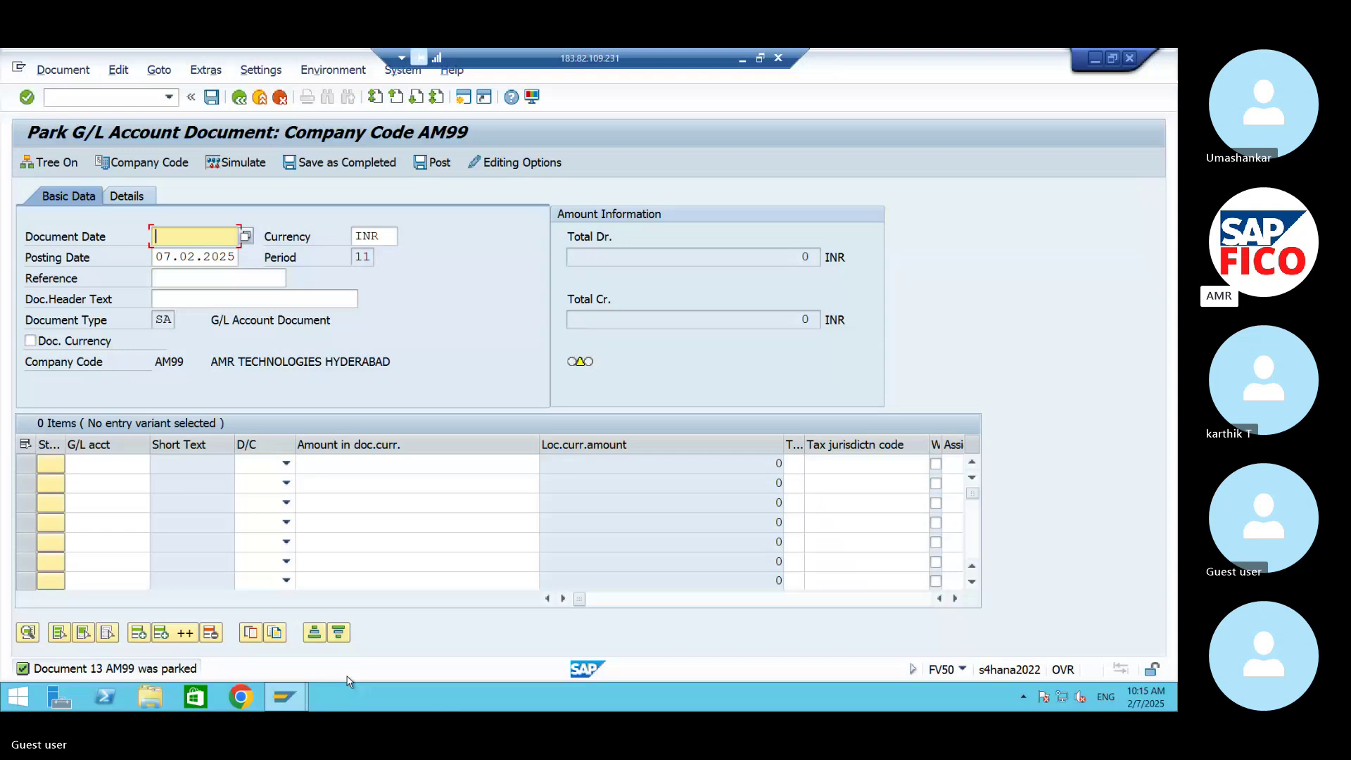
{"action": "left_click", "coordinate": [136, 97]}
{"action": "type", "text": "YE"}
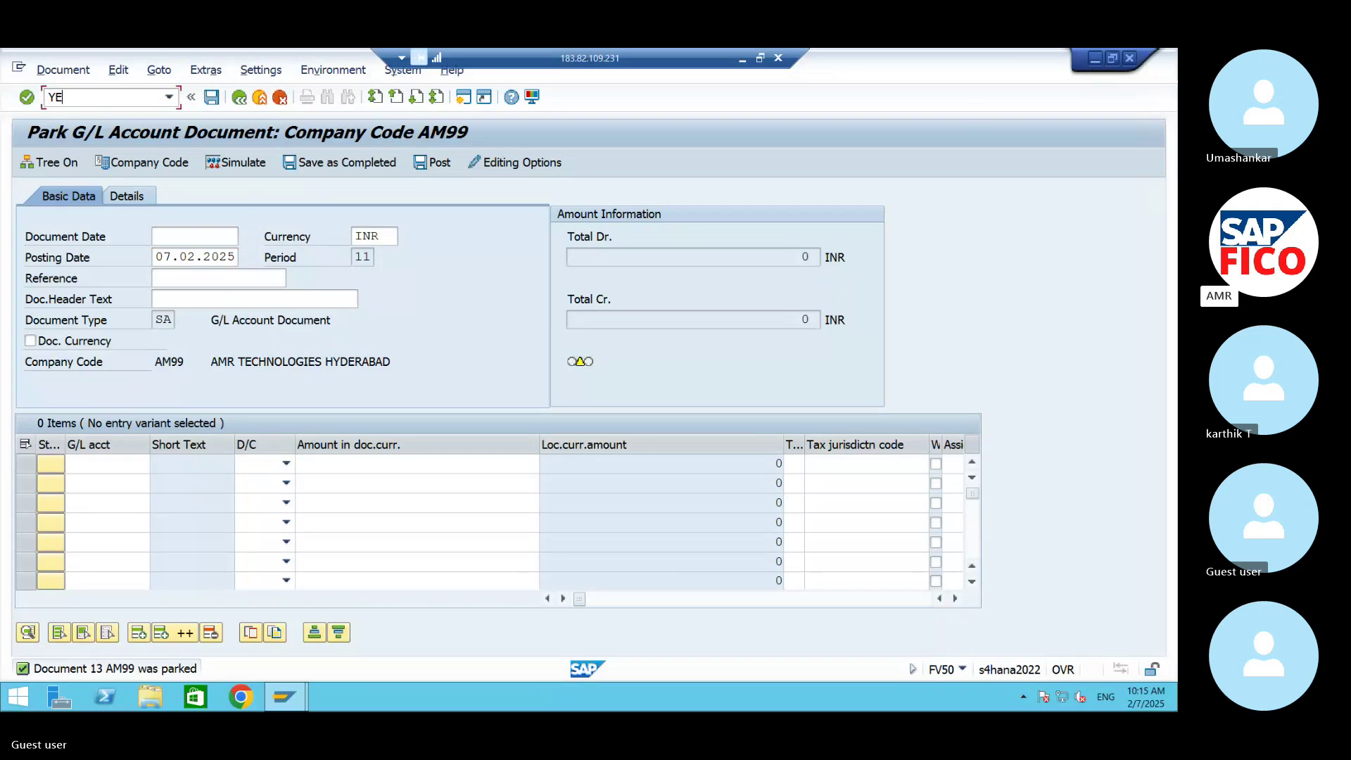
{"action": "type", "text": "S"}
{"action": "key", "text": "BackSpace"}
{"action": "key", "text": "BackSpace"}
{"action": "key", "text": "BackSpace"}
Step: Start transaction FBV3 in place of the G/L document parking transaction
{"action": "type", "text": "/"}
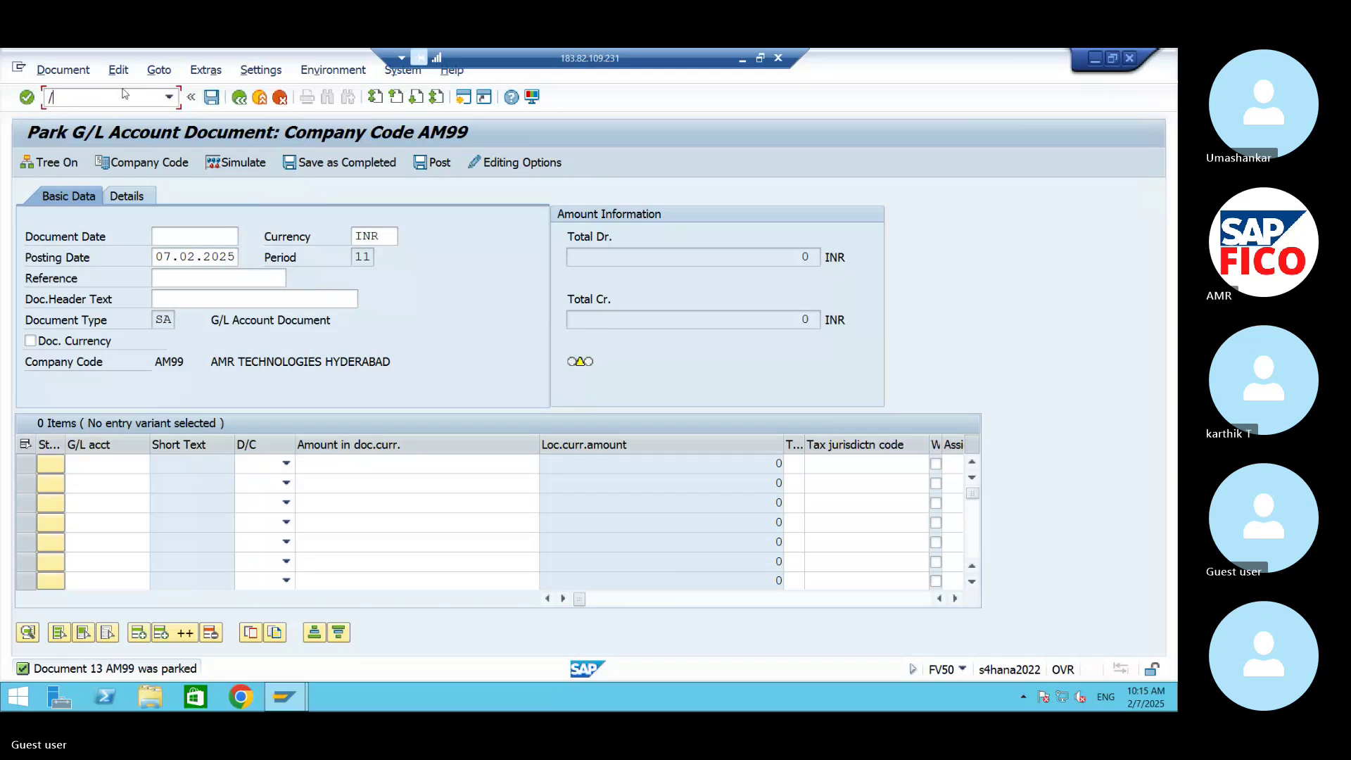
{"action": "type", "text": "NFBV3"}
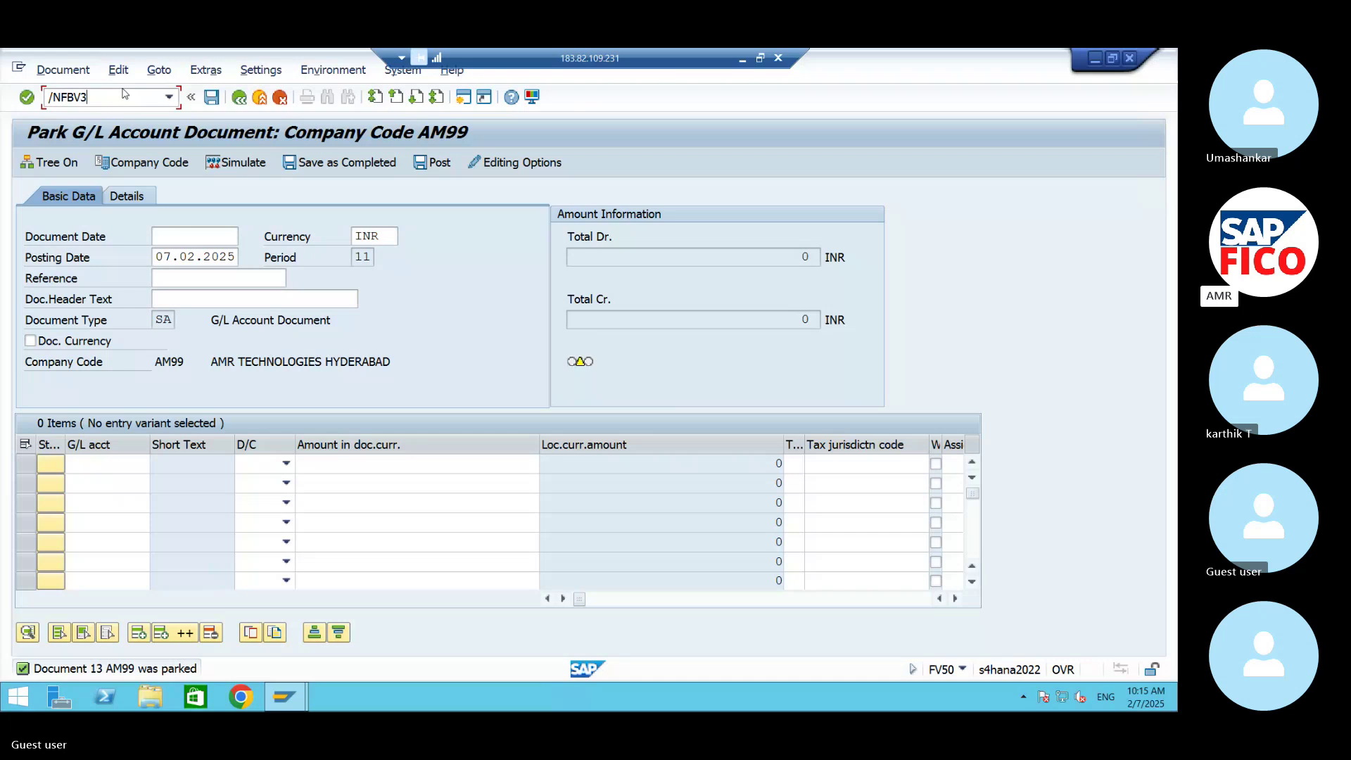
{"action": "key", "text": "Return"}
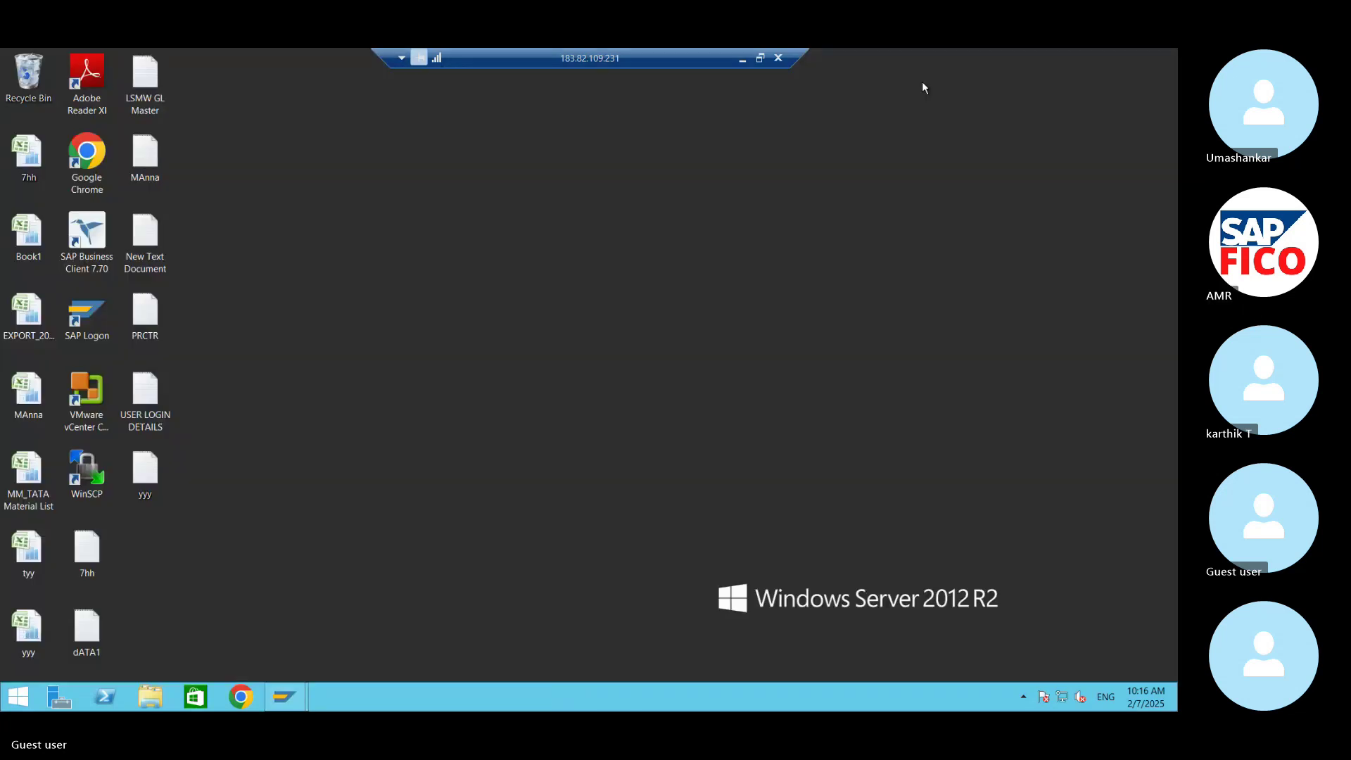
Step: Switch to the Word notes and add the line "PARK DOCUMENT DISPLAY -FBV3" below the PARK DOCUMENT - FV50 line
{"action": "left_click", "coordinate": [743, 60]}
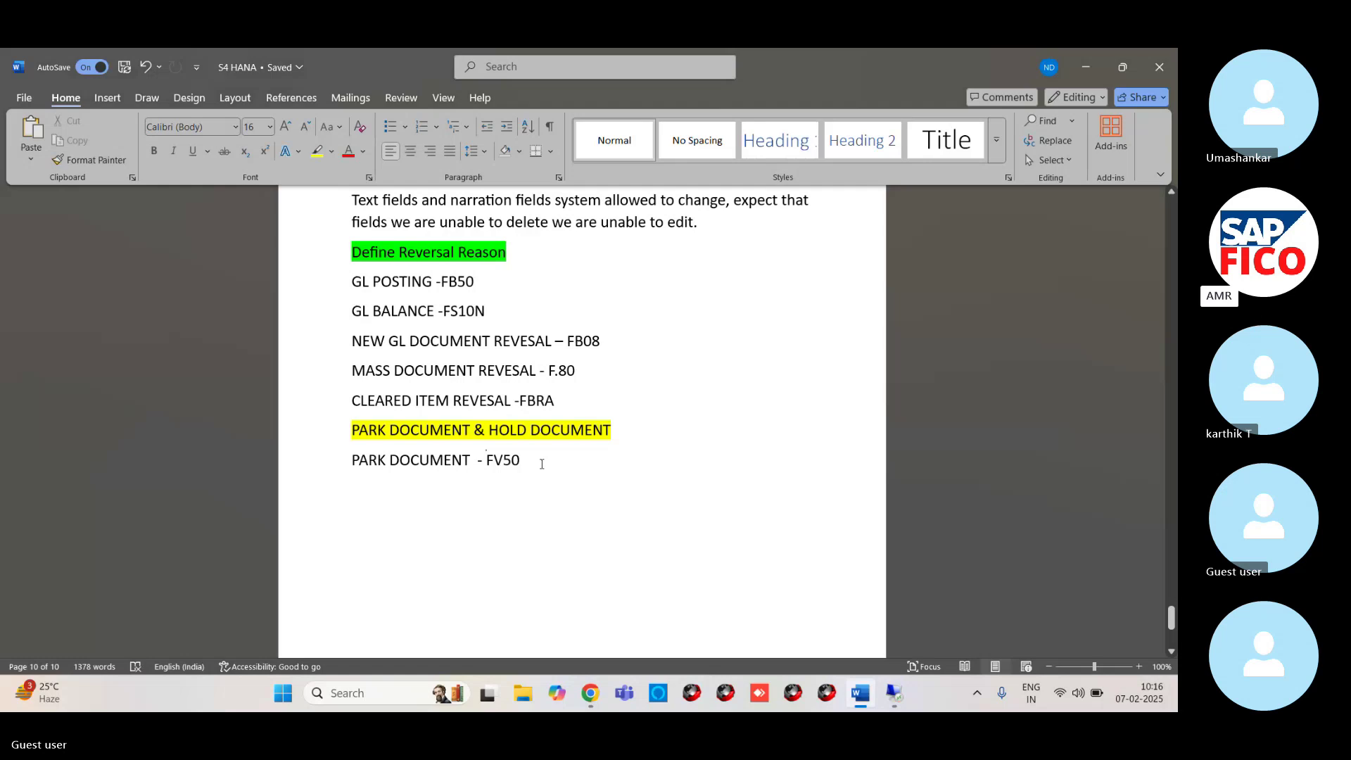
{"action": "key", "text": "Return"}
{"action": "type", "text": "PAR"}
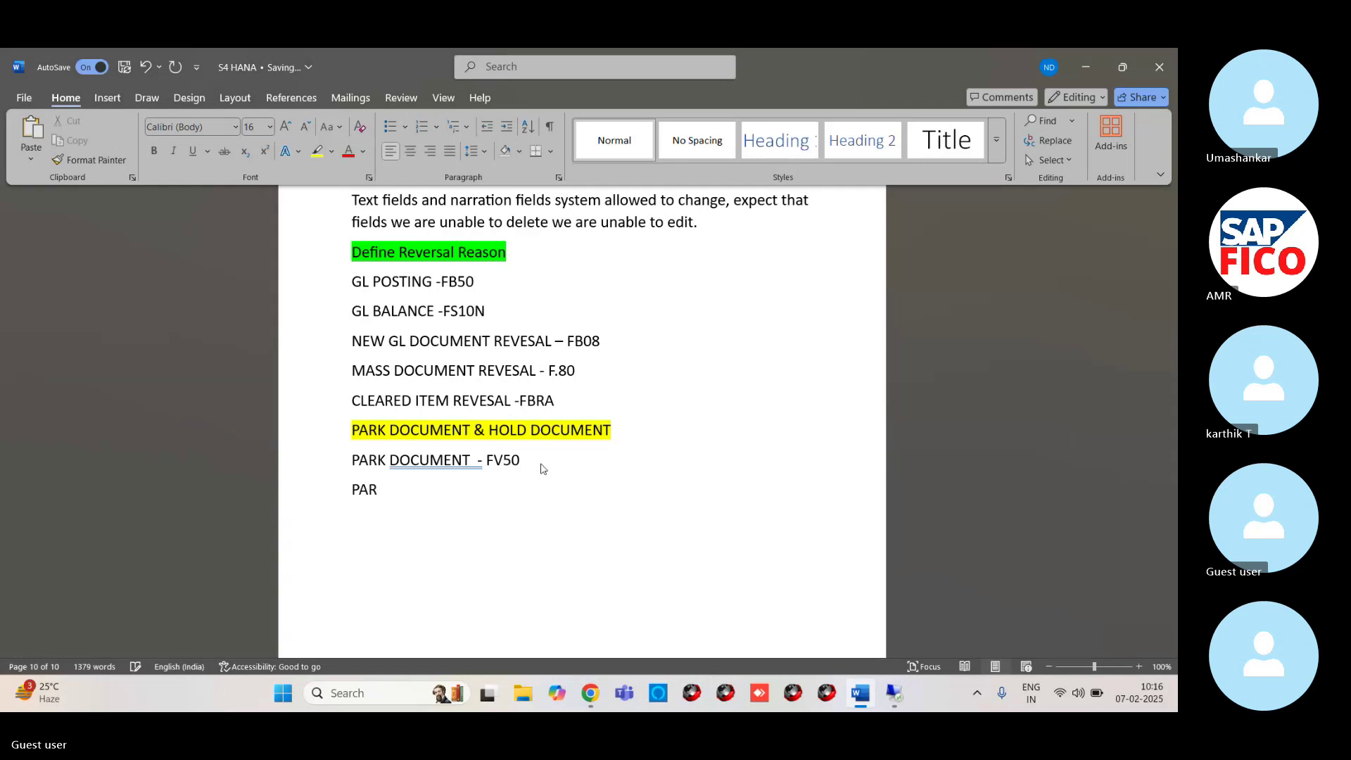
{"action": "type", "text": "K DOCUMENT DISPLAY"}
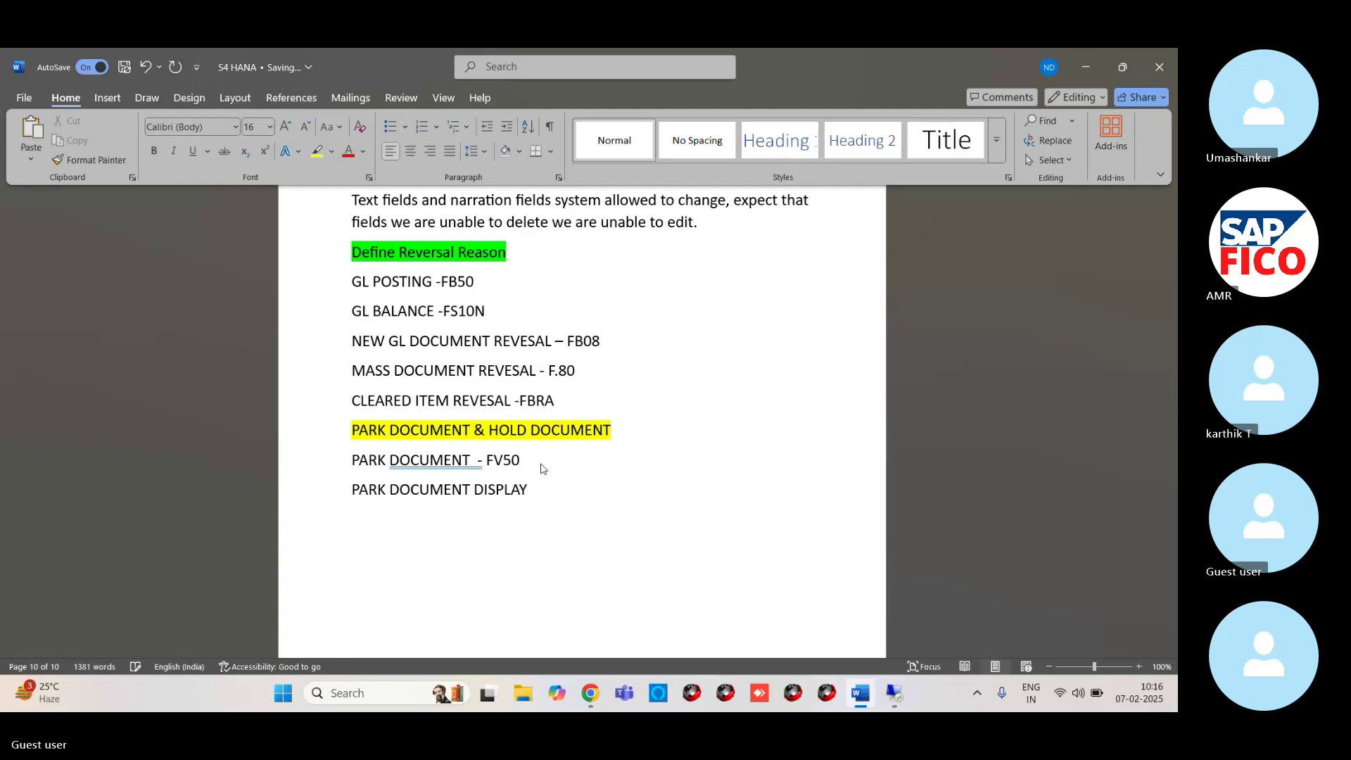
{"action": "type", "text": " -FBV3"}
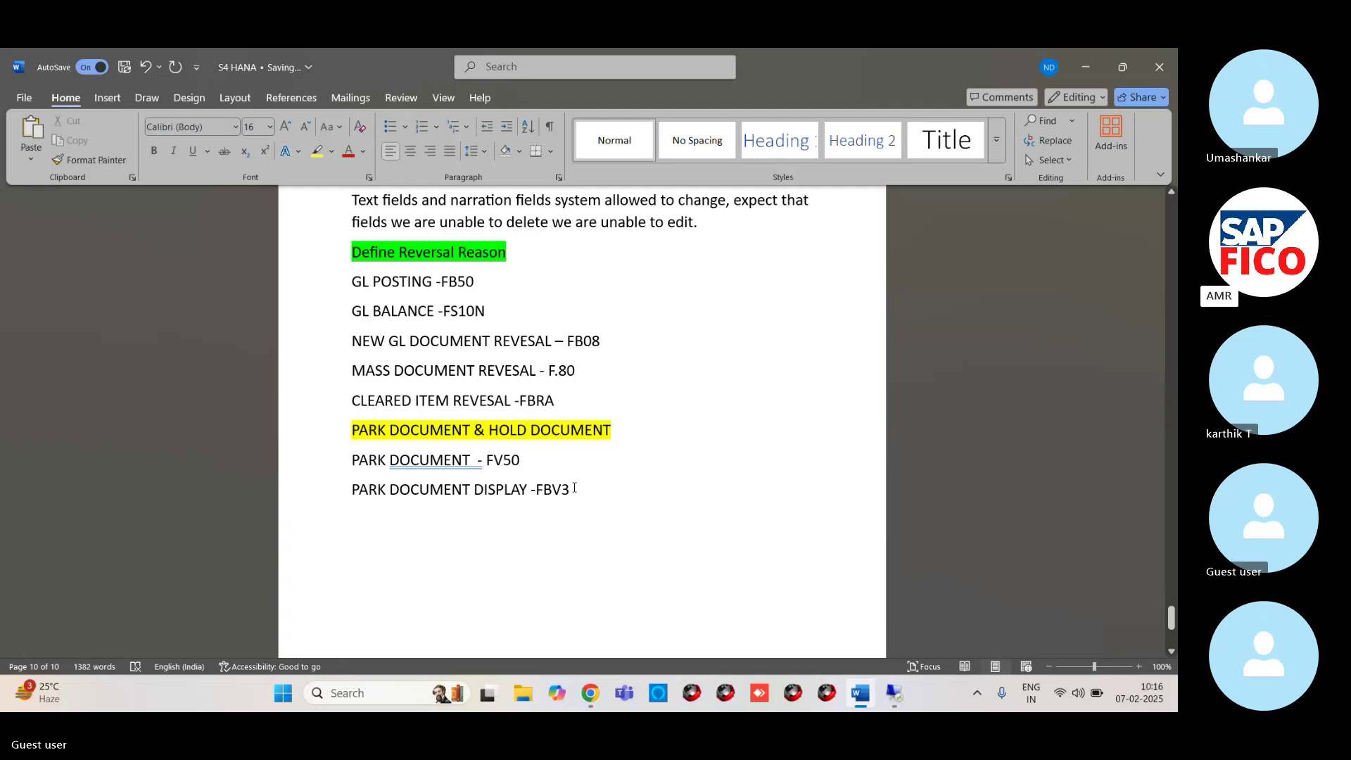
Step: Switch back to the SAP parked document display on the remote desktop and set the fiscal year to 2024
{"action": "mouse_move", "coordinate": [895, 703]}
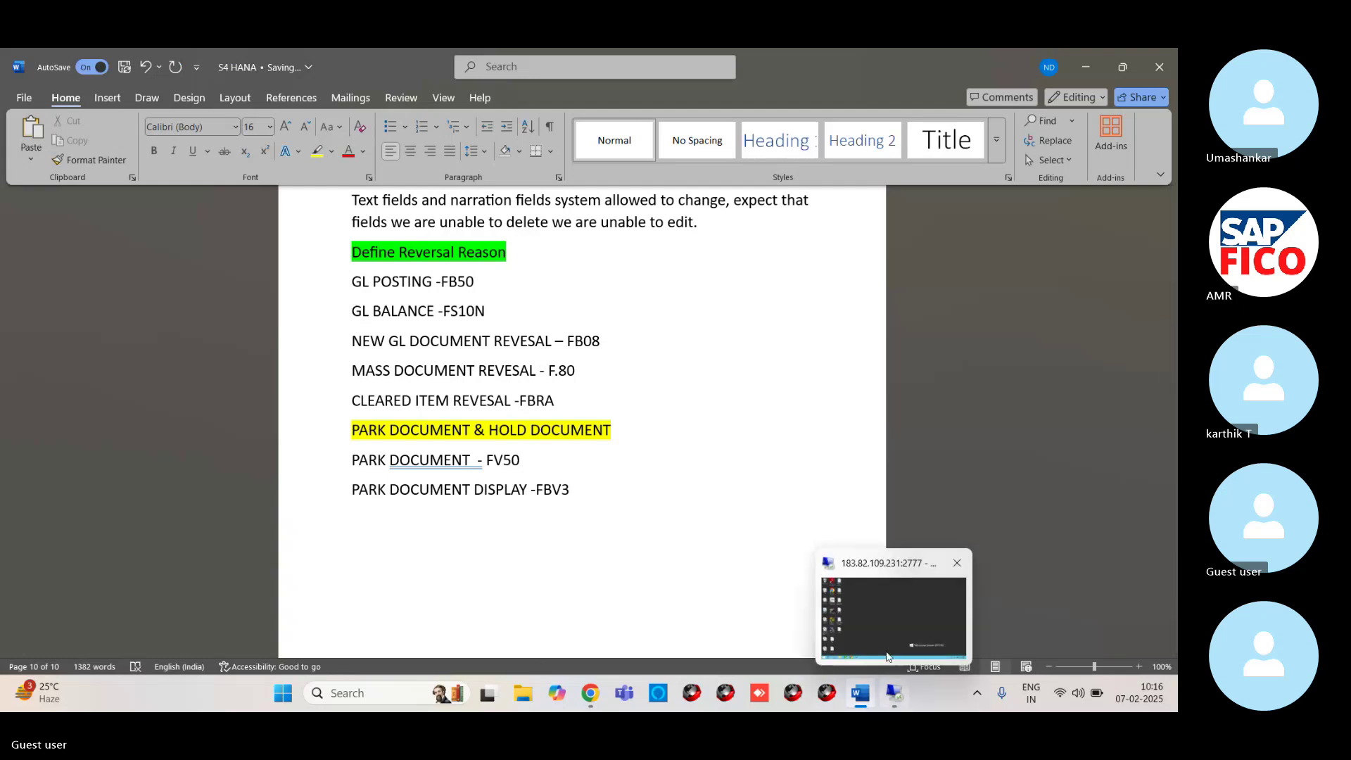
{"action": "left_click", "coordinate": [886, 657]}
{"action": "mouse_move", "coordinate": [305, 693]}
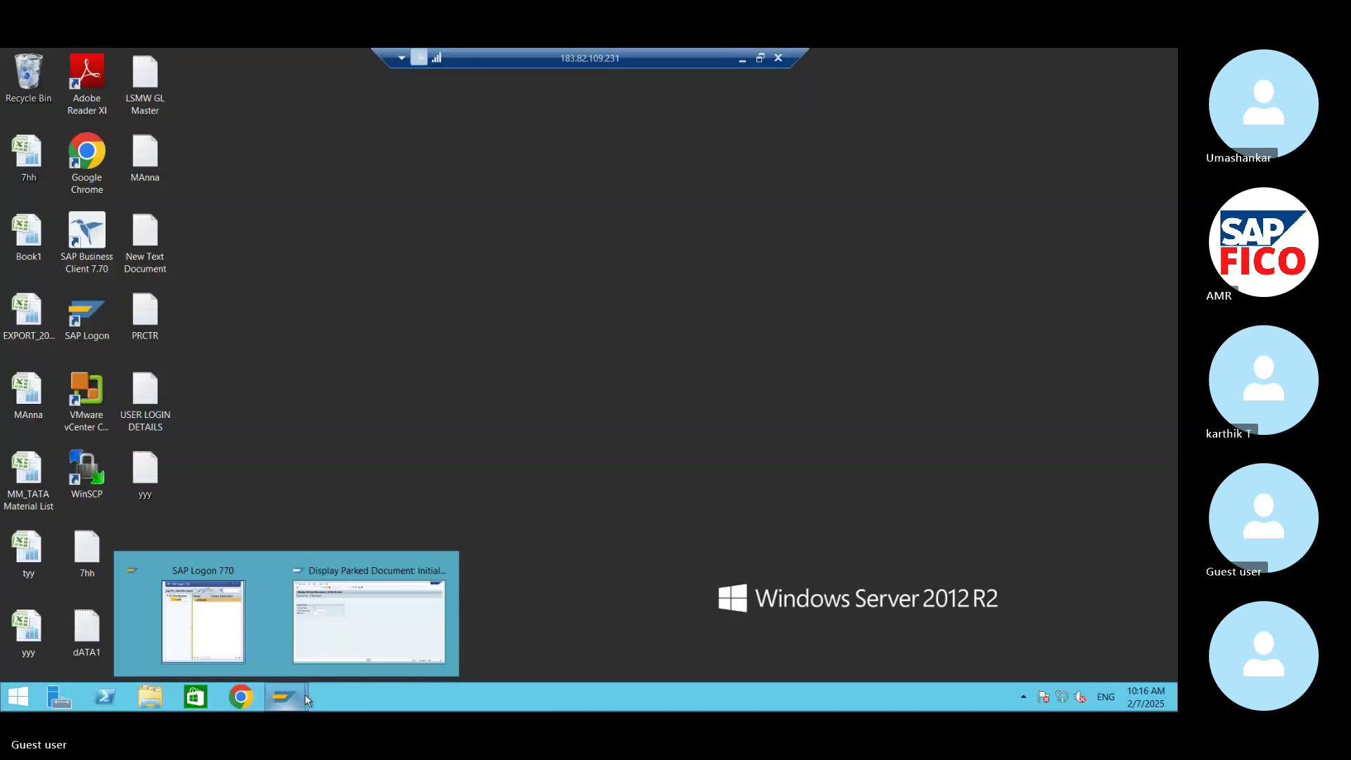
{"action": "left_click", "coordinate": [373, 602]}
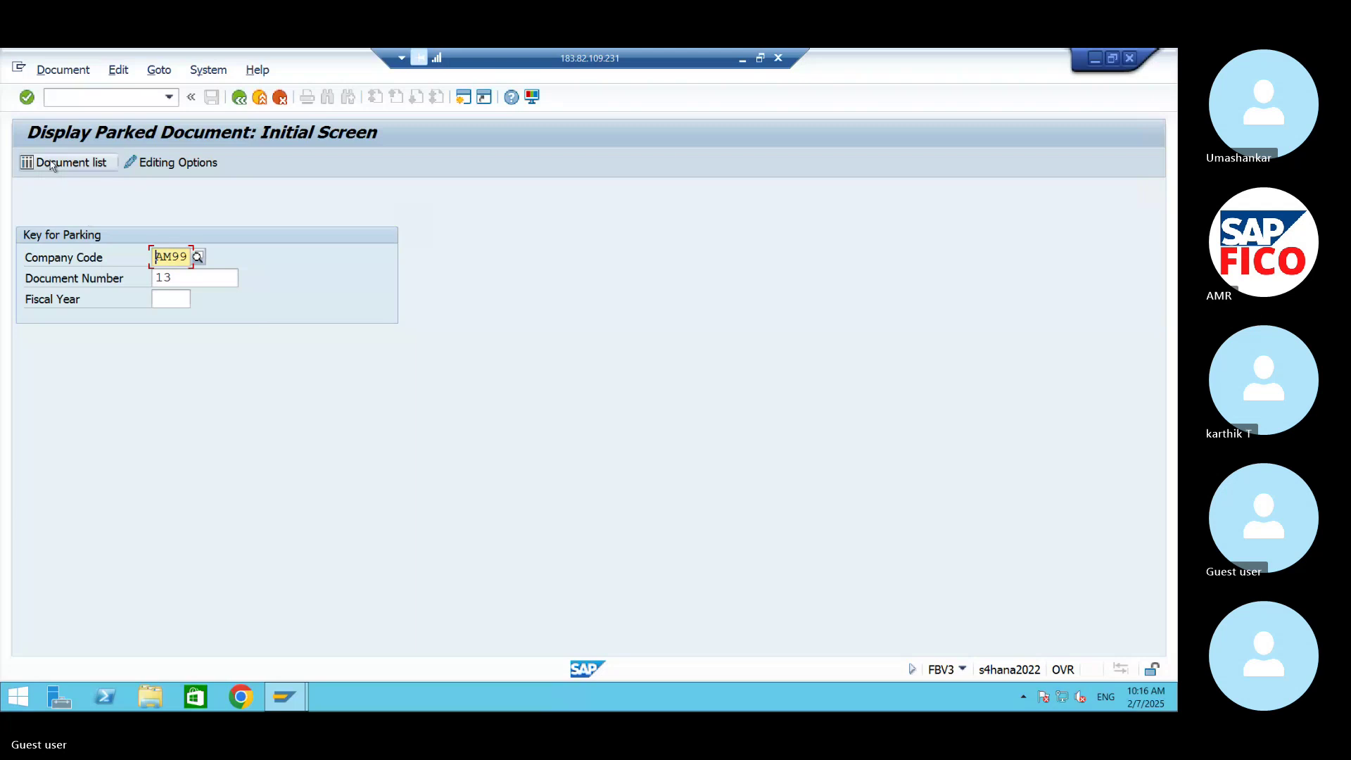
{"action": "left_click", "coordinate": [171, 299]}
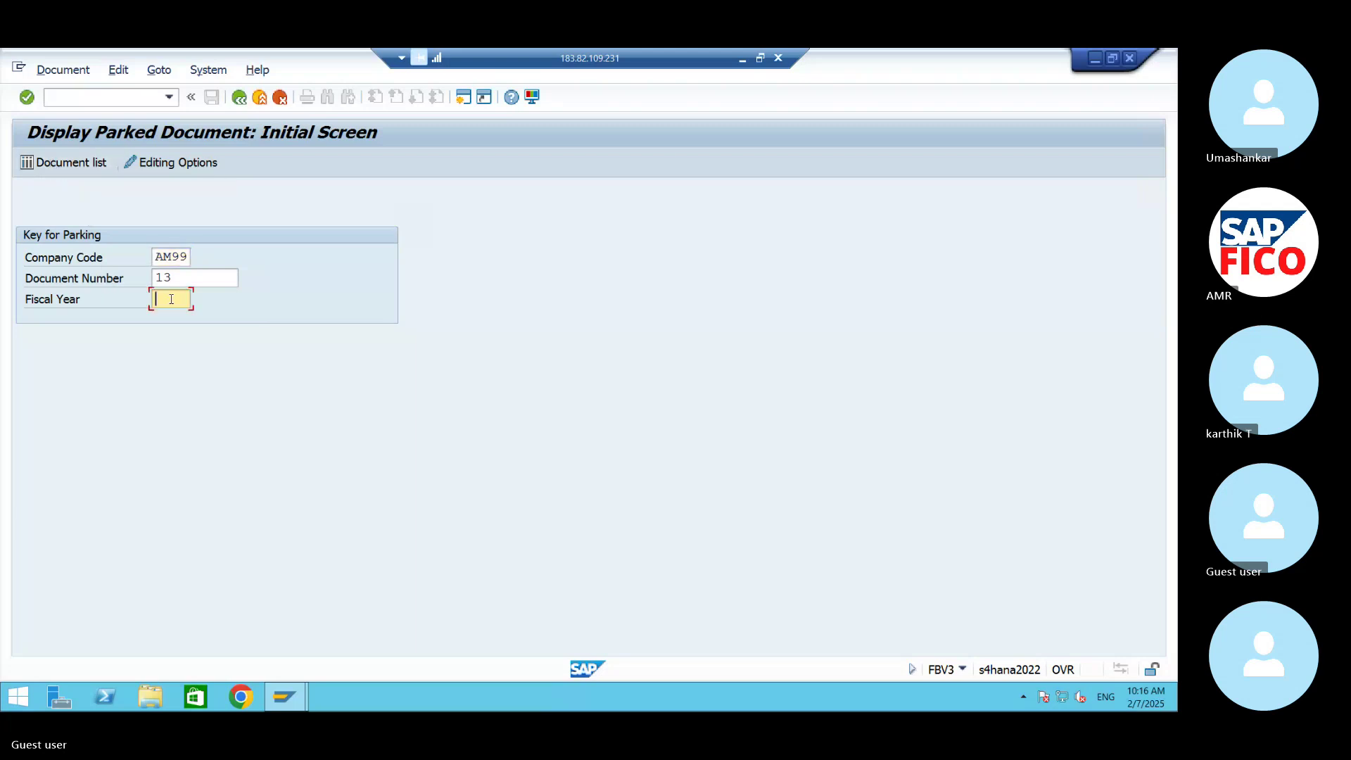
{"action": "type", "text": "2024"}
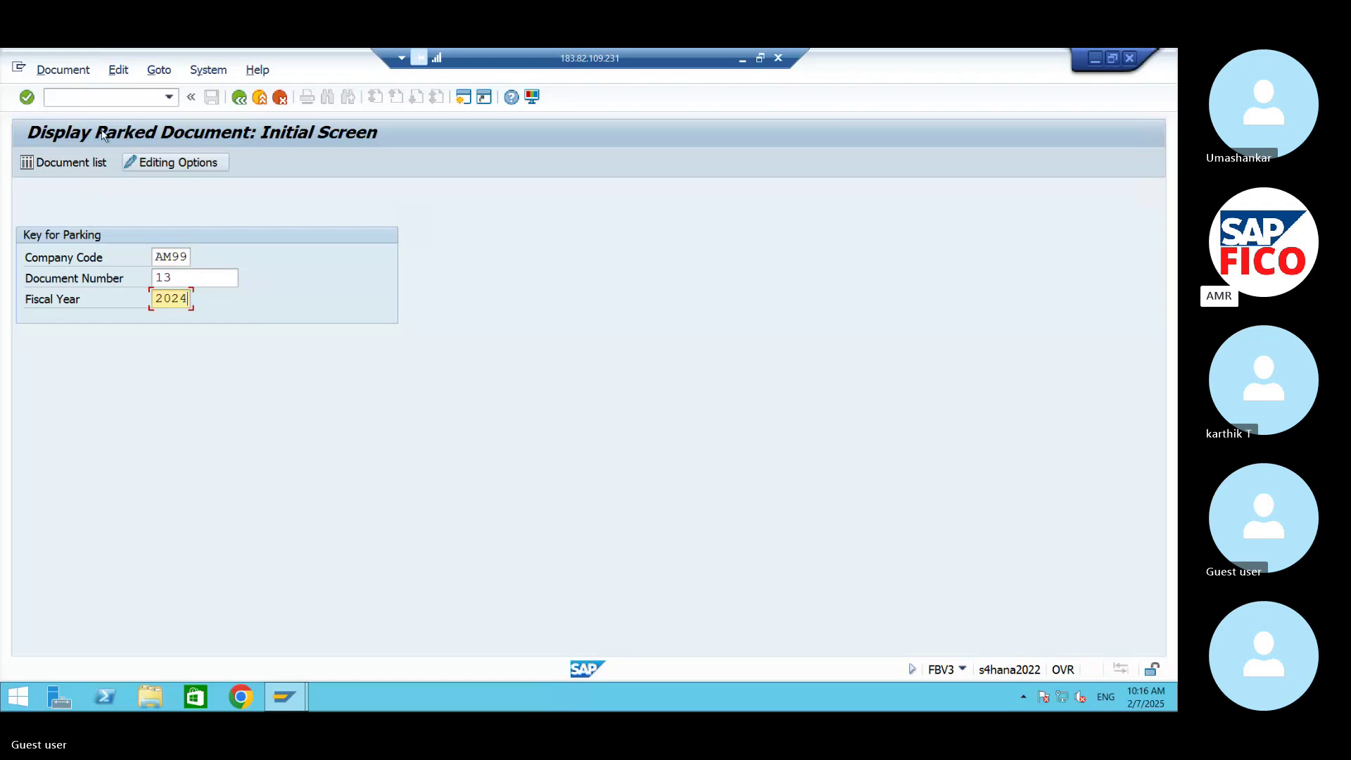
Step: List the parked documents of company code AM99 for fiscal year 2024 and open the listed G/L document to review its header and items
{"action": "left_click", "coordinate": [54, 164]}
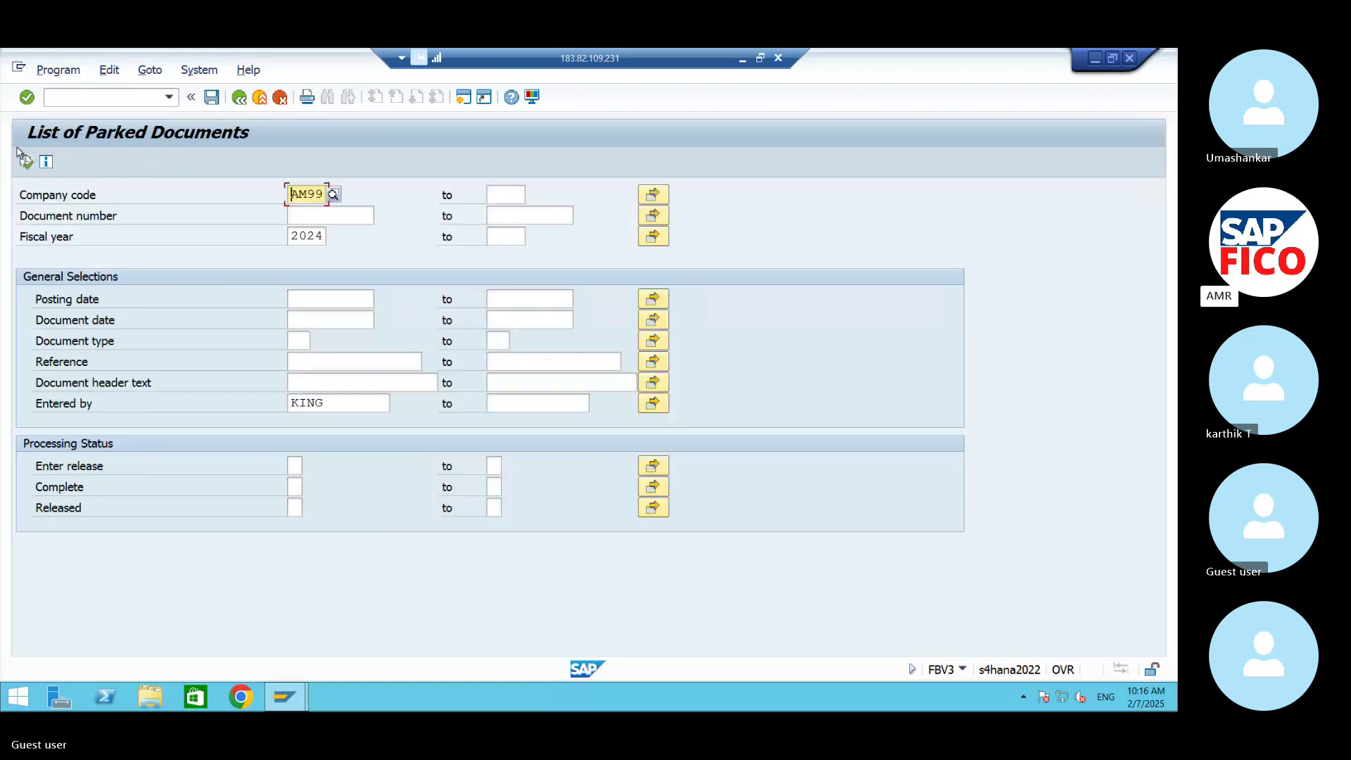
{"action": "left_click", "coordinate": [26, 164]}
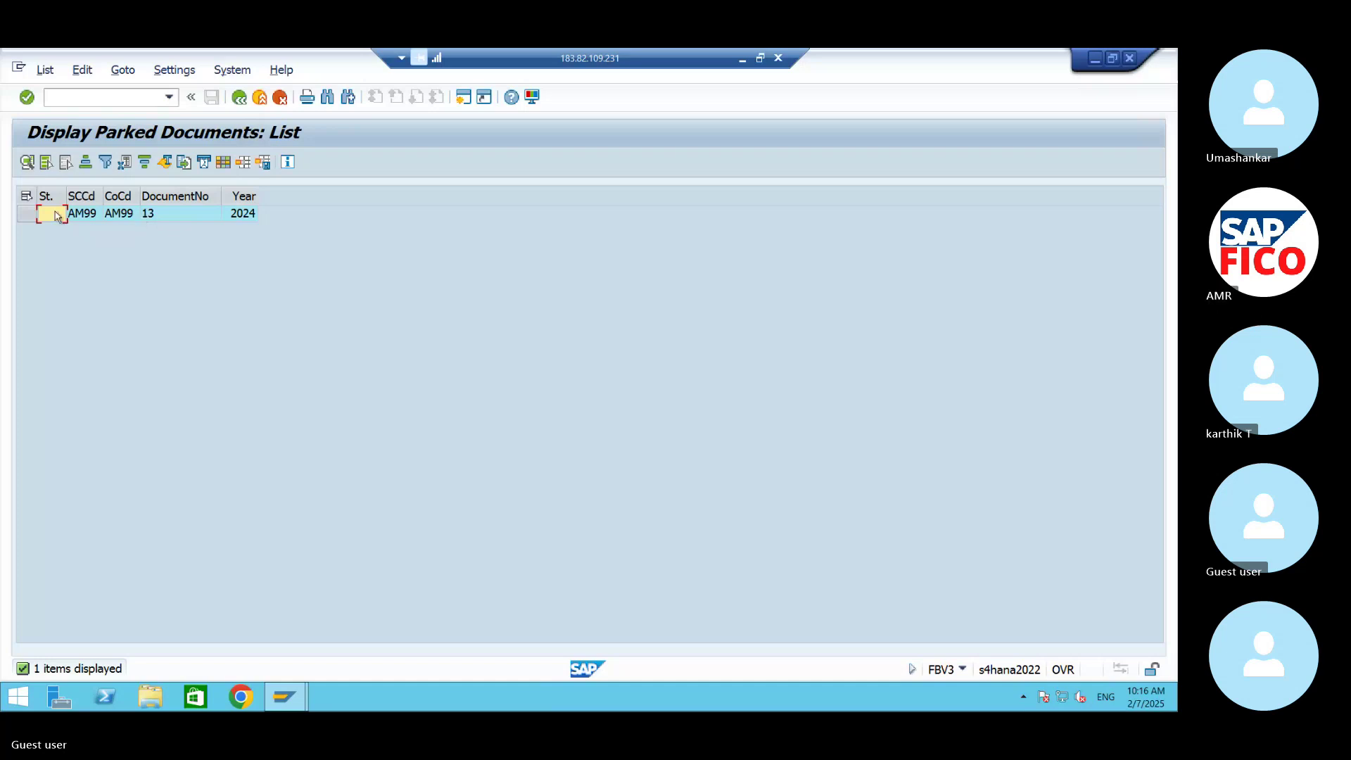
{"action": "double_click", "coordinate": [80, 214]}
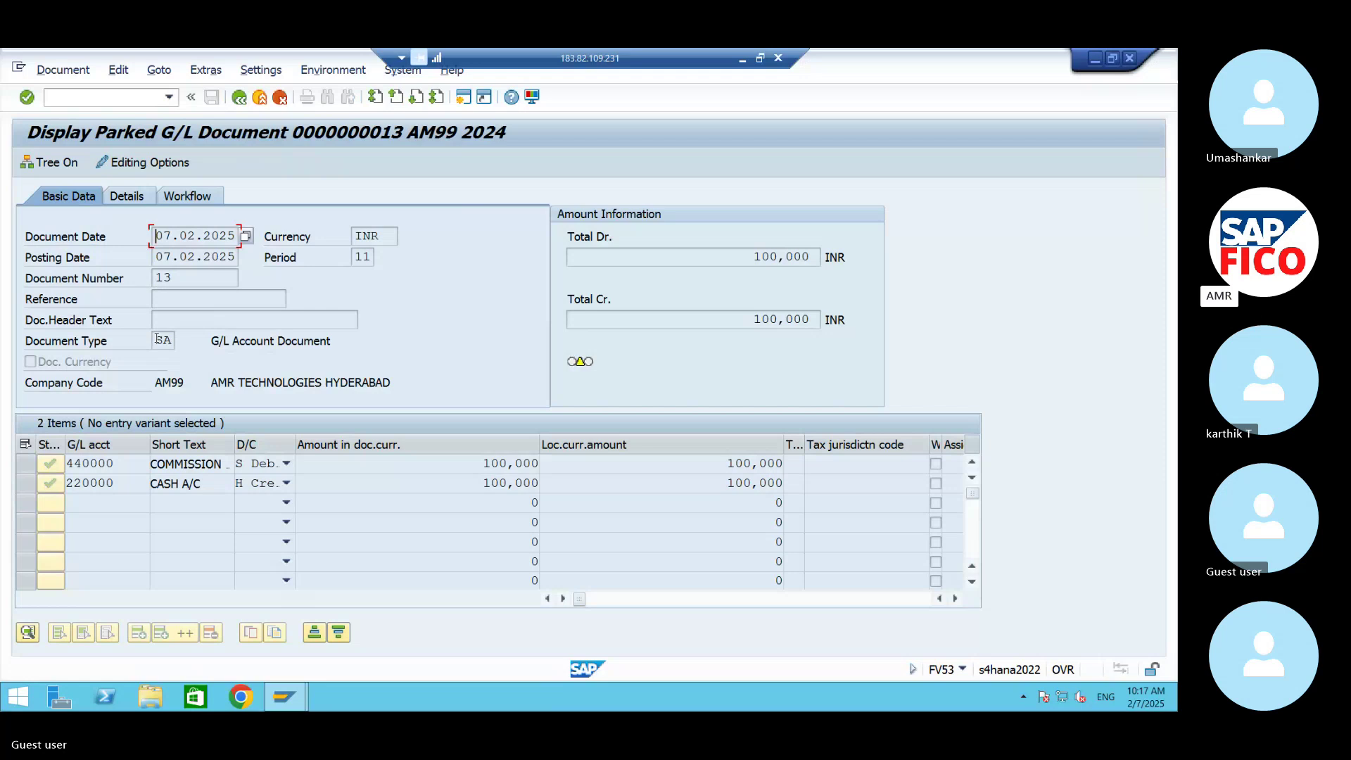
{"action": "left_click", "coordinate": [63, 69]}
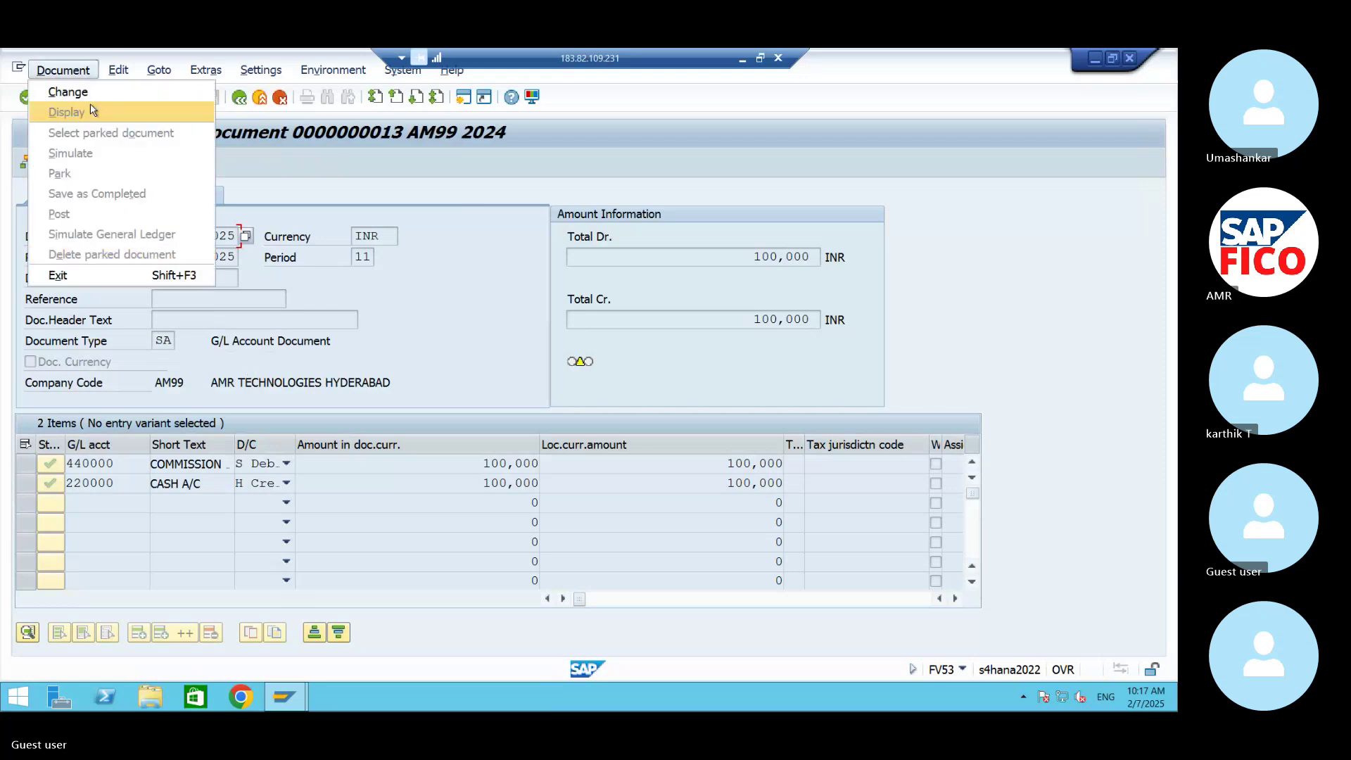
{"action": "left_click", "coordinate": [432, 303]}
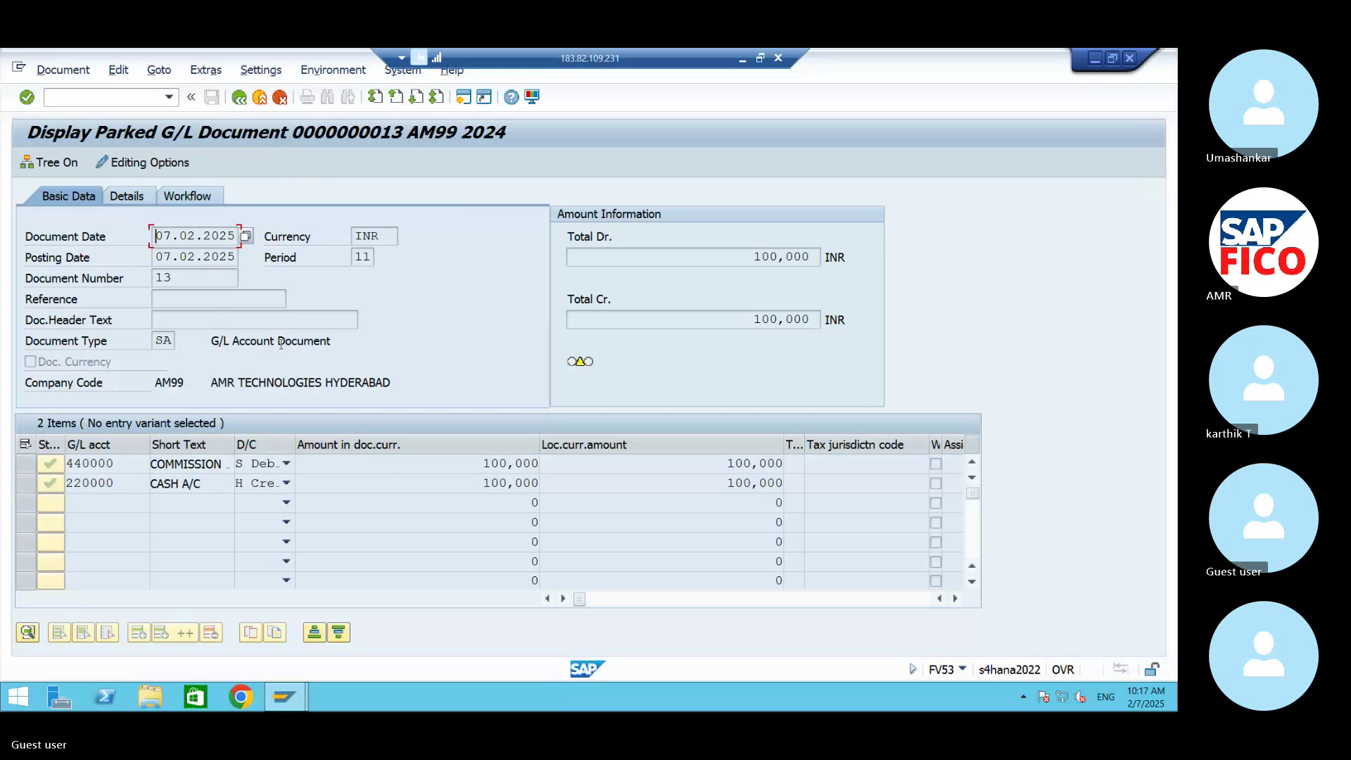
{"action": "double_click", "coordinate": [163, 277]}
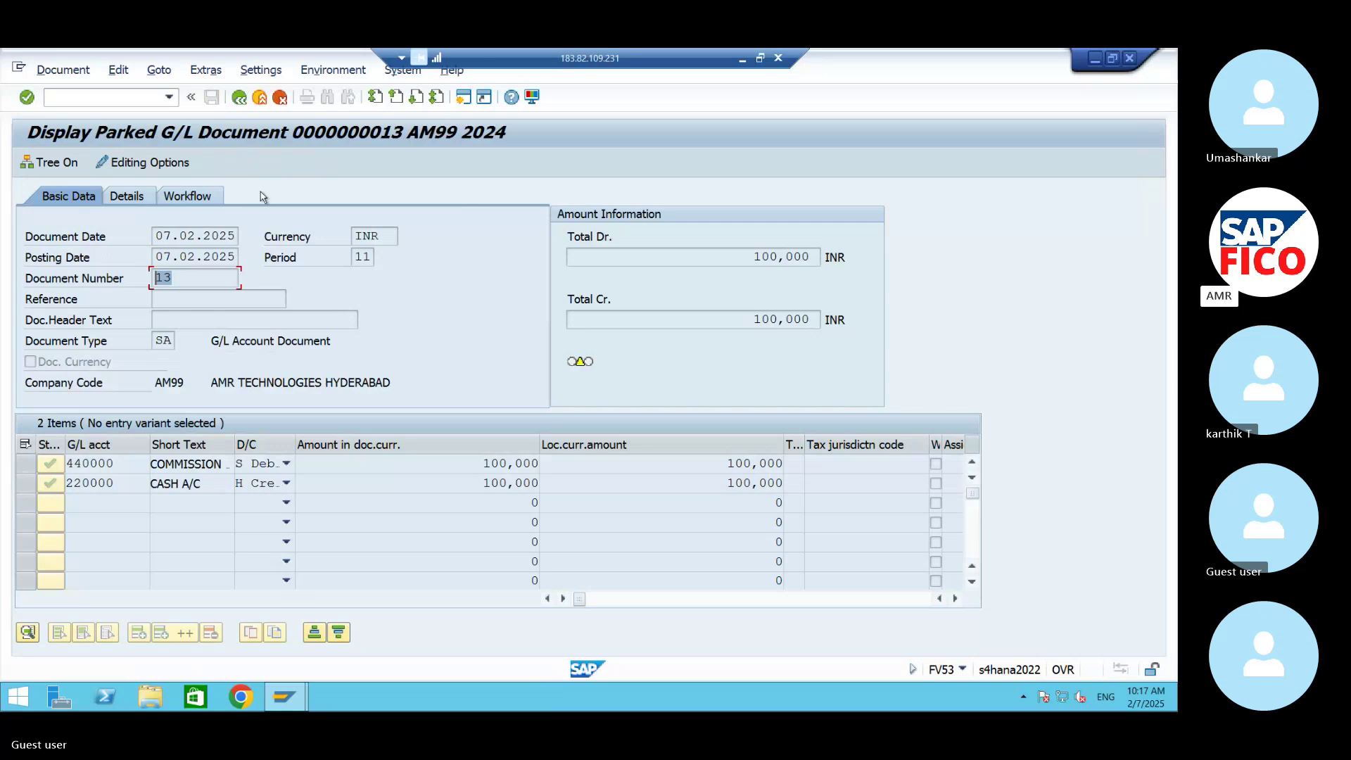
Step: Switch to the Word notes and add the line "PARK DOCUMENT POSTING IN DOUBLE SCREEN" below the FBV3 line
{"action": "left_click", "coordinate": [1092, 57]}
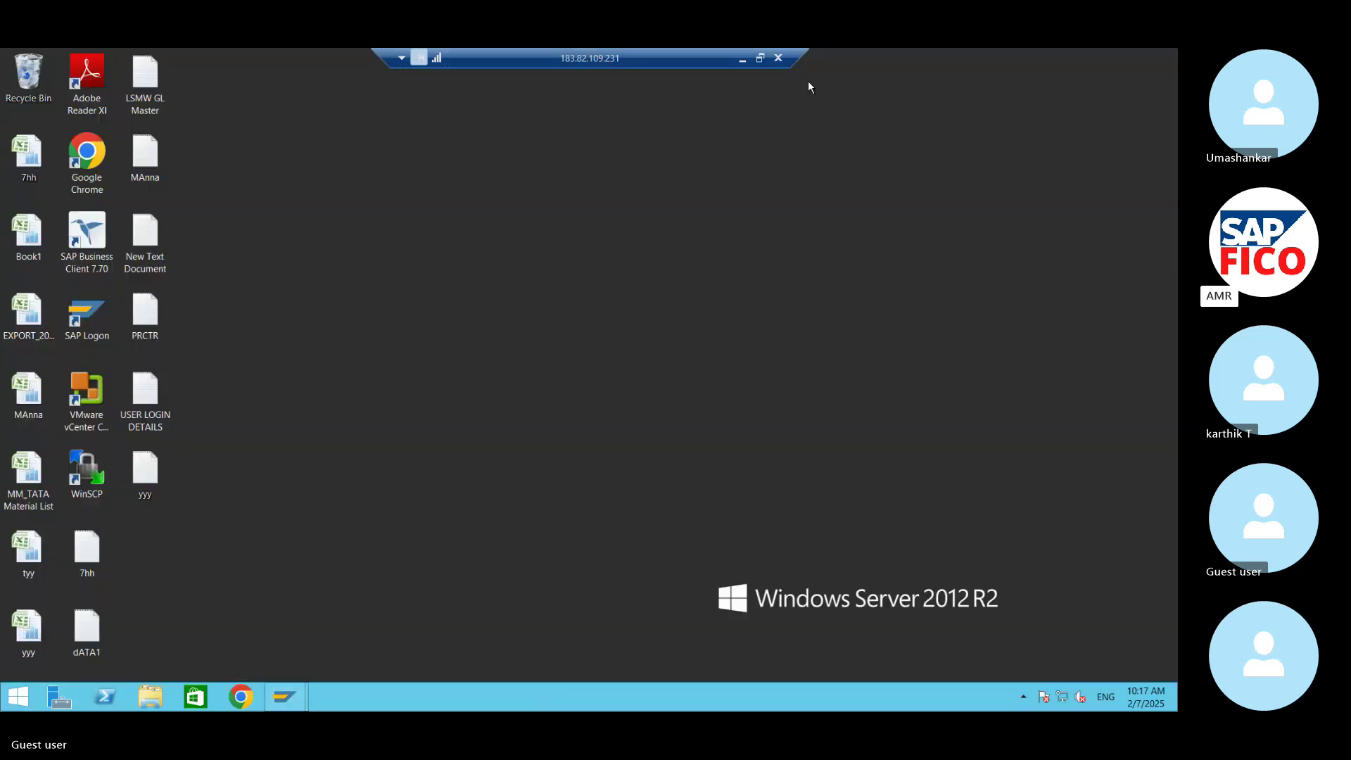
{"action": "left_click", "coordinate": [738, 57]}
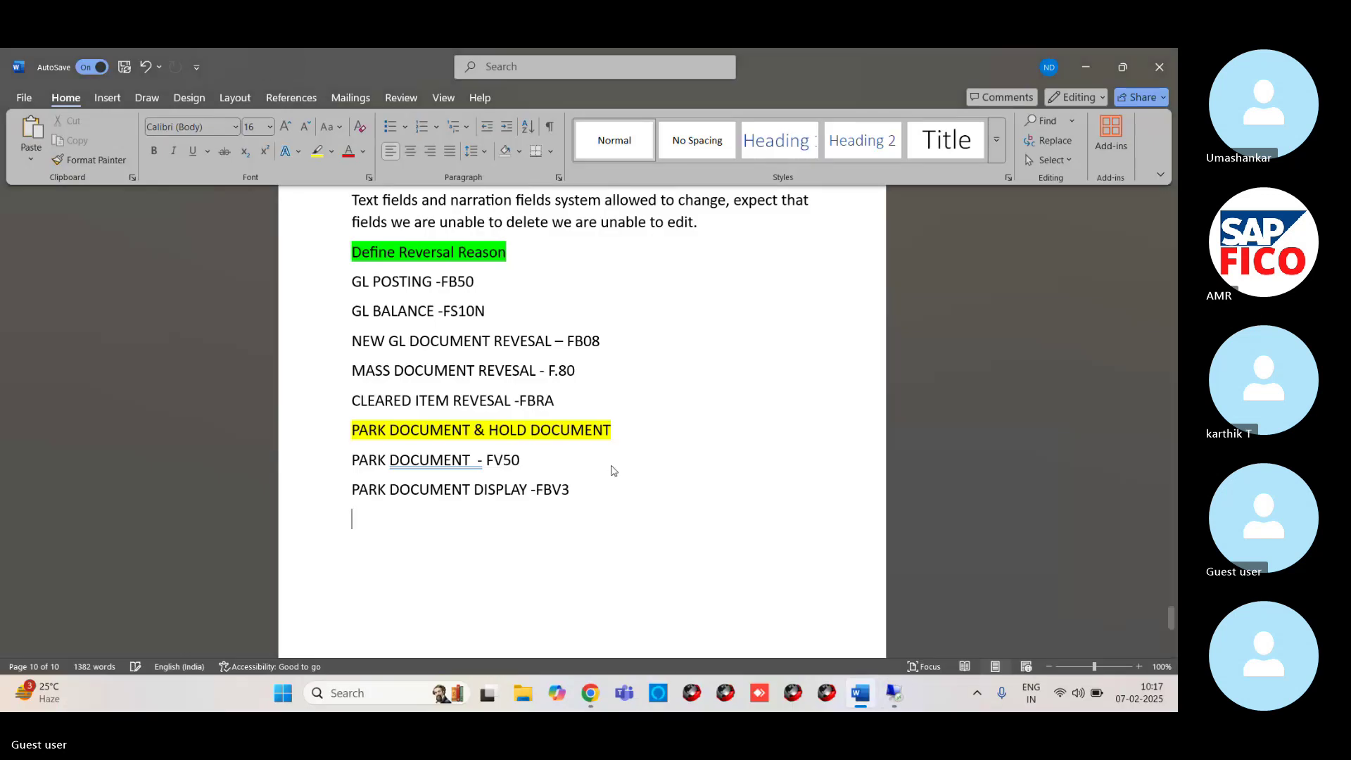
{"action": "type", "text": "PARK D"}
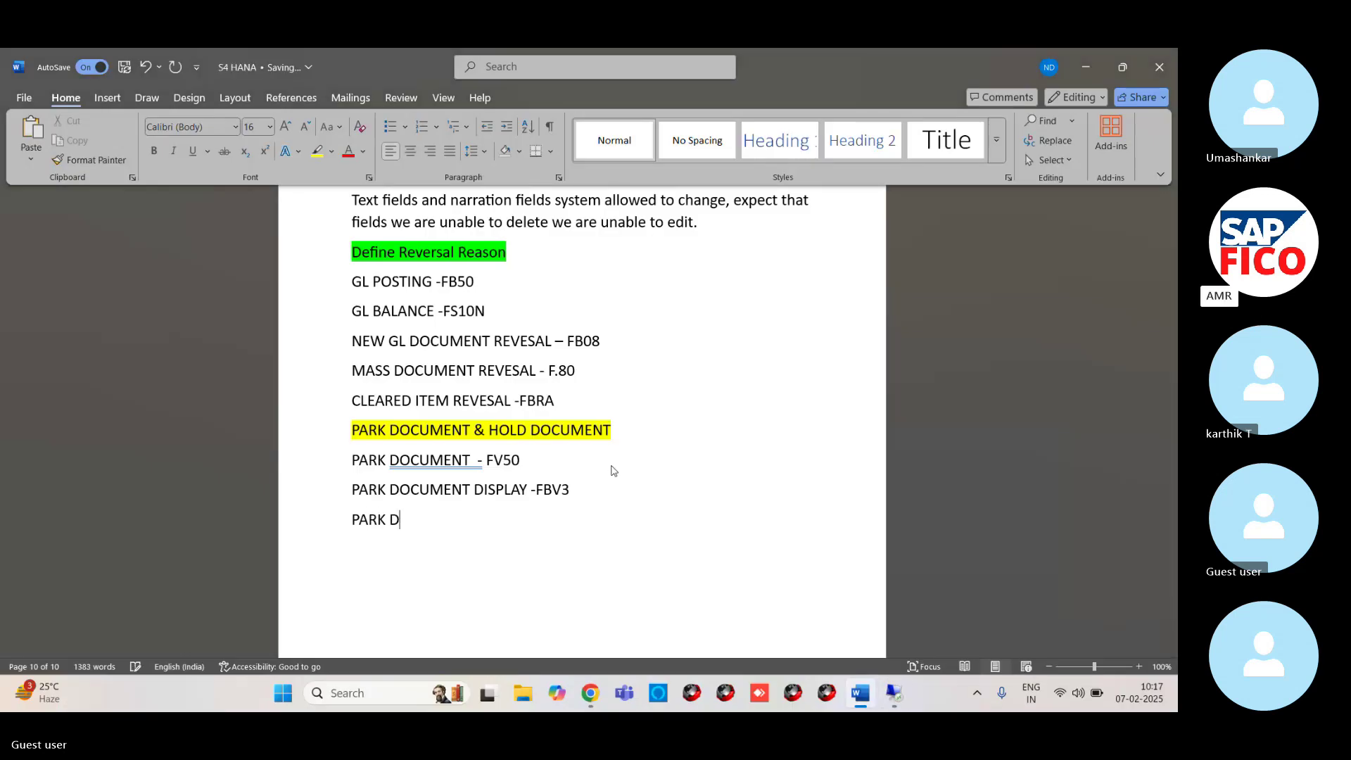
{"action": "type", "text": "OCUMENT "}
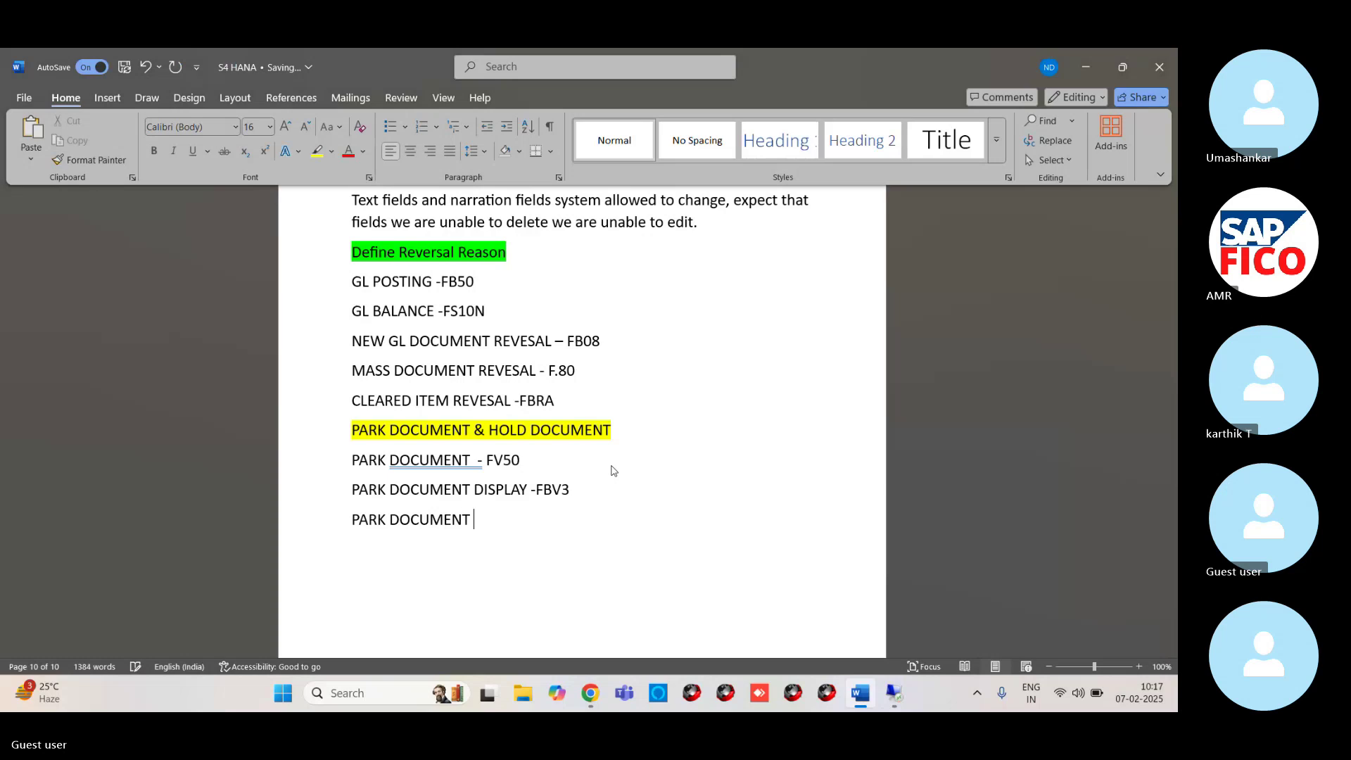
{"action": "type", "text": "POSTING IN DOB"}
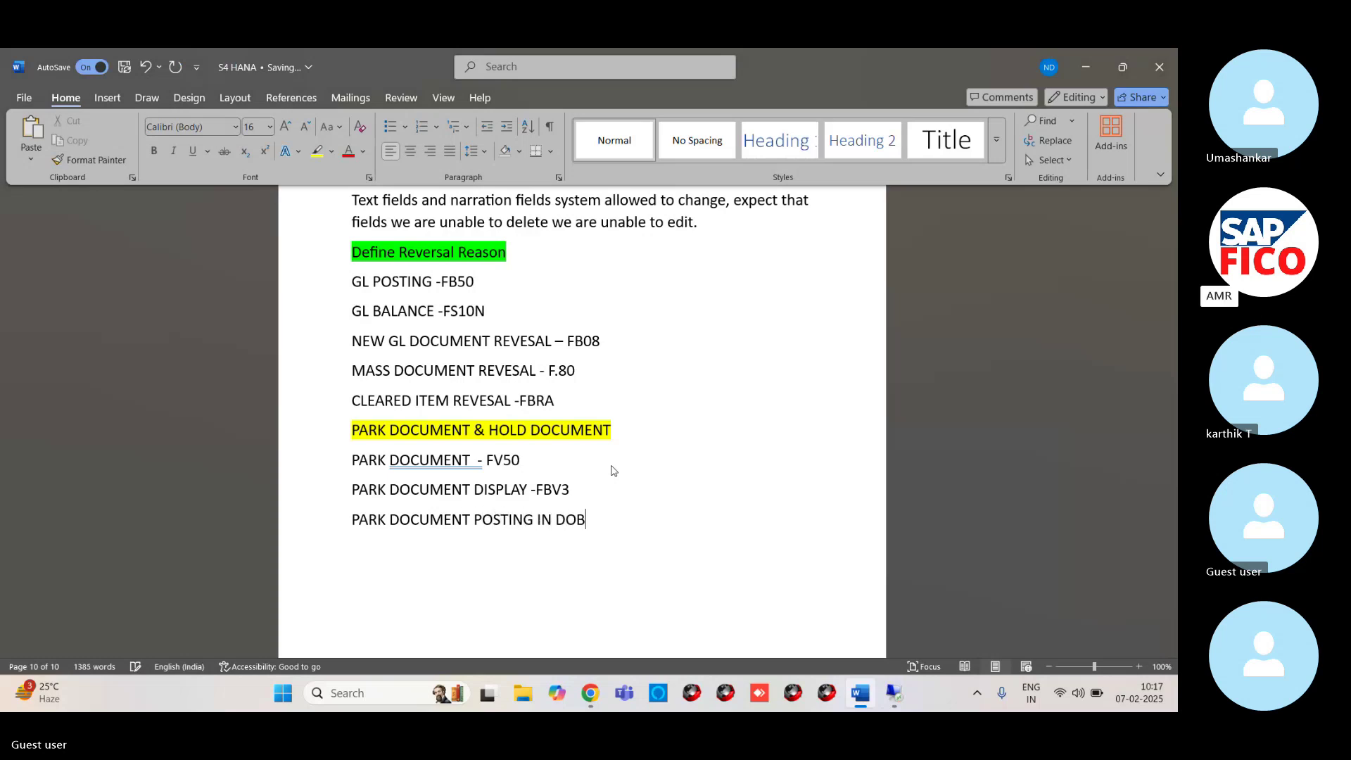
{"action": "type", "text": "LE SCE"}
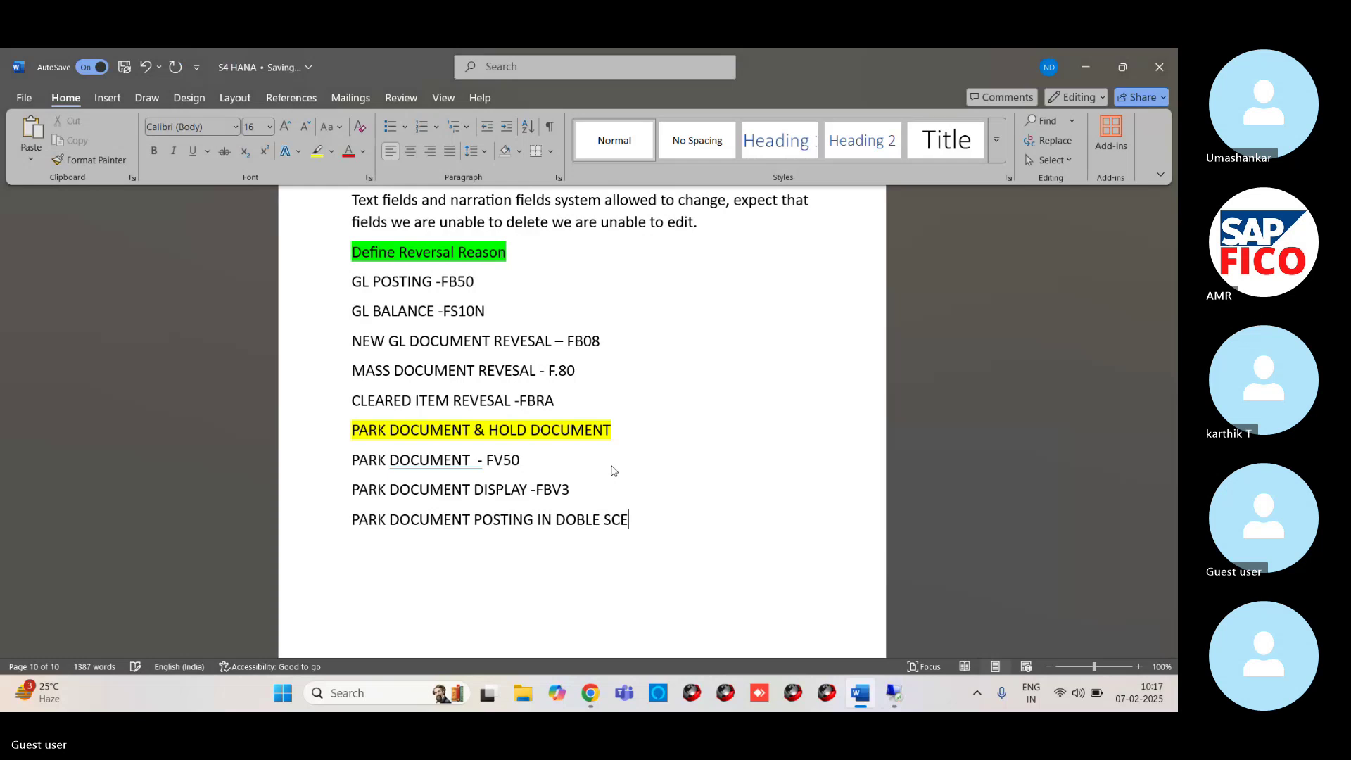
{"action": "key", "text": "BackSpace"}
{"action": "type", "text": "REEN"}
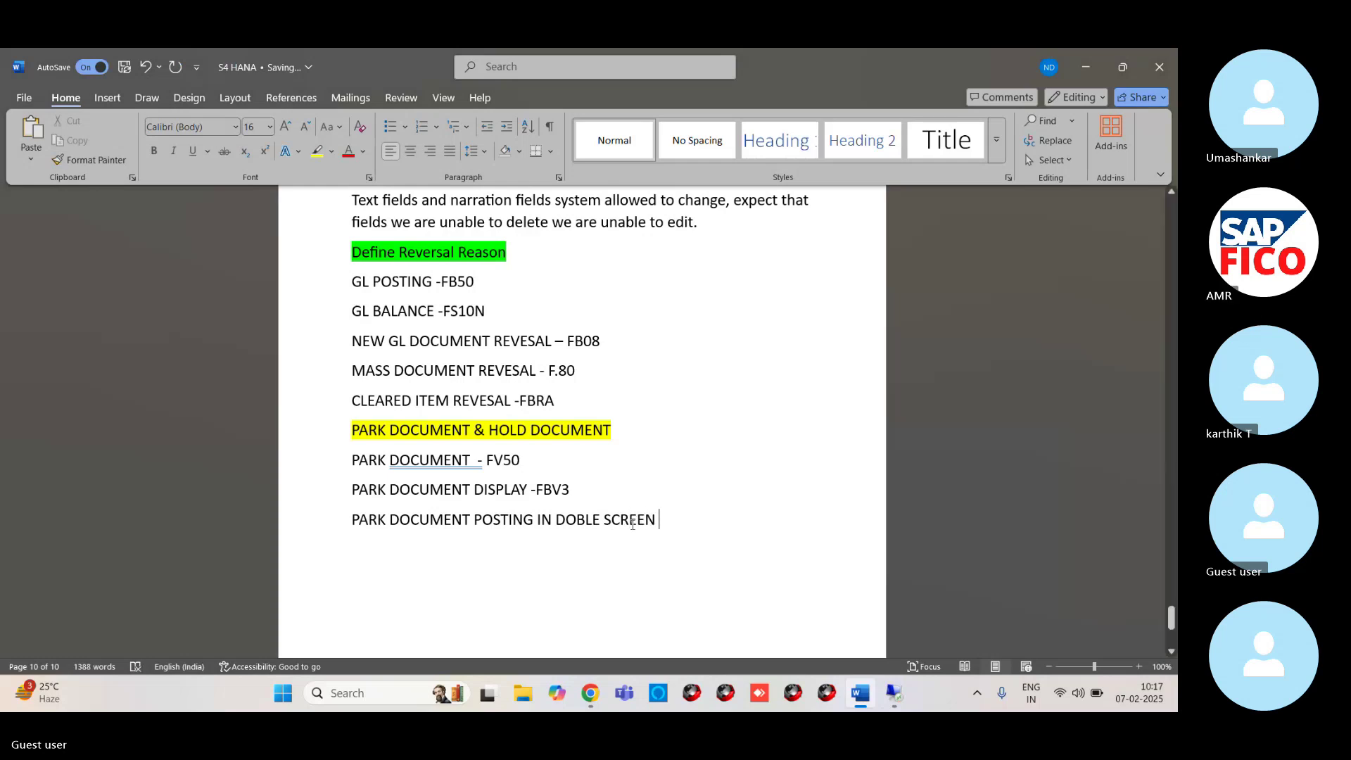
{"action": "left_click", "coordinate": [572, 520]}
{"action": "type", "text": "U"}
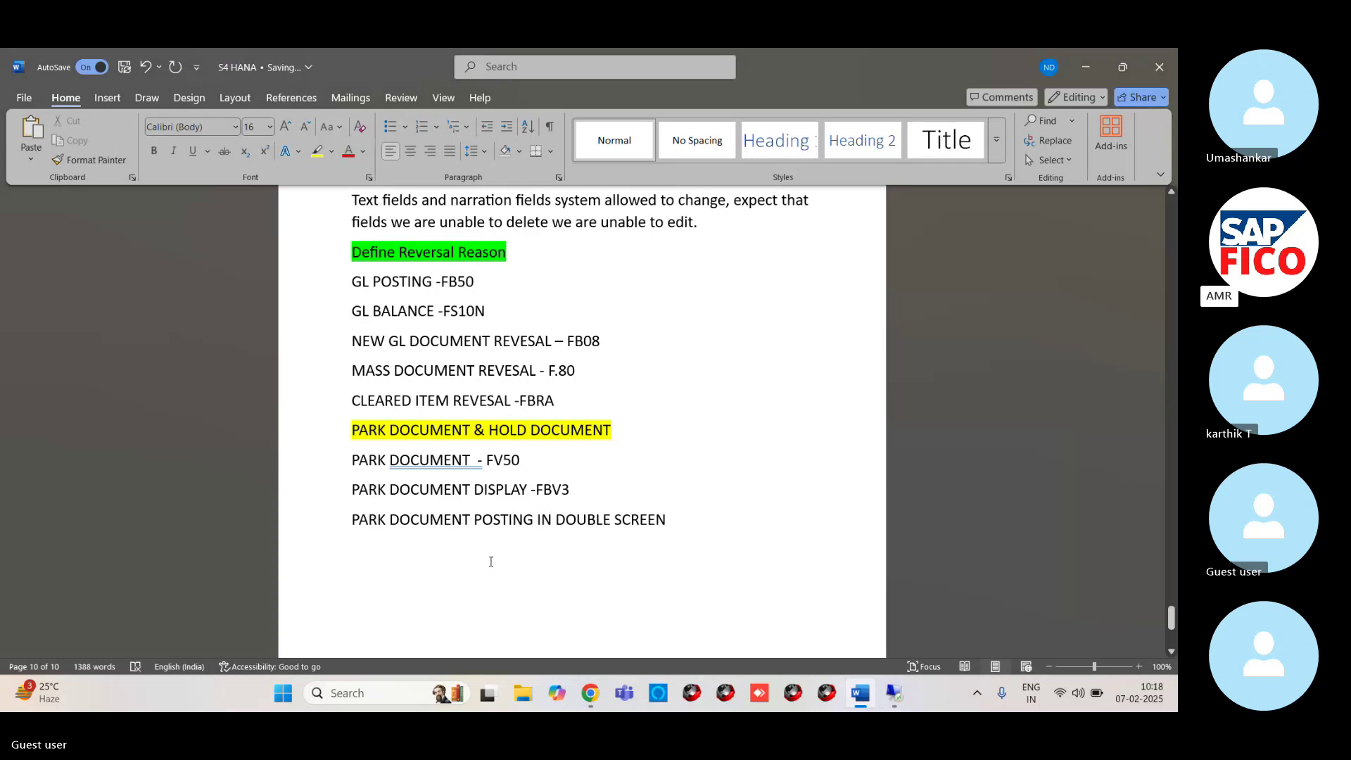
Step: Change PARK to PARKED in the double screen line and append the transaction code F-65
{"action": "left_click", "coordinate": [685, 518]}
{"action": "left_click", "coordinate": [386, 520]}
{"action": "type", "text": "ED"}
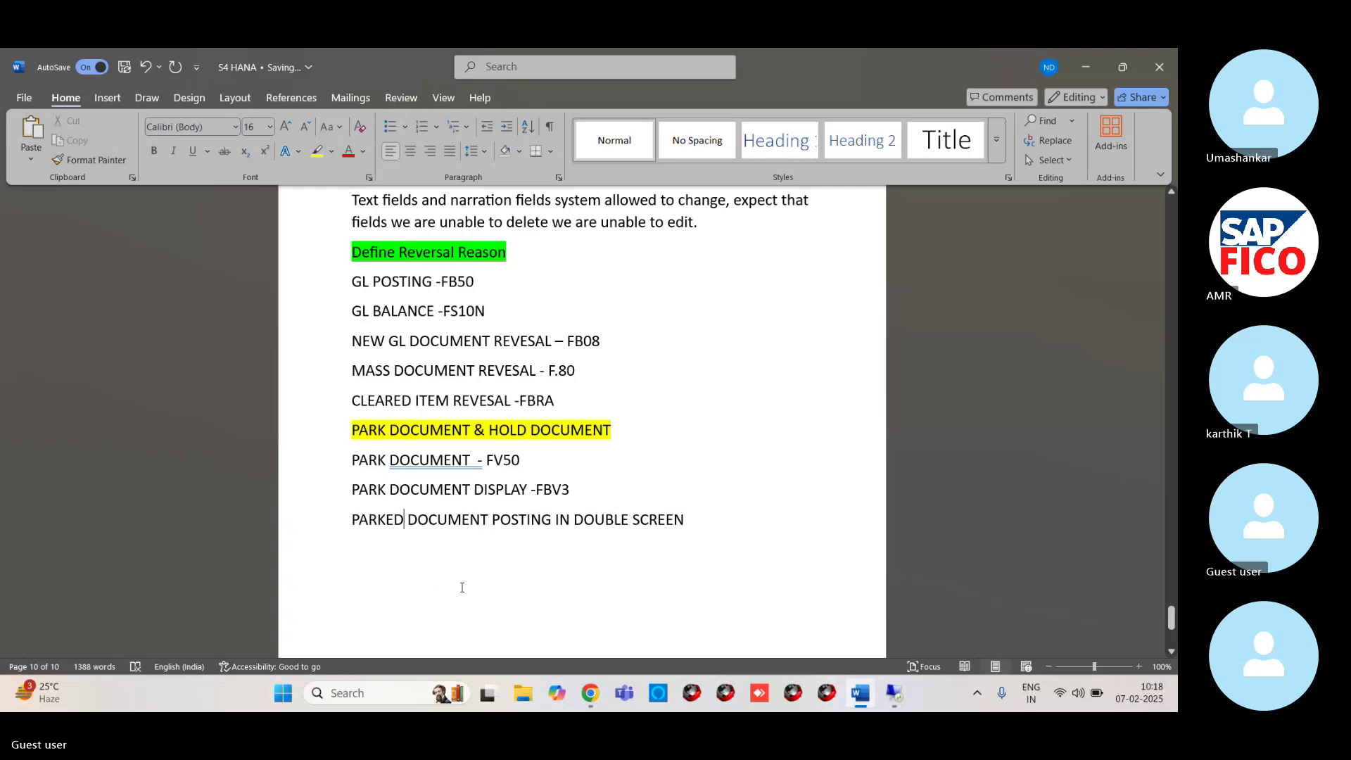
{"action": "left_click", "coordinate": [700, 518]}
{"action": "type", "text": "F-65"}
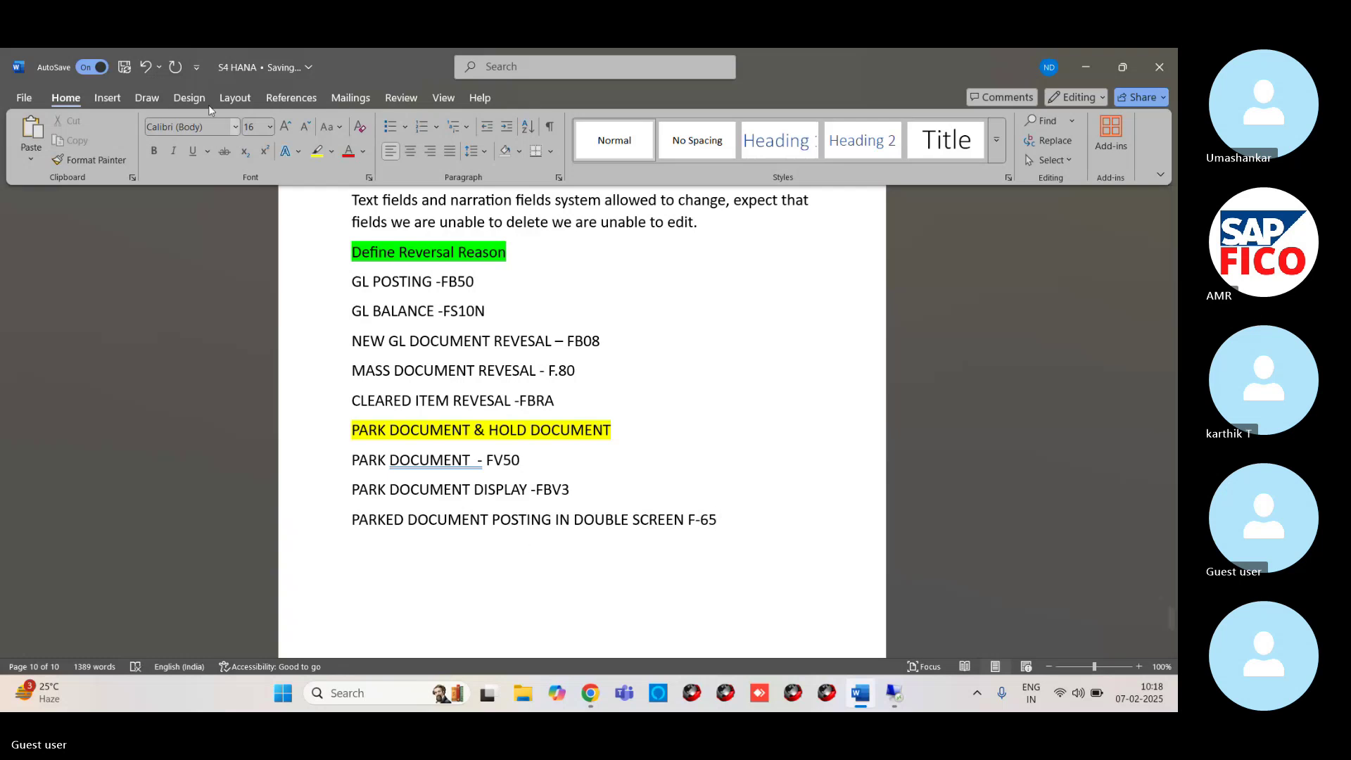
Step: Switch back to the SAP session on the remote desktop and start transaction F-65 in place of the parked document display
{"action": "mouse_move", "coordinate": [890, 698]}
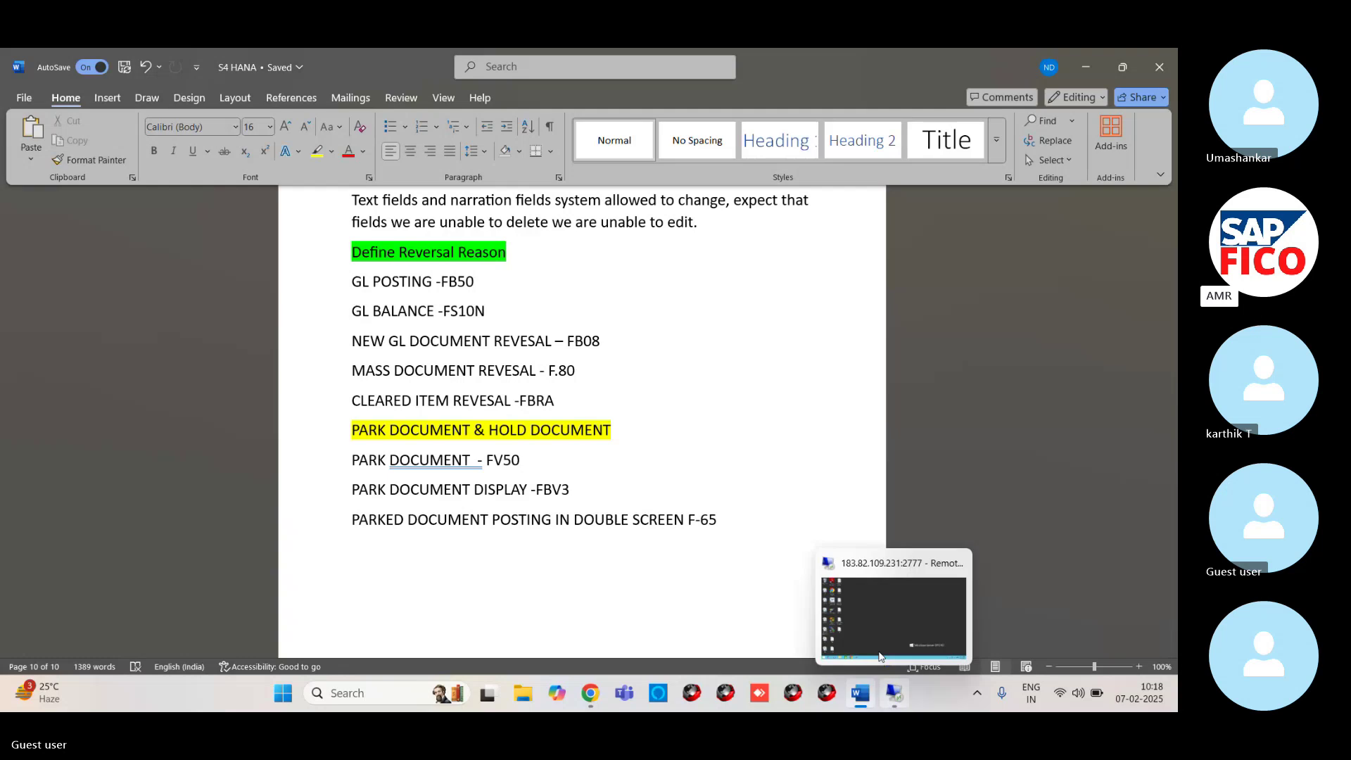
{"action": "left_click", "coordinate": [879, 657]}
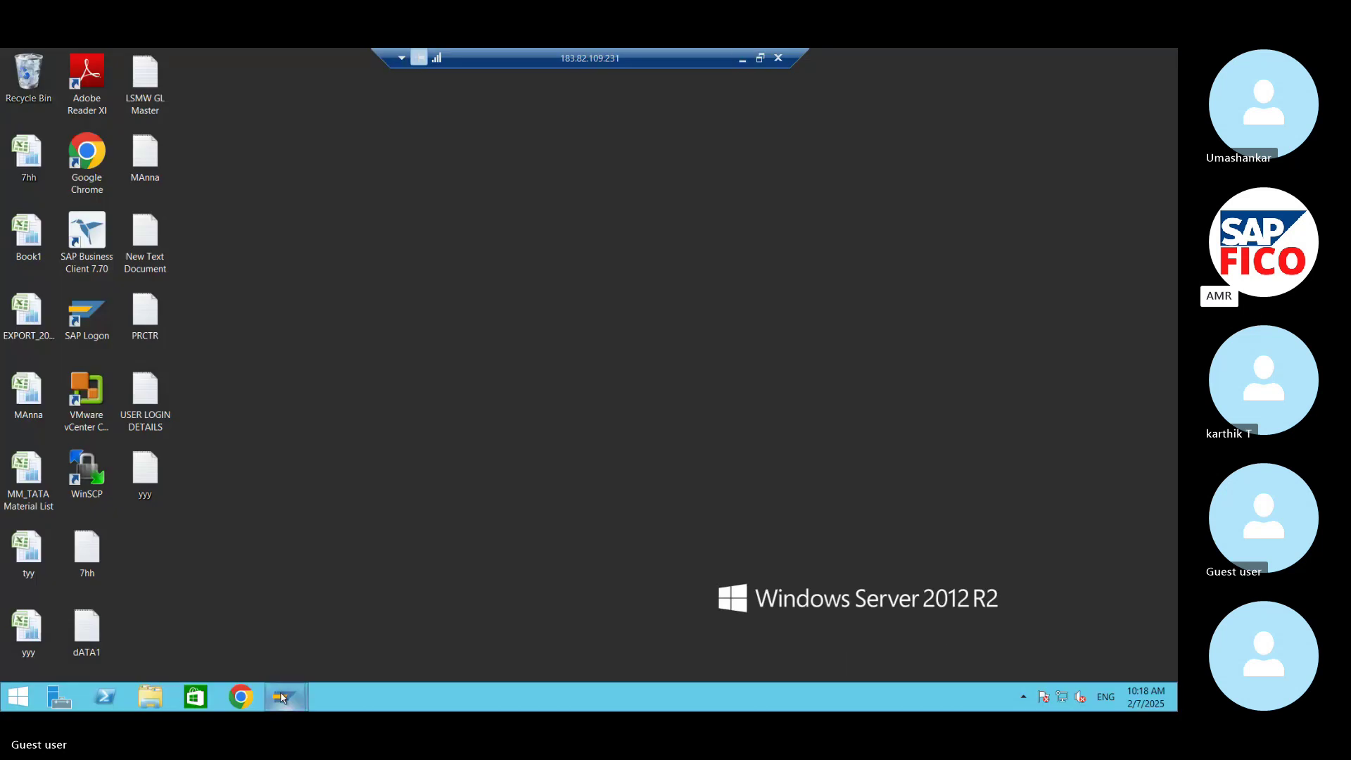
{"action": "mouse_move", "coordinate": [282, 705]}
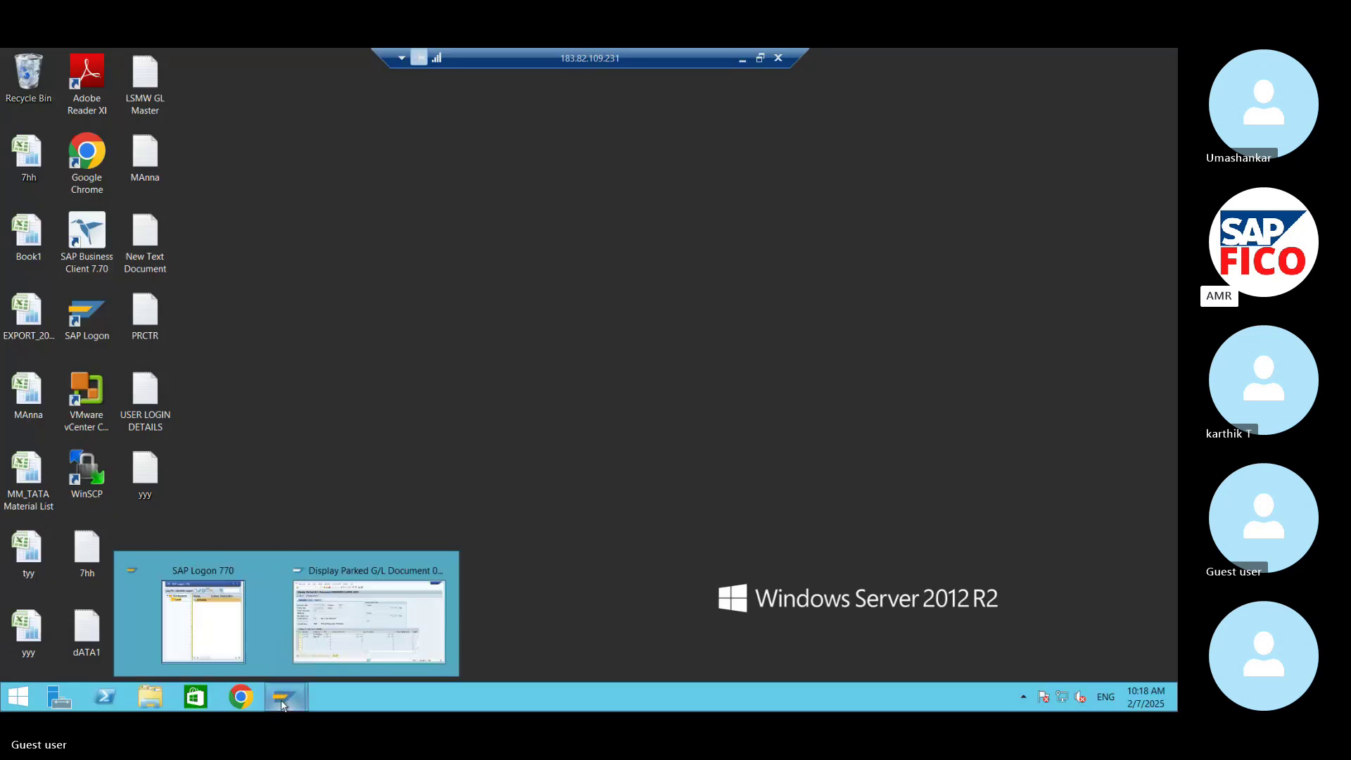
{"action": "left_click", "coordinate": [354, 630]}
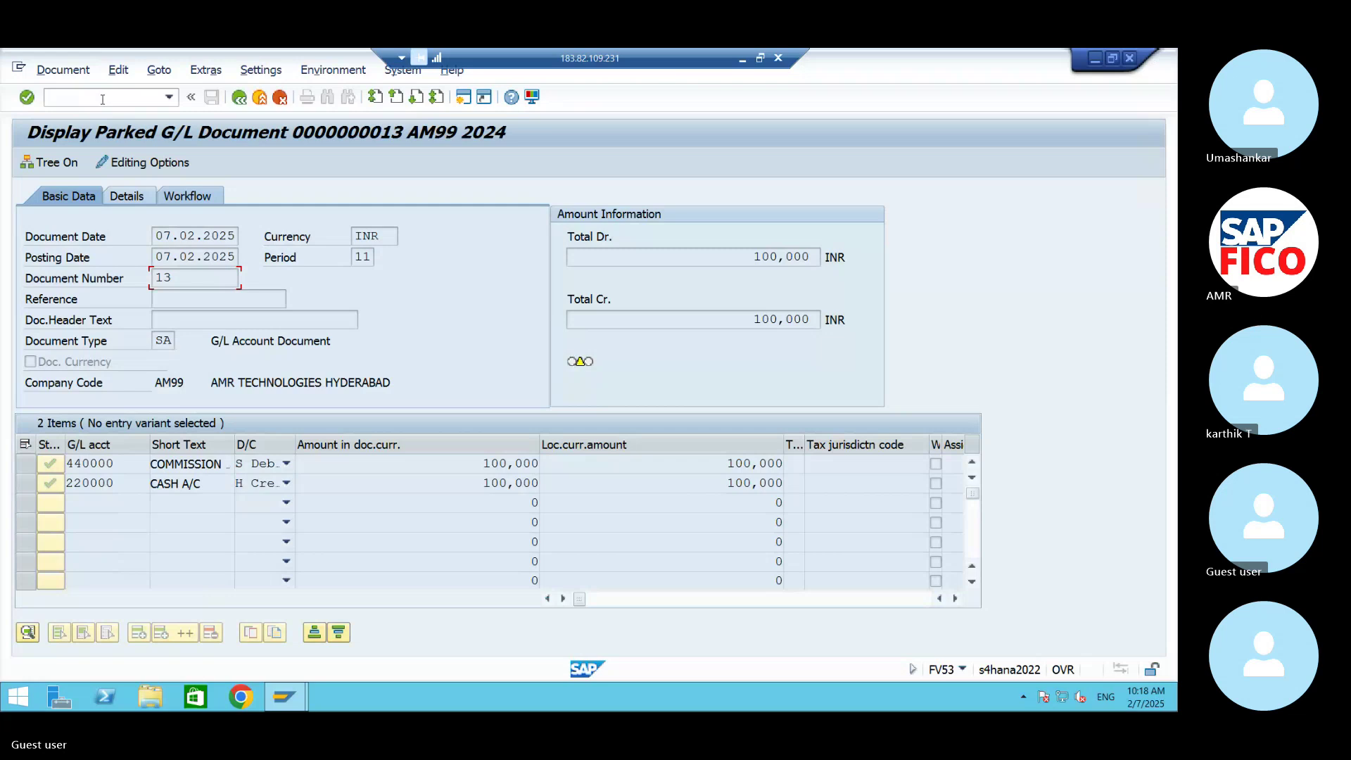
{"action": "type", "text": "/NF-65"}
{"action": "key", "text": "Return"}
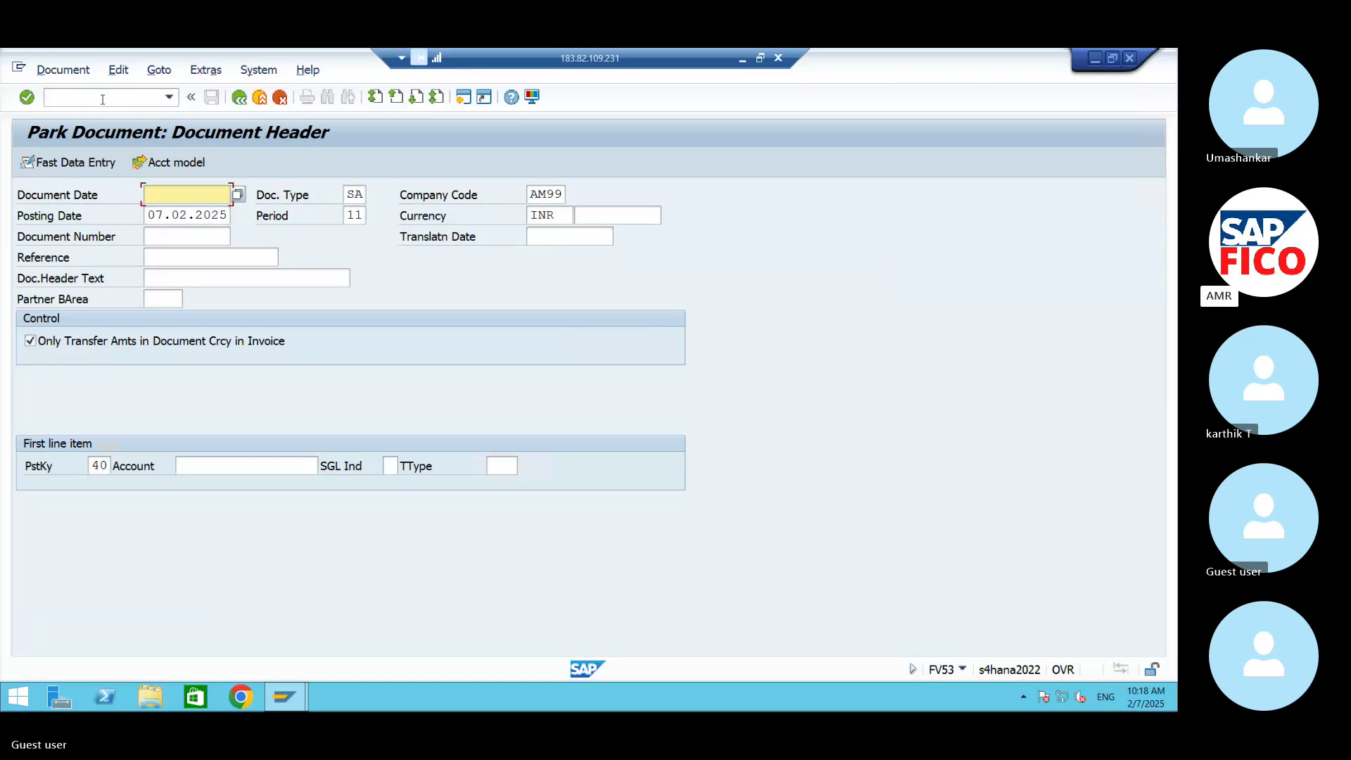
Step: Set the document date to 07.02.2025 and enter the first line item with account 440000, COMMISSION PAID A/C
{"action": "left_click", "coordinate": [238, 195]}
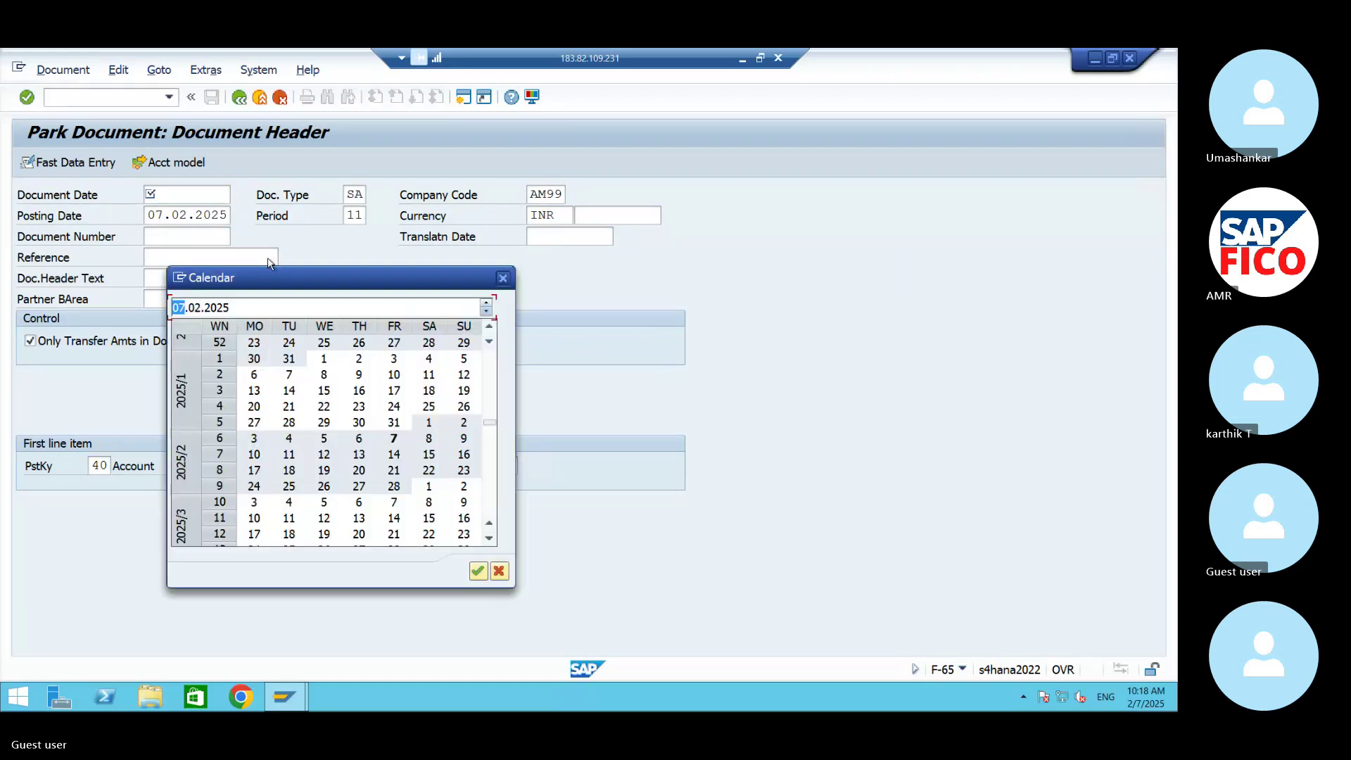
{"action": "left_click", "coordinate": [478, 571]}
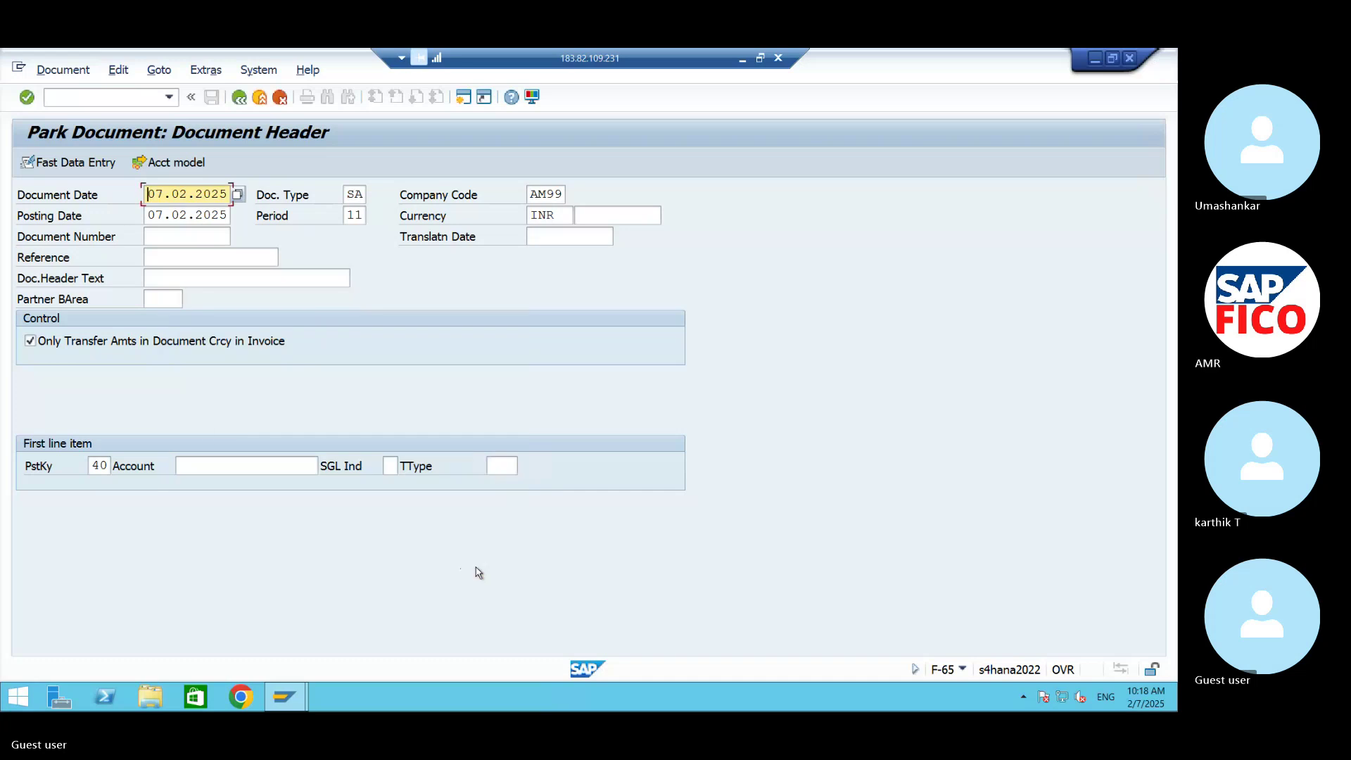
{"action": "left_click", "coordinate": [218, 460]}
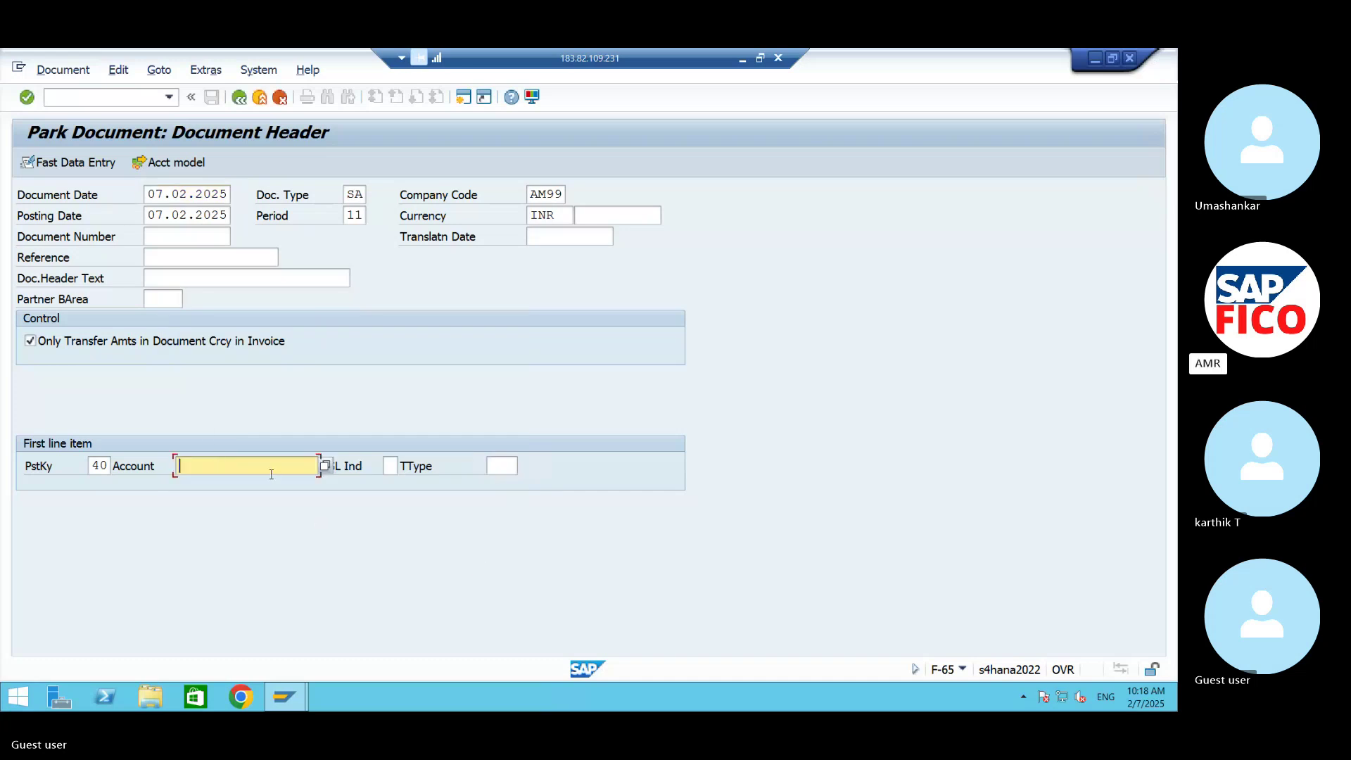
{"action": "left_click", "coordinate": [326, 467]}
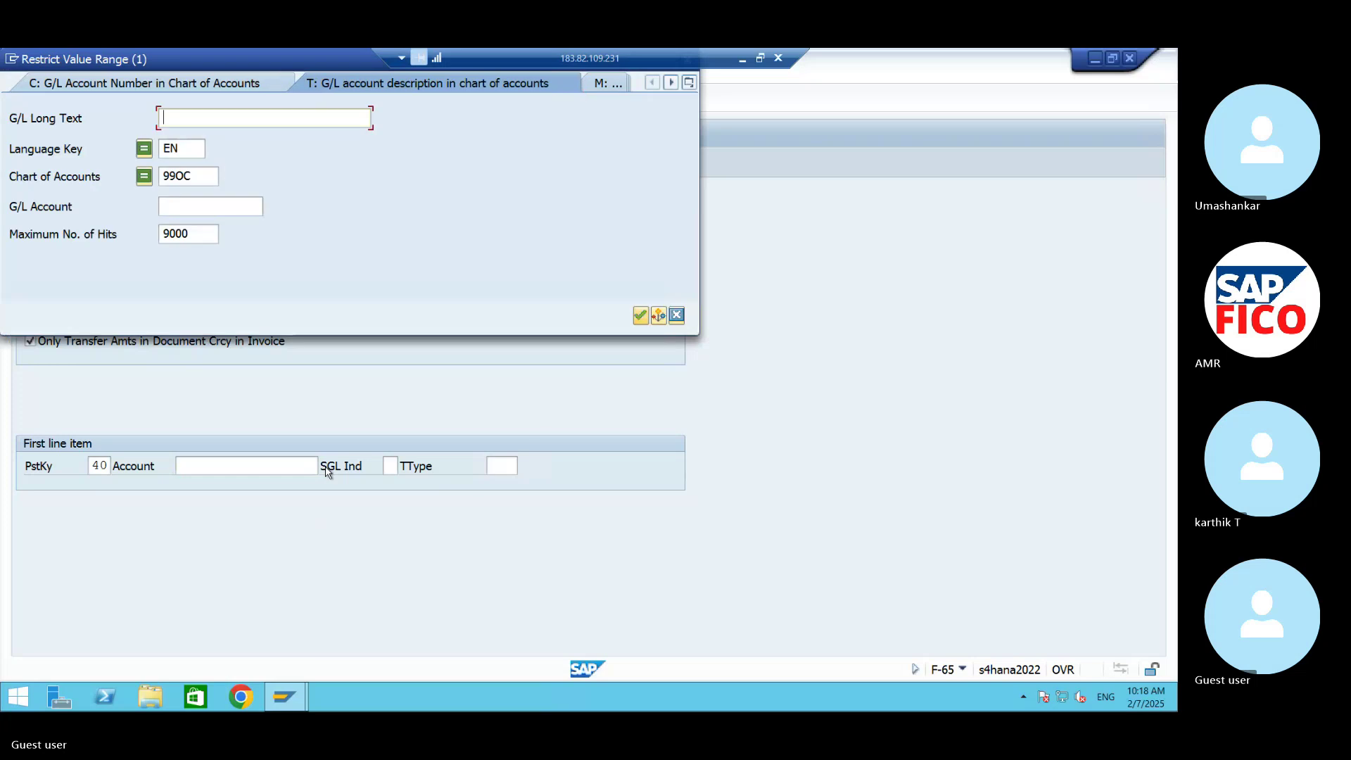
{"action": "left_click", "coordinate": [641, 315]}
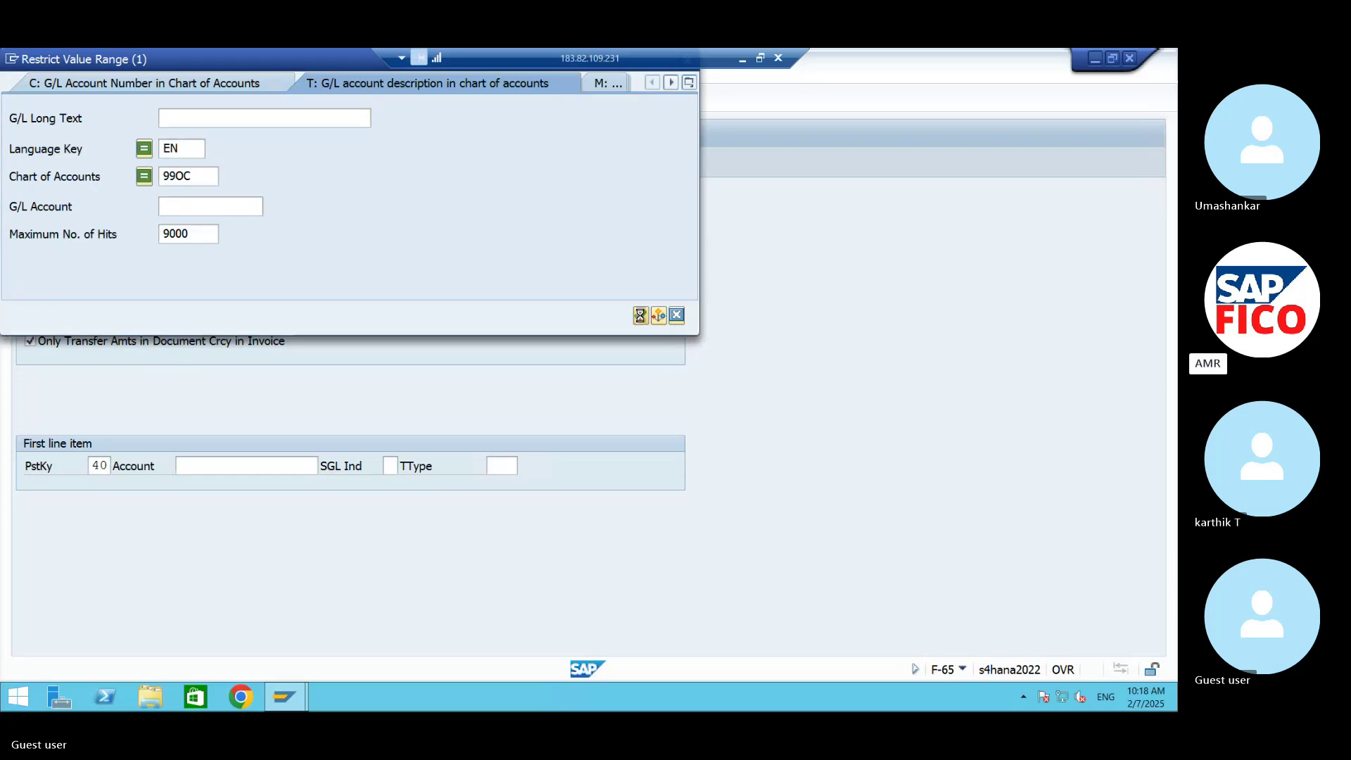
{"action": "key", "text": "Down"}
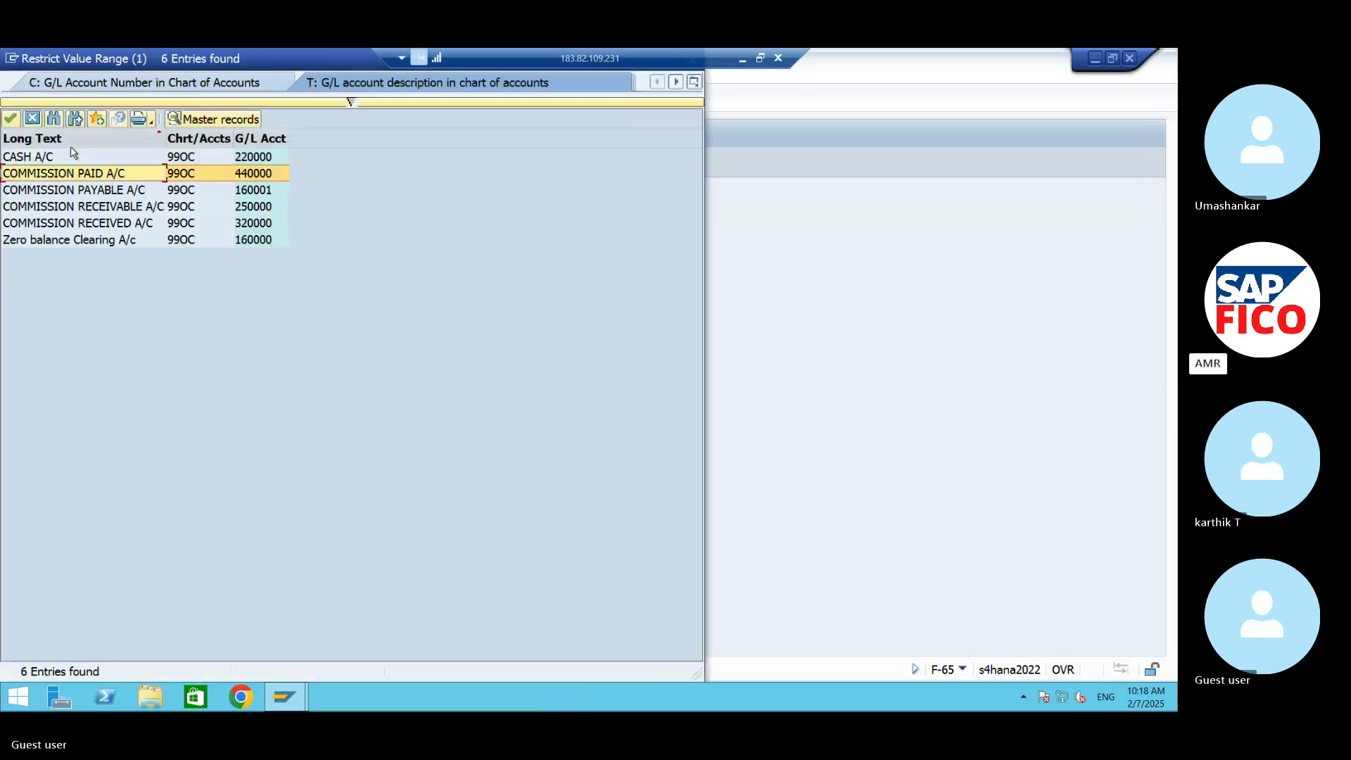
{"action": "left_click", "coordinate": [10, 121]}
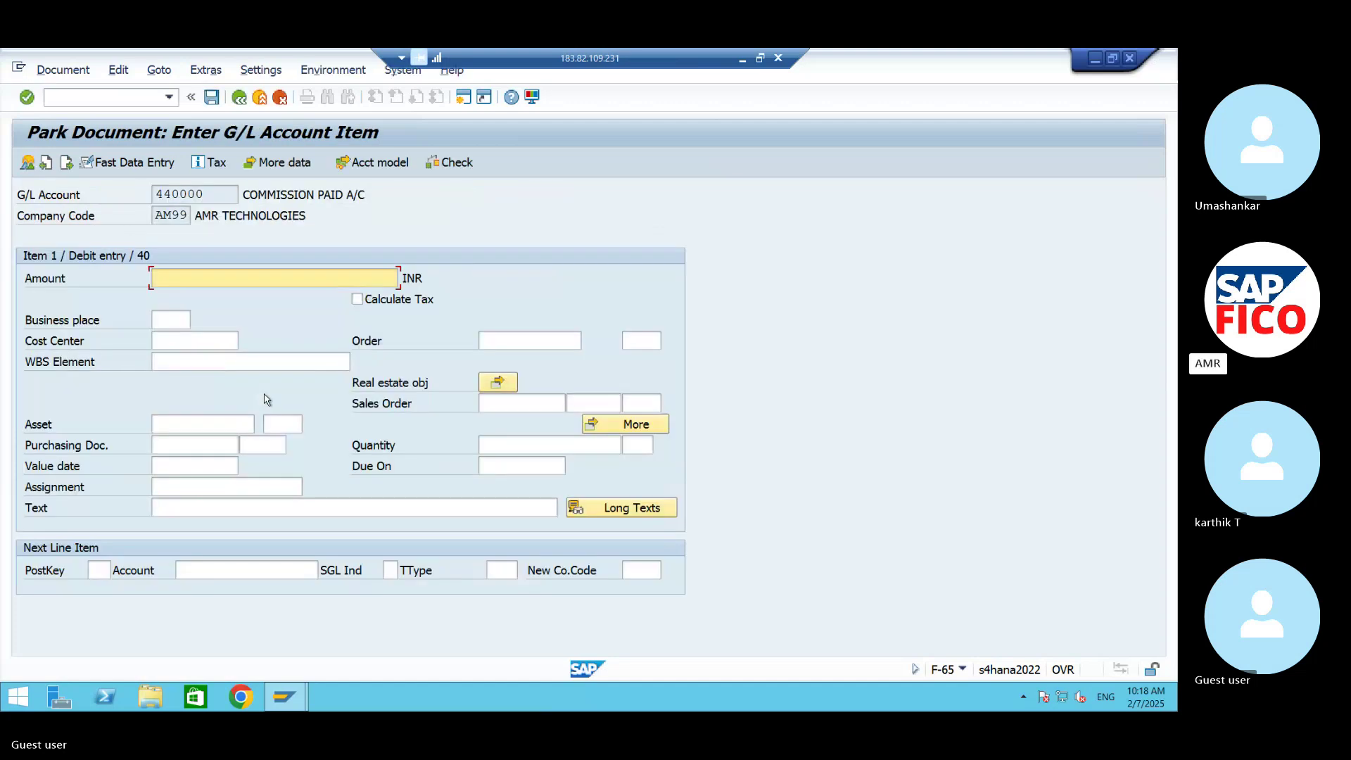
Step: Give the debit item an amount of 100000, cost center 99FC and the text COMMISION PAYBLE
{"action": "type", "text": "100000"}
{"action": "left_click", "coordinate": [186, 341]}
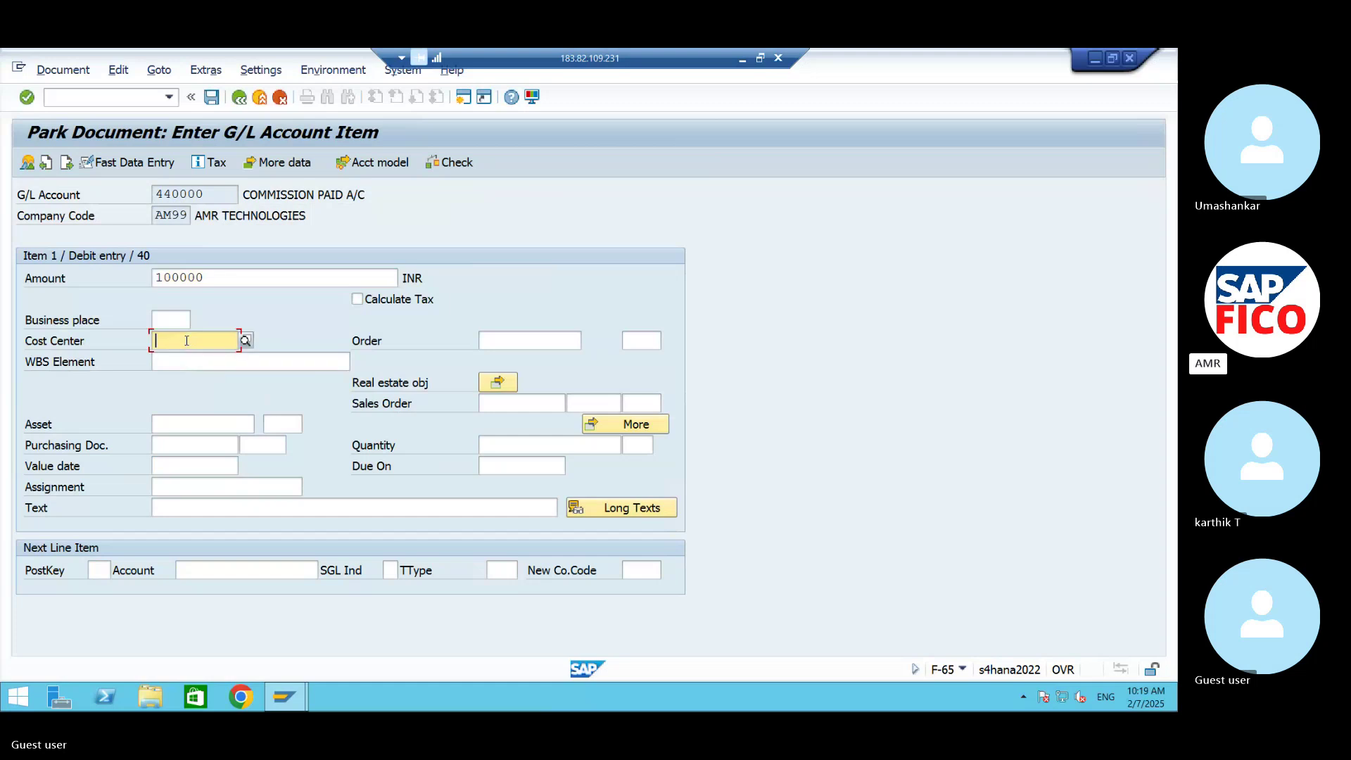
{"action": "type", "text": "99FC"}
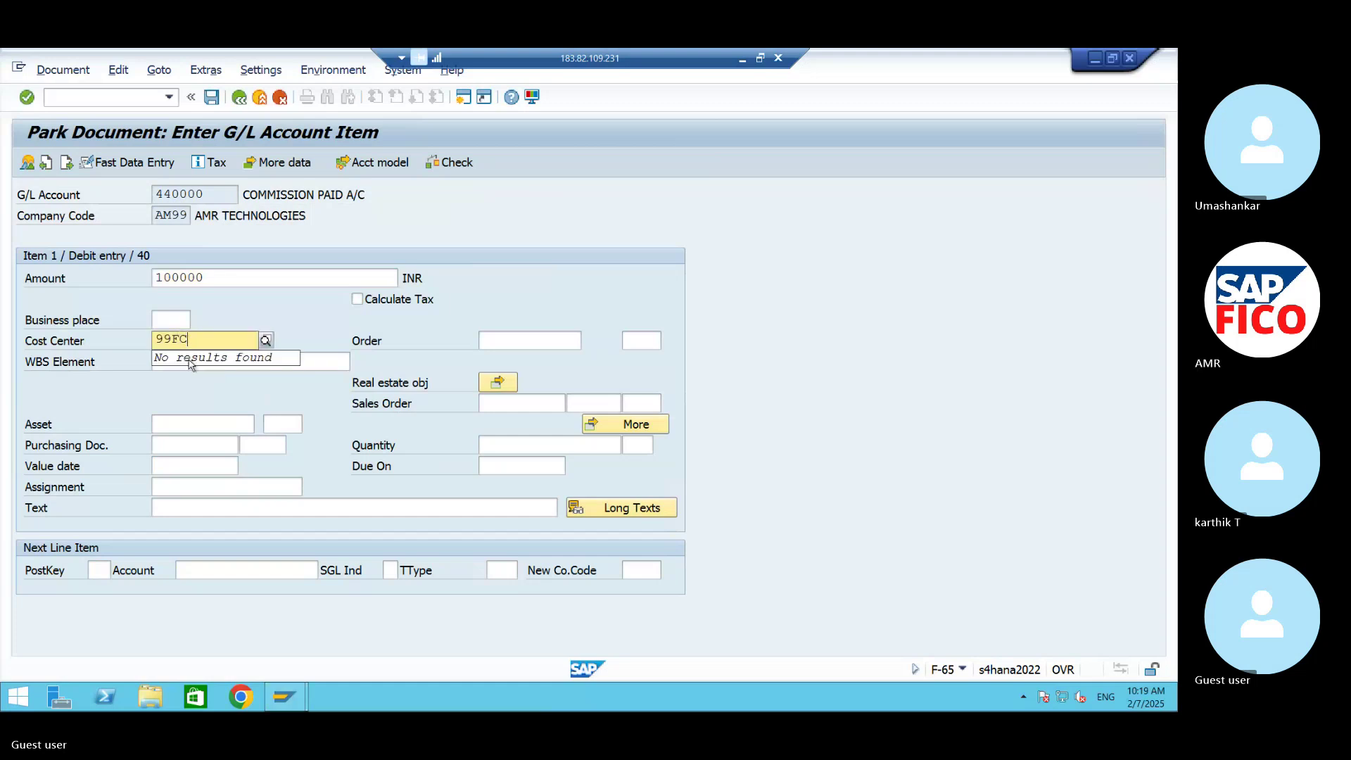
{"action": "left_click", "coordinate": [171, 425]}
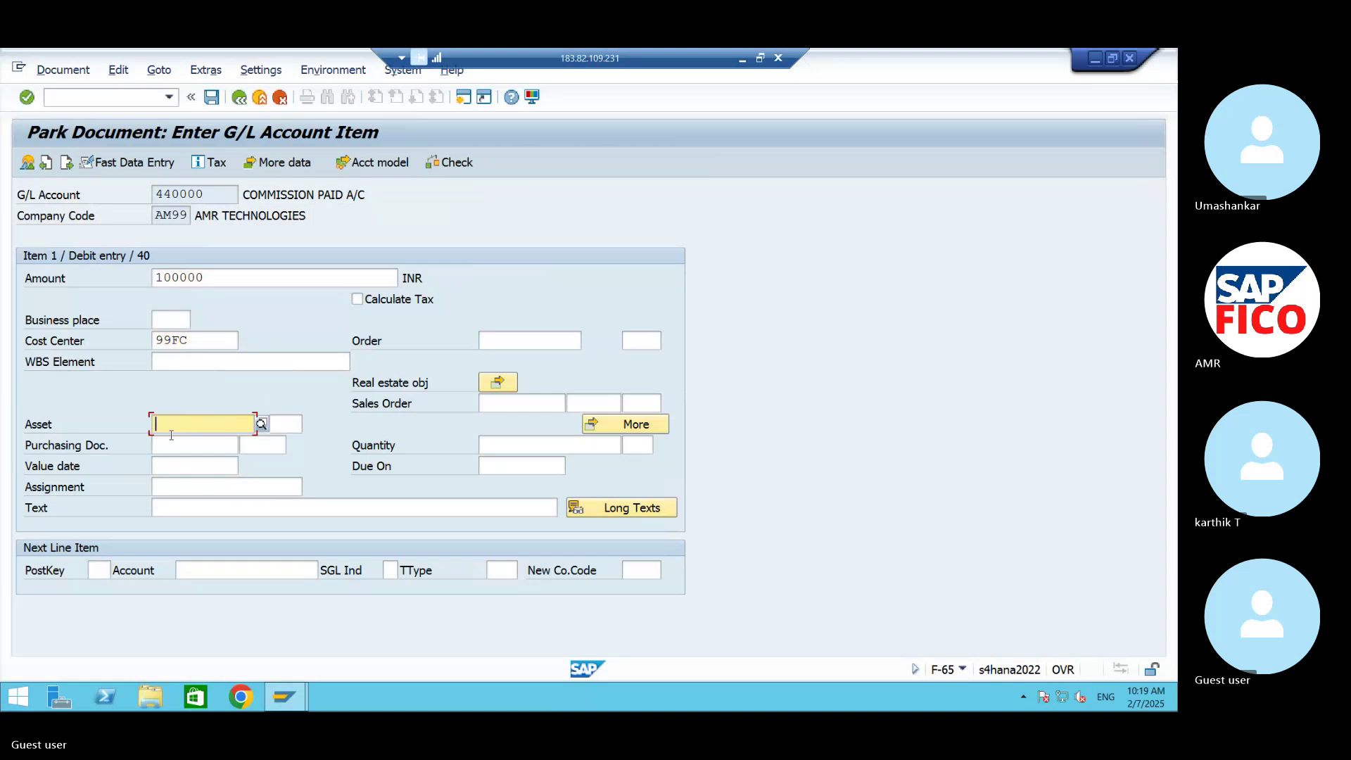
{"action": "left_click", "coordinate": [187, 507]}
{"action": "type", "text": "COMMI"}
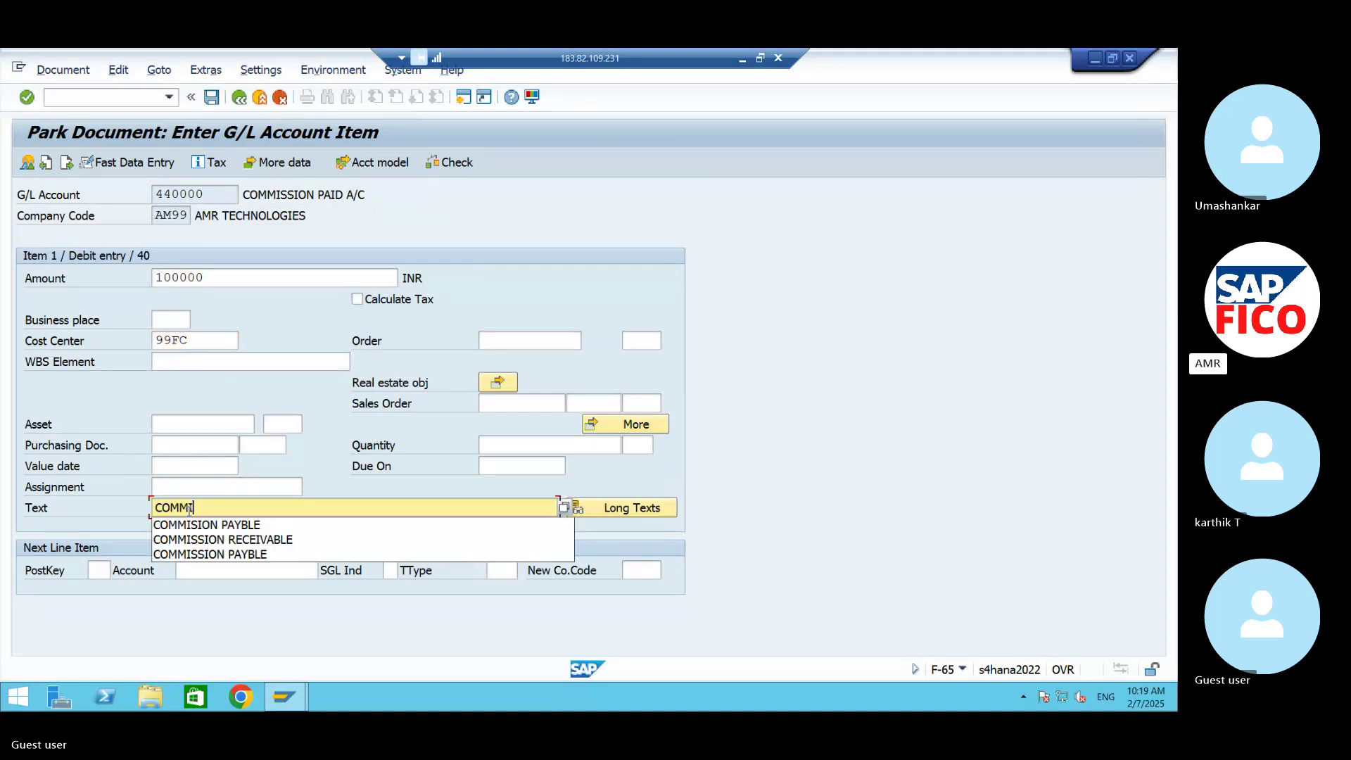
{"action": "type", "text": "SIO"}
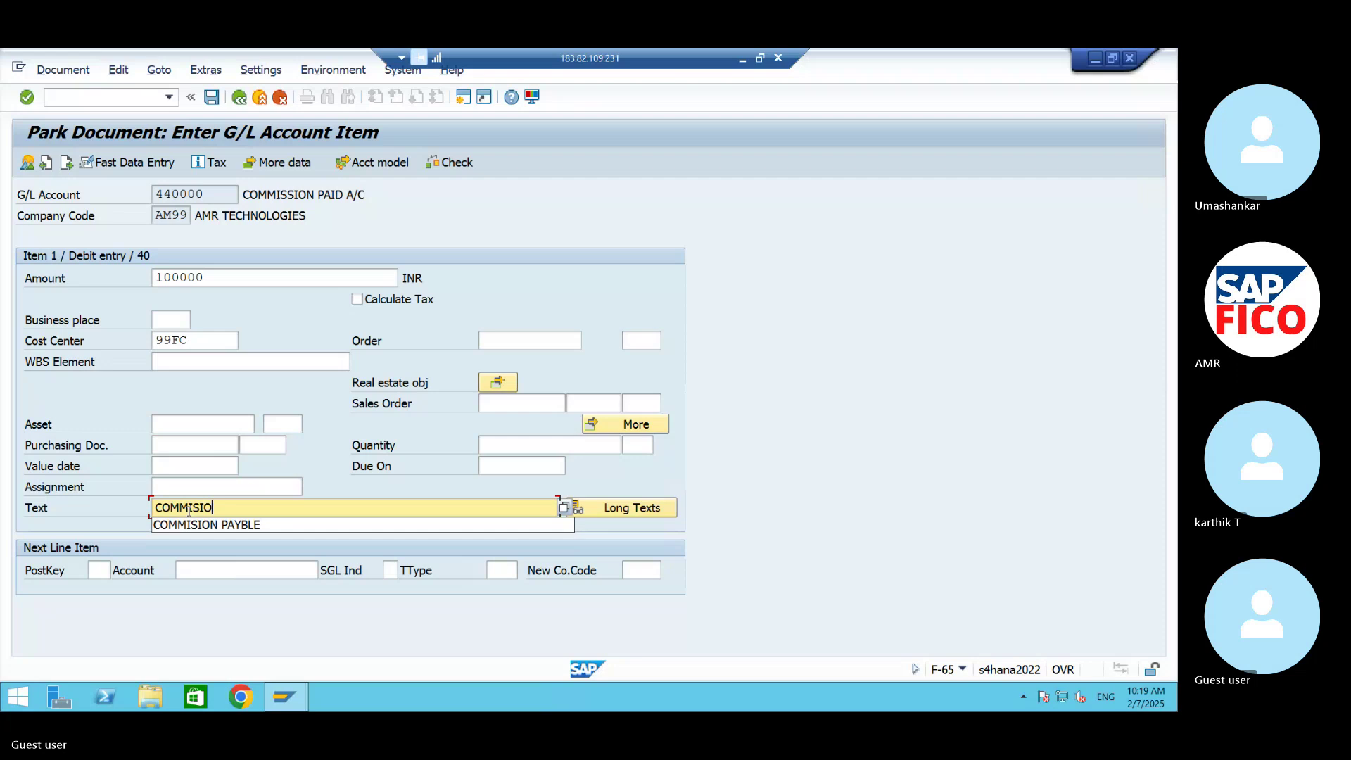
{"action": "left_click", "coordinate": [220, 526]}
Step: Add a second line item with posting key 50 and G/L account 220000, CASH A/C
{"action": "left_click", "coordinate": [98, 568]}
{"action": "type", "text": "50"}
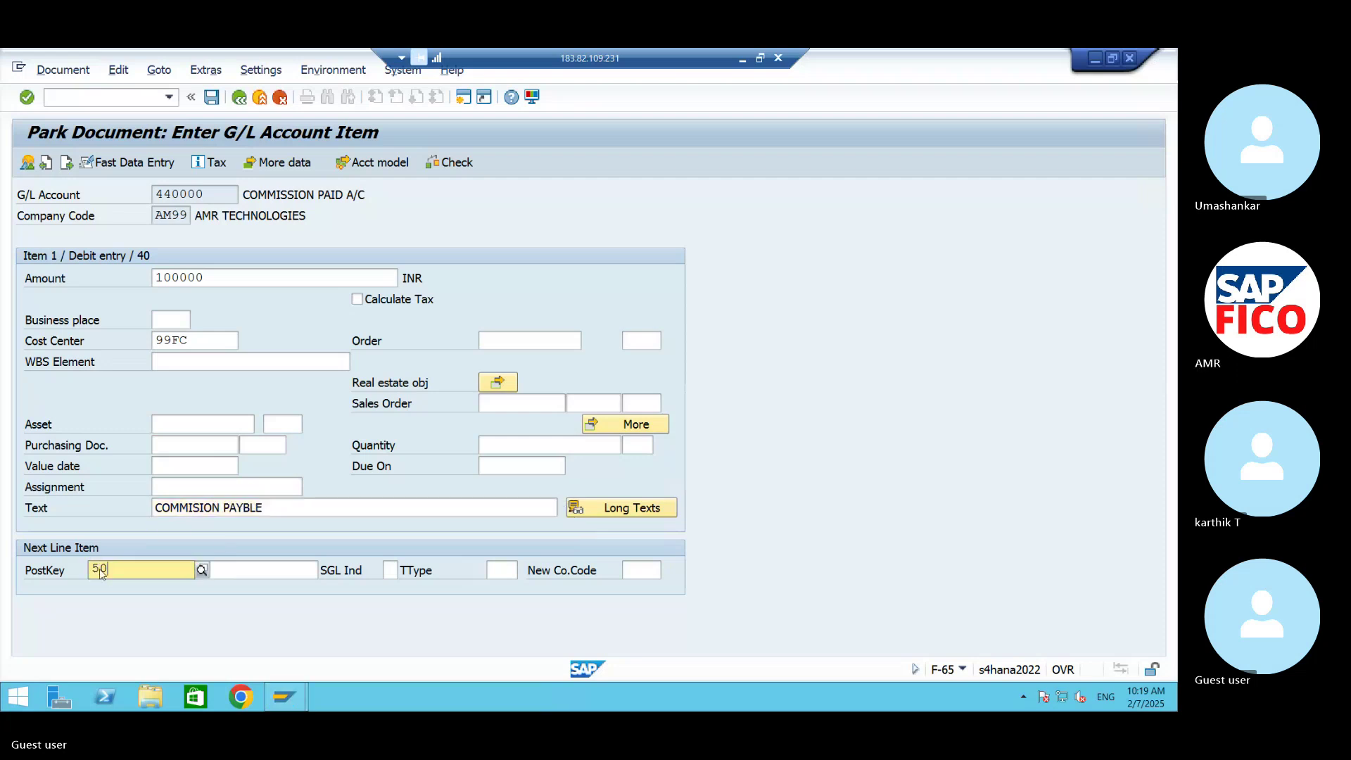
{"action": "key", "text": "Tab"}
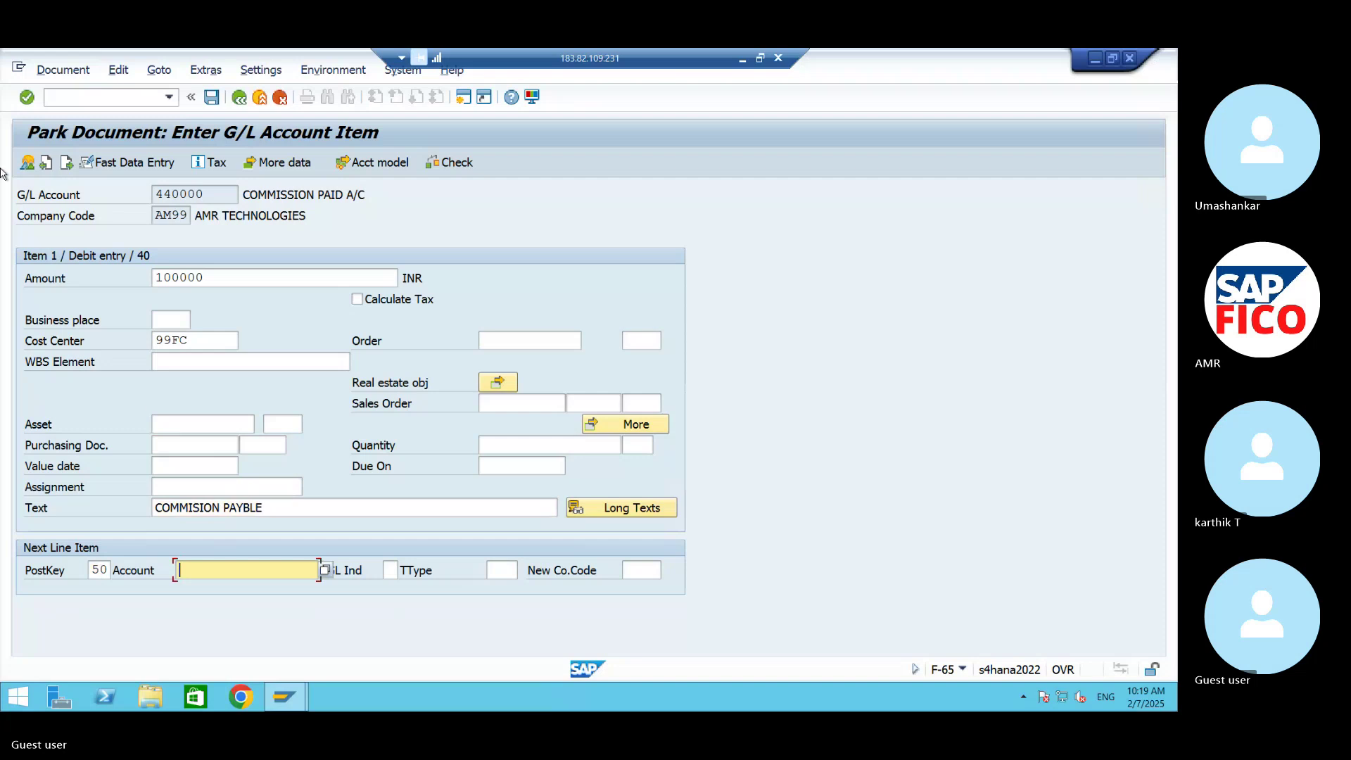
{"action": "left_click", "coordinate": [324, 571]}
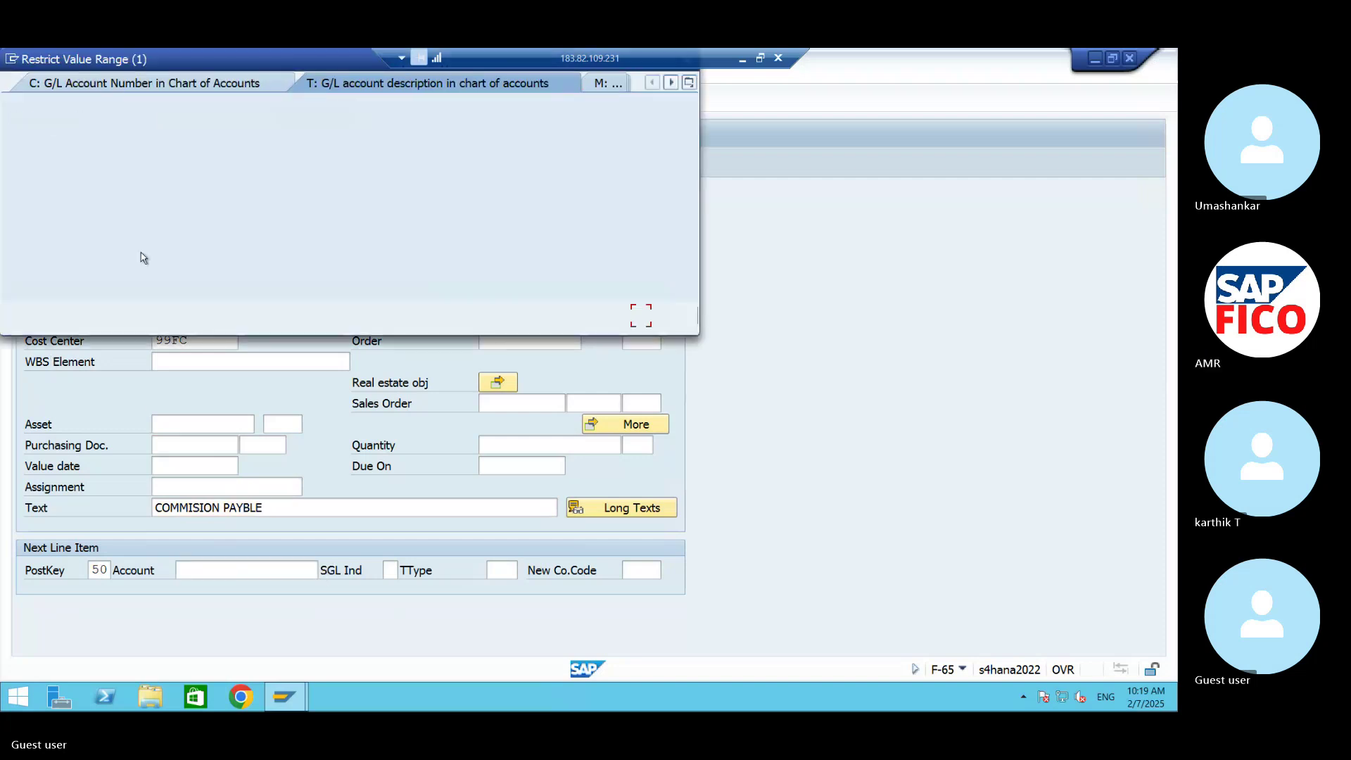
{"action": "left_click", "coordinate": [638, 314]}
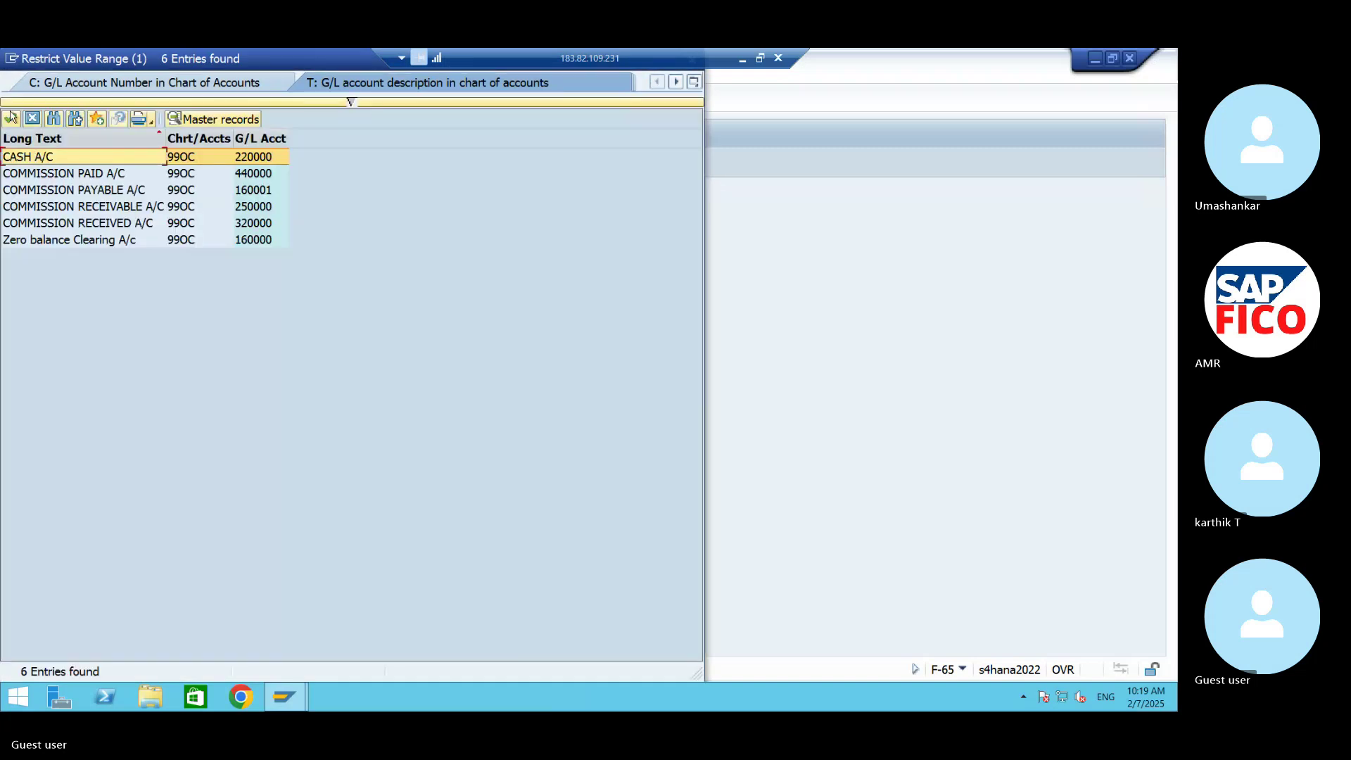
{"action": "left_click", "coordinate": [11, 118]}
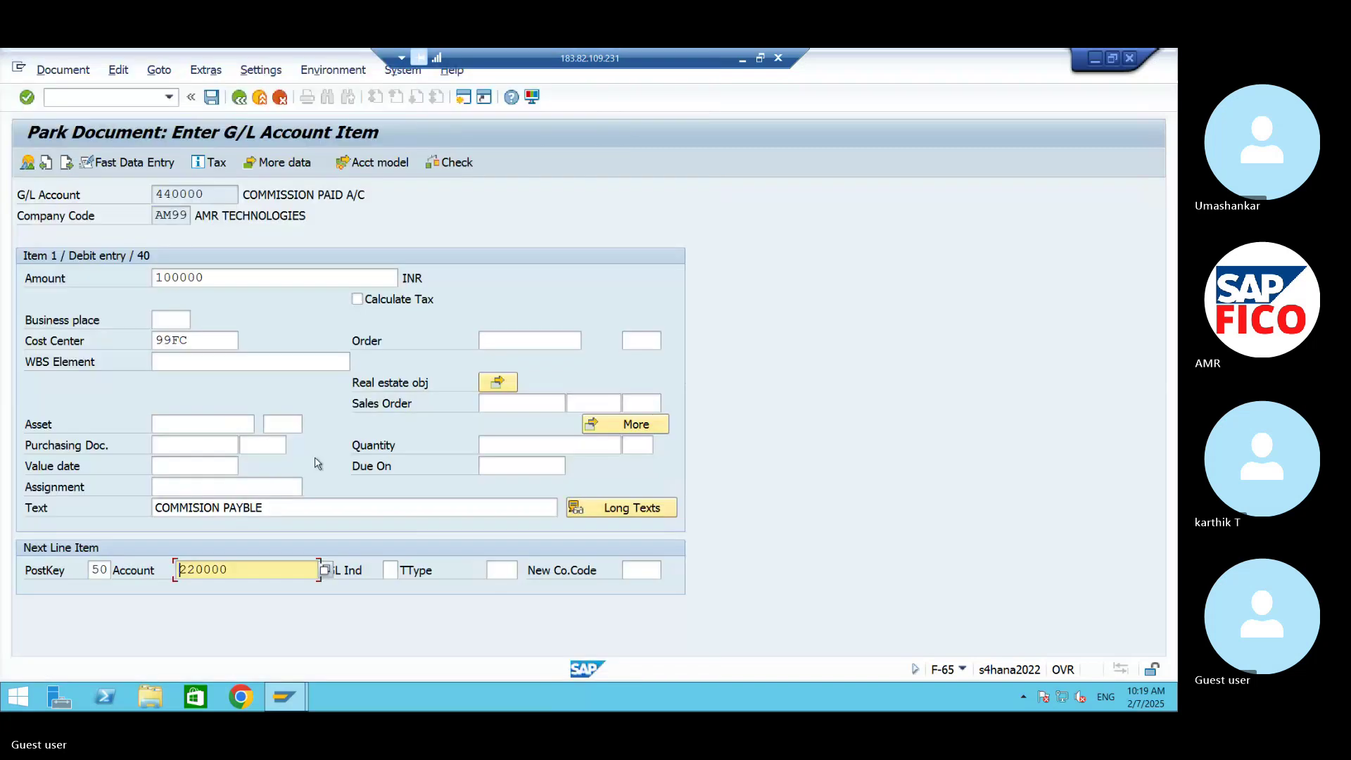
{"action": "key", "text": "Return"}
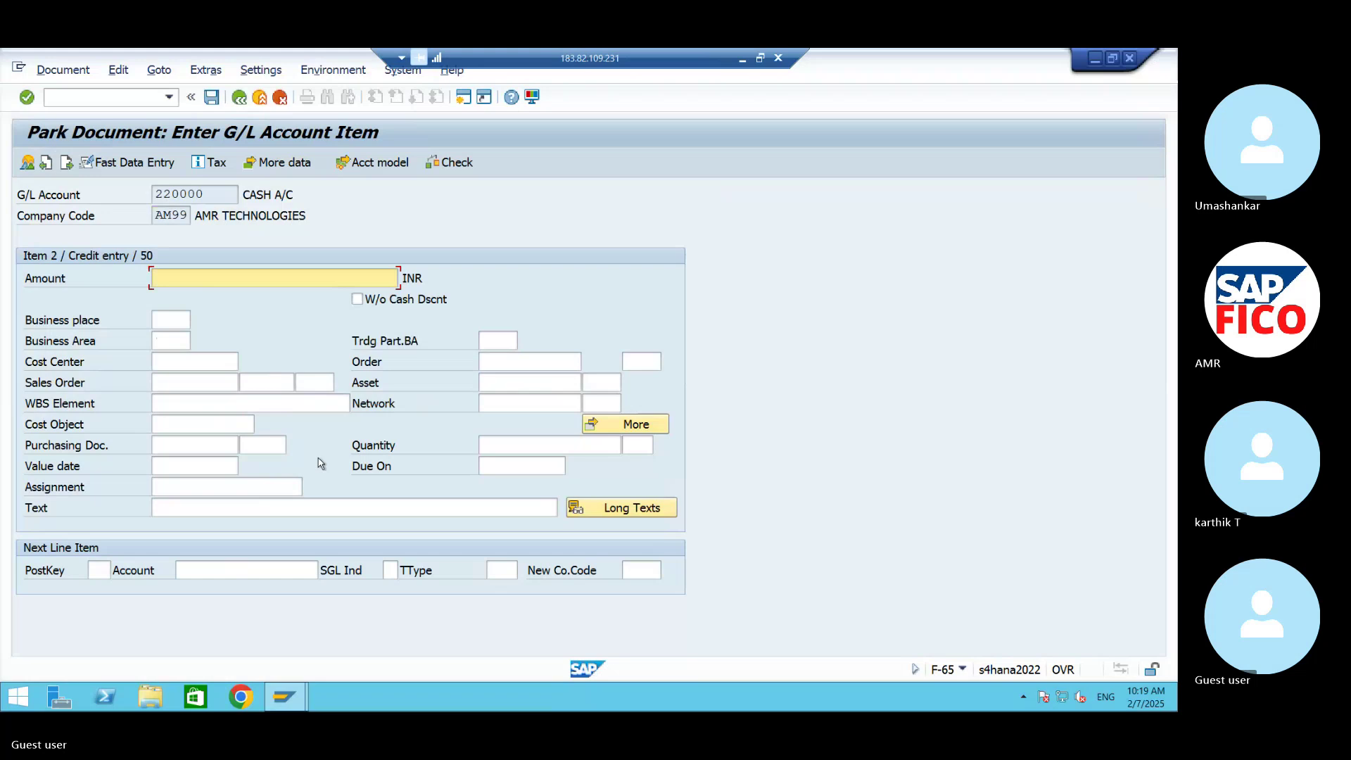
Step: Complete the credit item with amount *, text +, cost center 99FC and business area AMHB
{"action": "type", "text": "*"}
{"action": "left_click", "coordinate": [252, 508]}
{"action": "type", "text": "+"}
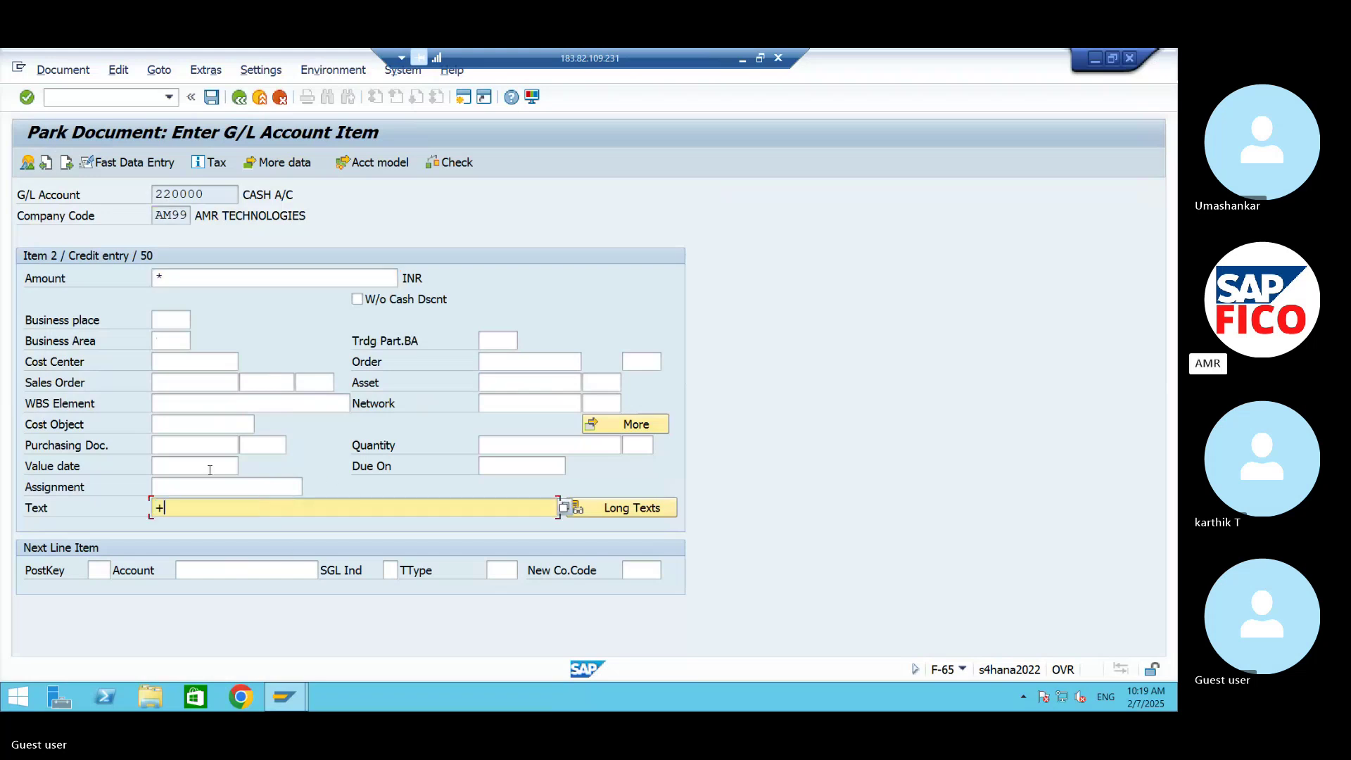
{"action": "left_click", "coordinate": [201, 363]}
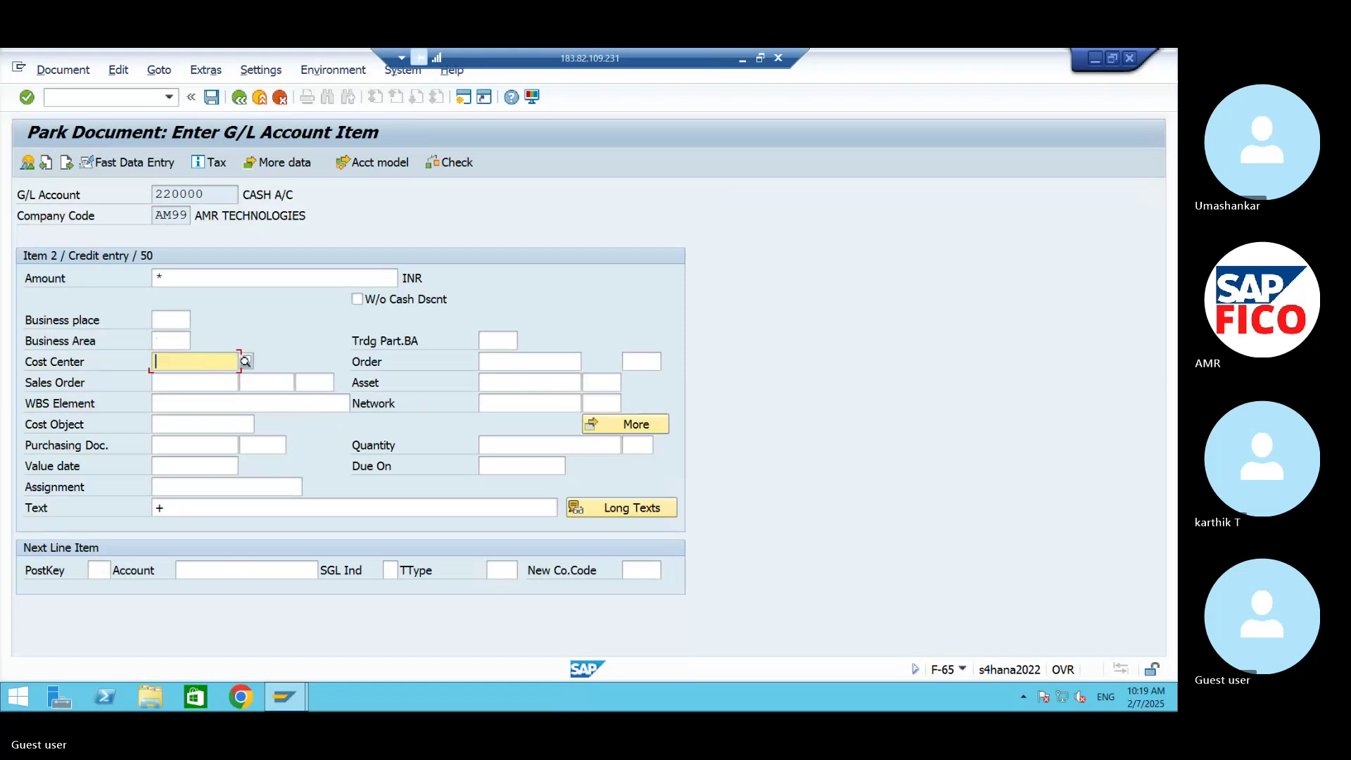
{"action": "type", "text": "99FC"}
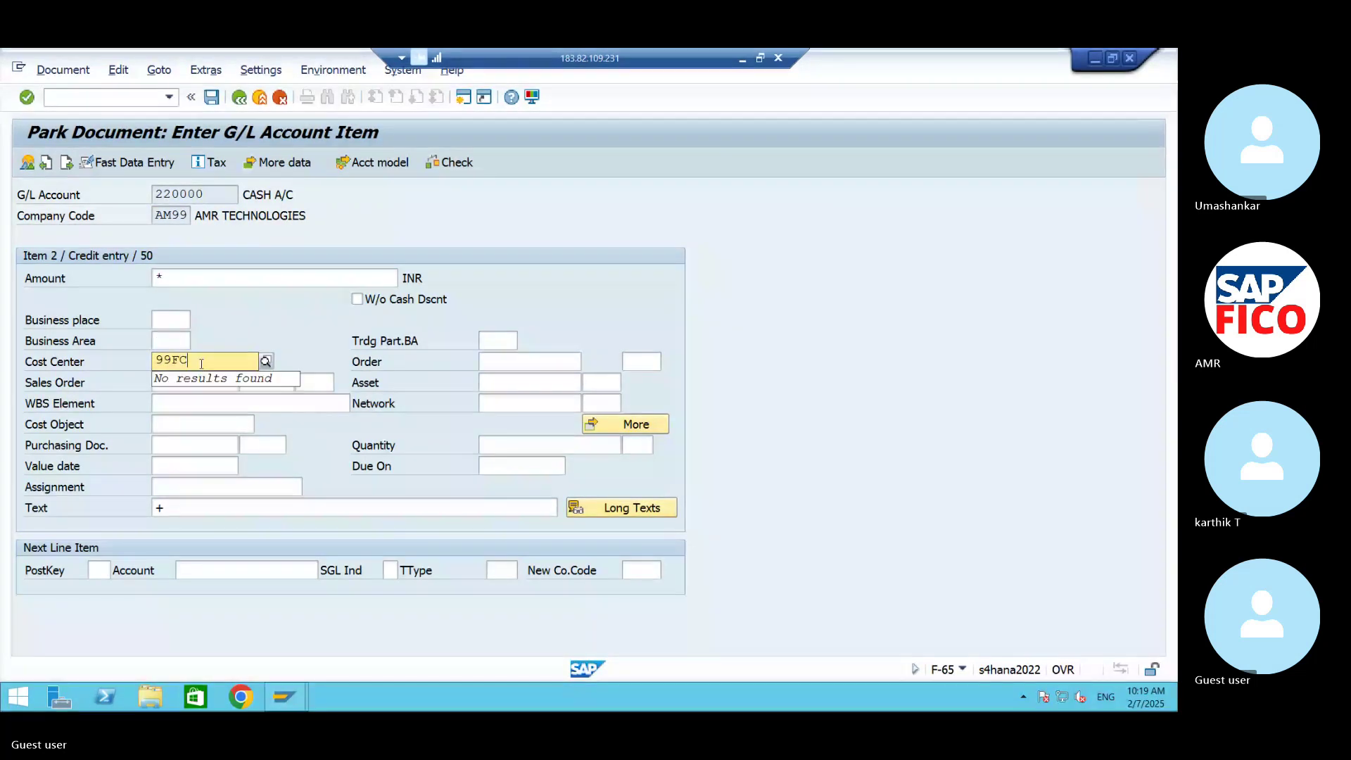
{"action": "key", "text": "Return"}
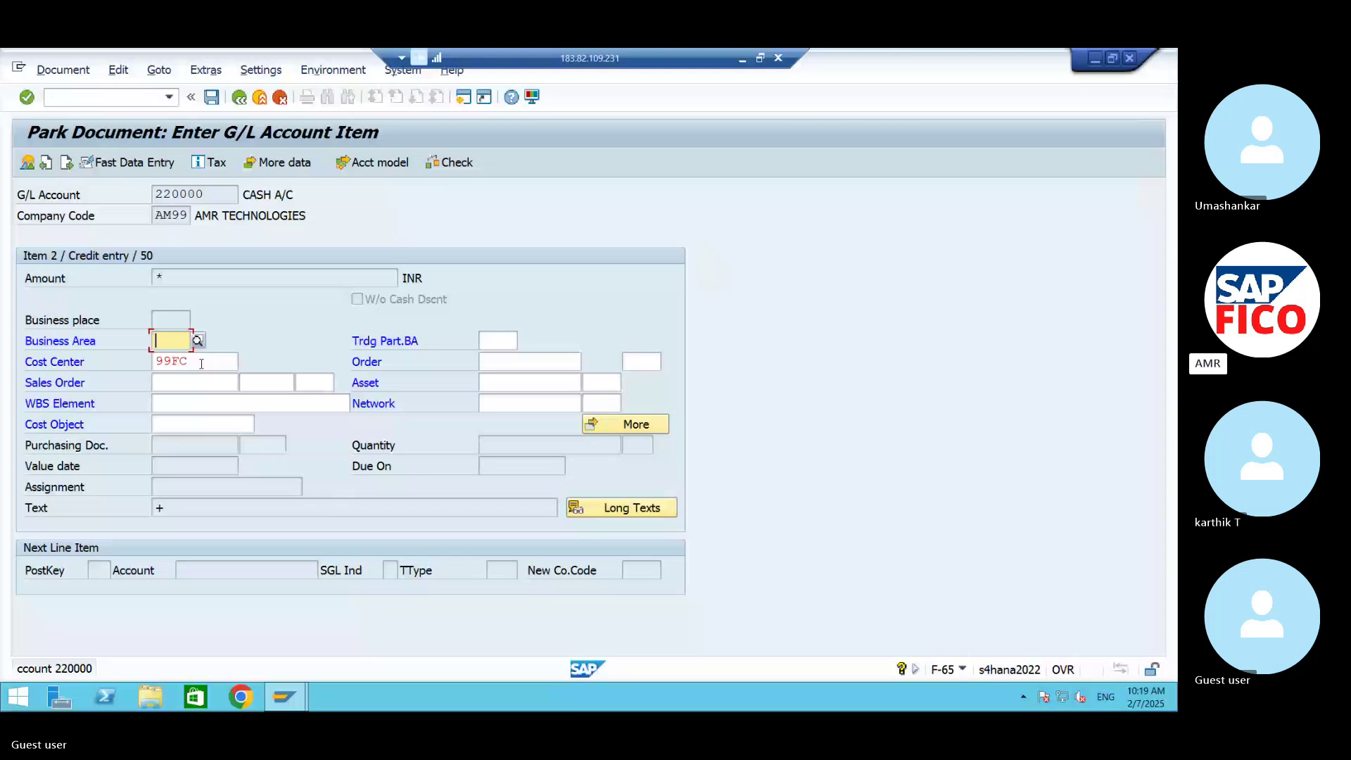
{"action": "type", "text": "AMHB"}
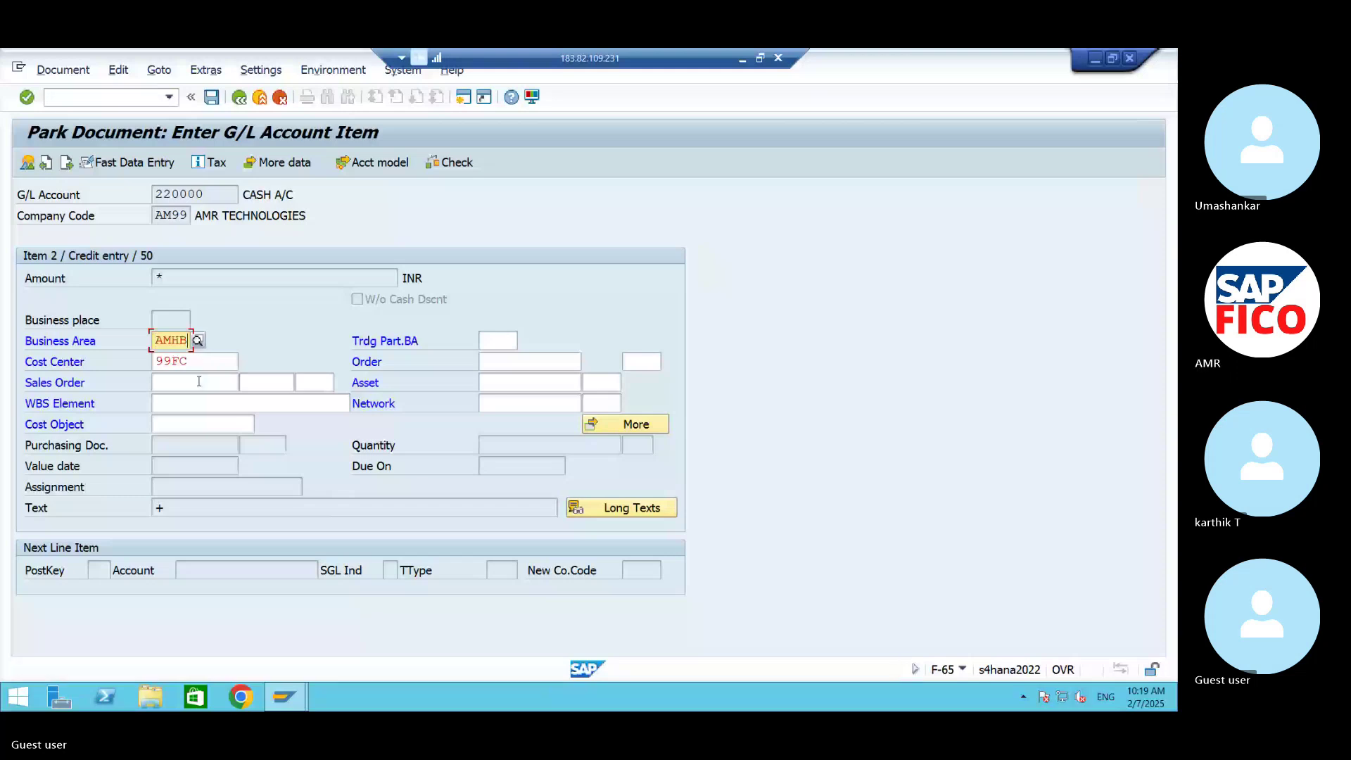
{"action": "key", "text": "Return"}
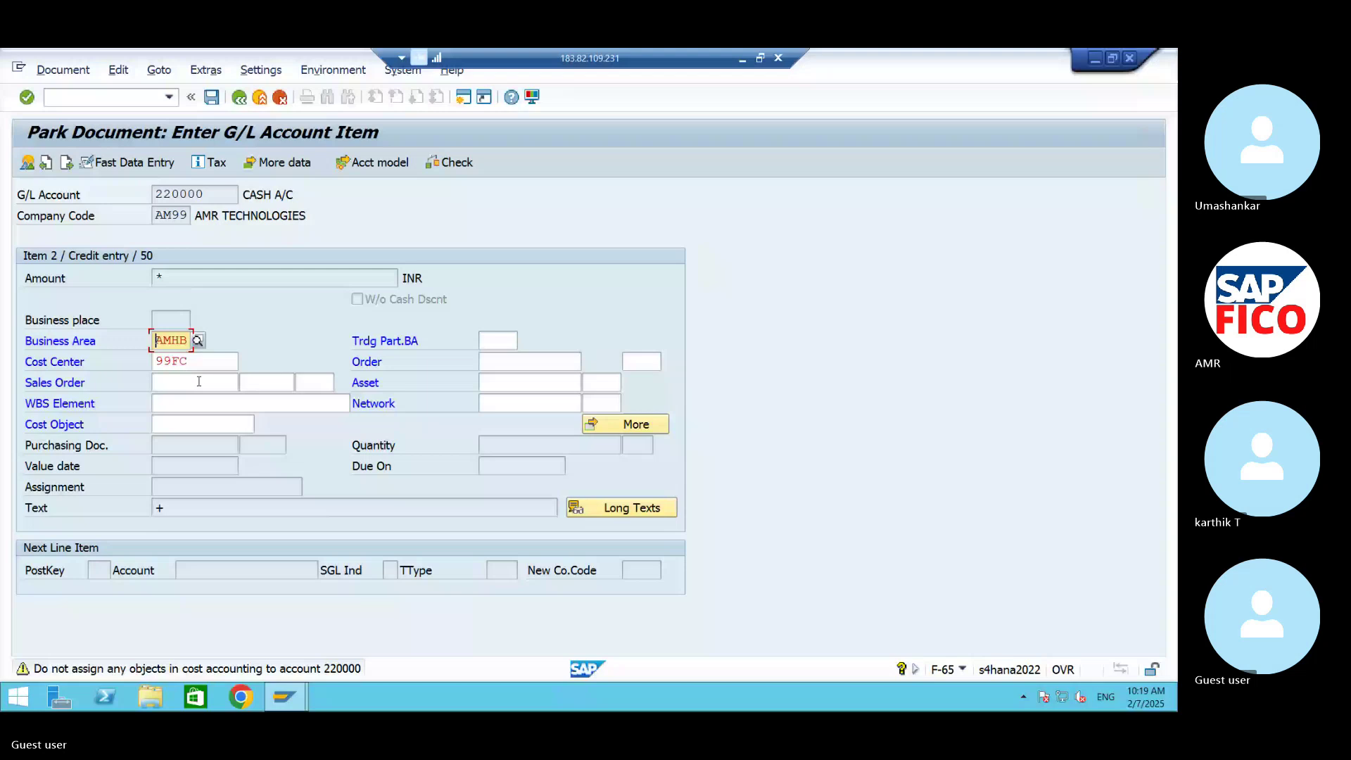
{"action": "key", "text": "Return"}
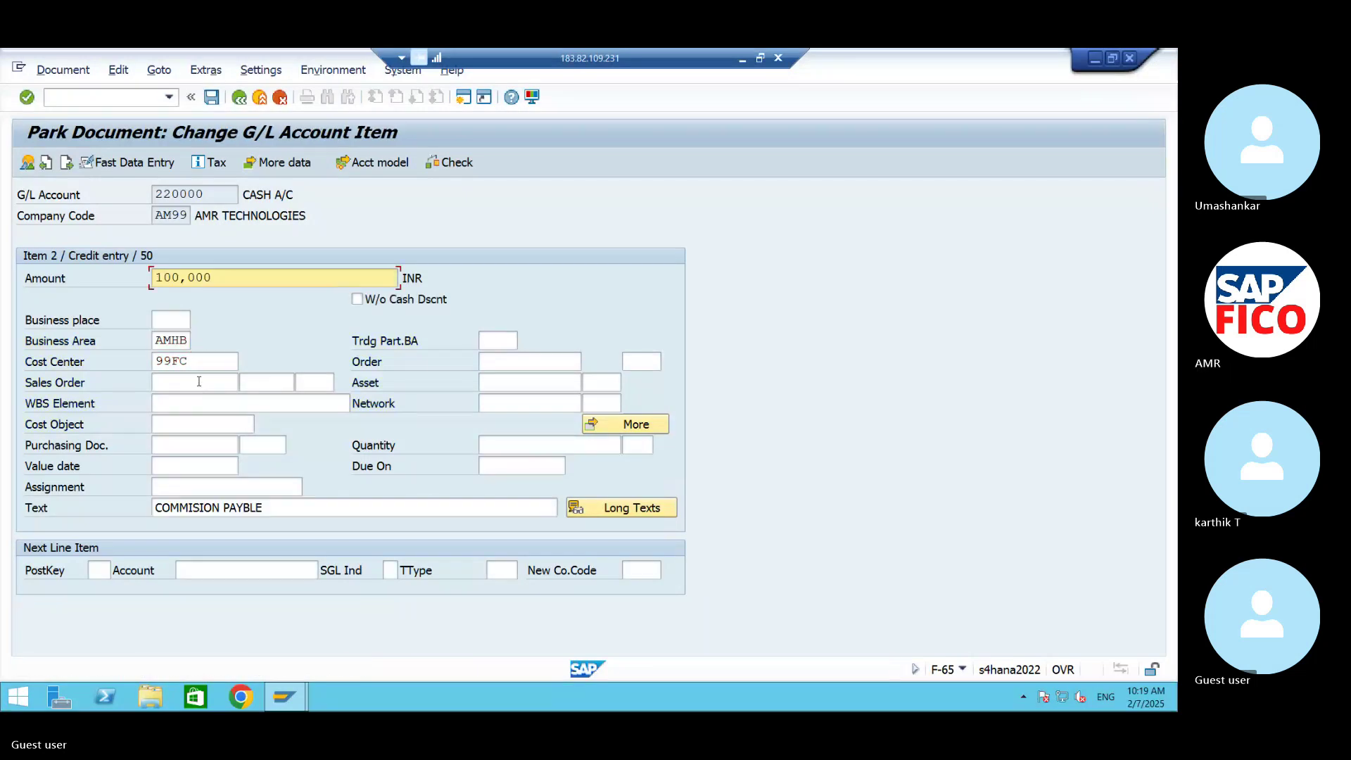
Step: Park the commission document with its debit and credit items
{"action": "left_click", "coordinate": [74, 78]}
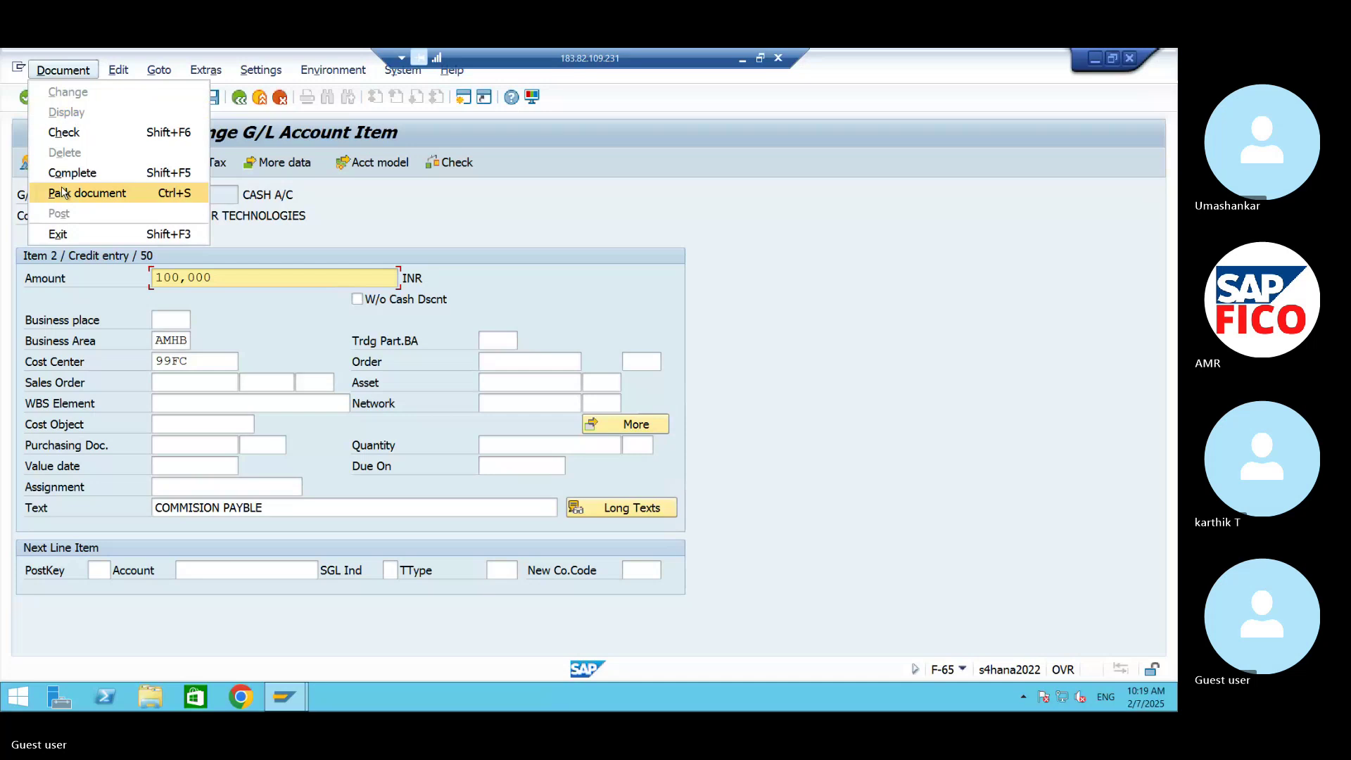
{"action": "left_click", "coordinate": [139, 199]}
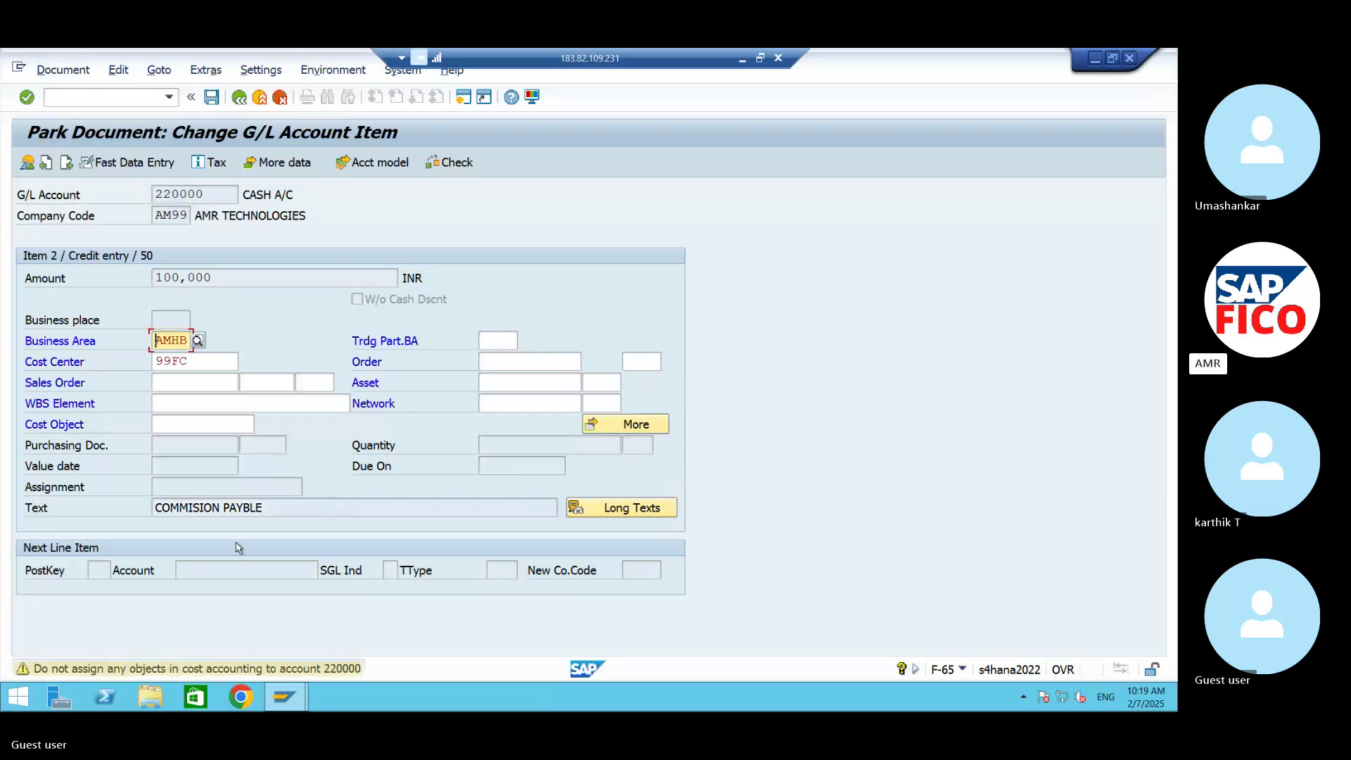
{"action": "key", "text": "ctrl+s"}
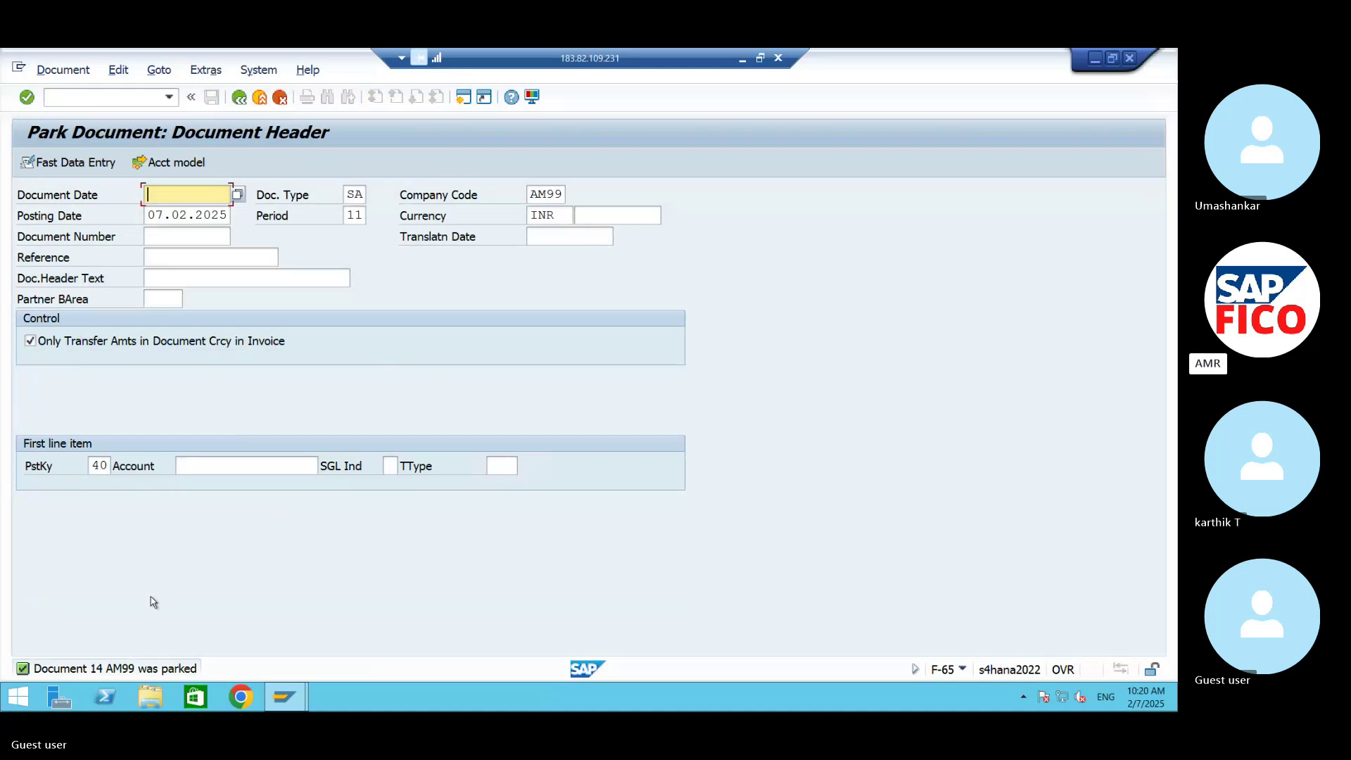
Step: Begin the transaction command with /NFB and switch to the Word notes to look up the parked document display code
{"action": "left_click", "coordinate": [79, 99]}
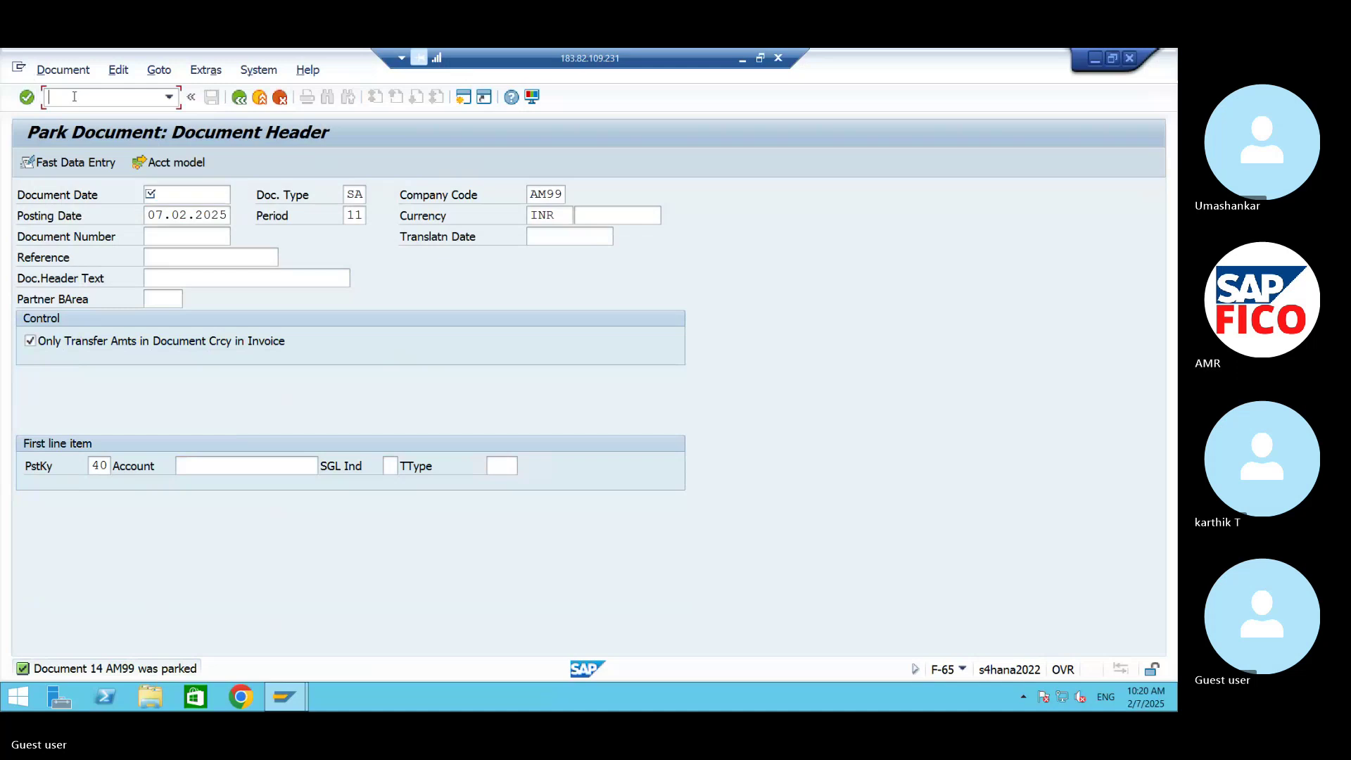
{"action": "type", "text": "/NFB"}
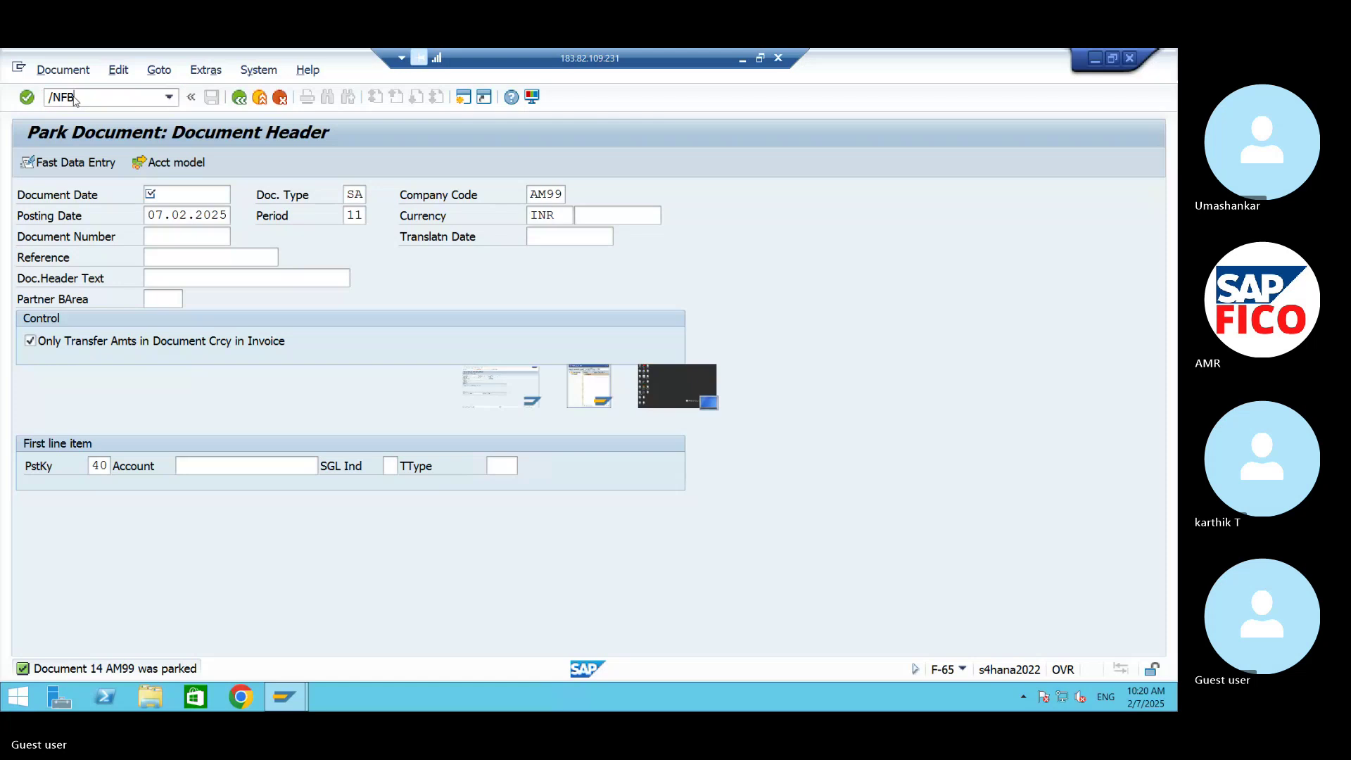
{"action": "key", "text": "Return"}
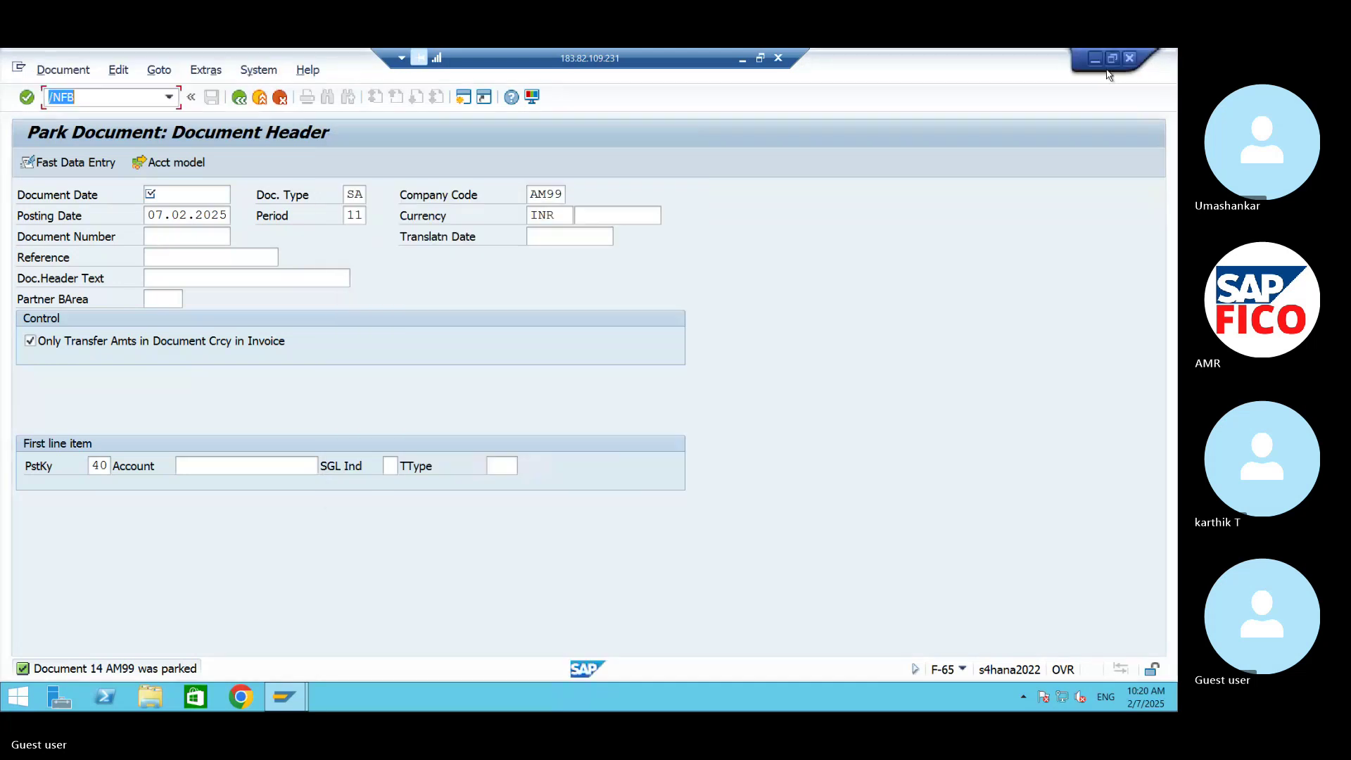
{"action": "left_click", "coordinate": [1096, 61]}
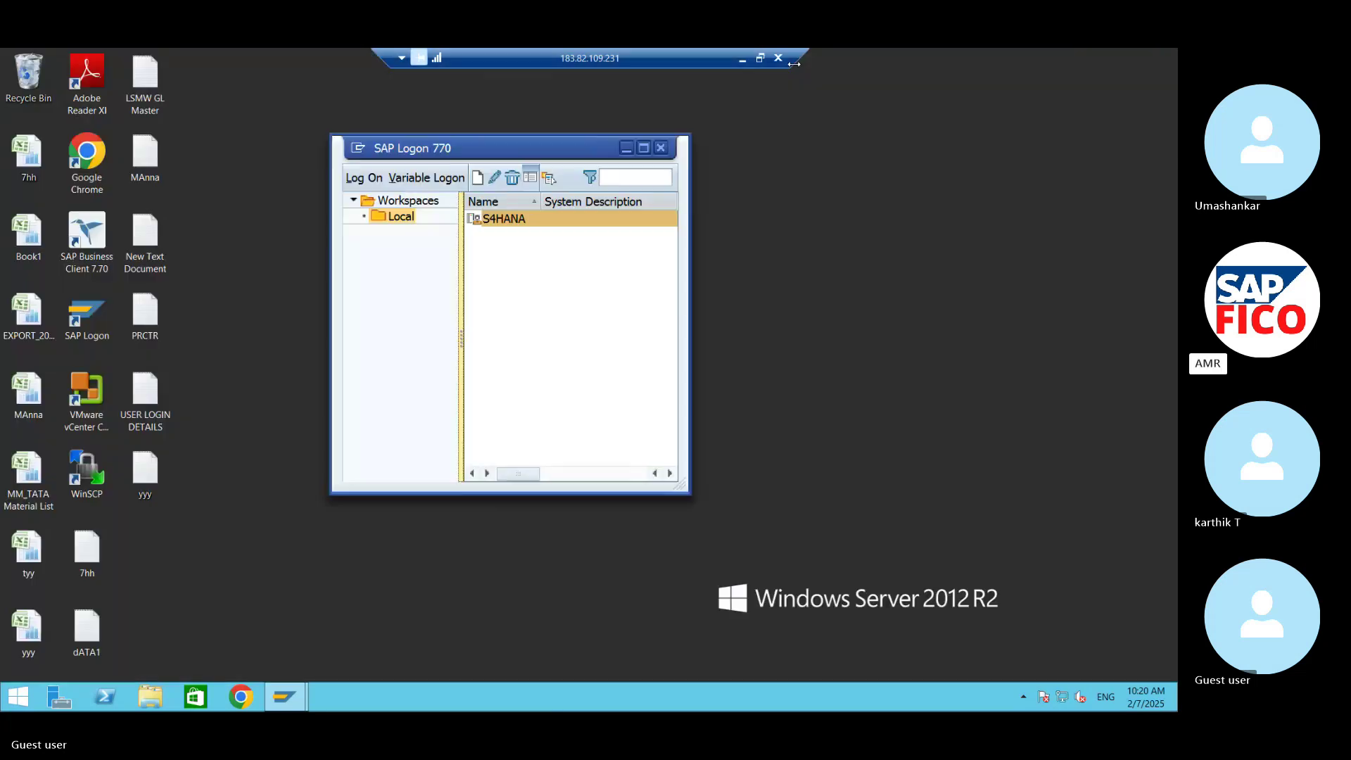
{"action": "left_click", "coordinate": [741, 57]}
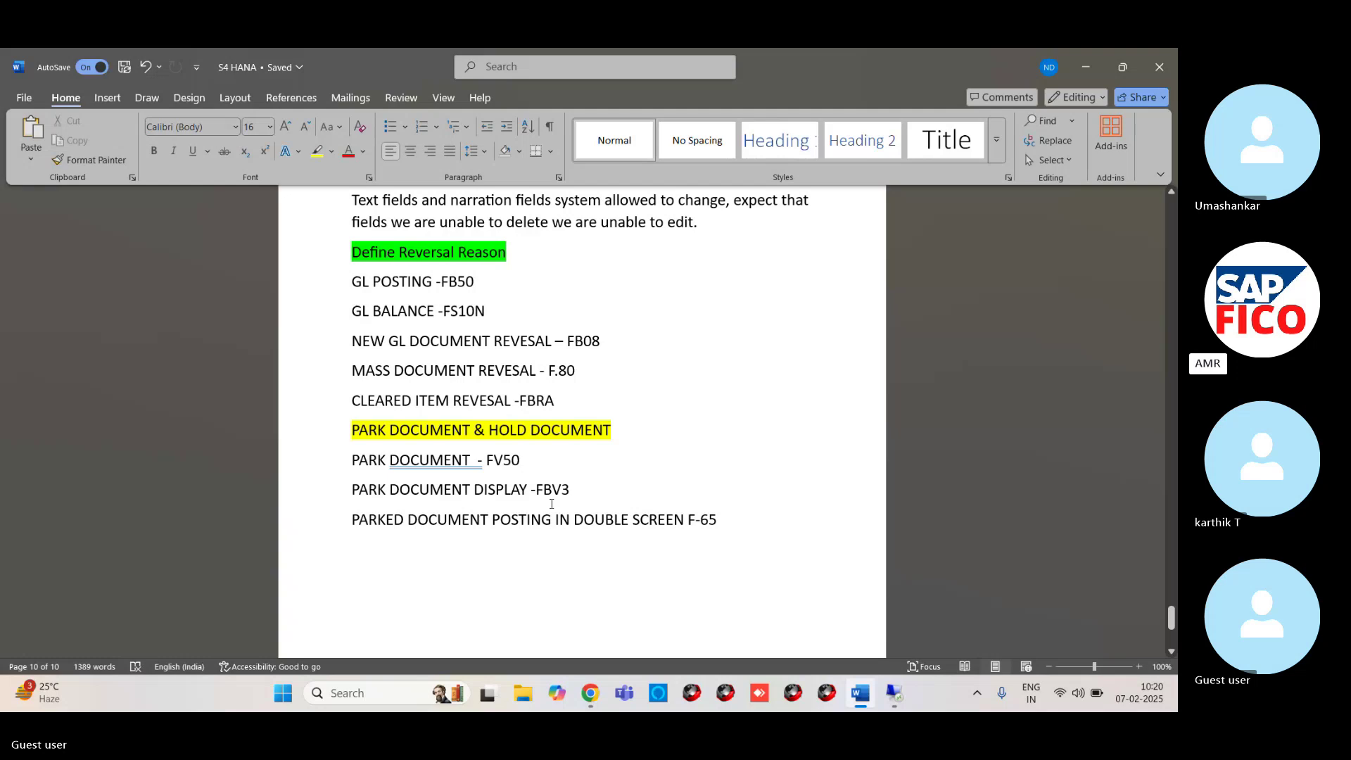
Step: Return to the SAP session on the remote desktop and start transaction FBV3
{"action": "left_click", "coordinate": [894, 693]}
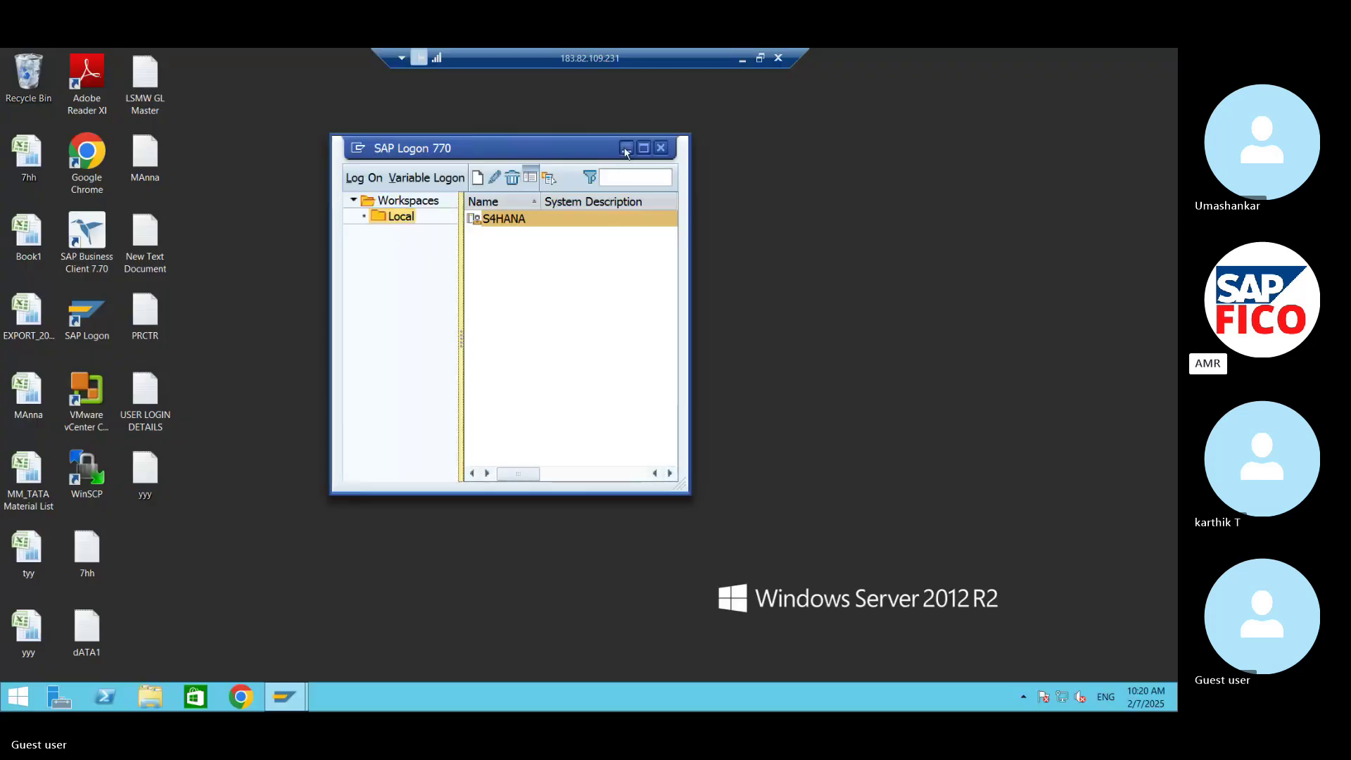
{"action": "left_click", "coordinate": [626, 149]}
{"action": "mouse_move", "coordinate": [294, 709]}
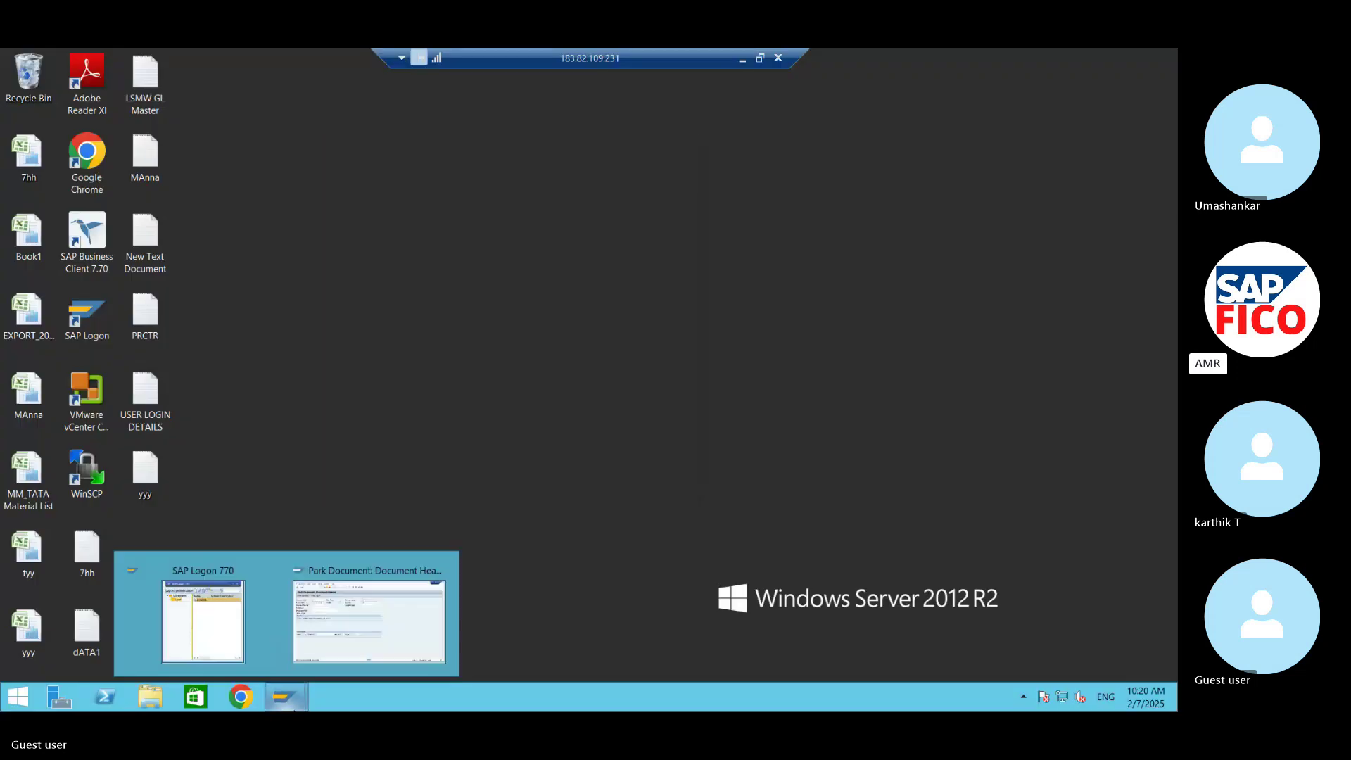
{"action": "left_click", "coordinate": [368, 622]}
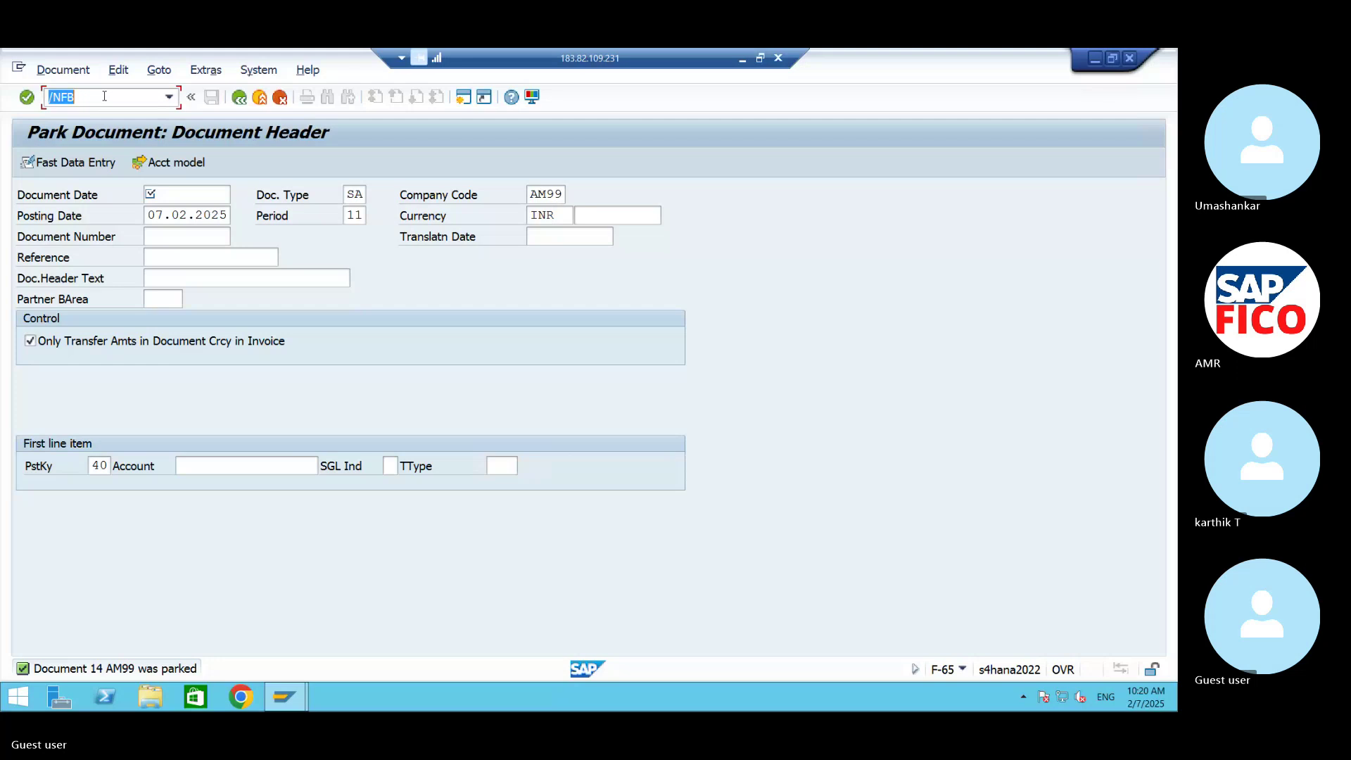
{"action": "left_click", "coordinate": [104, 97]}
{"action": "key", "text": "Return"}
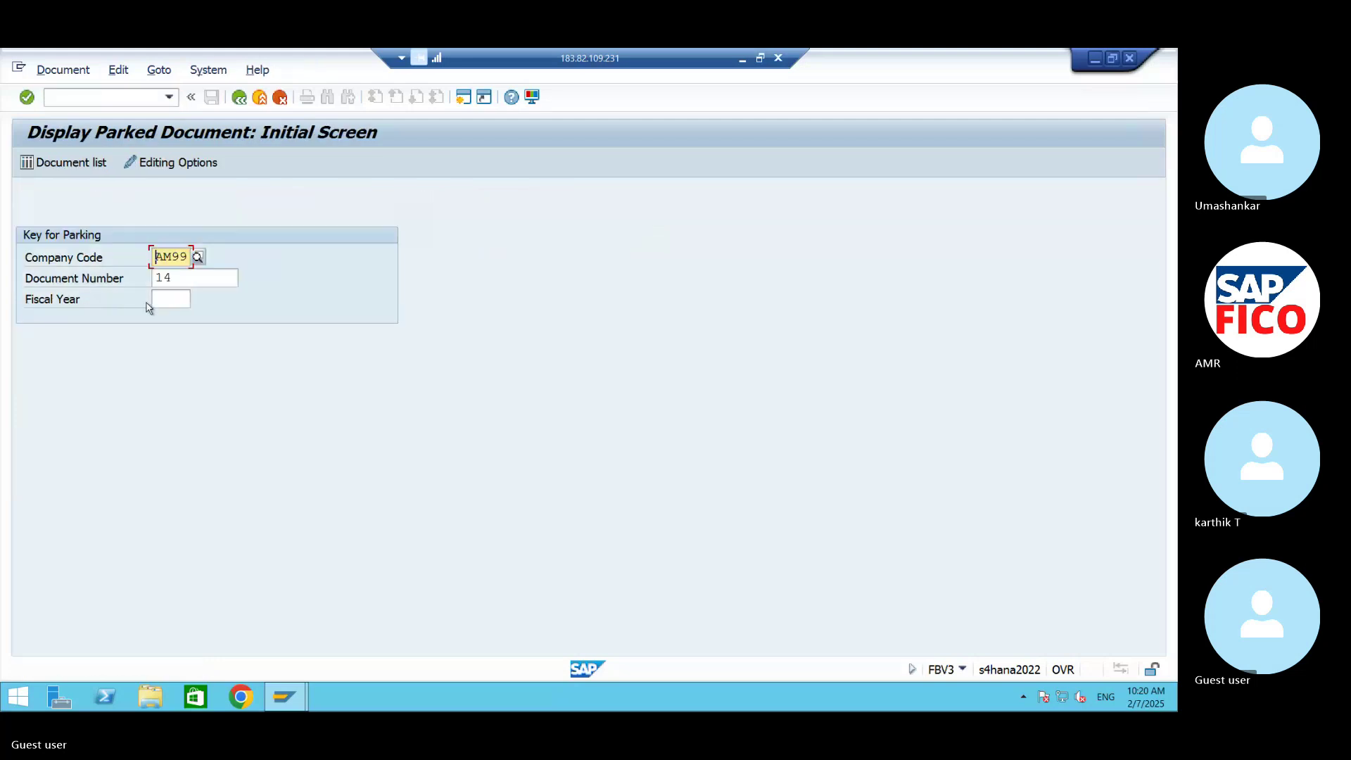
Step: Set the fiscal year to 2024 and list the parked documents of company code AM99
{"action": "left_click", "coordinate": [179, 301]}
{"action": "type", "text": "2024"}
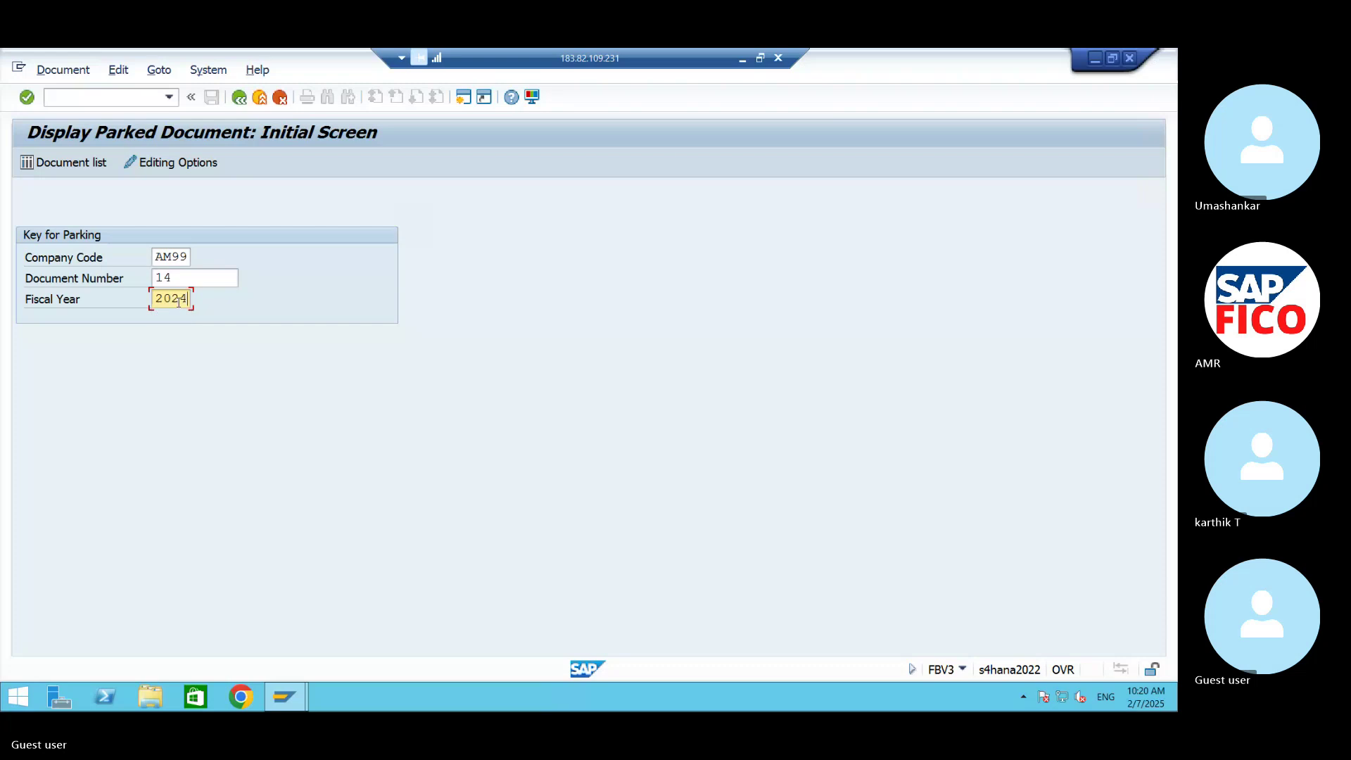
{"action": "left_click", "coordinate": [42, 164]}
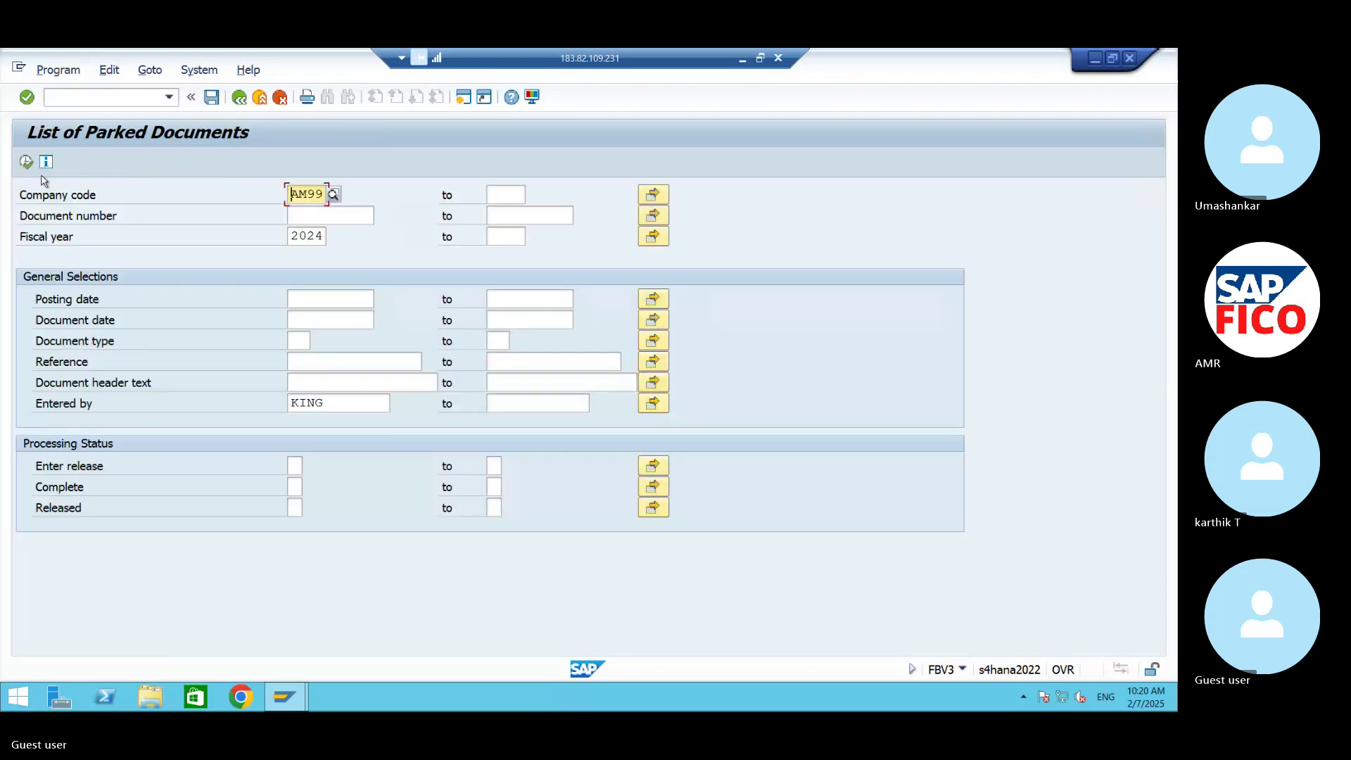
{"action": "left_click", "coordinate": [26, 162]}
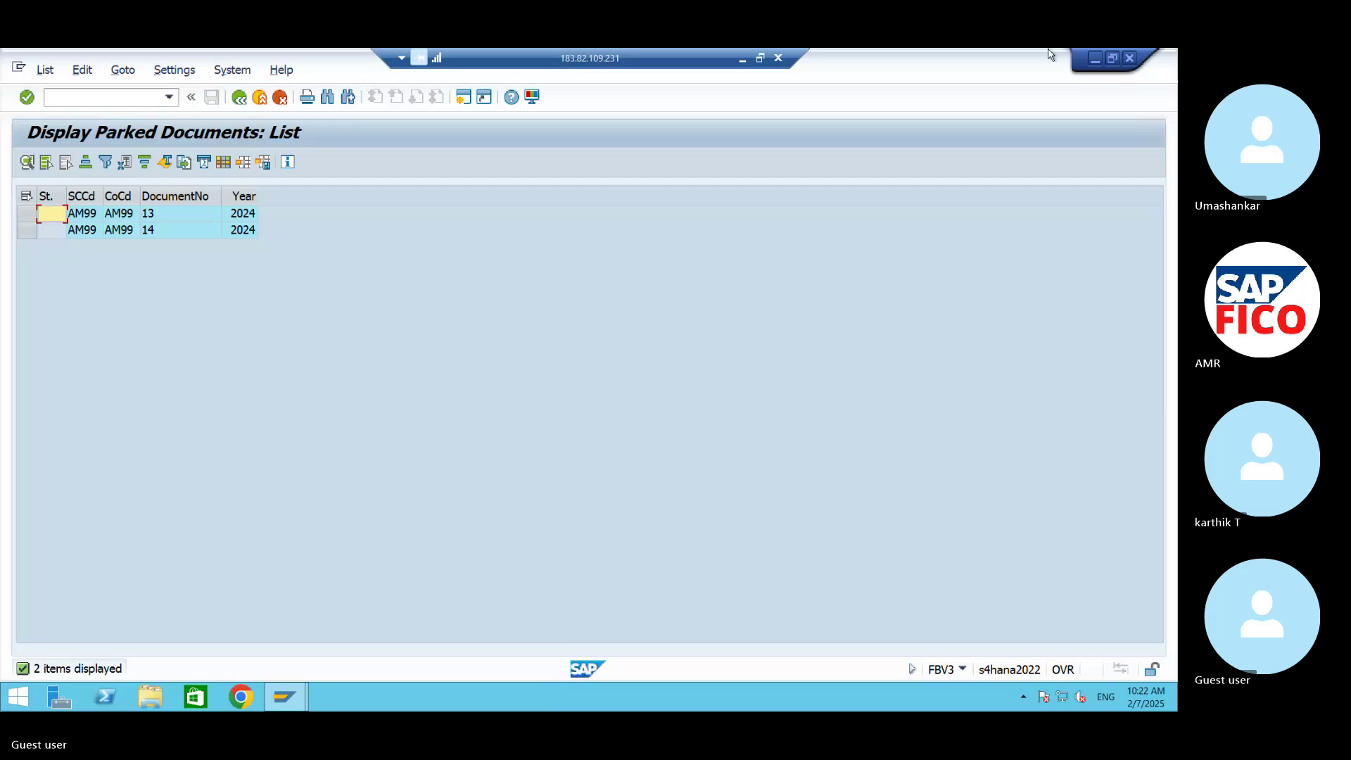
Step: Leave the remote desktop and the Word notes to check the Skype meeting in Chrome
{"action": "left_click", "coordinate": [1094, 61]}
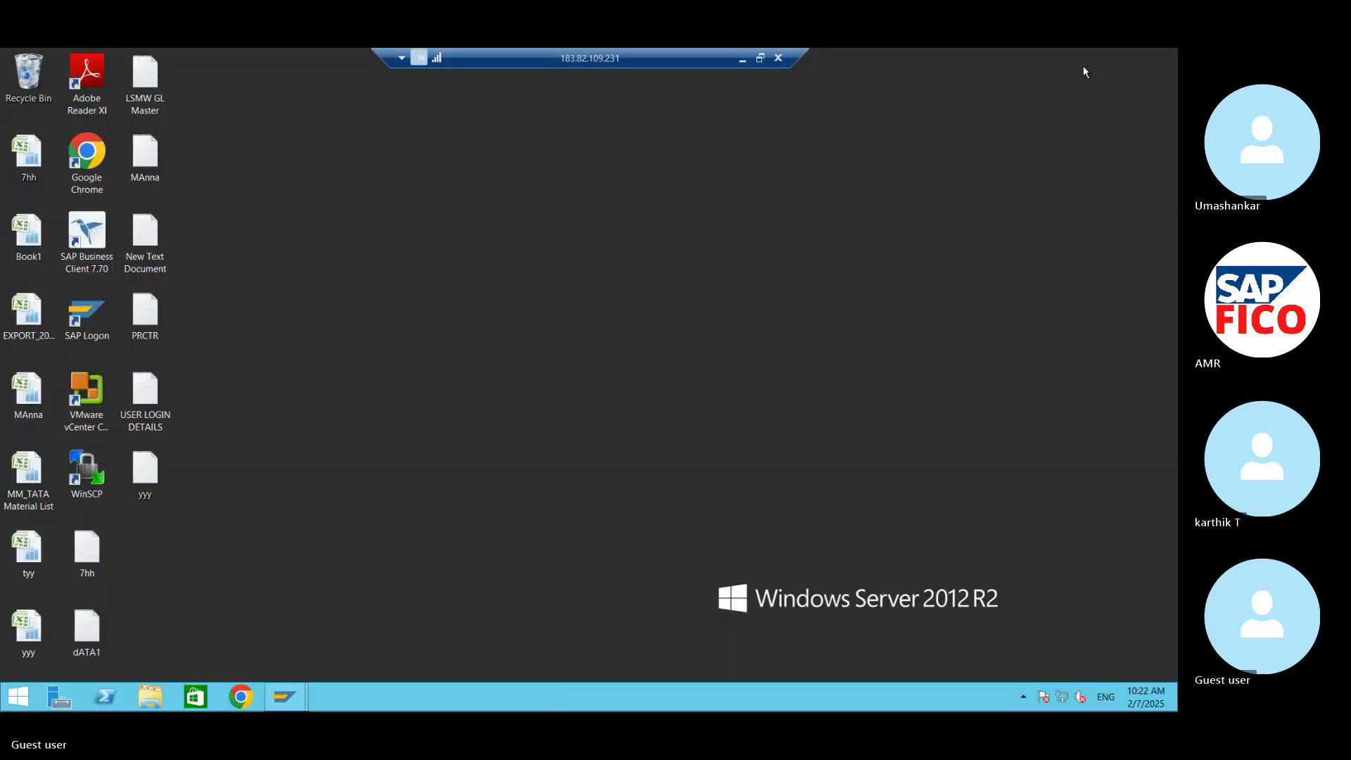
{"action": "left_click", "coordinate": [742, 59]}
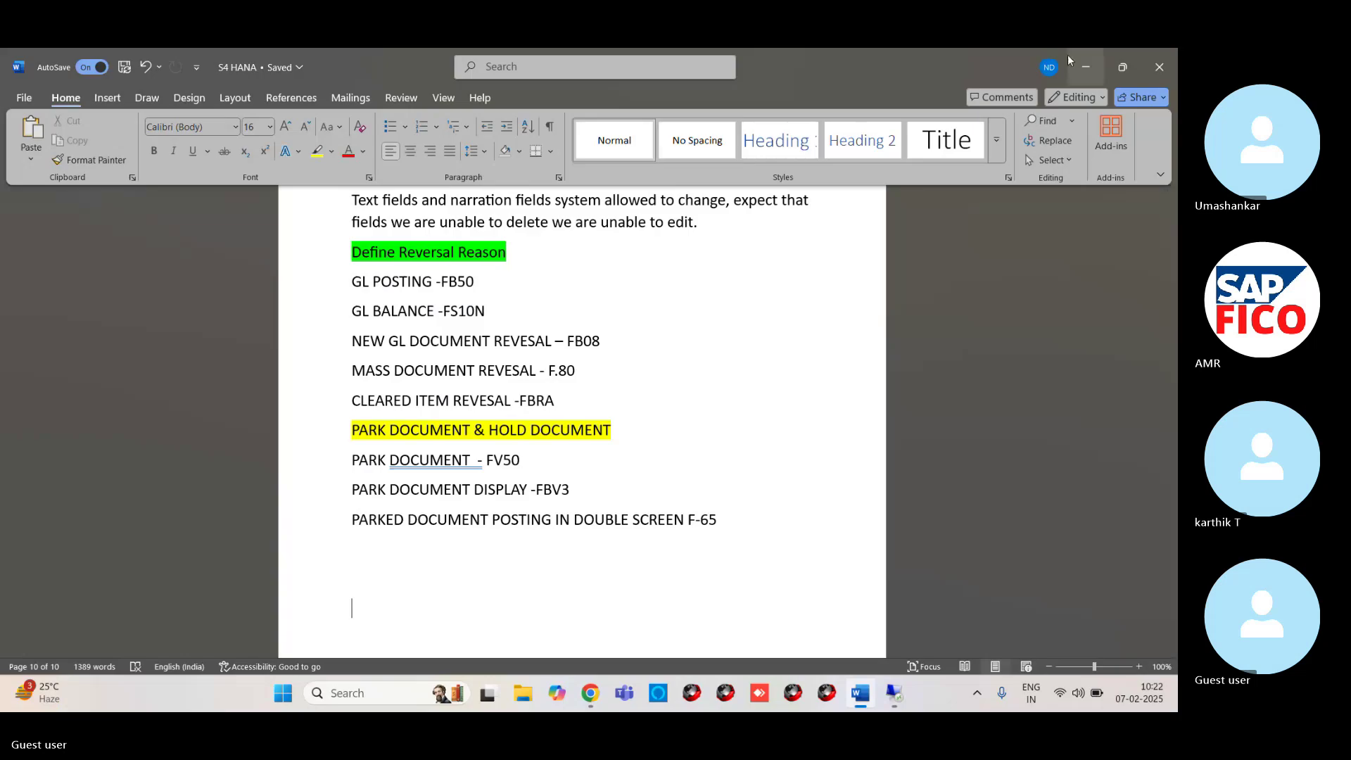
{"action": "left_click", "coordinate": [1084, 65]}
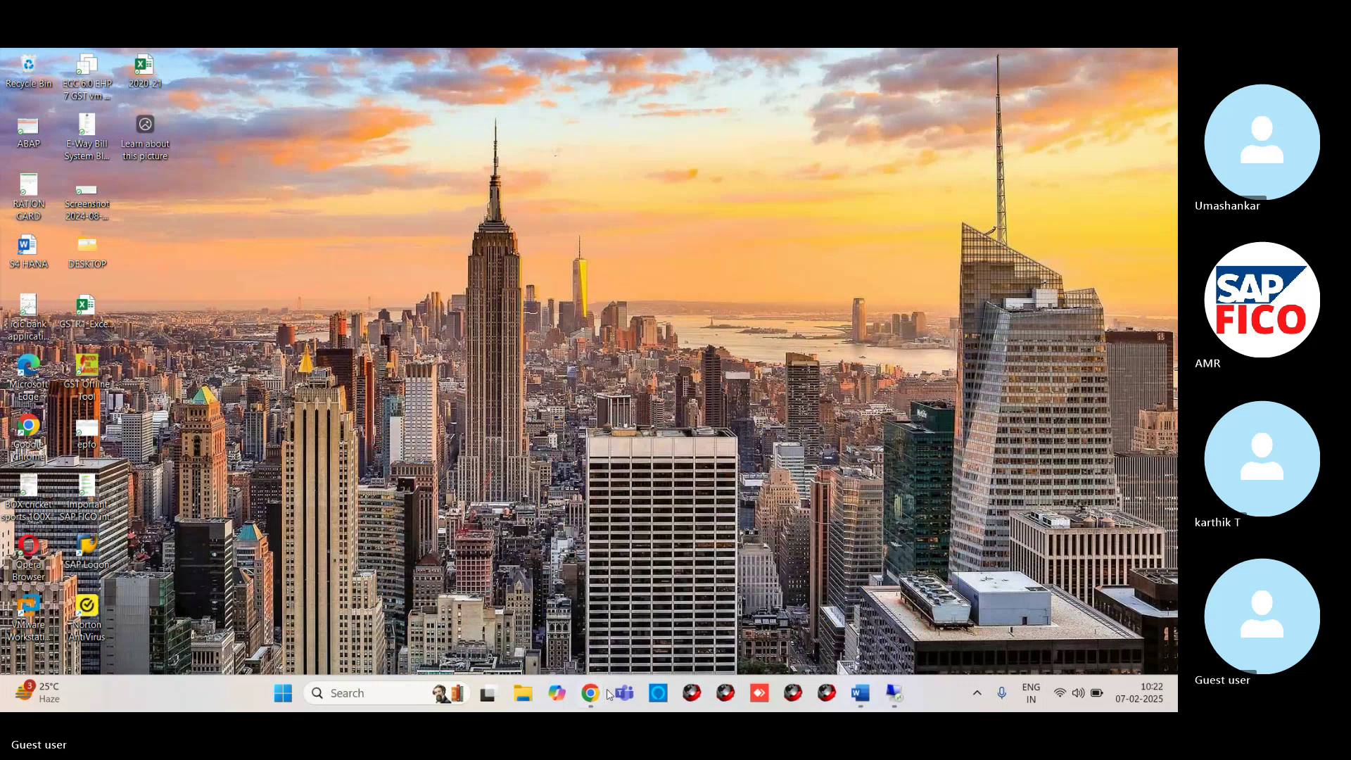
{"action": "left_click", "coordinate": [591, 693]}
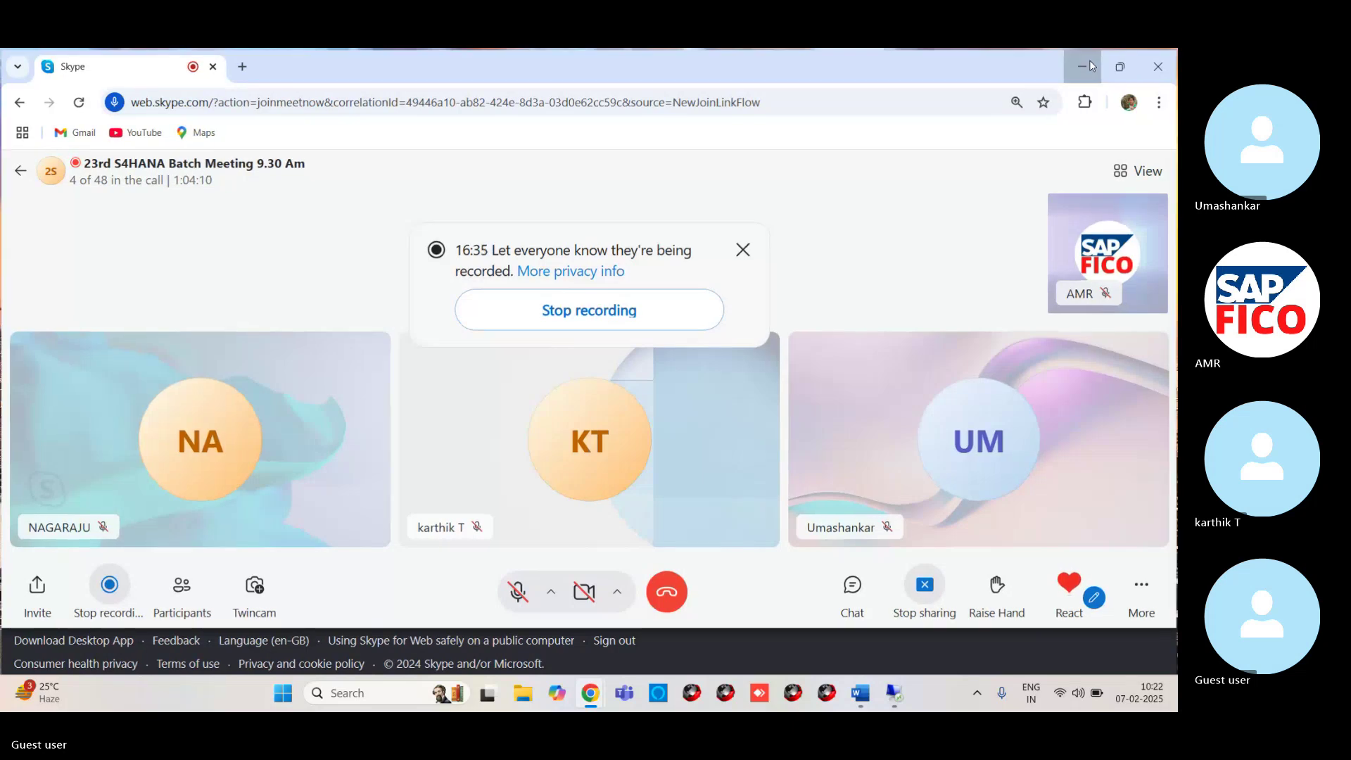
{"action": "left_click", "coordinate": [1089, 66]}
{"action": "left_click", "coordinate": [591, 693]}
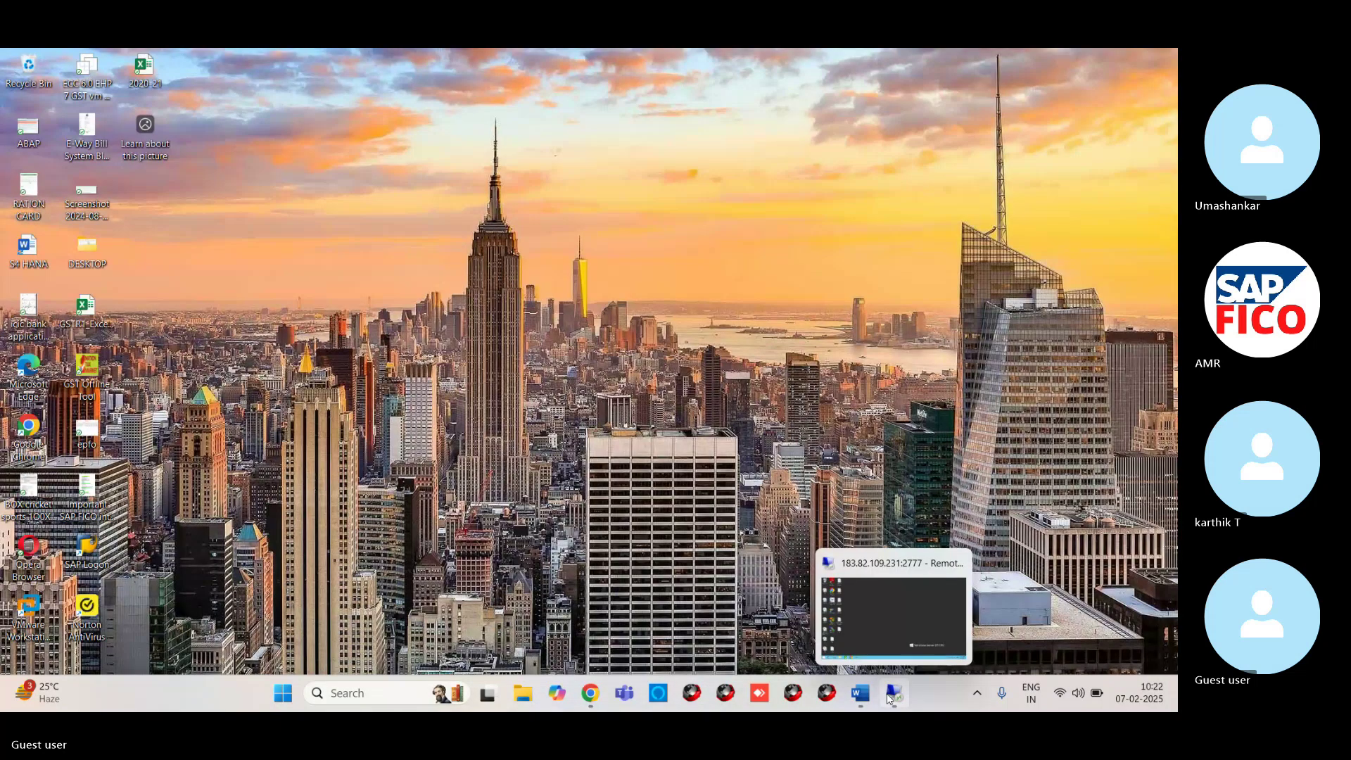
Step: Switch back to the SAP session on the remote desktop and open parked document 14 from the list
{"action": "left_click", "coordinate": [889, 698]}
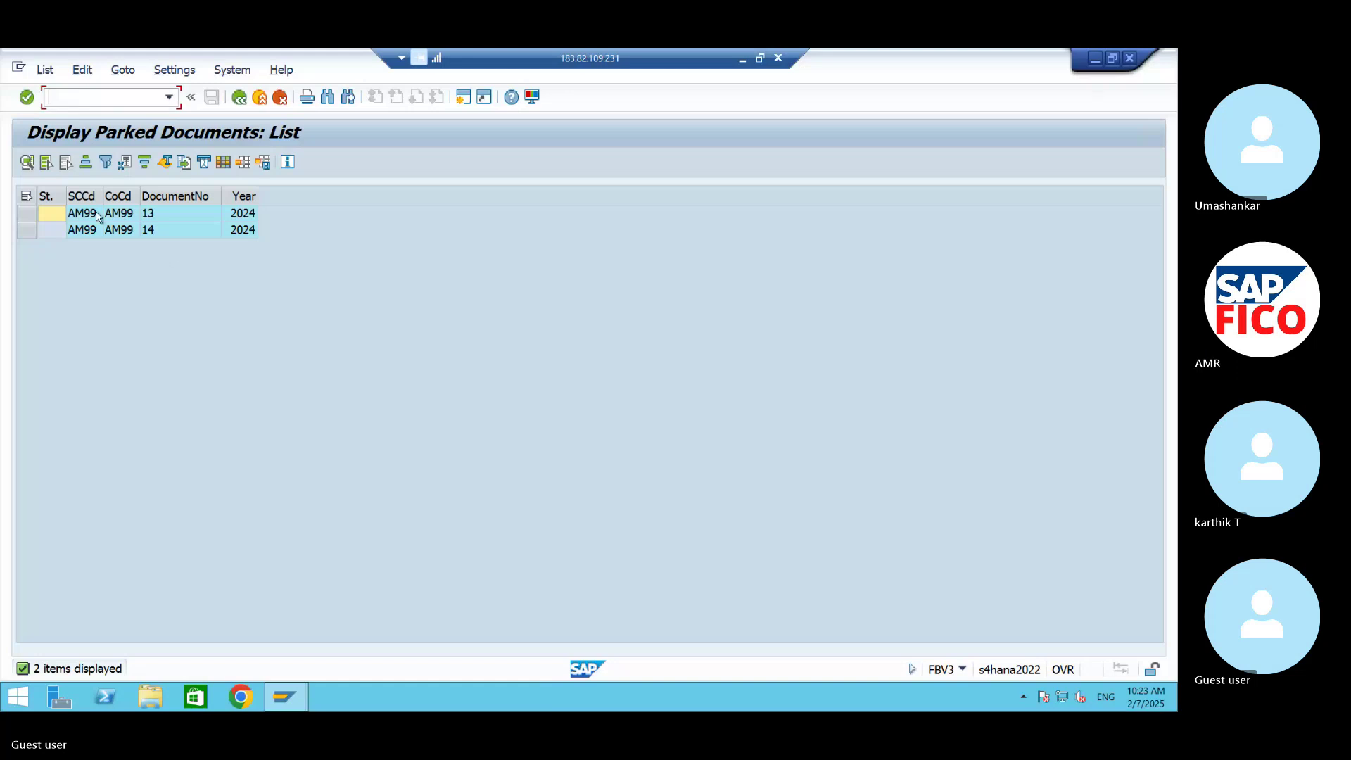
{"action": "double_click", "coordinate": [98, 237]}
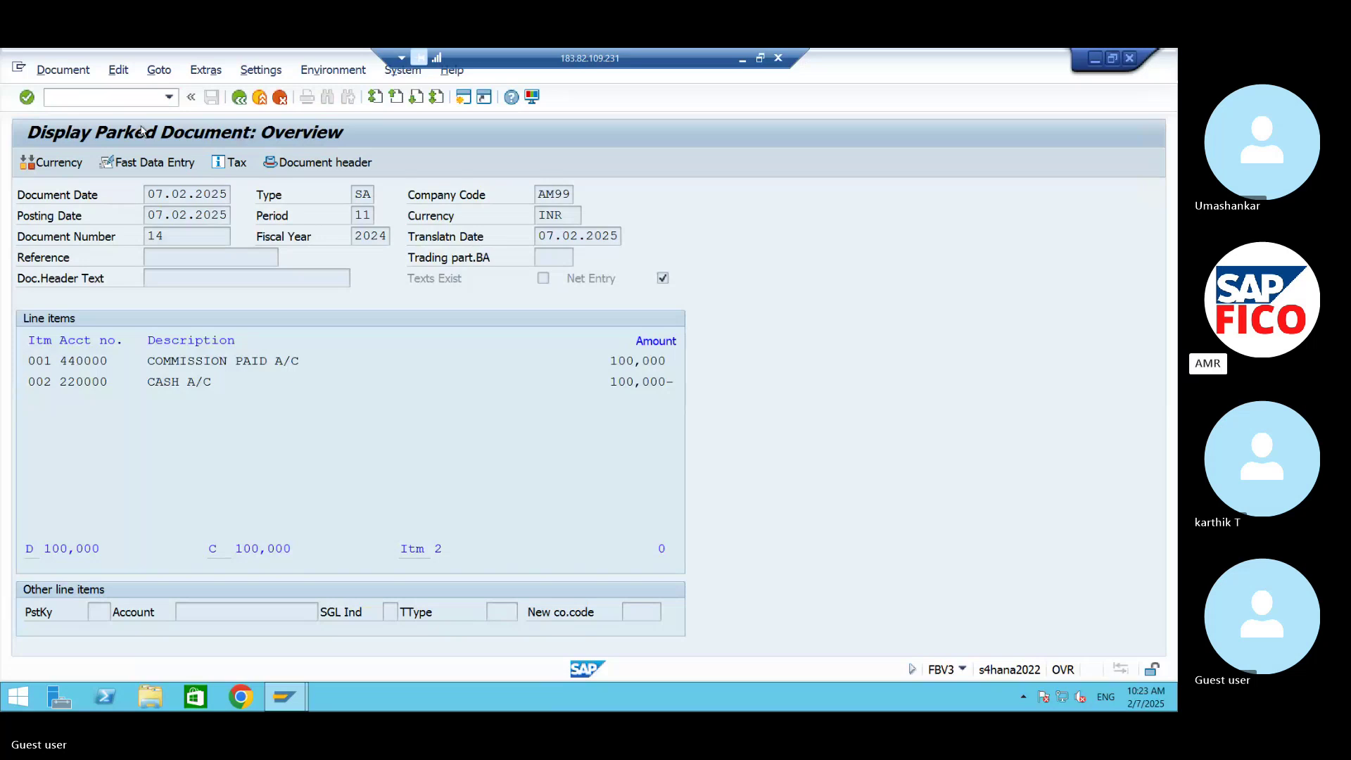
Step: Leave the parked document display and the remote desktop for the Word notes
{"action": "left_click", "coordinate": [63, 69]}
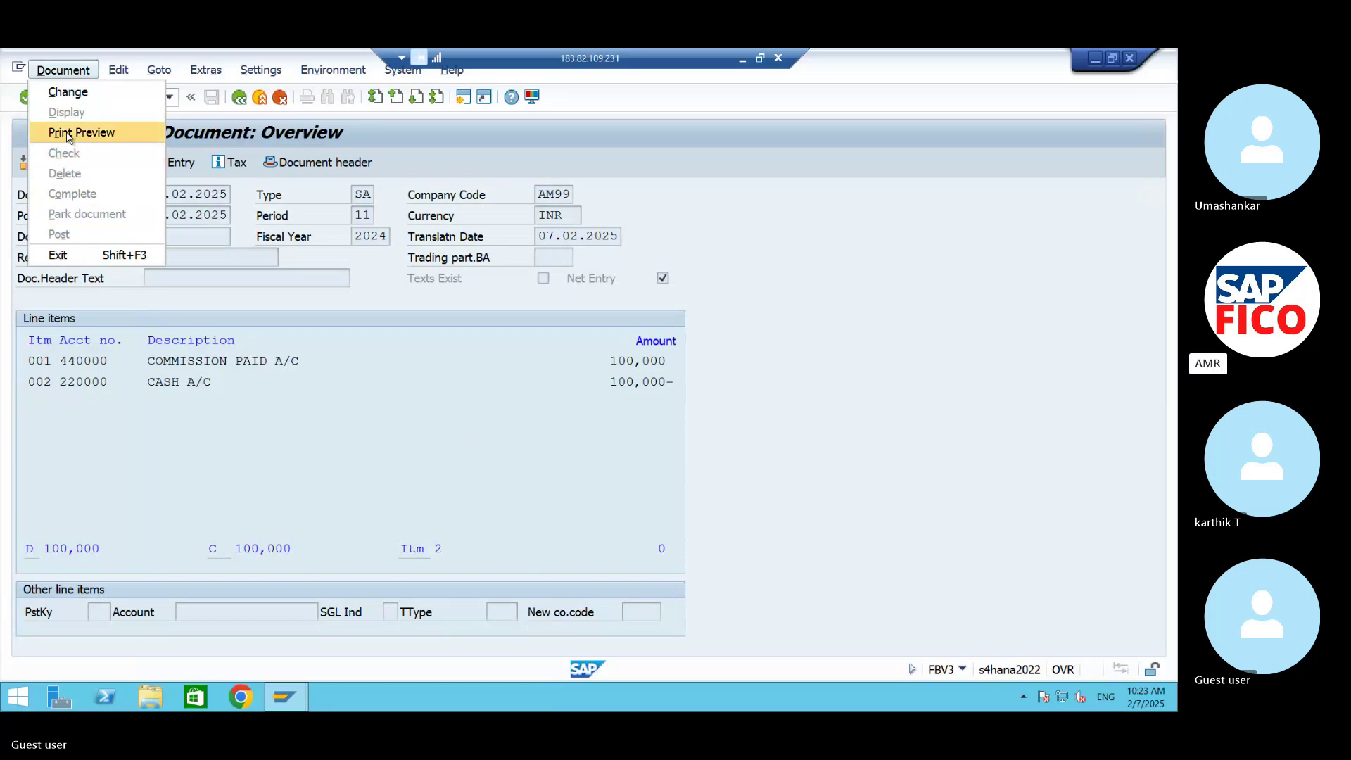
{"action": "left_click", "coordinate": [407, 571]}
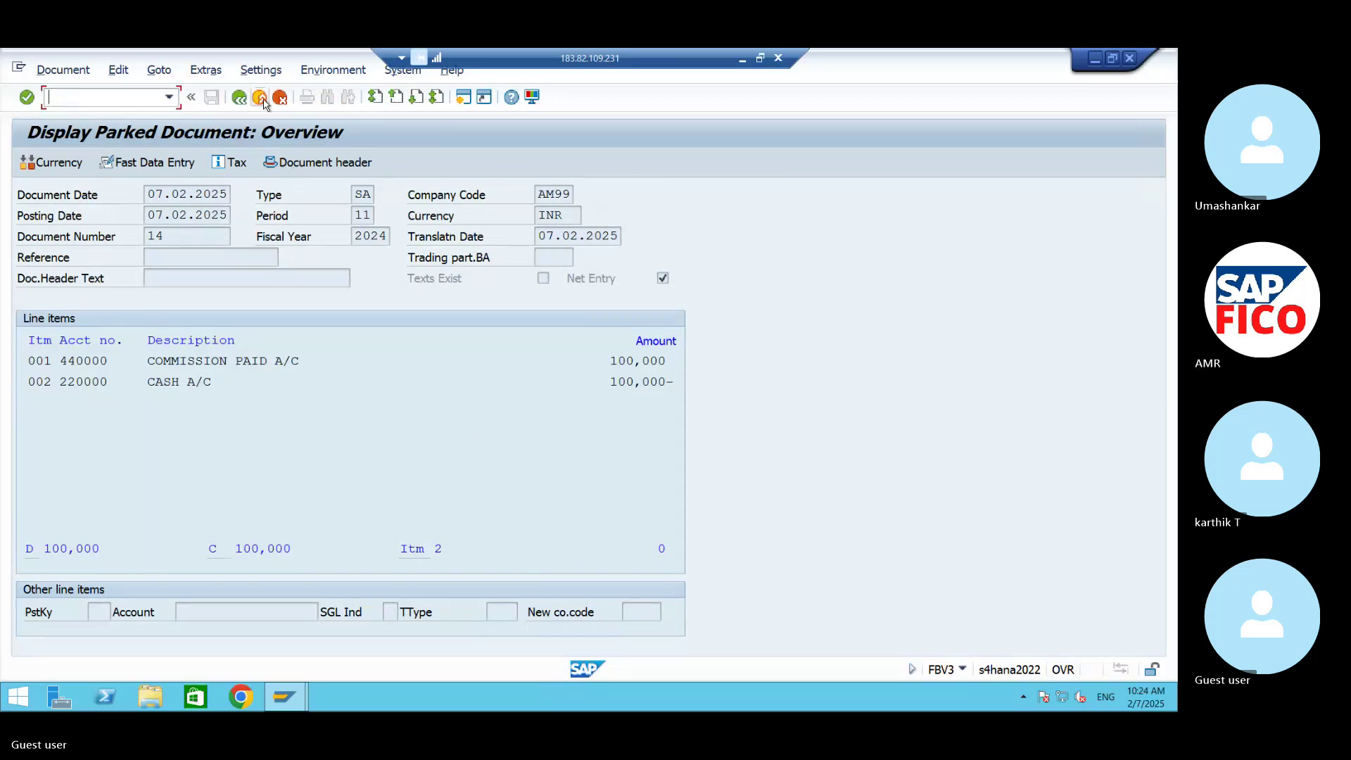
{"action": "left_click", "coordinate": [1095, 58]}
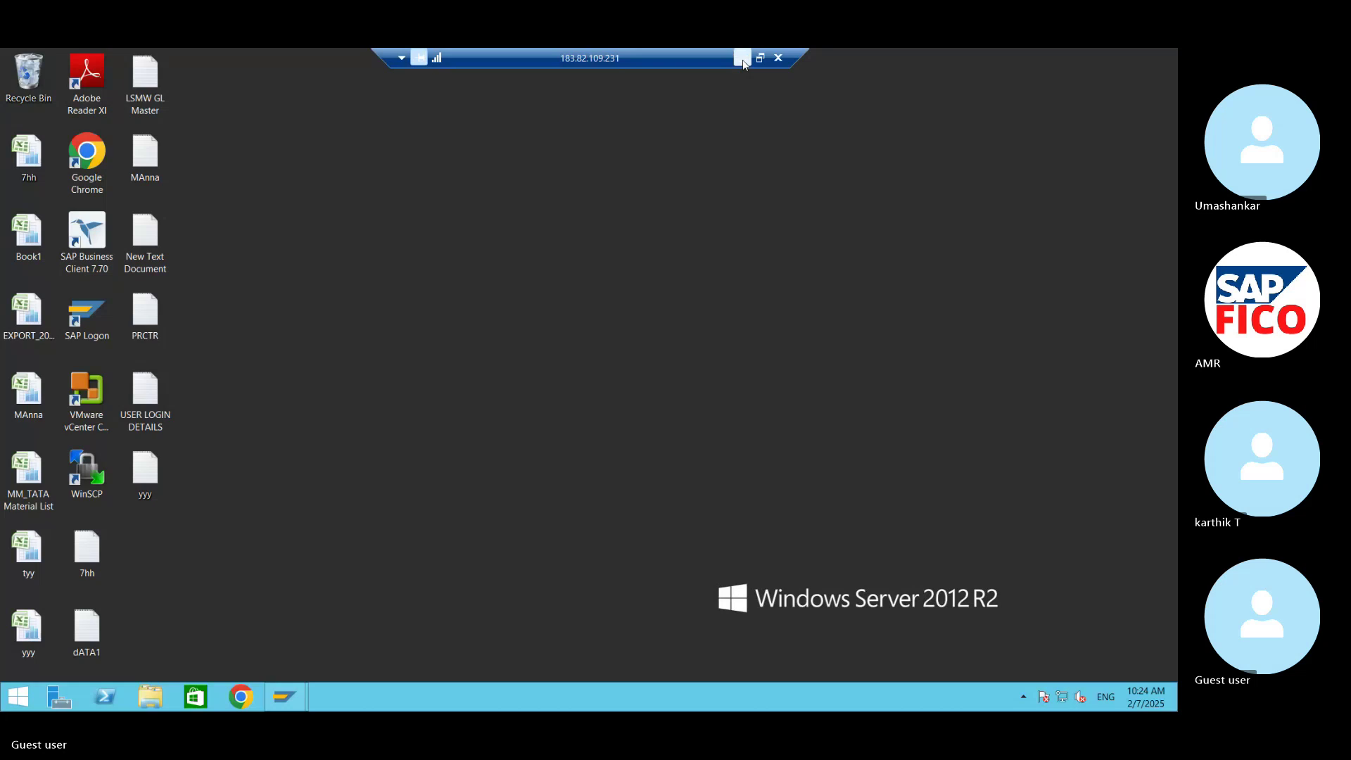
{"action": "left_click", "coordinate": [742, 58]}
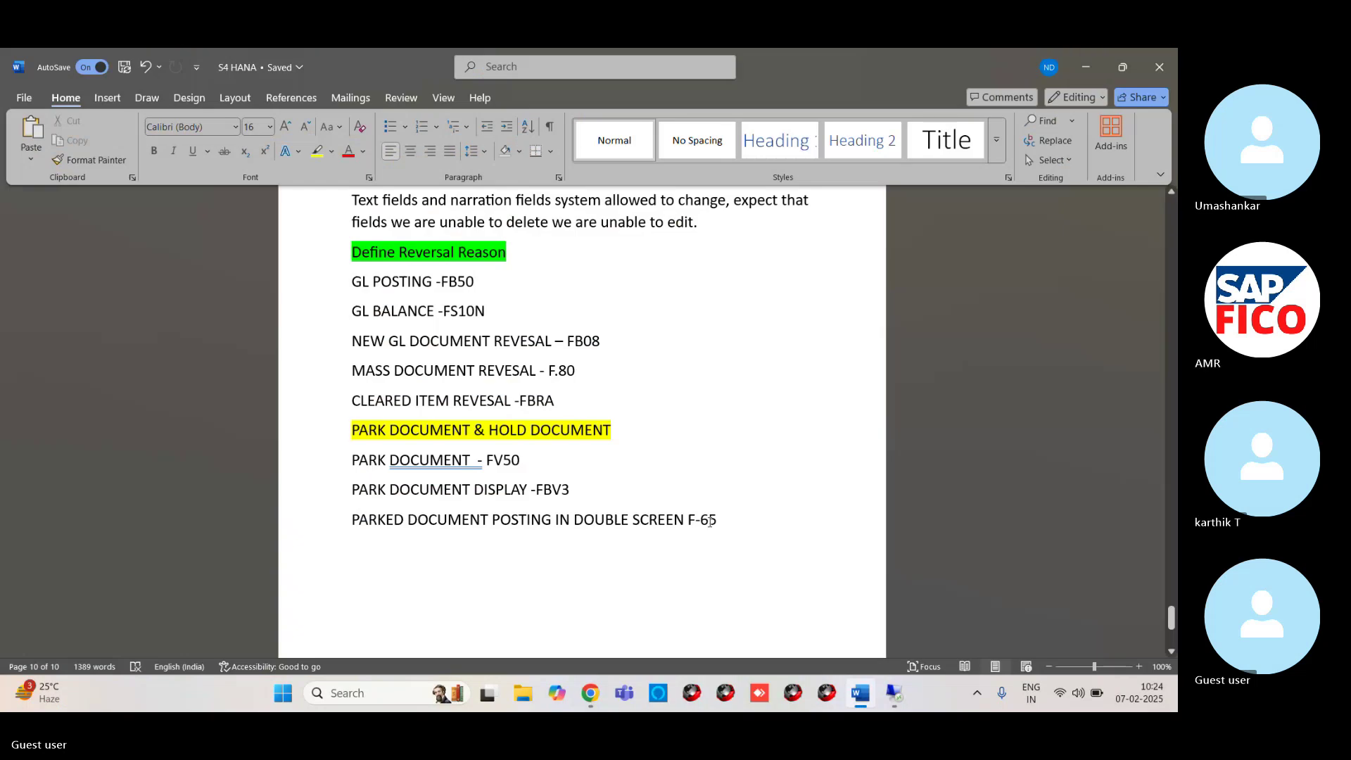
Step: Add the line "CHANGE OR POST PARK DOCUMENT - FV50" below the F-65 line in the notes
{"action": "left_click", "coordinate": [725, 528]}
{"action": "key", "text": "Return"}
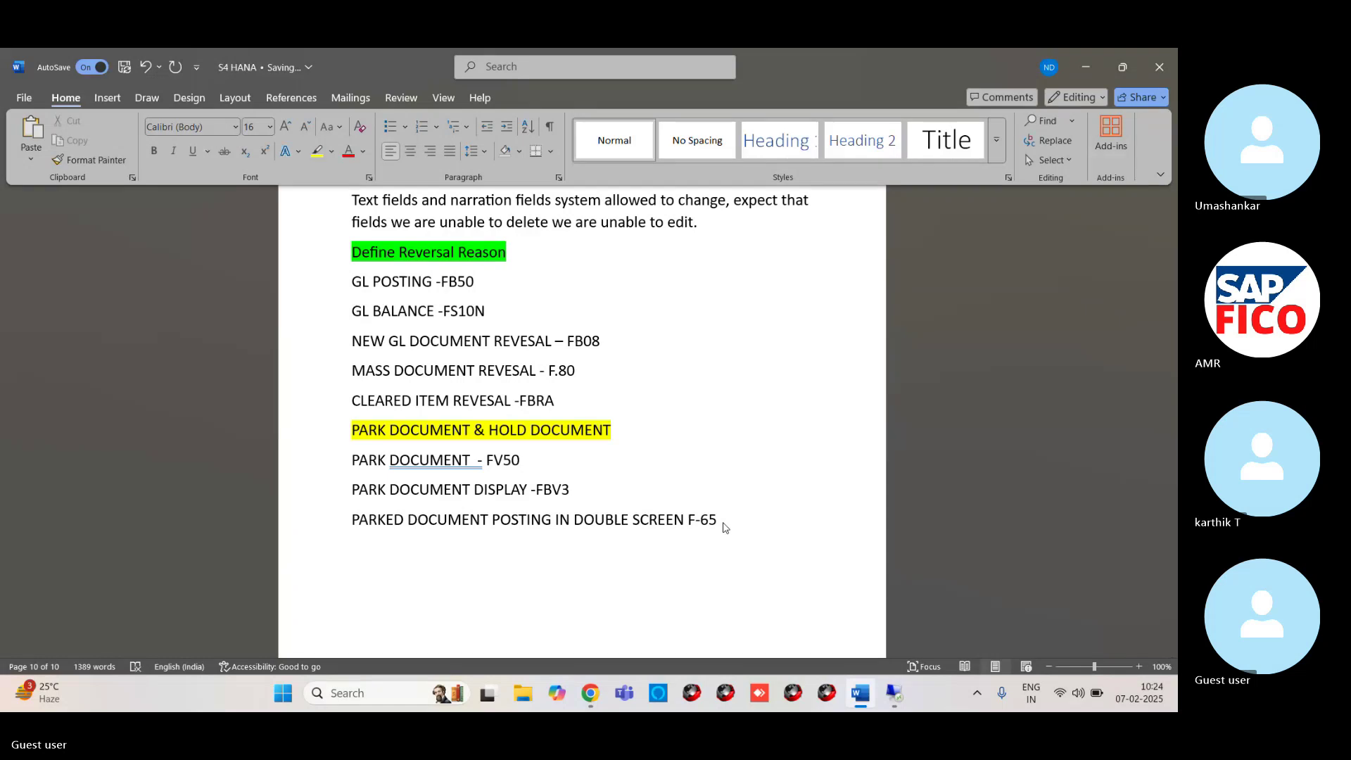
{"action": "type", "text": "CHANGE OR "}
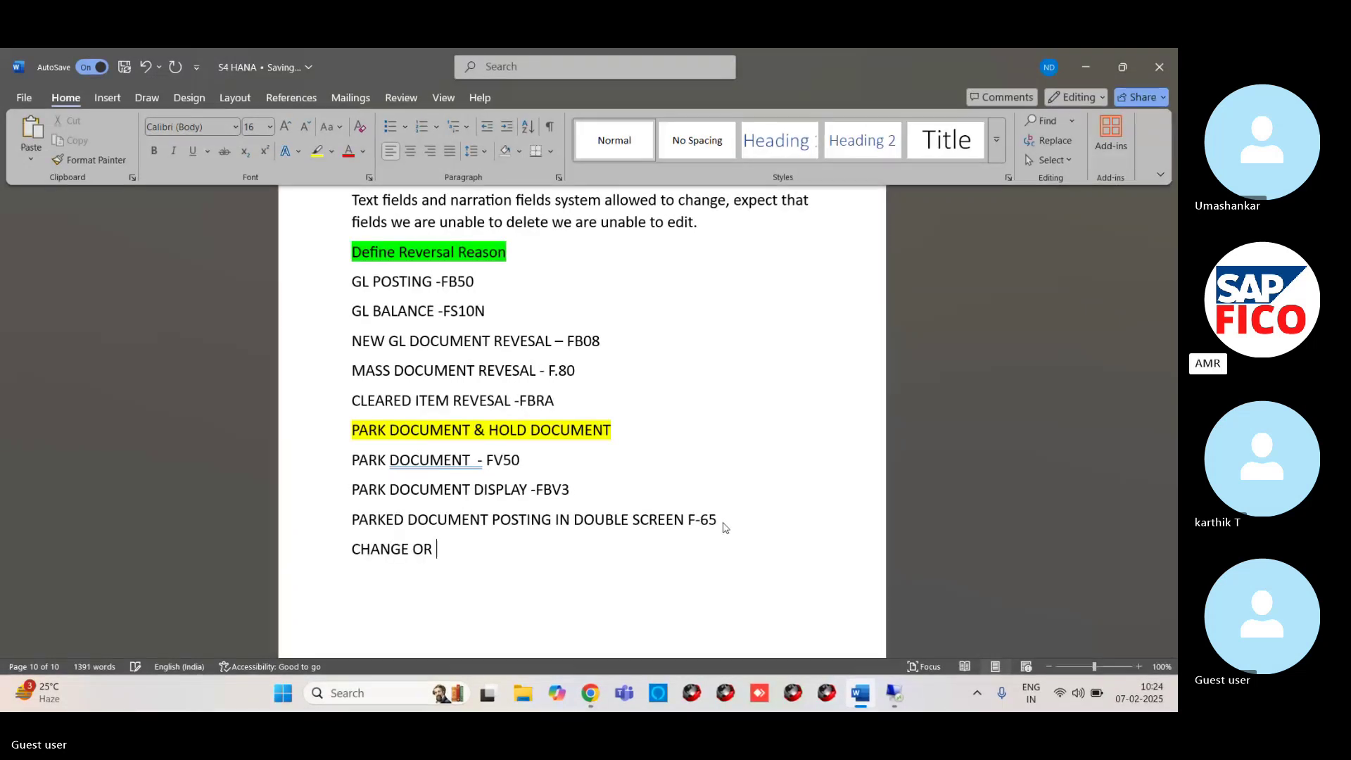
{"action": "type", "text": "POST F"}
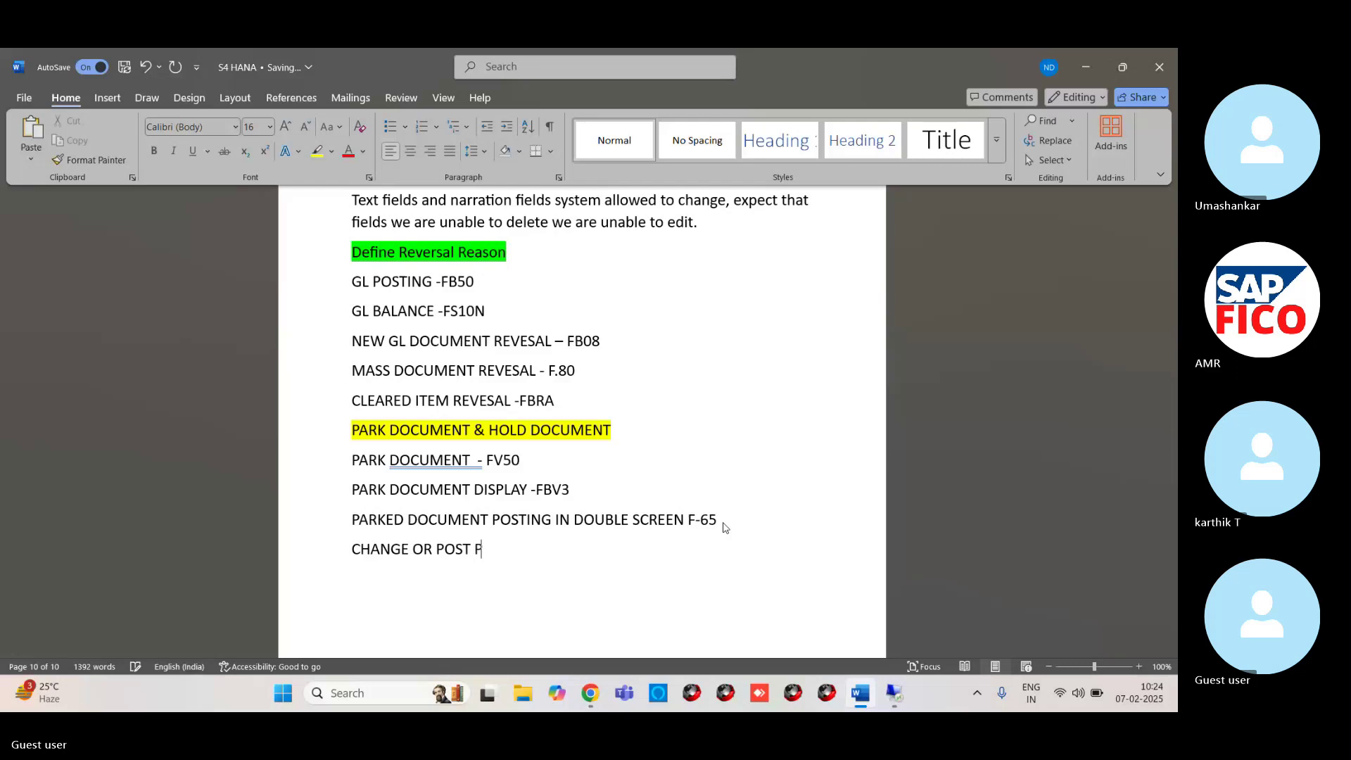
{"action": "type", "text": "ARK DOCUM"}
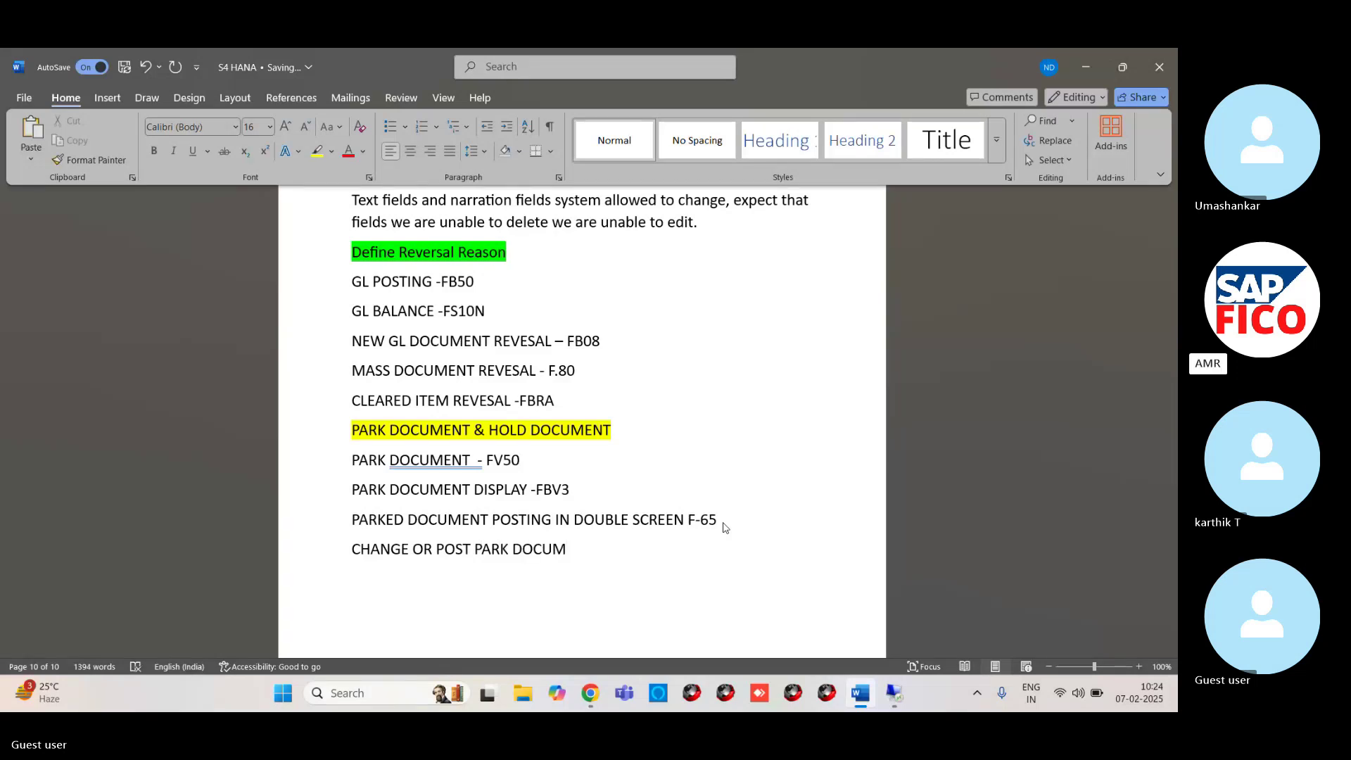
{"action": "type", "text": "ENT  - FV50"}
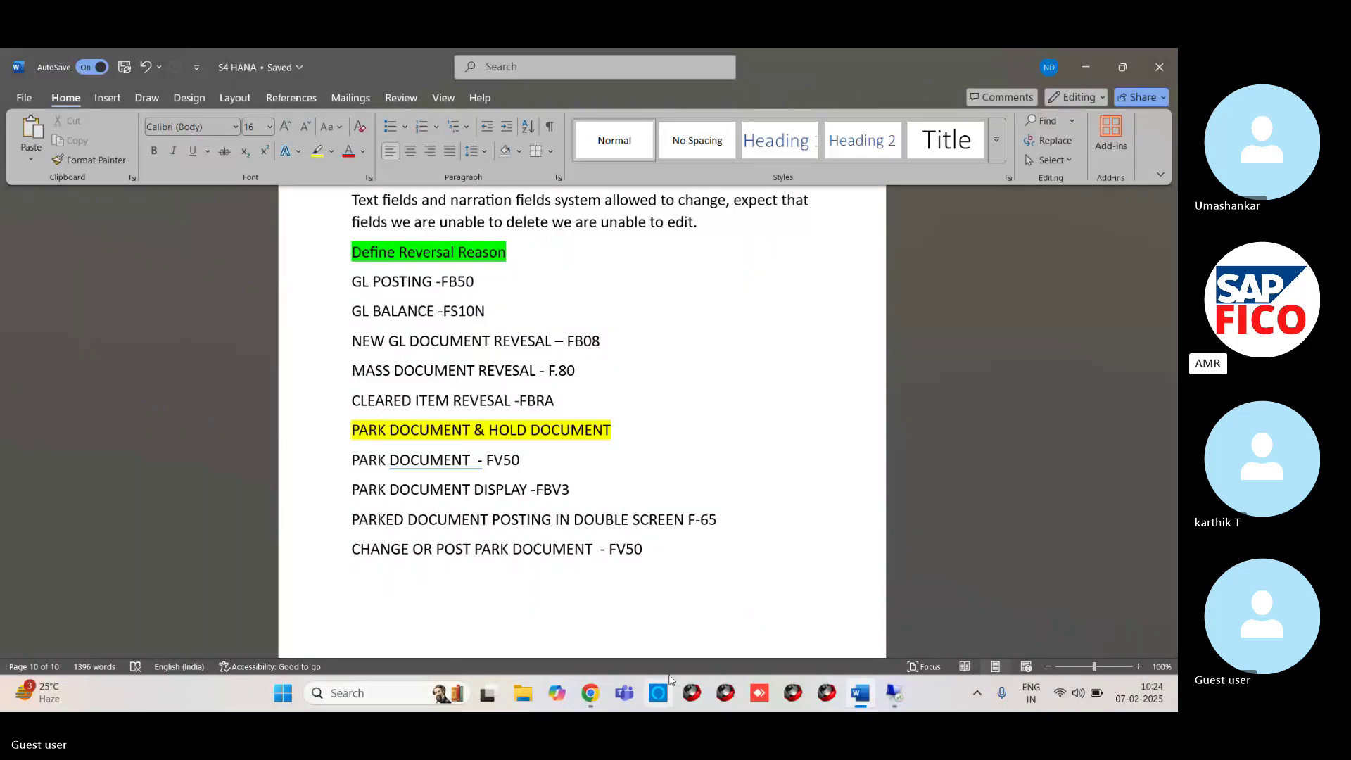
Step: Return to the SAP session on the remote desktop, exit FBV3 to SAP Easy Access and expand the General Ledger Parked Documents folder
{"action": "mouse_move", "coordinate": [894, 693]}
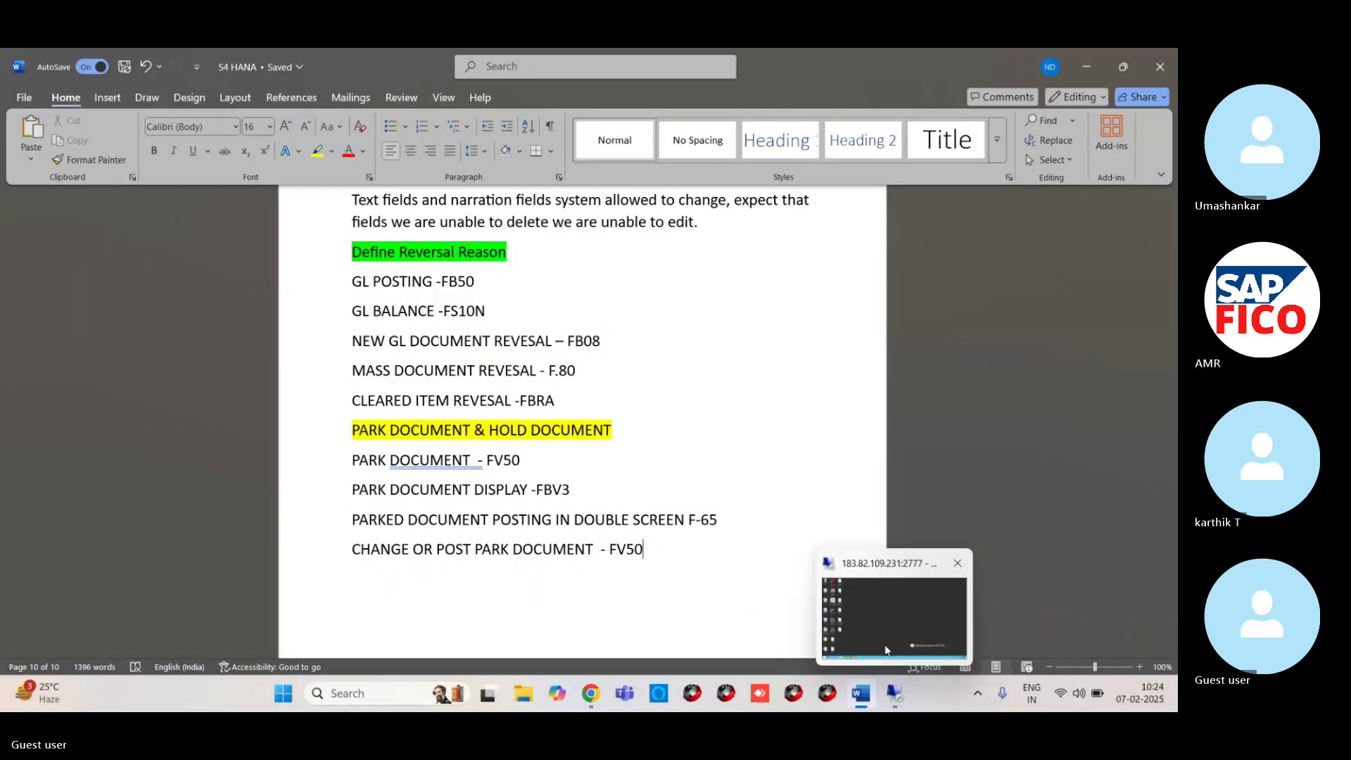
{"action": "left_click", "coordinate": [882, 635]}
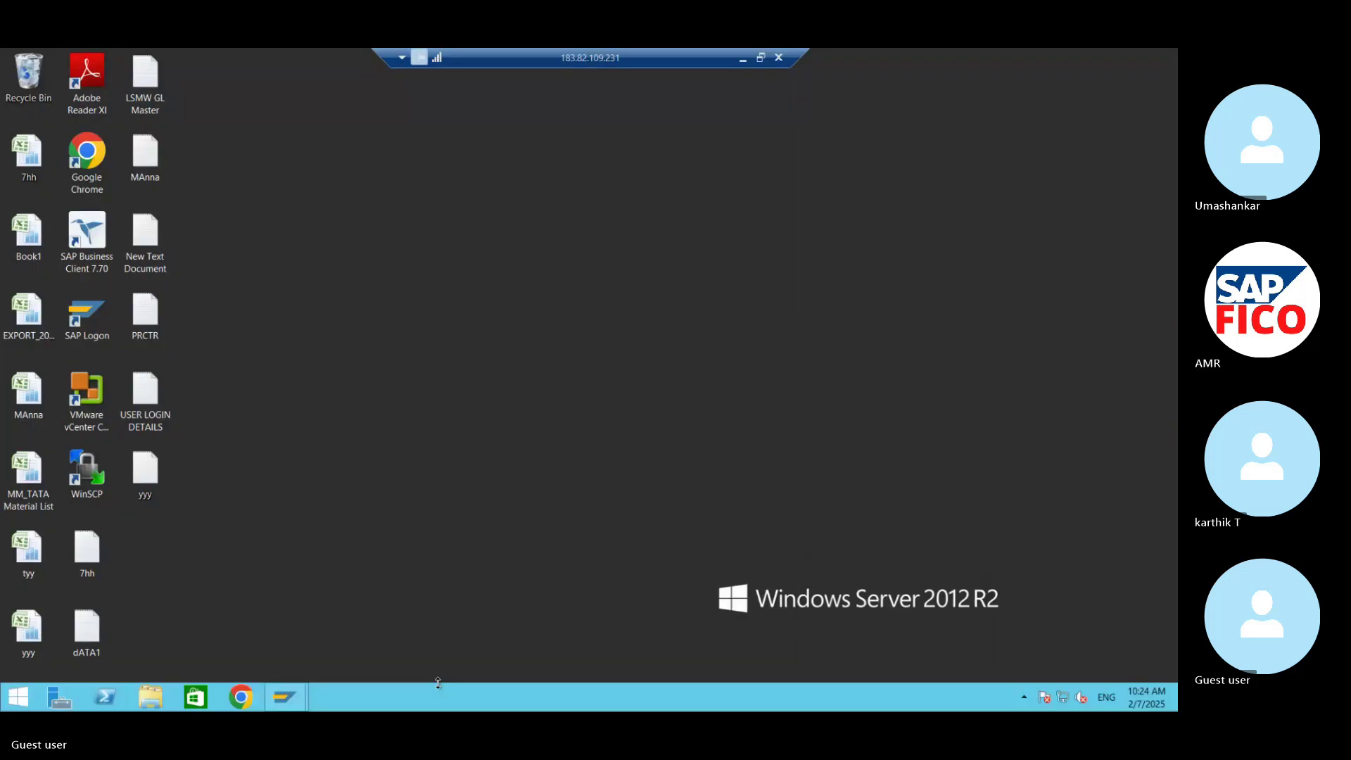
{"action": "left_click", "coordinate": [285, 697]}
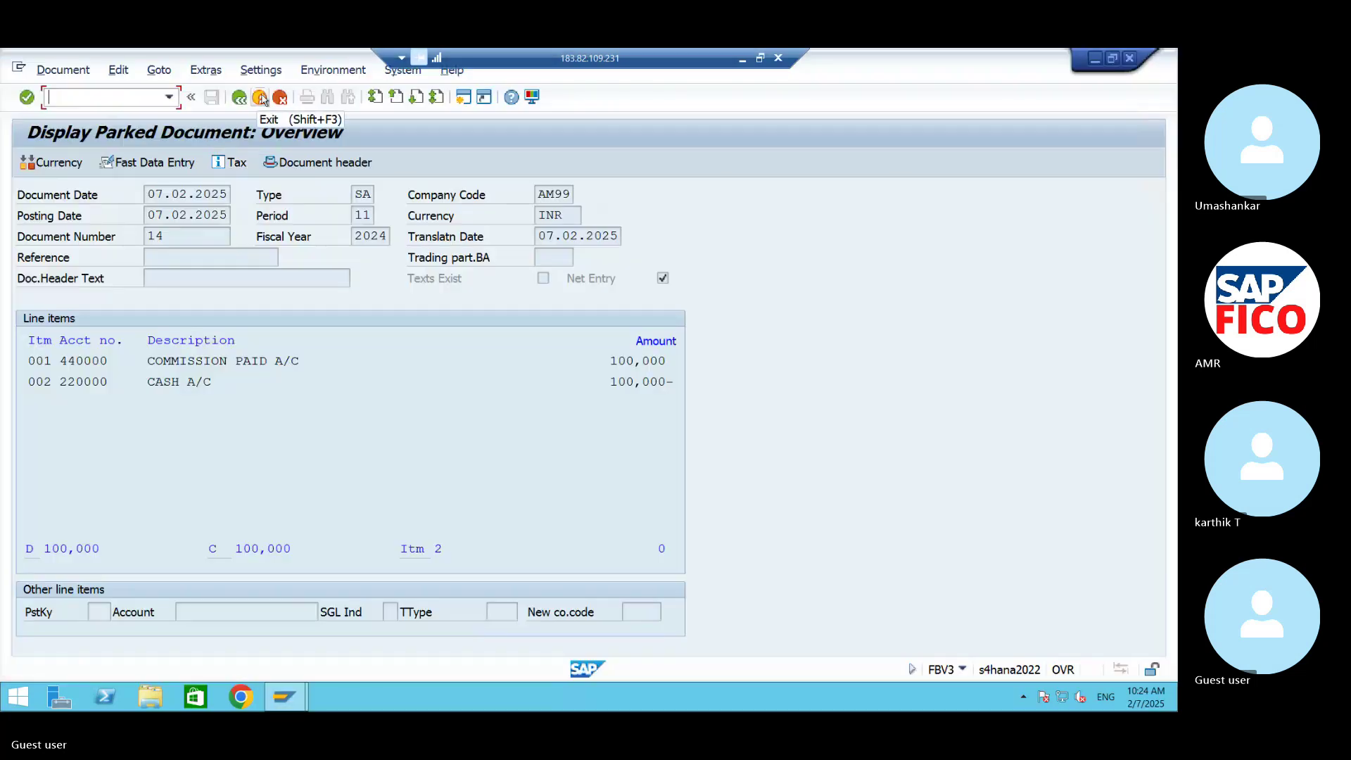
{"action": "left_click", "coordinate": [239, 96]}
{"action": "left_click", "coordinate": [260, 99]}
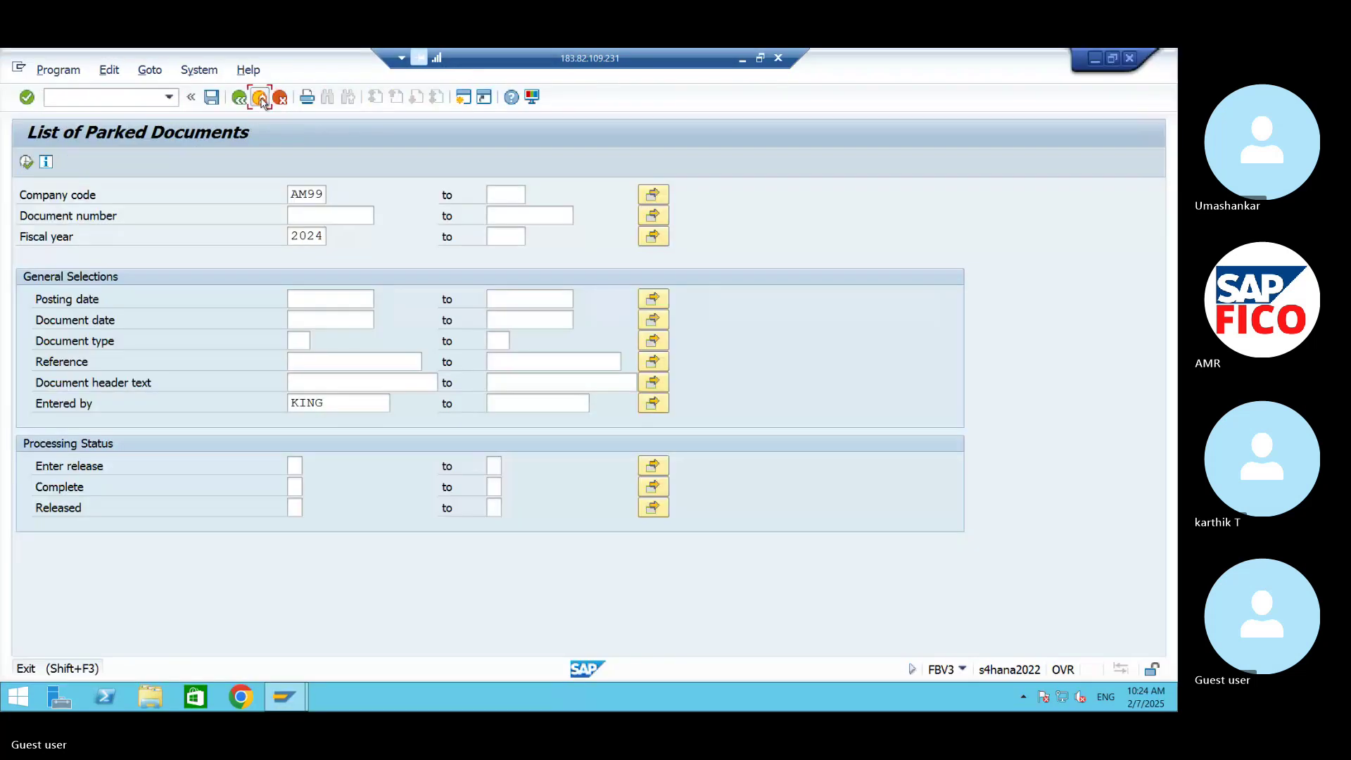
{"action": "left_click", "coordinate": [260, 99]}
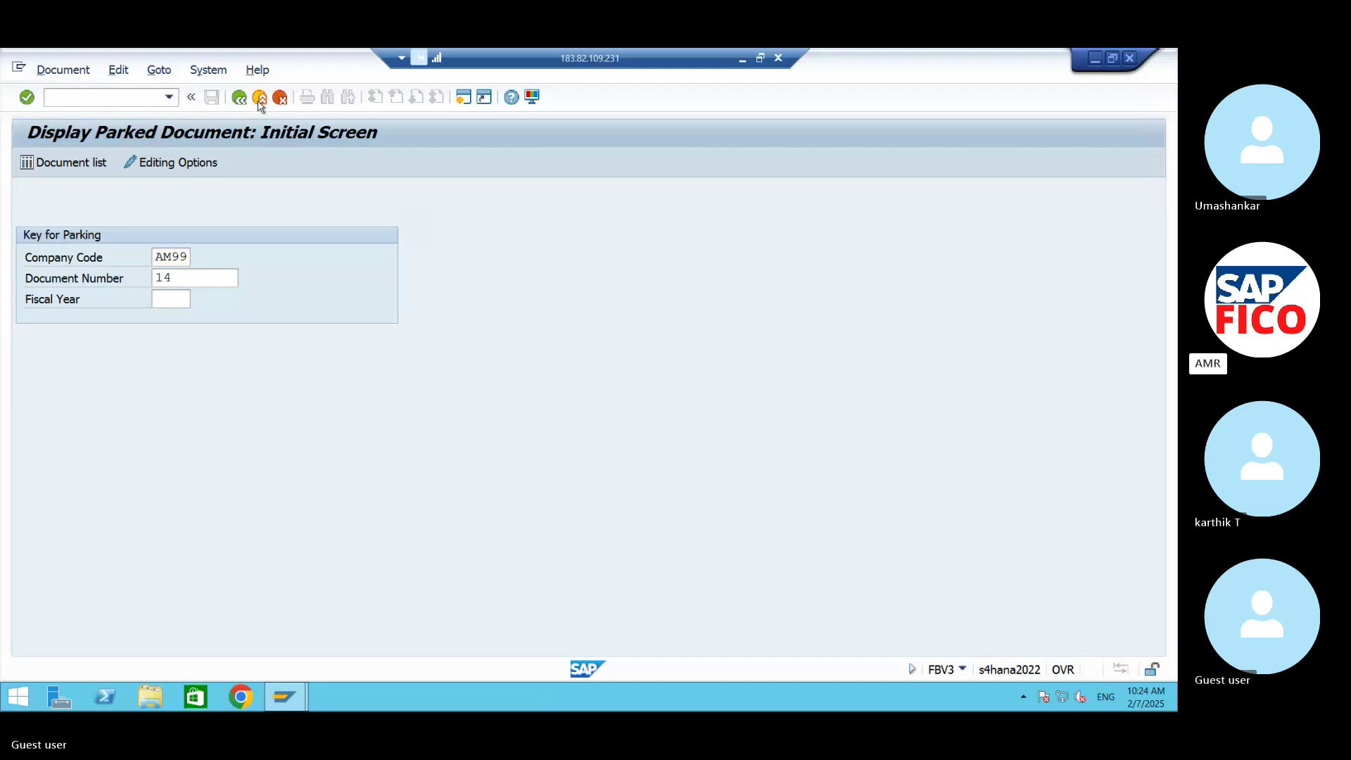
{"action": "left_click", "coordinate": [260, 99]}
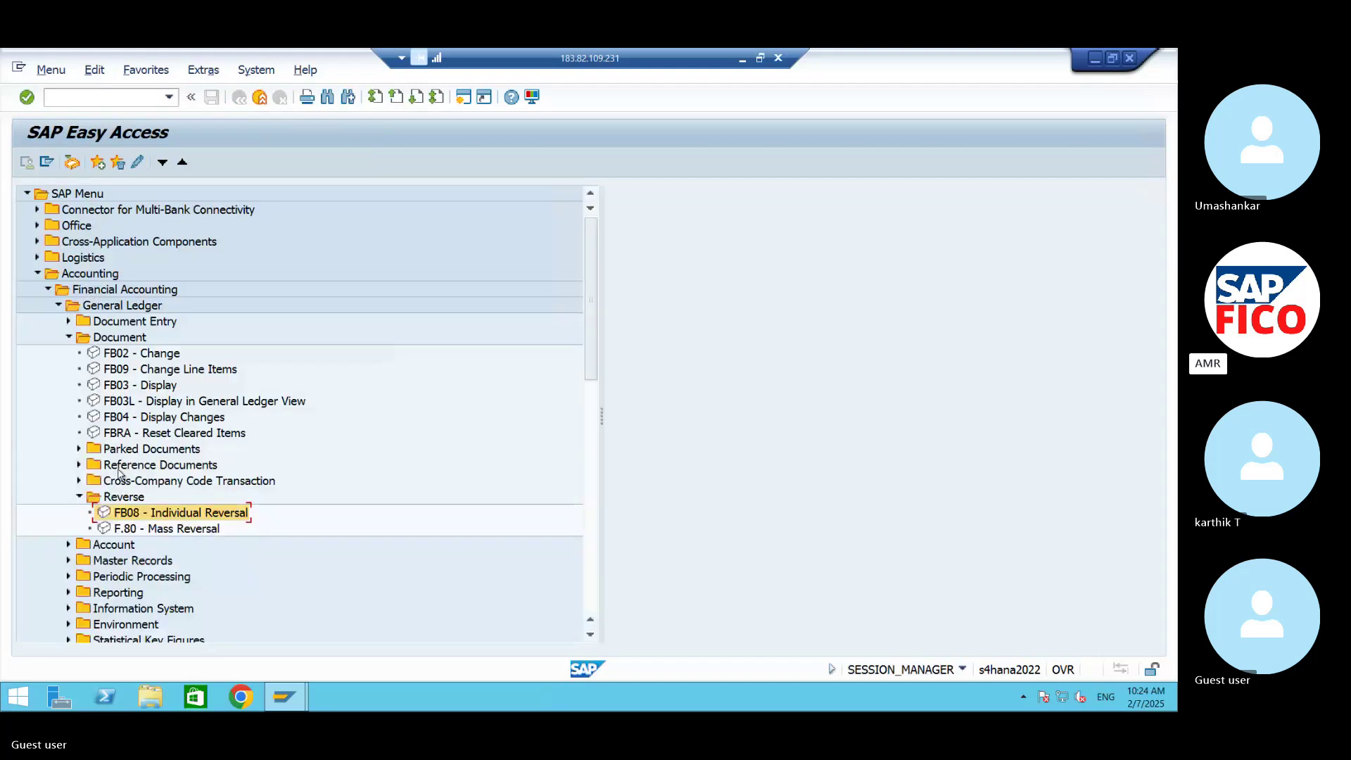
{"action": "left_click", "coordinate": [79, 450]}
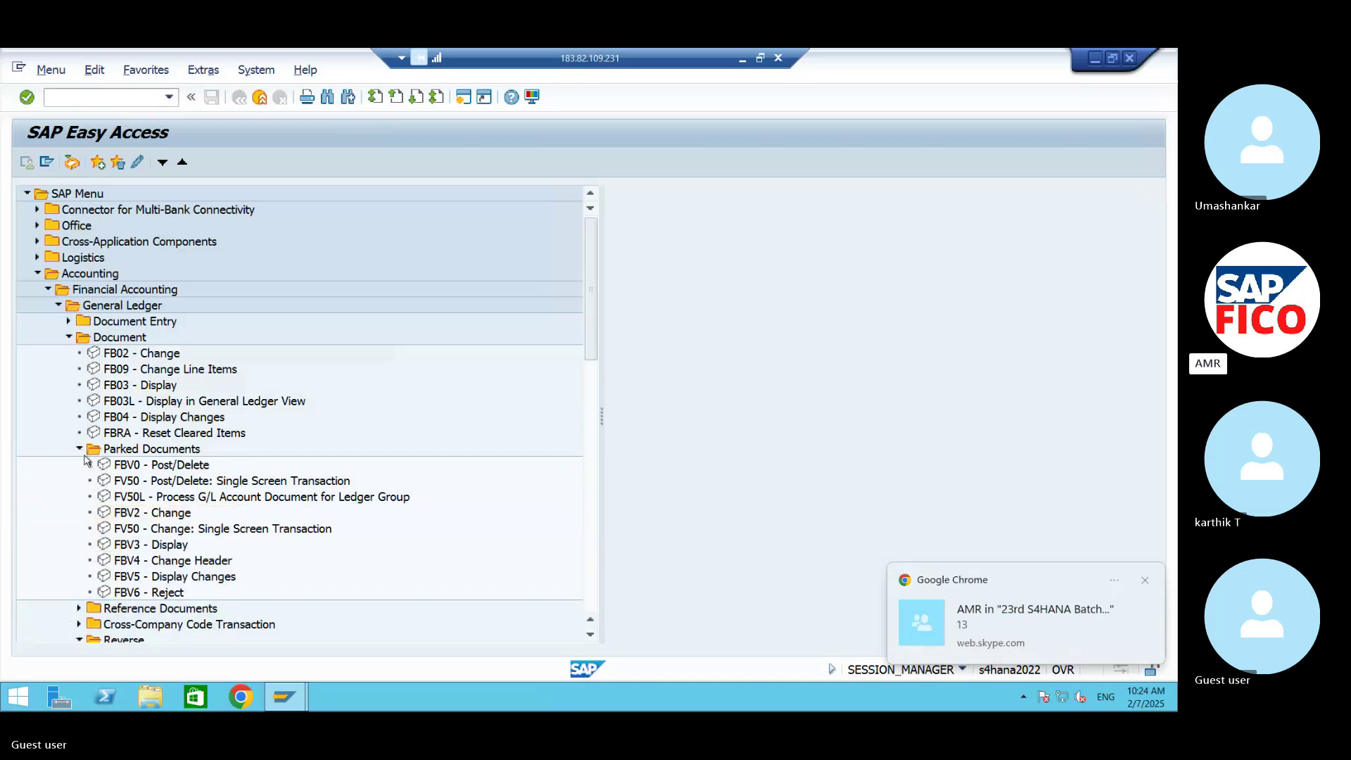
{"action": "left_click", "coordinate": [126, 468]}
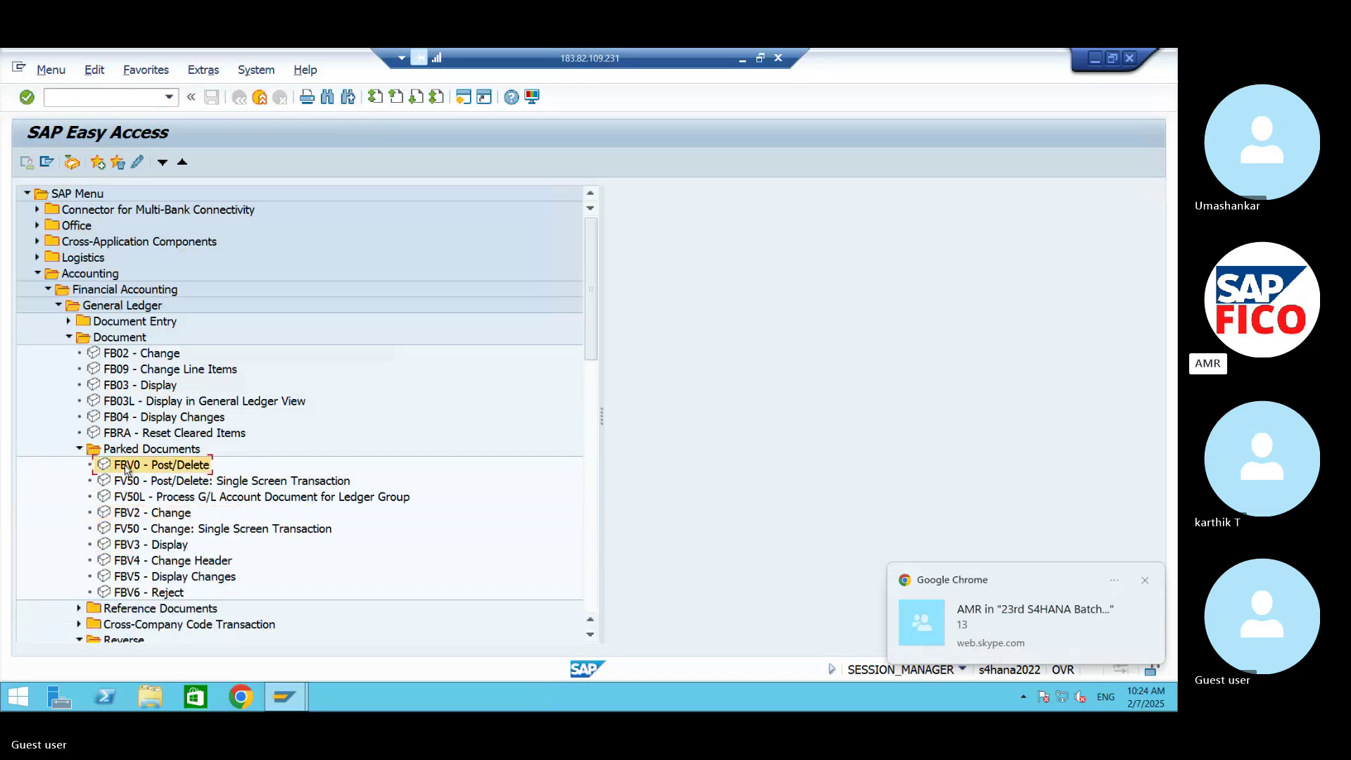
{"action": "left_click", "coordinate": [154, 487]}
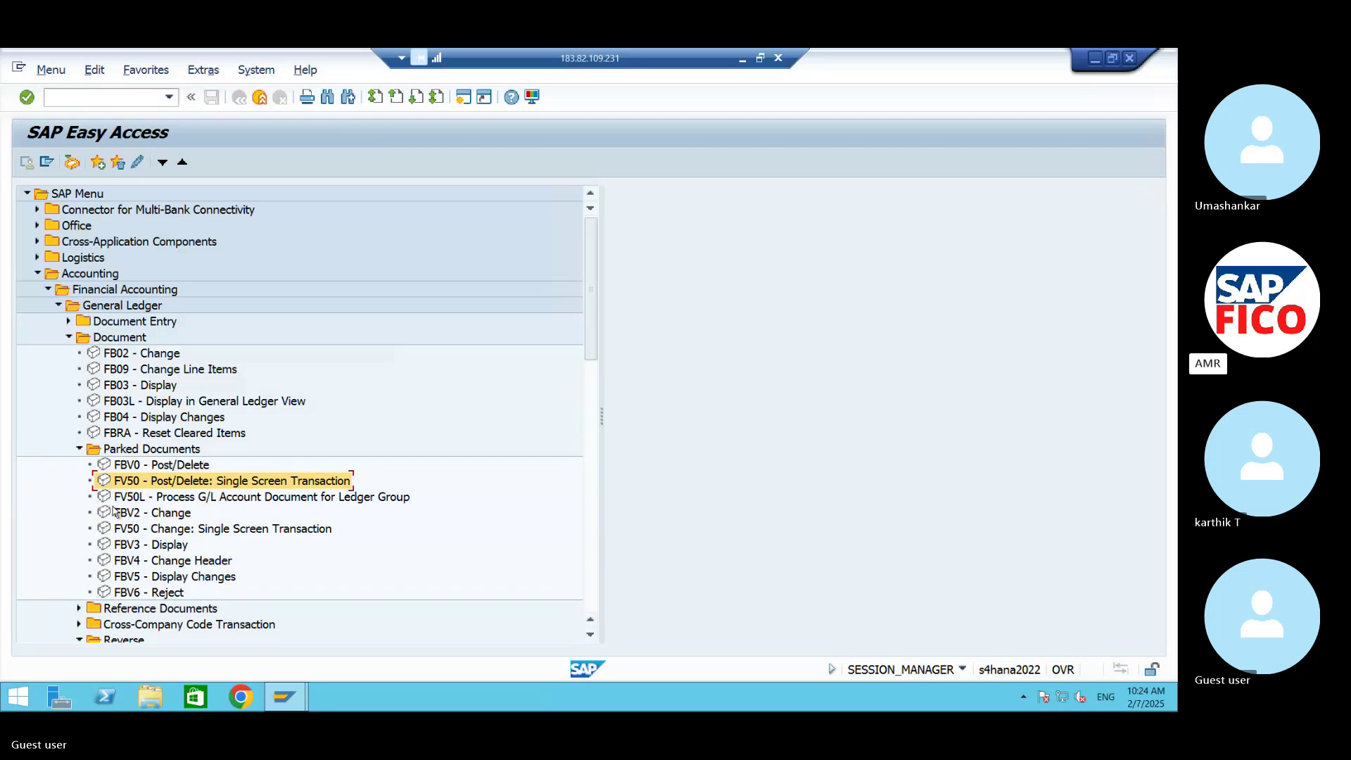
{"action": "left_click", "coordinate": [109, 466]}
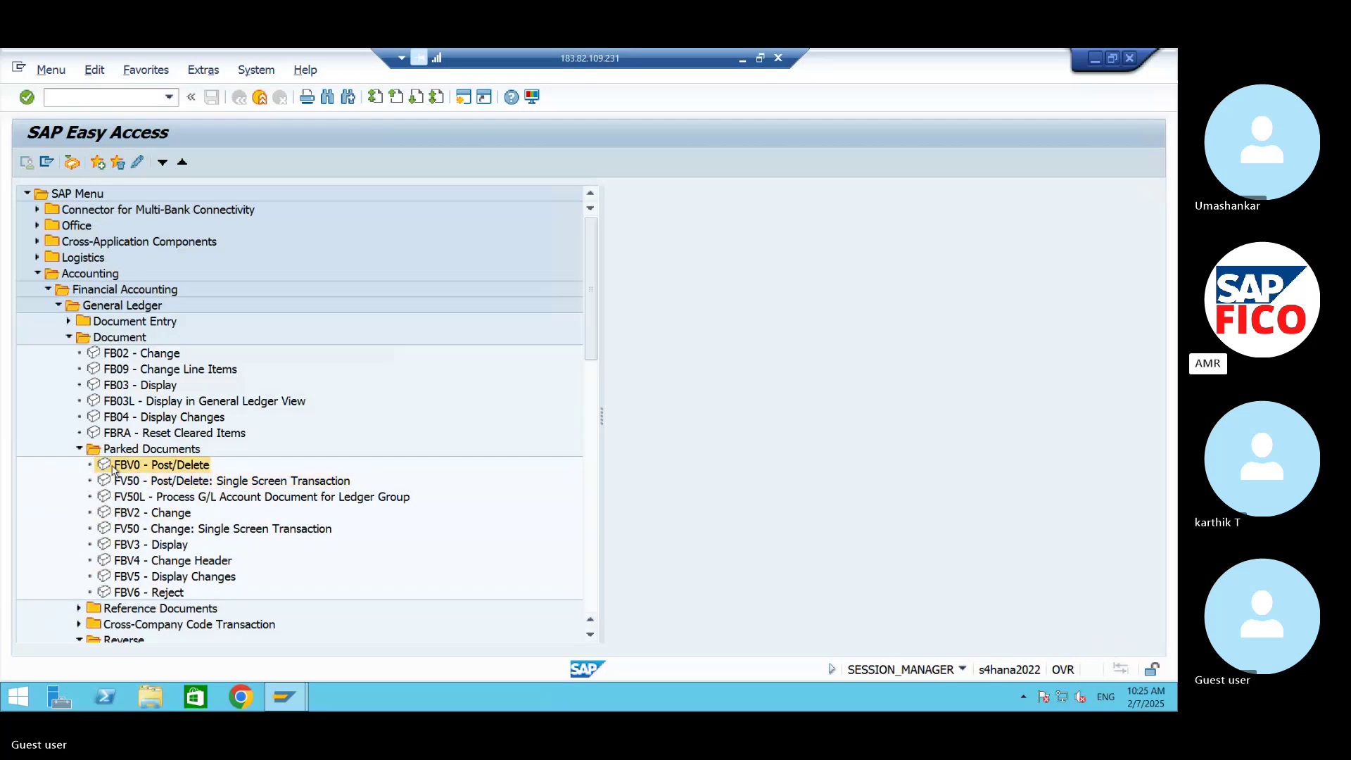
{"action": "double_click", "coordinate": [112, 466]}
{"action": "left_click", "coordinate": [239, 97]}
{"action": "left_click", "coordinate": [110, 484]}
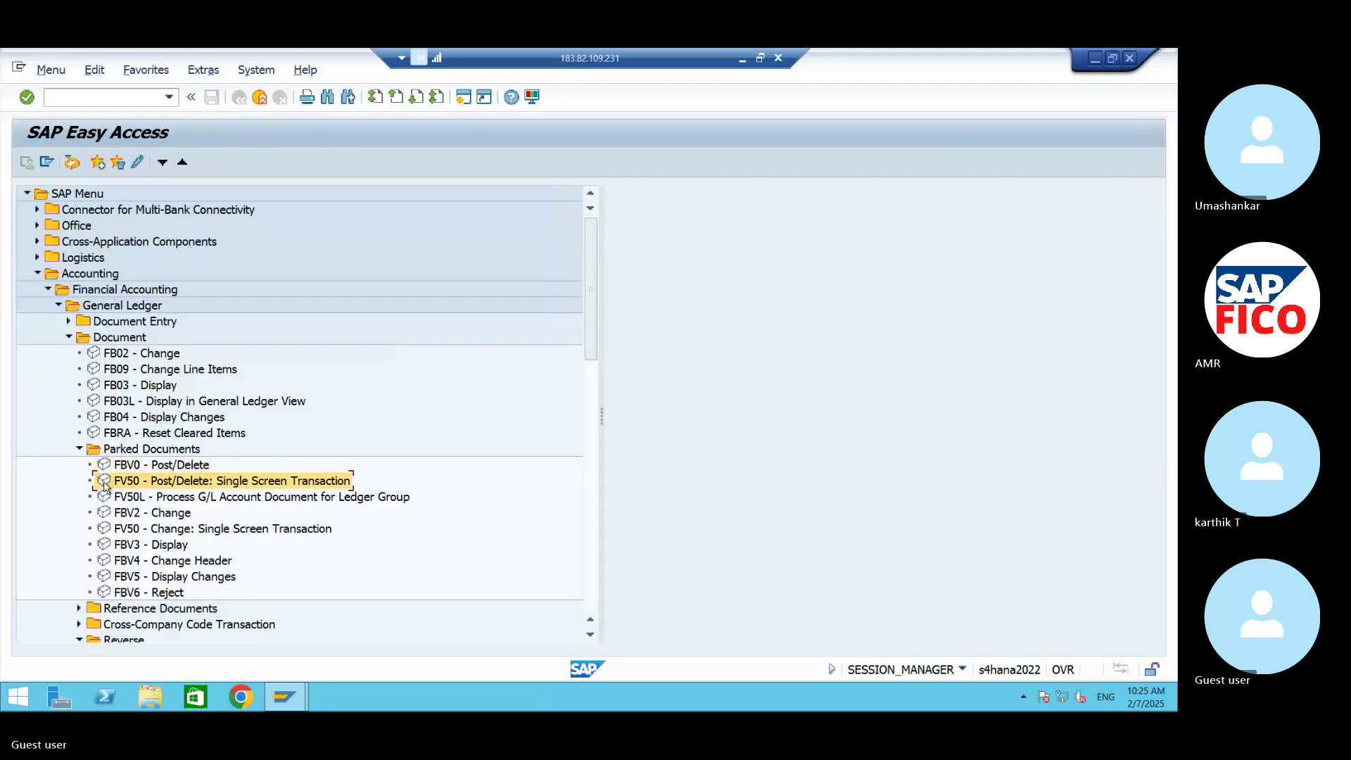
{"action": "double_click", "coordinate": [106, 484]}
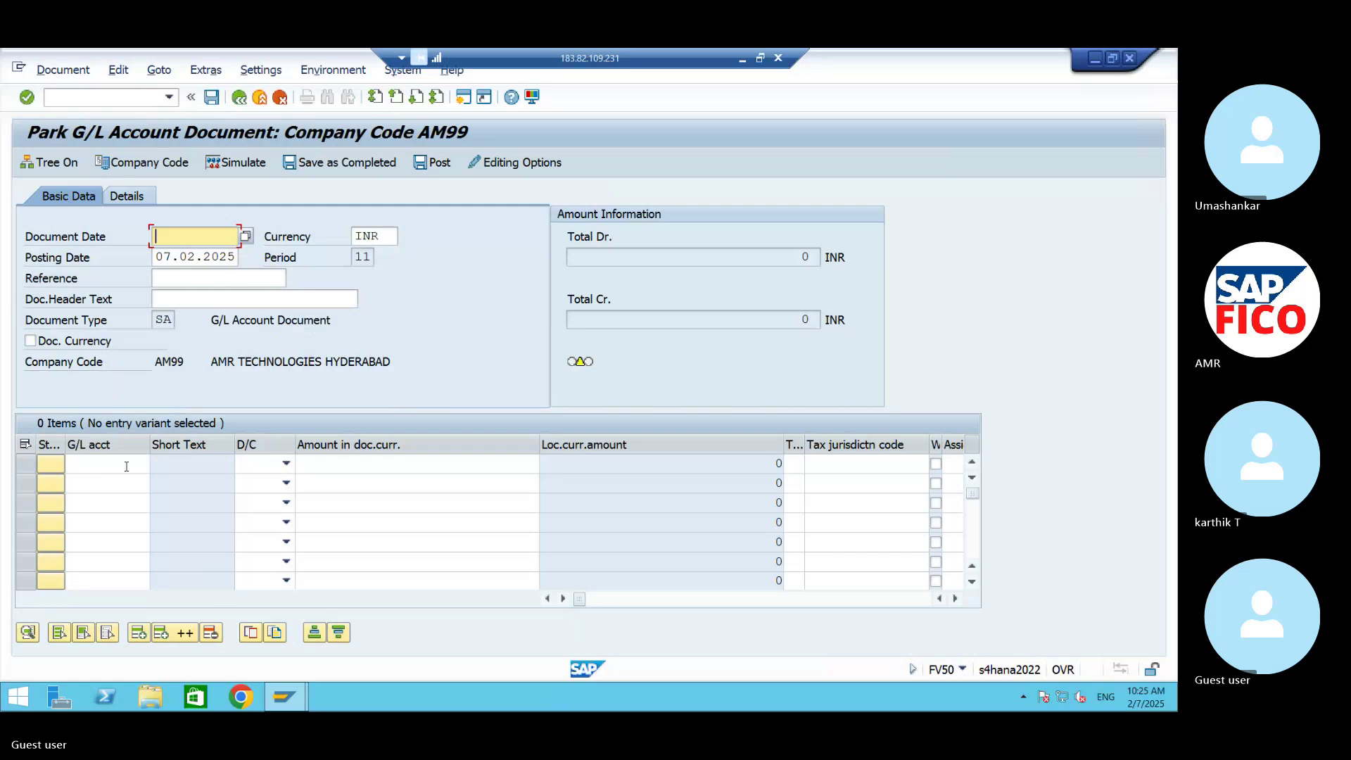
{"action": "left_click", "coordinate": [236, 169]}
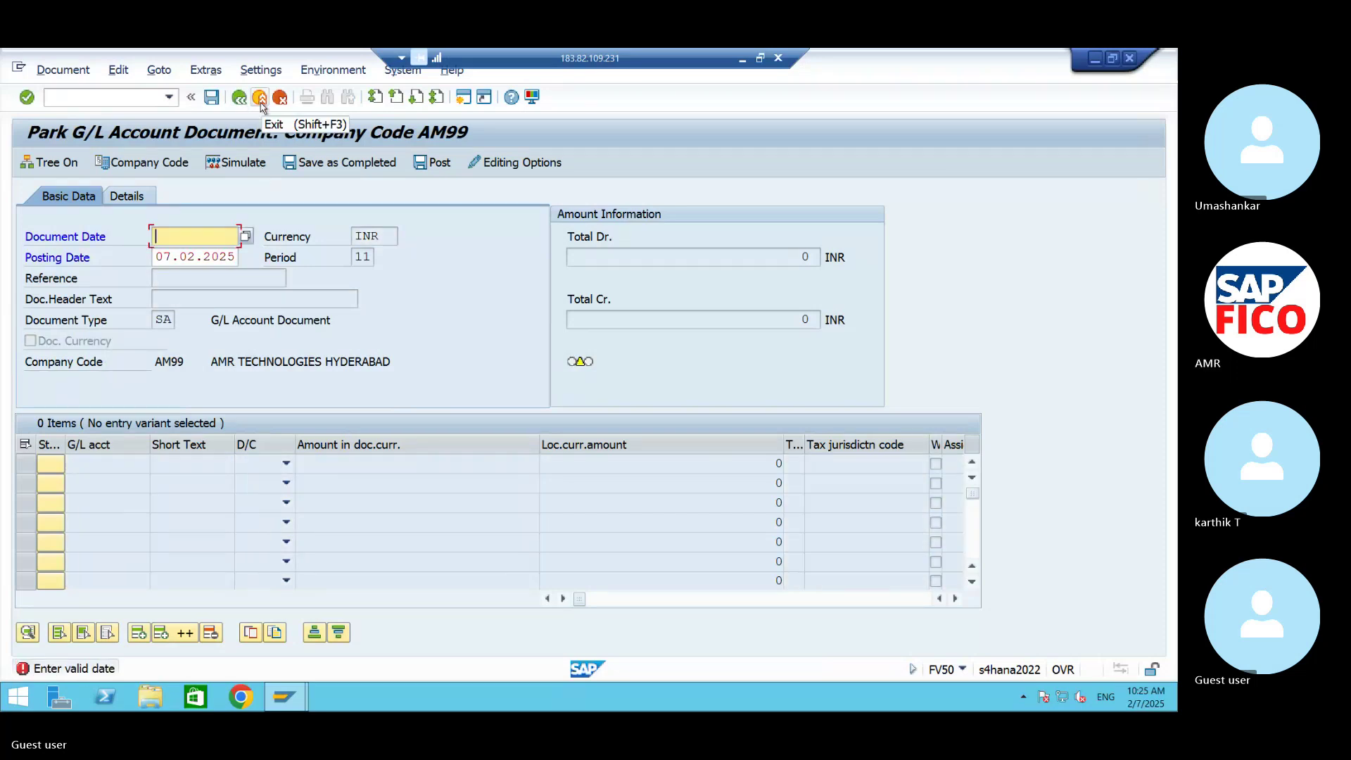
{"action": "left_click", "coordinate": [75, 71]}
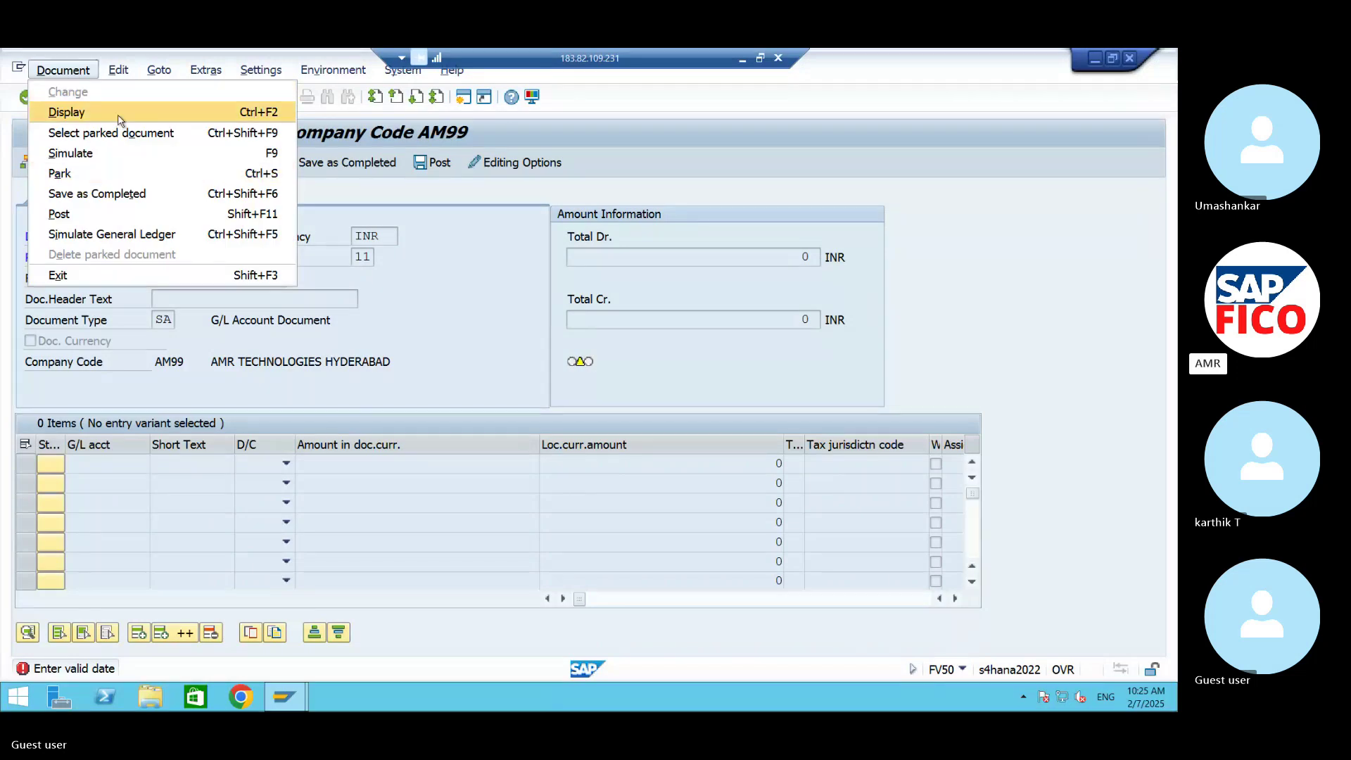
{"action": "left_click", "coordinate": [260, 70]}
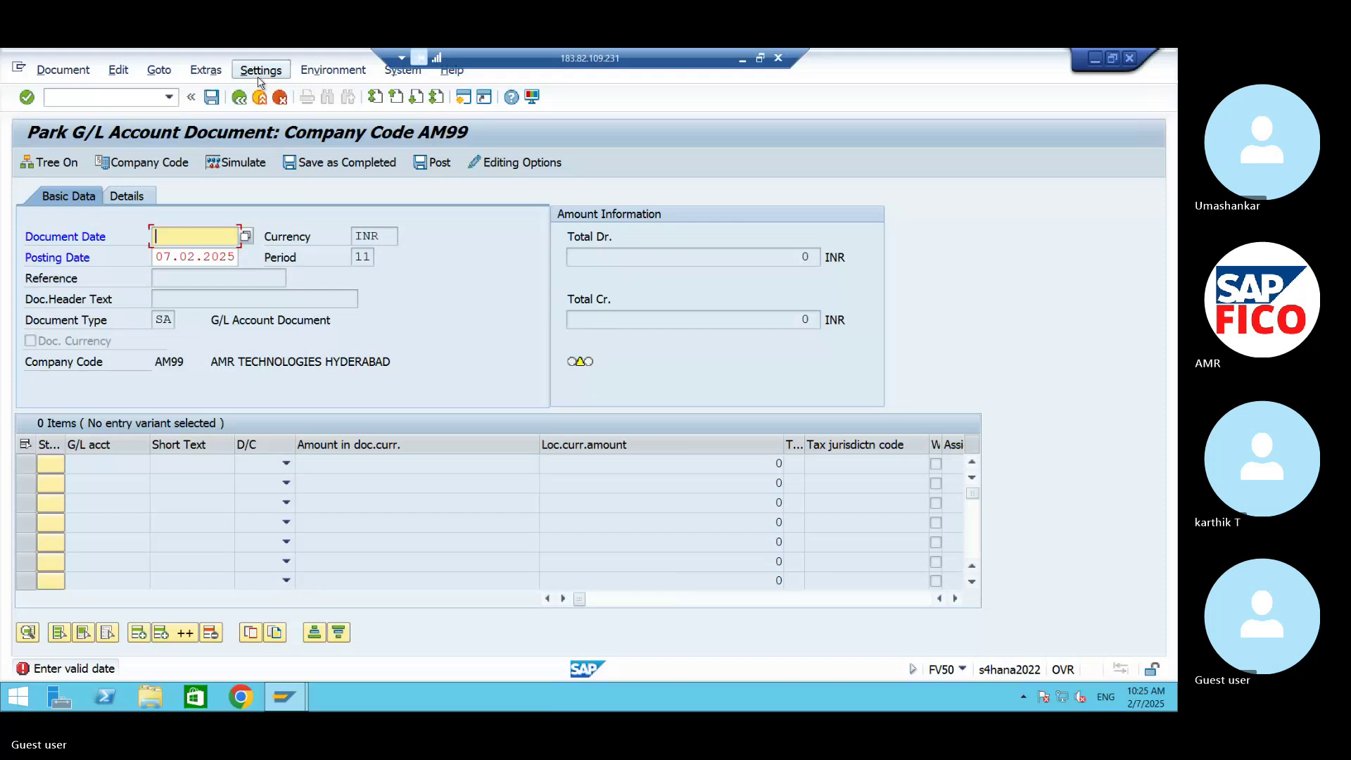
{"action": "left_click", "coordinate": [219, 140]}
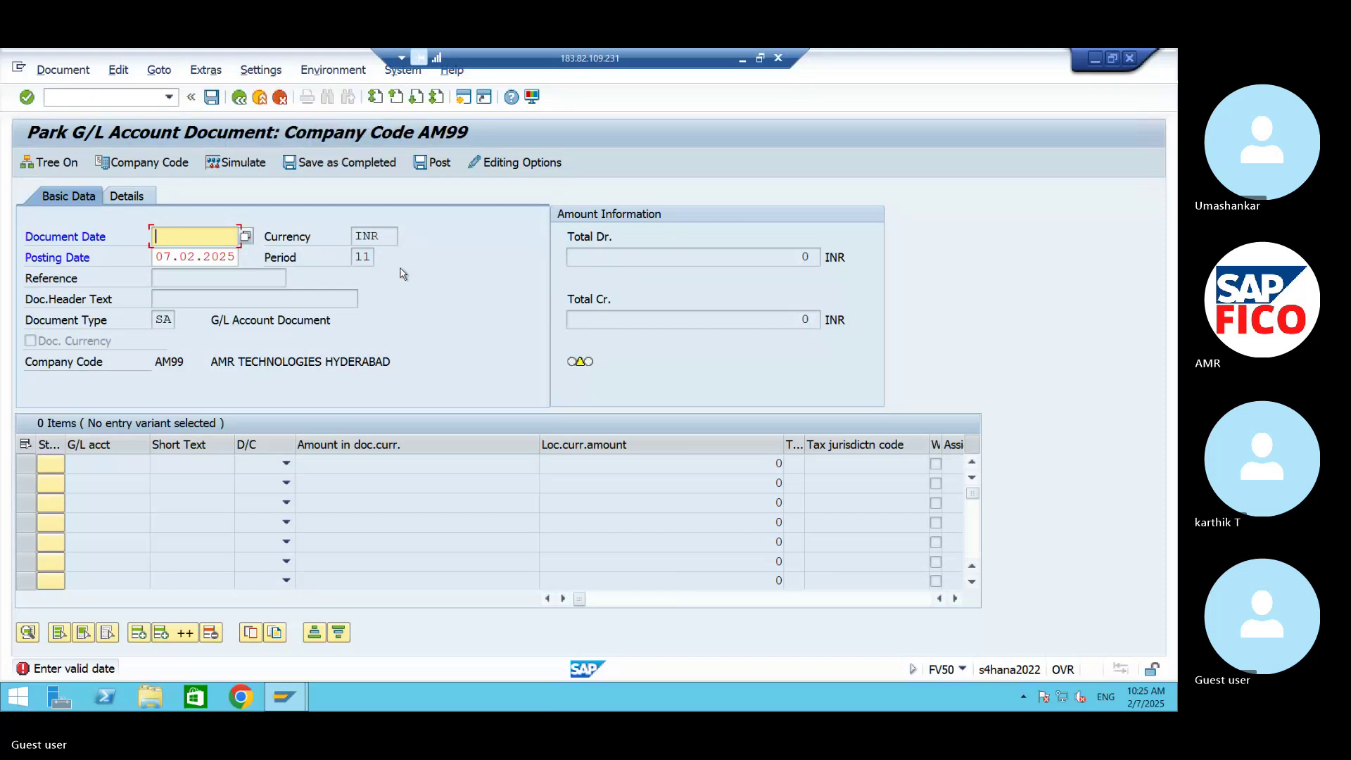
{"action": "left_click", "coordinate": [239, 97]}
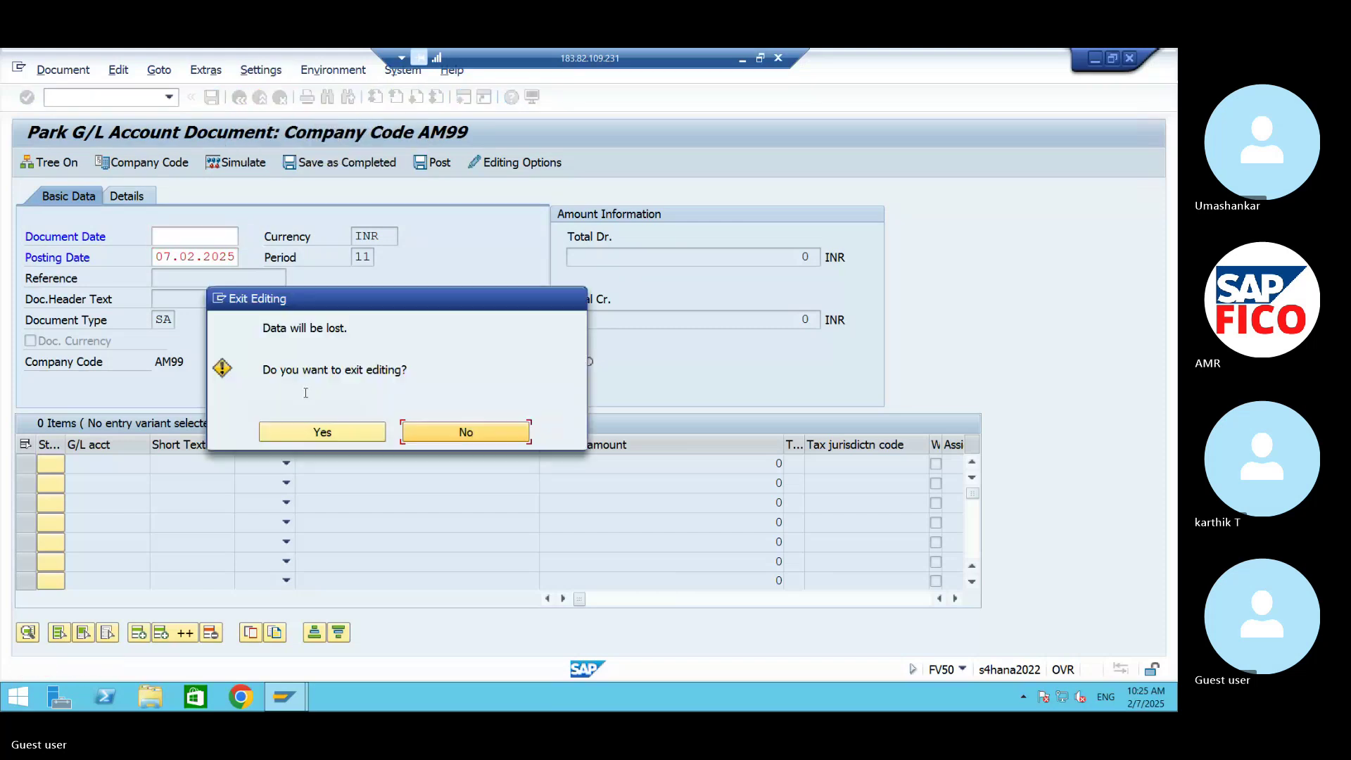
{"action": "left_click", "coordinate": [328, 436]}
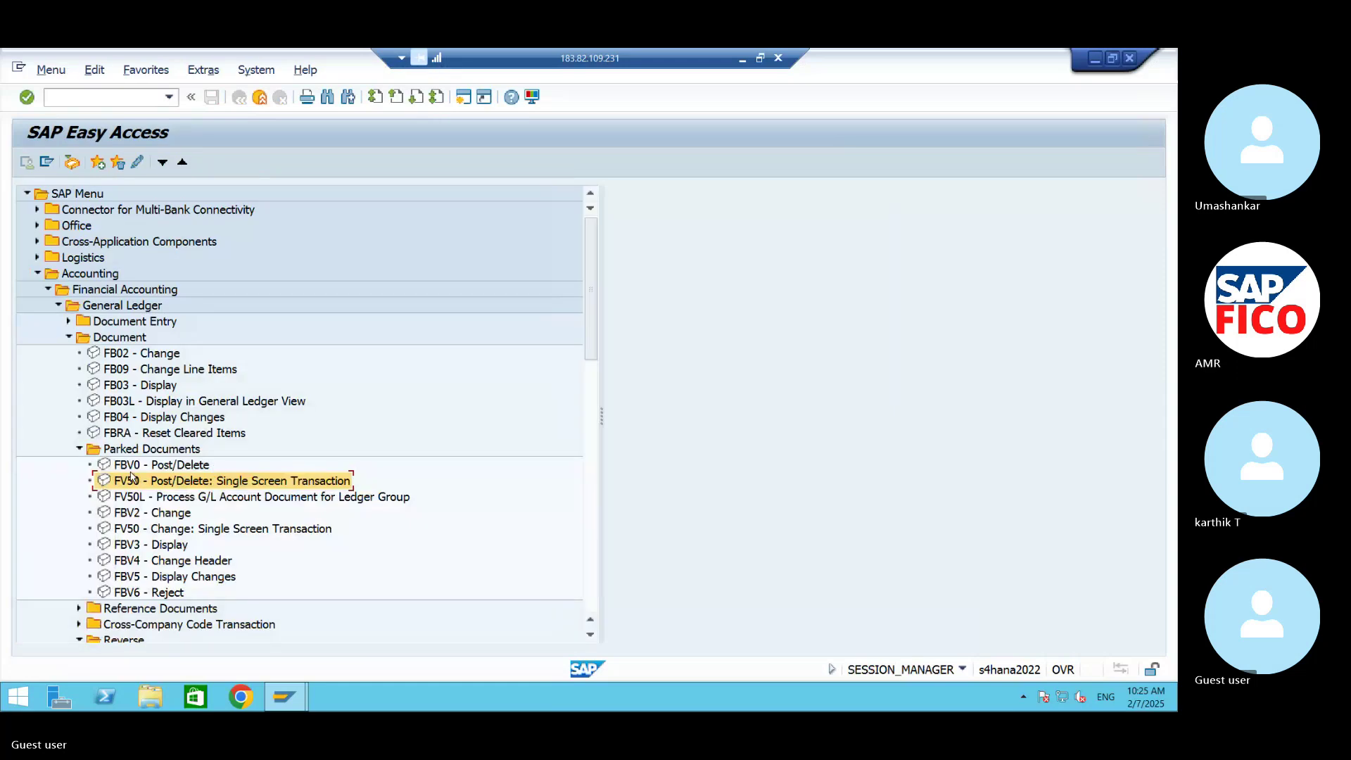
Step: Start transaction FBV0 - Post/Delete and enter 13 as the document number
{"action": "left_click", "coordinate": [138, 466]}
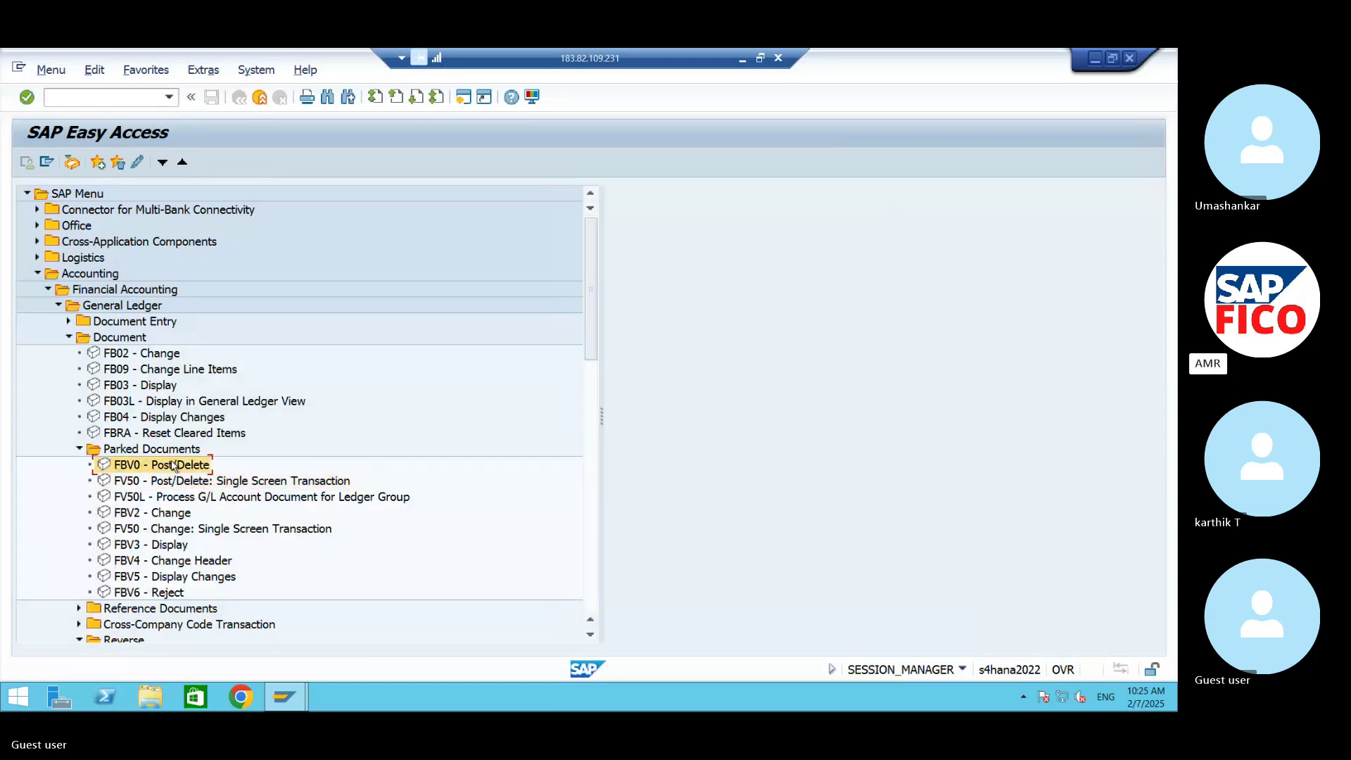
{"action": "double_click", "coordinate": [109, 467]}
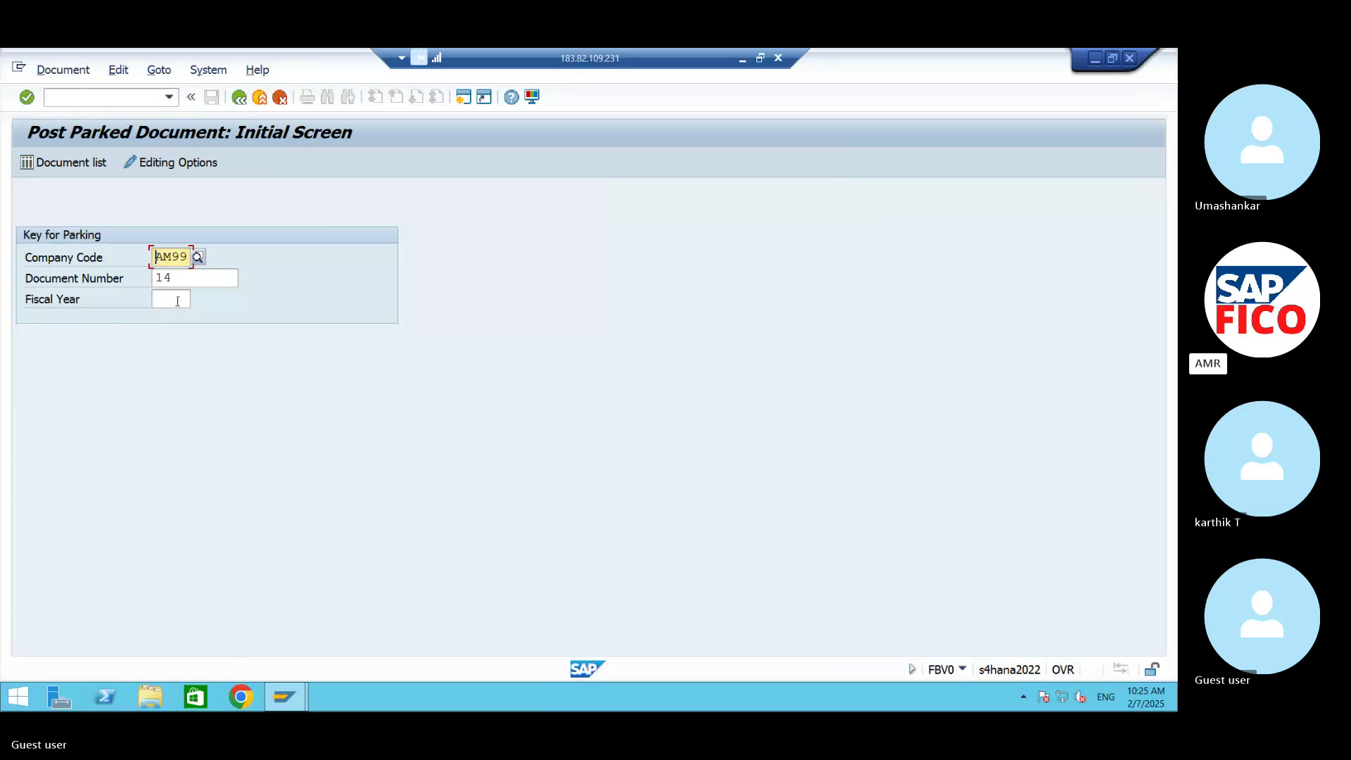
{"action": "left_click", "coordinate": [191, 279]}
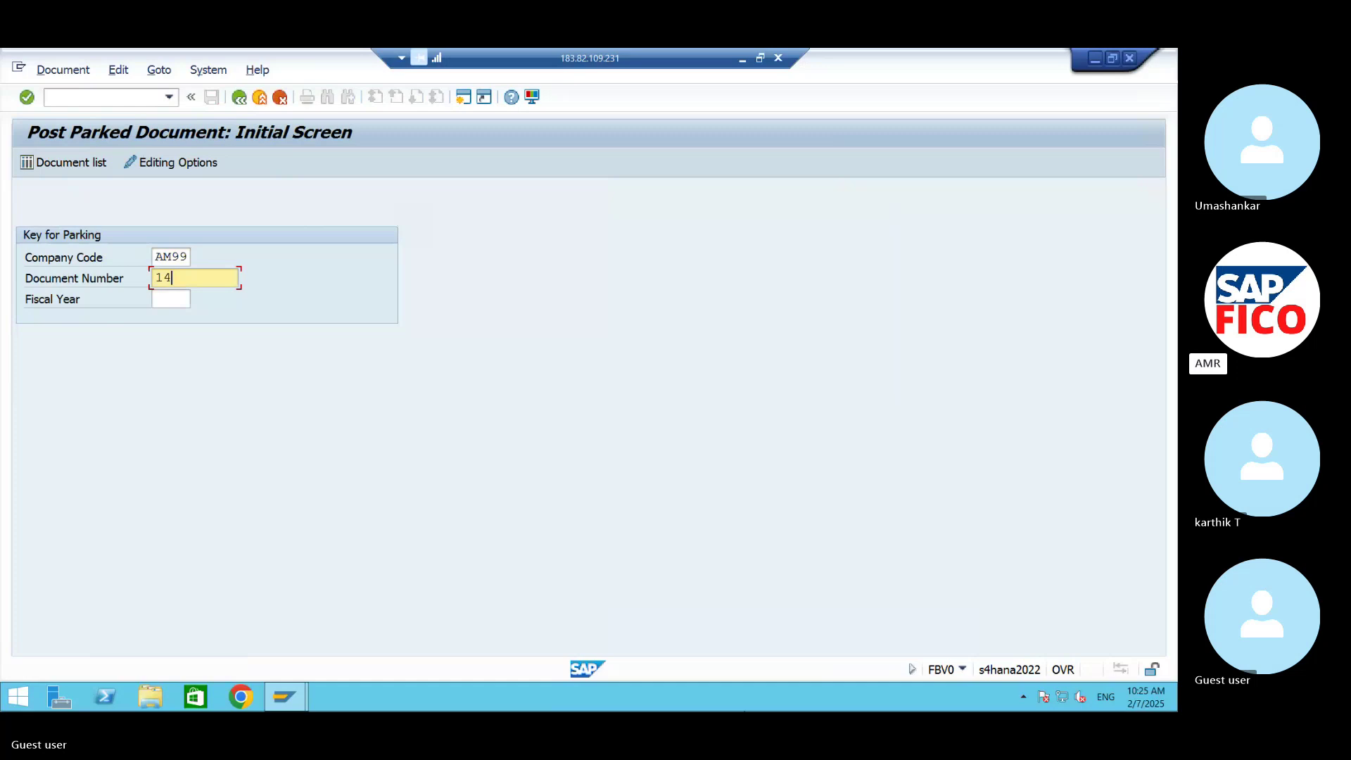
{"action": "key", "text": "BackSpace"}
{"action": "key", "text": "BackSpace"}
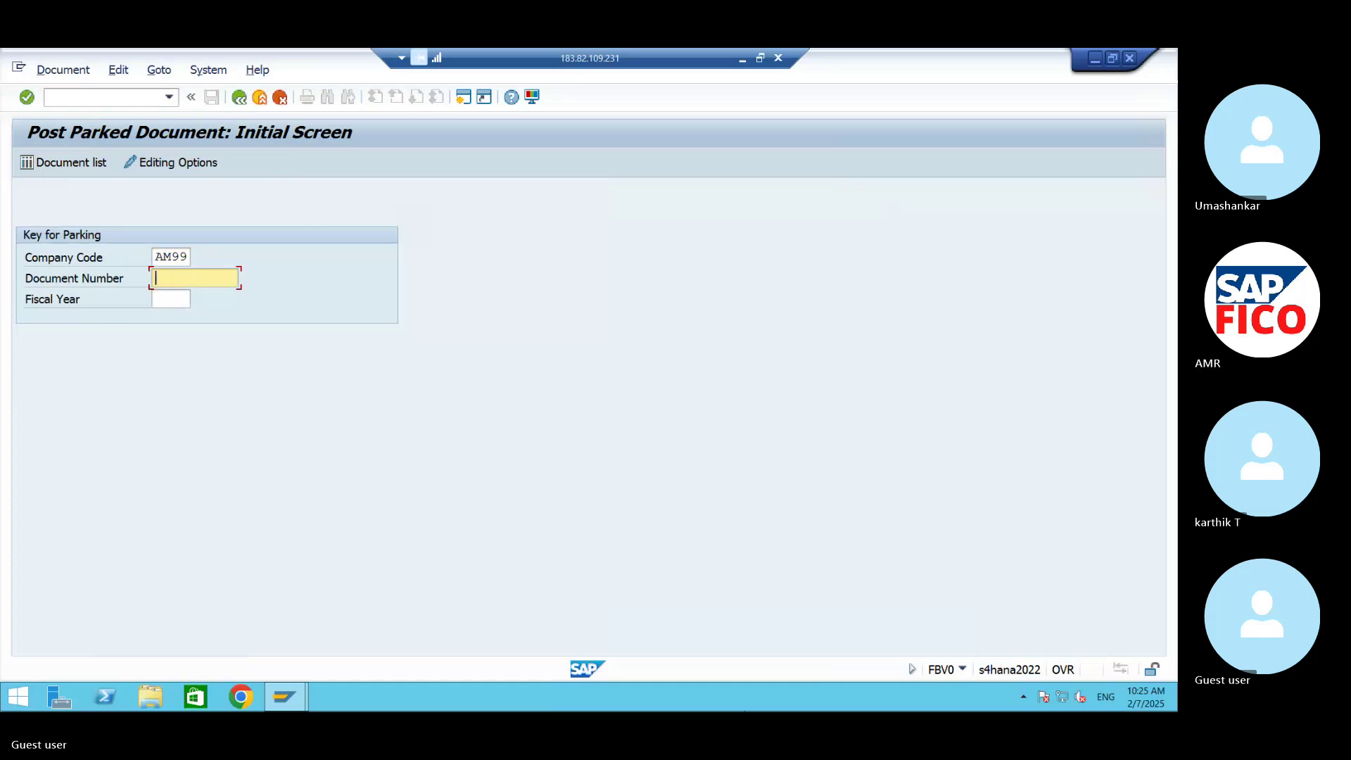
{"action": "type", "text": "13"}
{"action": "left_click", "coordinate": [167, 290]}
Step: List the parked documents of company code AM99 for fiscal year 2024 and open document 13 for editing
{"action": "left_click", "coordinate": [72, 166]}
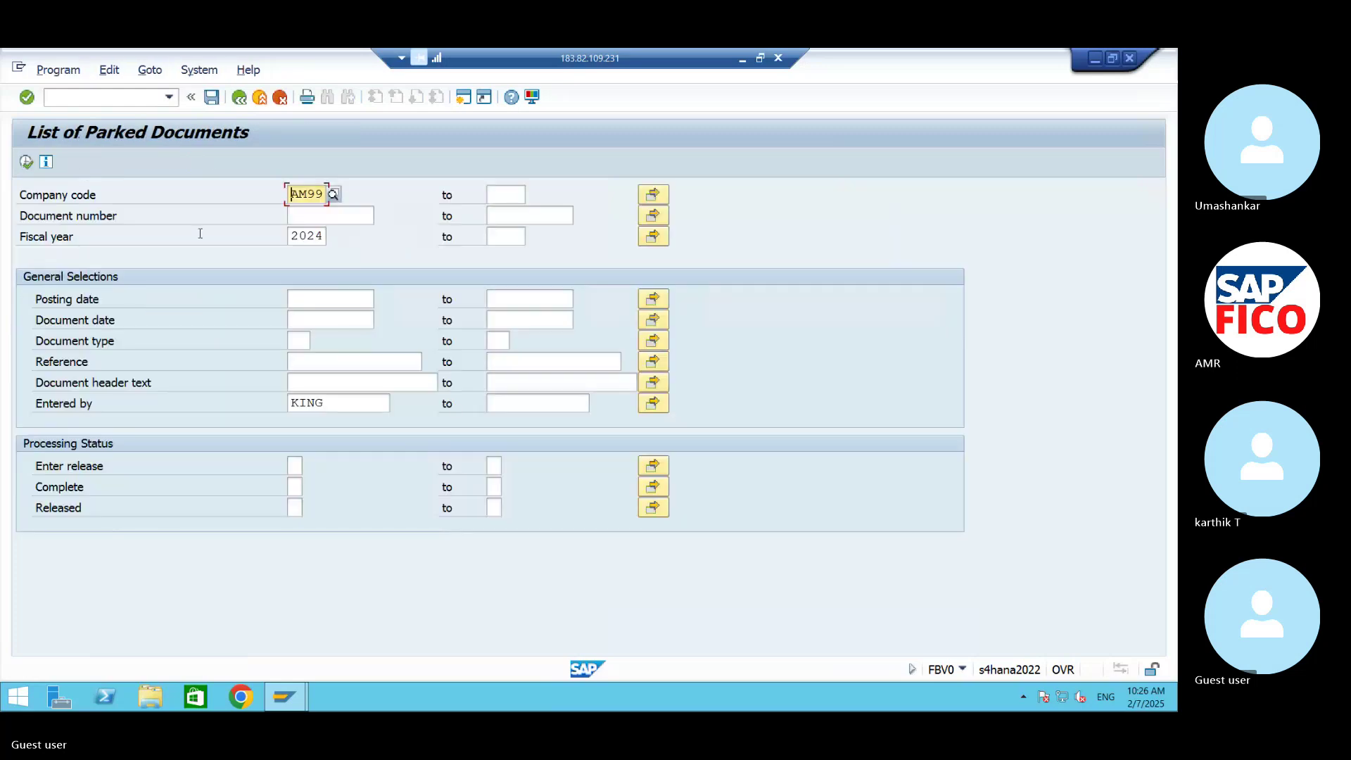
{"action": "left_click", "coordinate": [26, 162]}
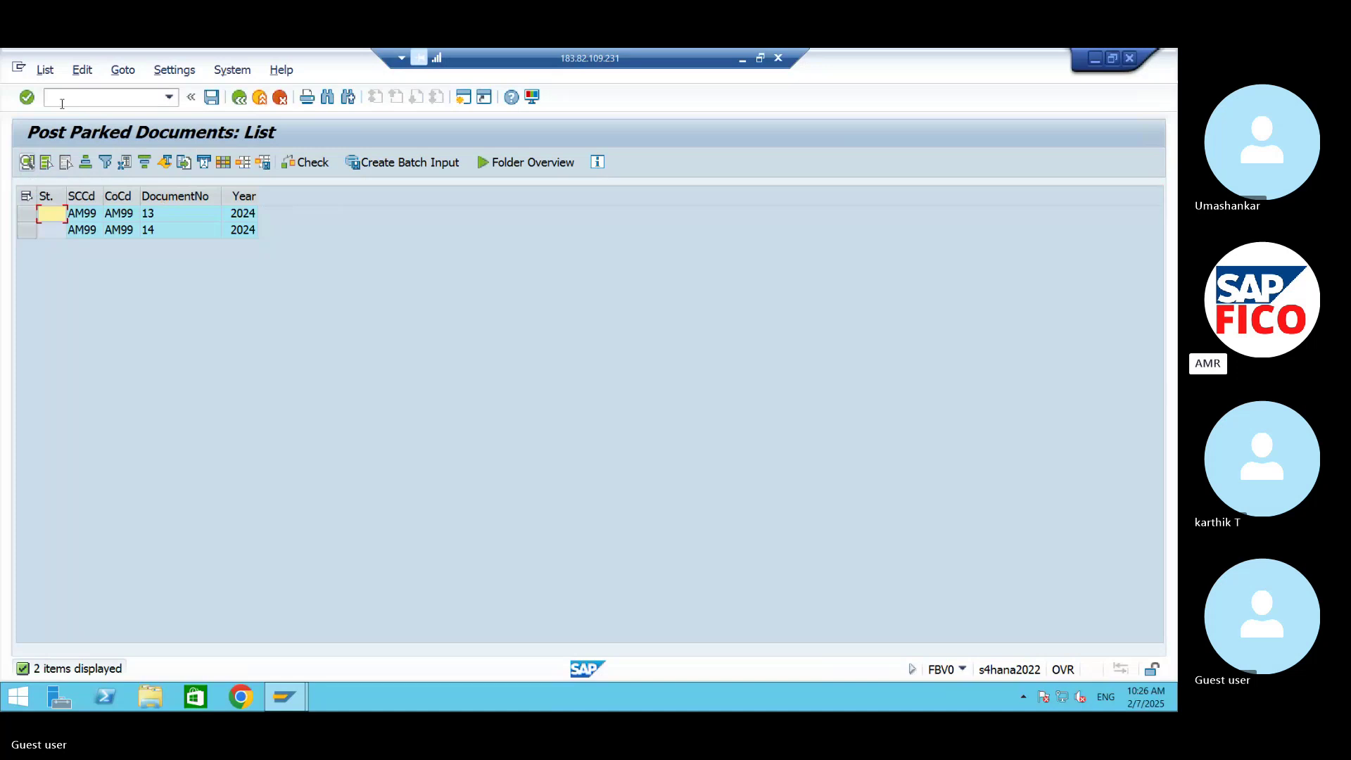
{"action": "left_click", "coordinate": [156, 218]}
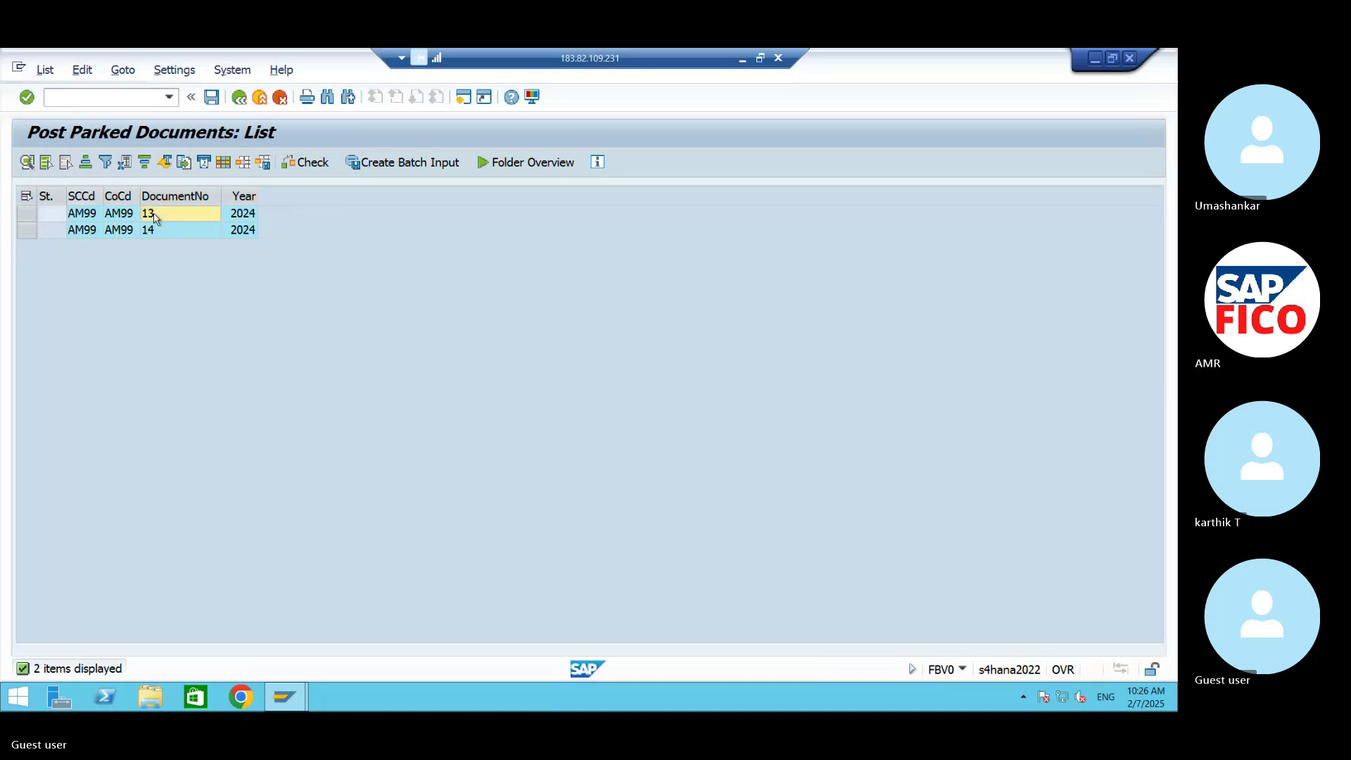
{"action": "double_click", "coordinate": [155, 218]}
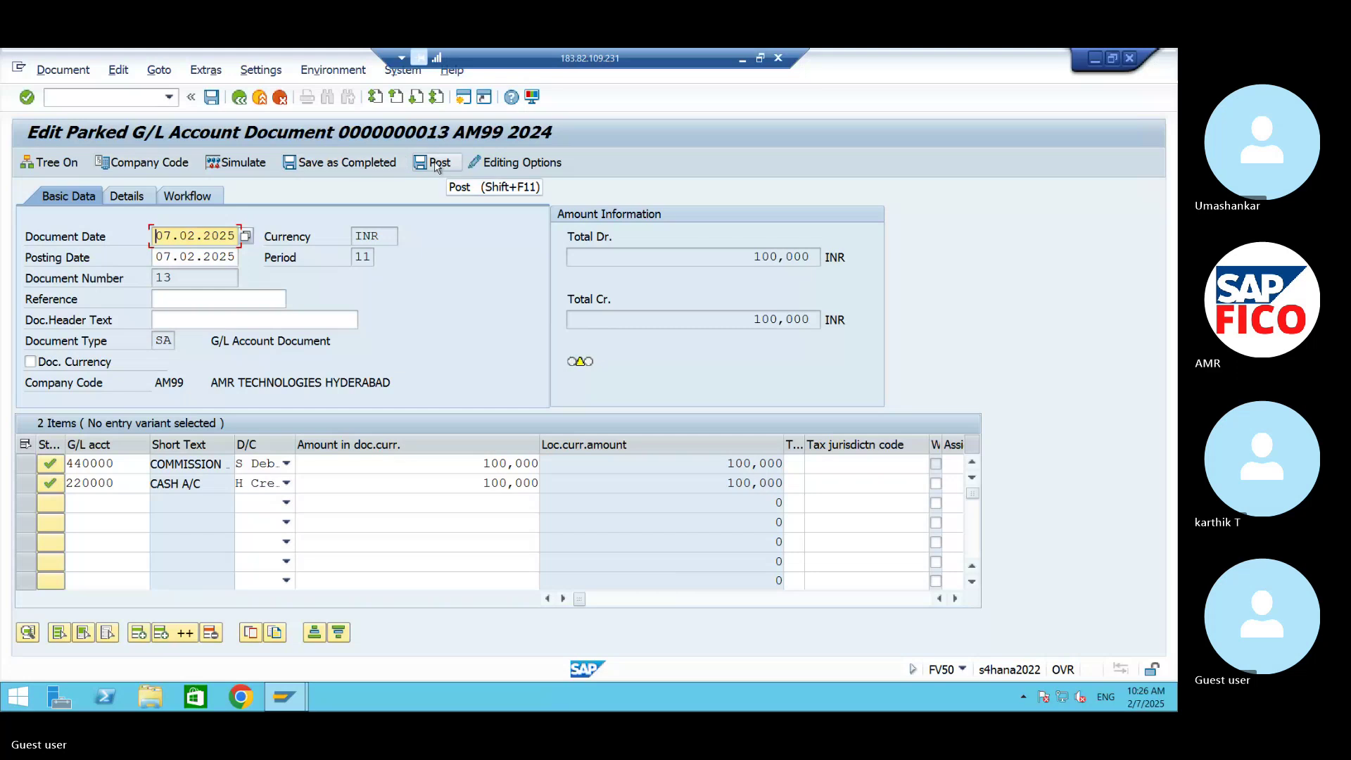
Step: Post parked G/L document 13 and close the resulting message
{"action": "left_click", "coordinate": [63, 69]}
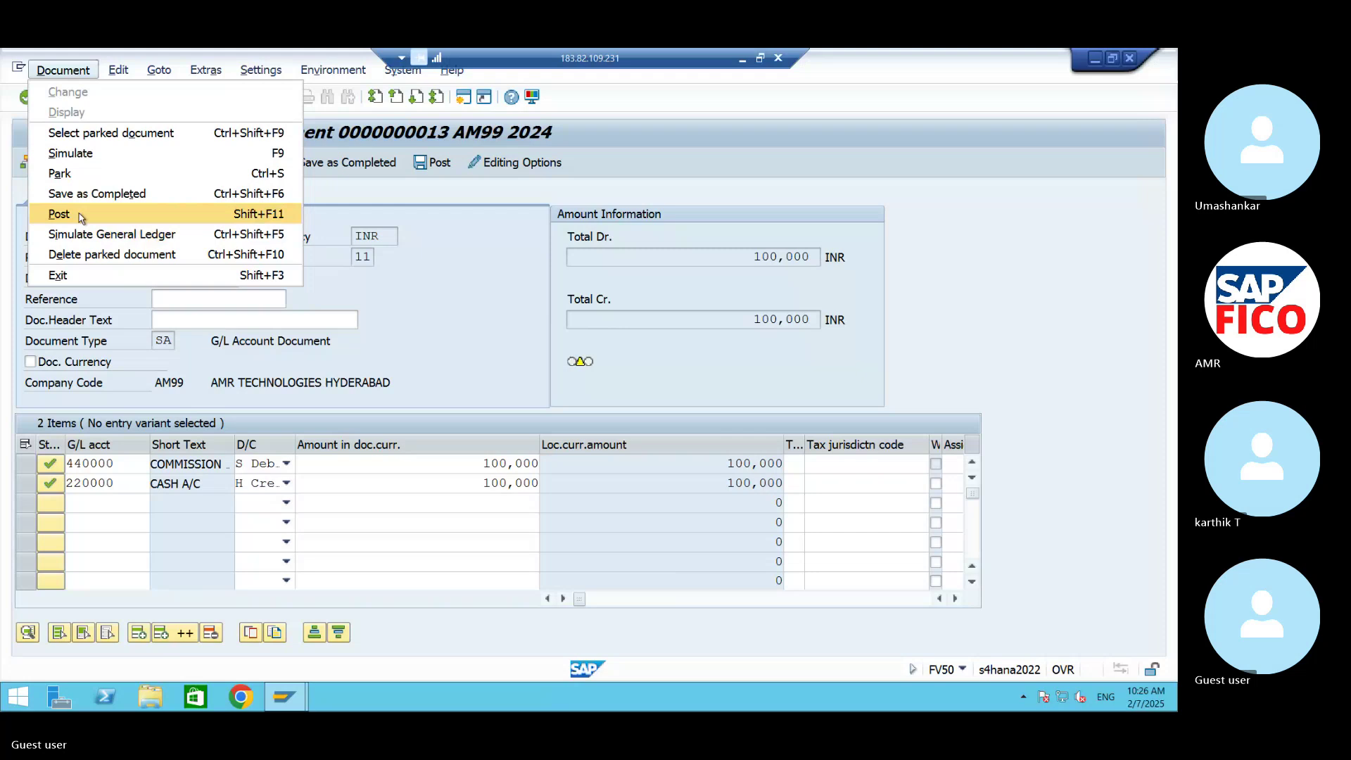
{"action": "left_click", "coordinate": [79, 213]}
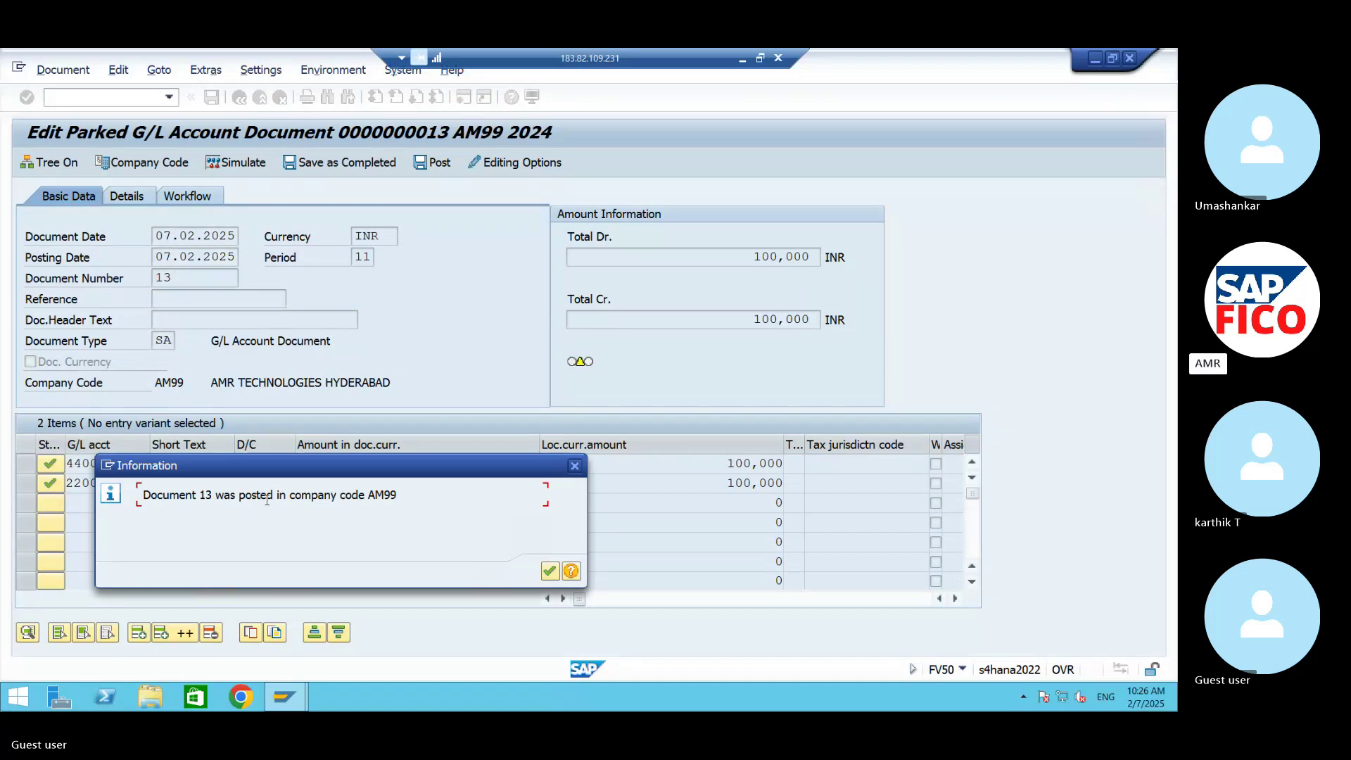
{"action": "left_click", "coordinate": [549, 572]}
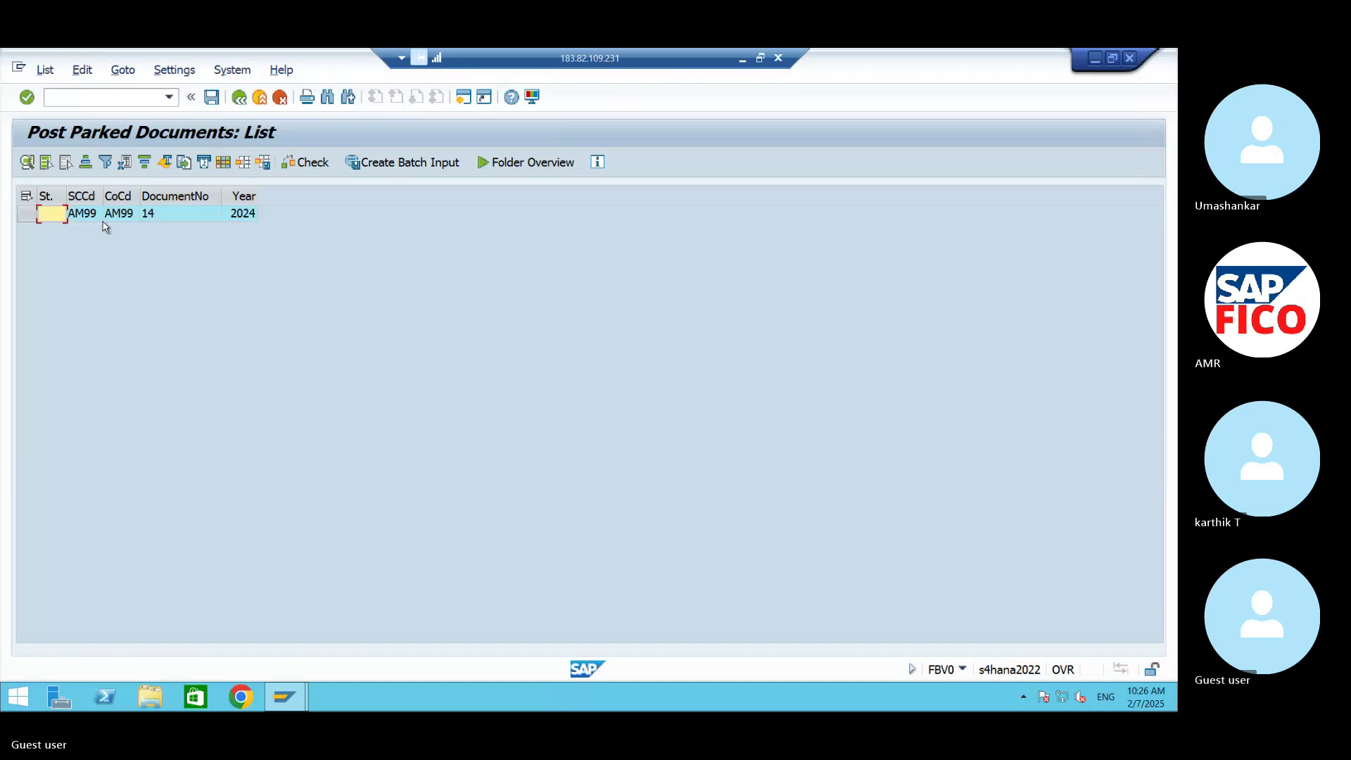
Step: Open parked document 14 from the list, post it past the cost accounting warning, and return to the parked documents selection screen
{"action": "left_click", "coordinate": [85, 214]}
{"action": "double_click", "coordinate": [90, 214]}
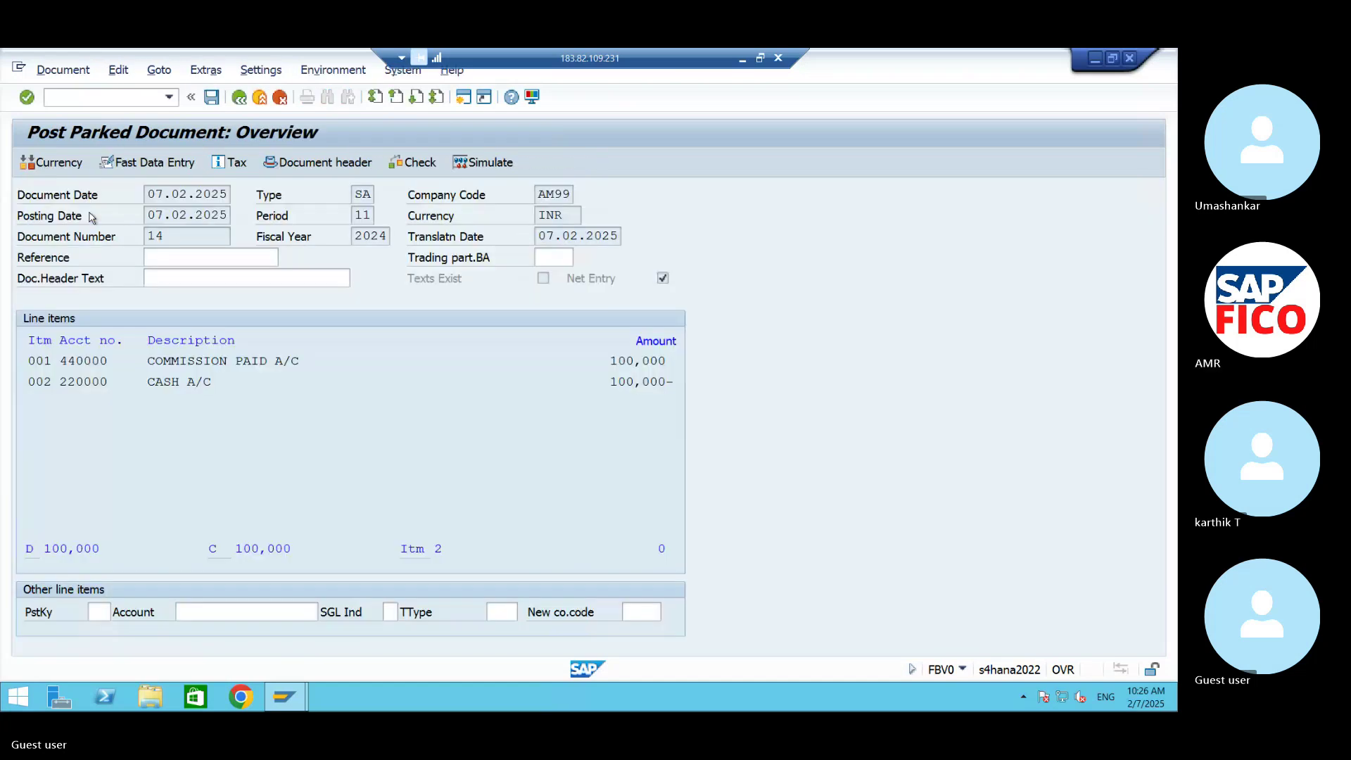
{"action": "left_click", "coordinate": [70, 74]}
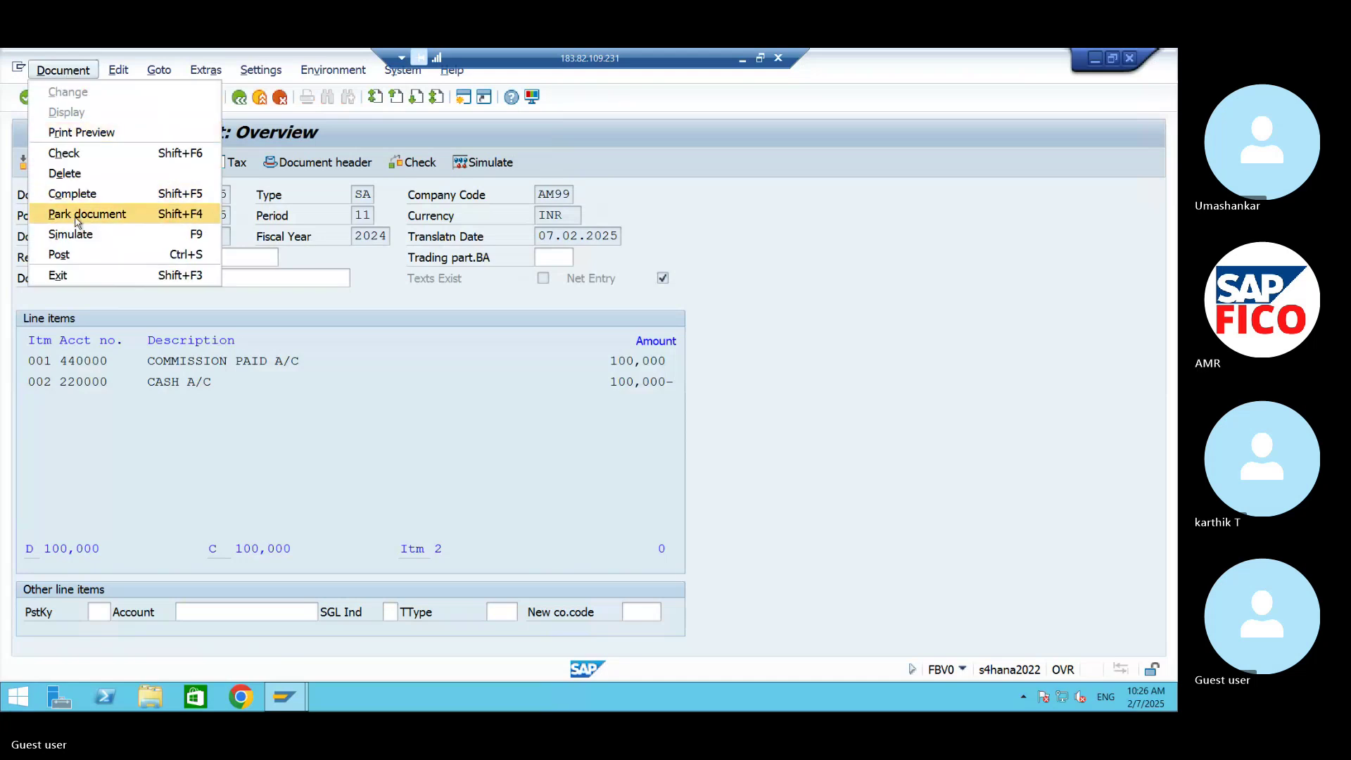
{"action": "left_click", "coordinate": [317, 391]}
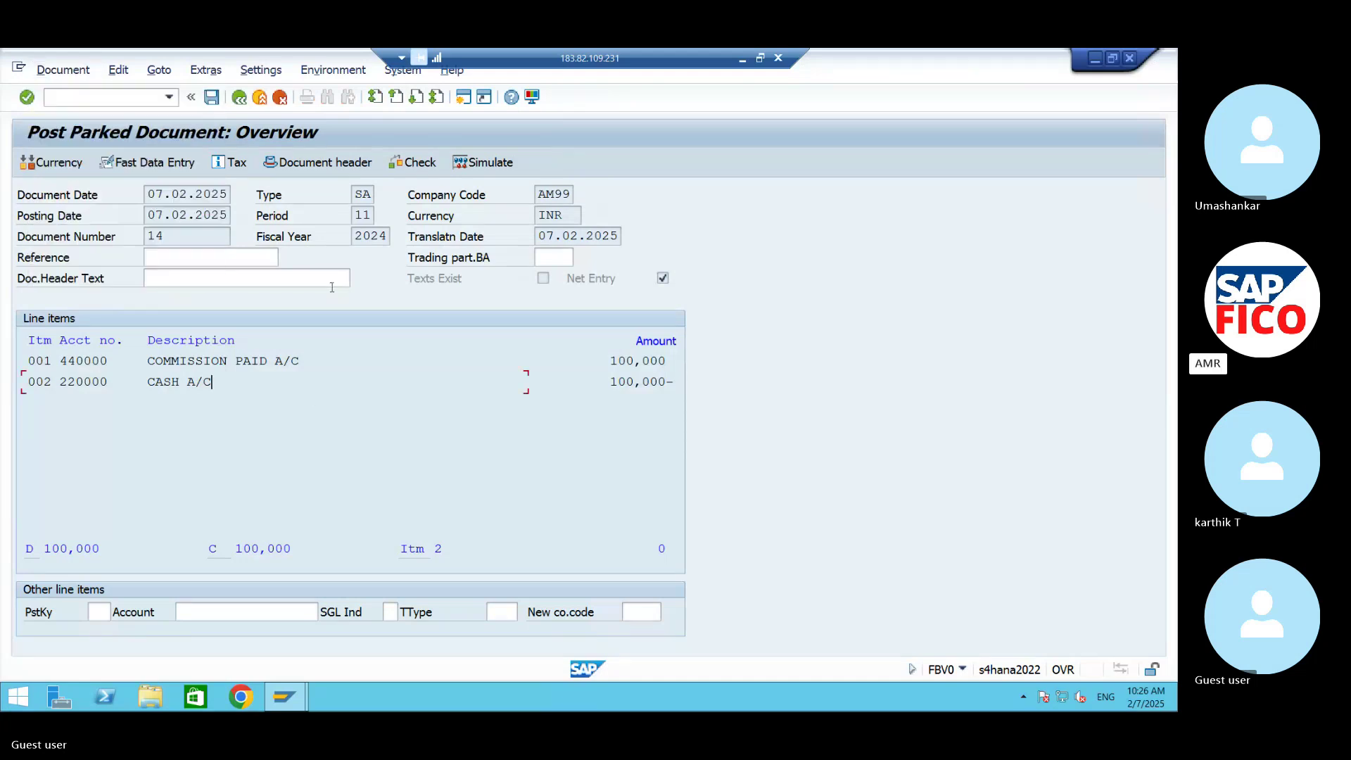
{"action": "left_click", "coordinate": [64, 70]}
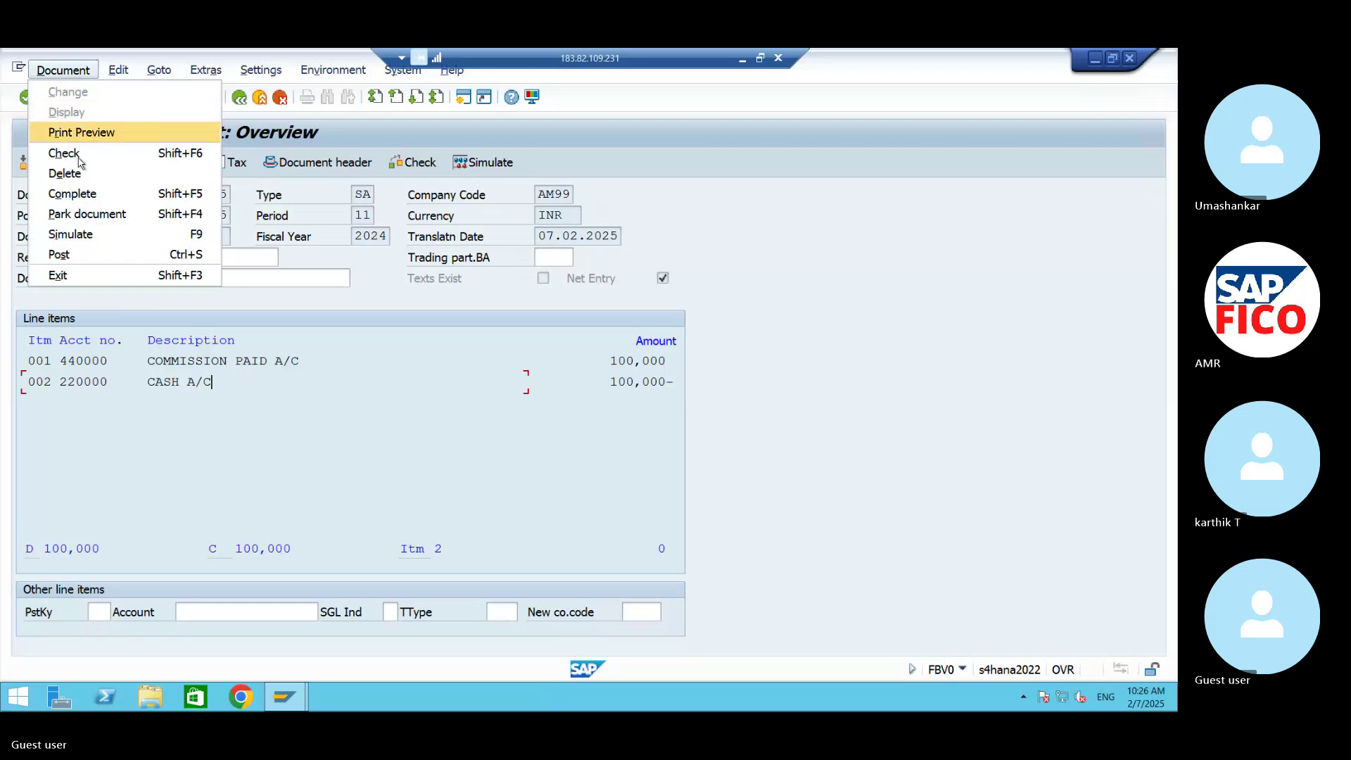
{"action": "left_click", "coordinate": [62, 254]}
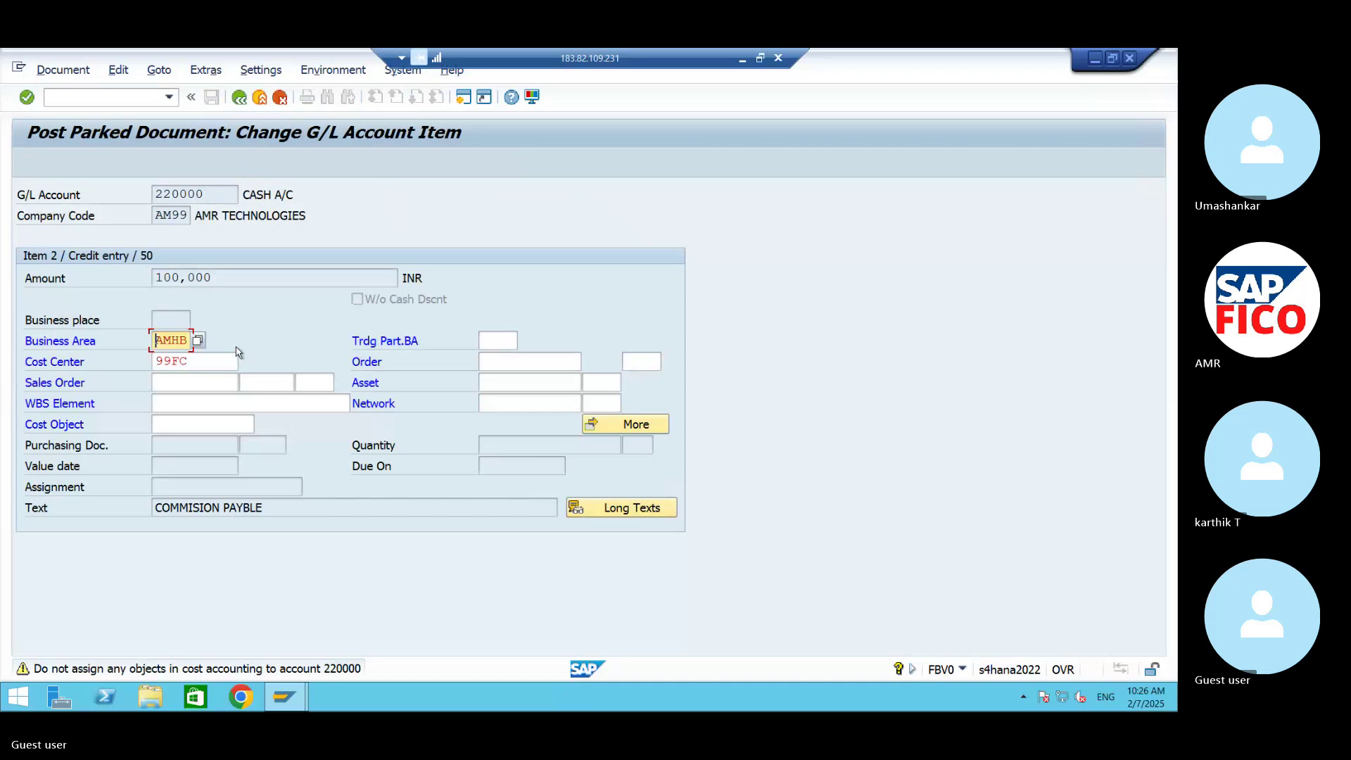
{"action": "key", "text": "Return"}
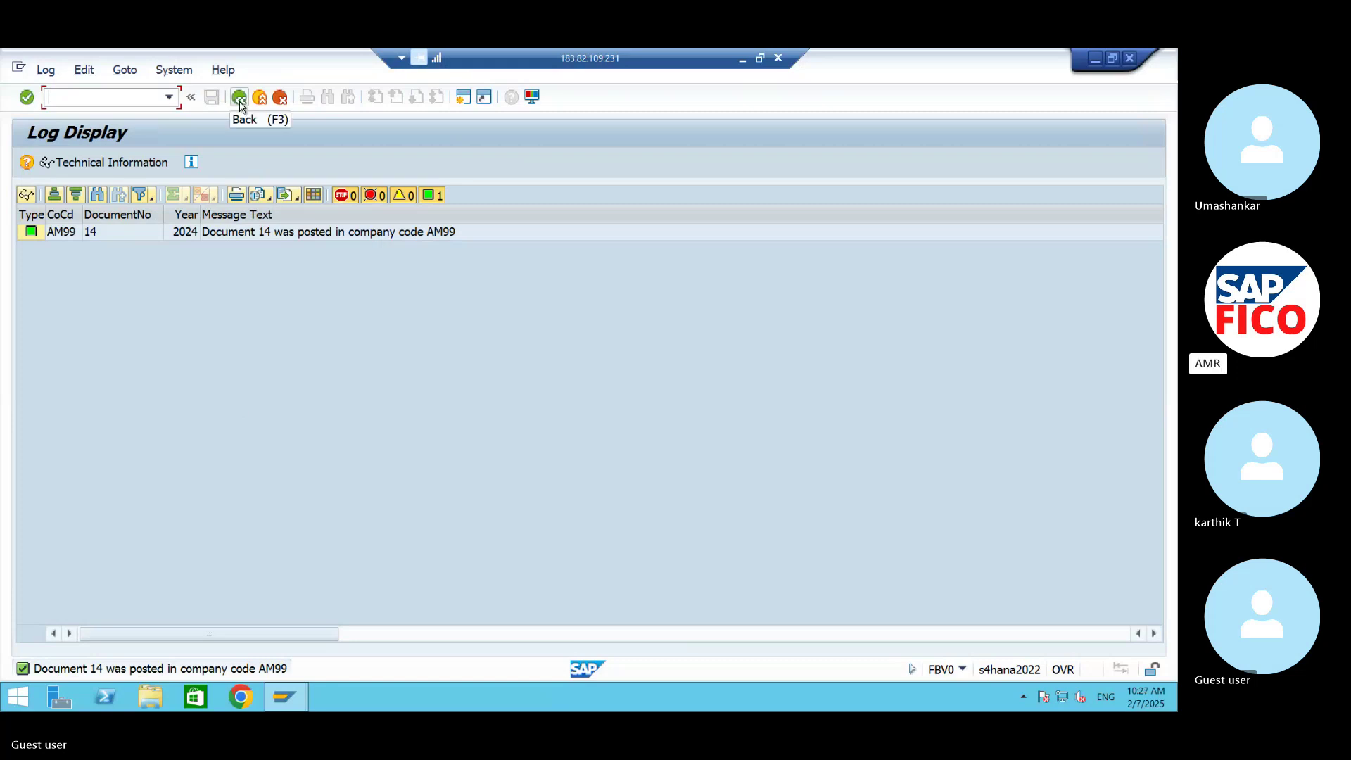
{"action": "left_click", "coordinate": [239, 100]}
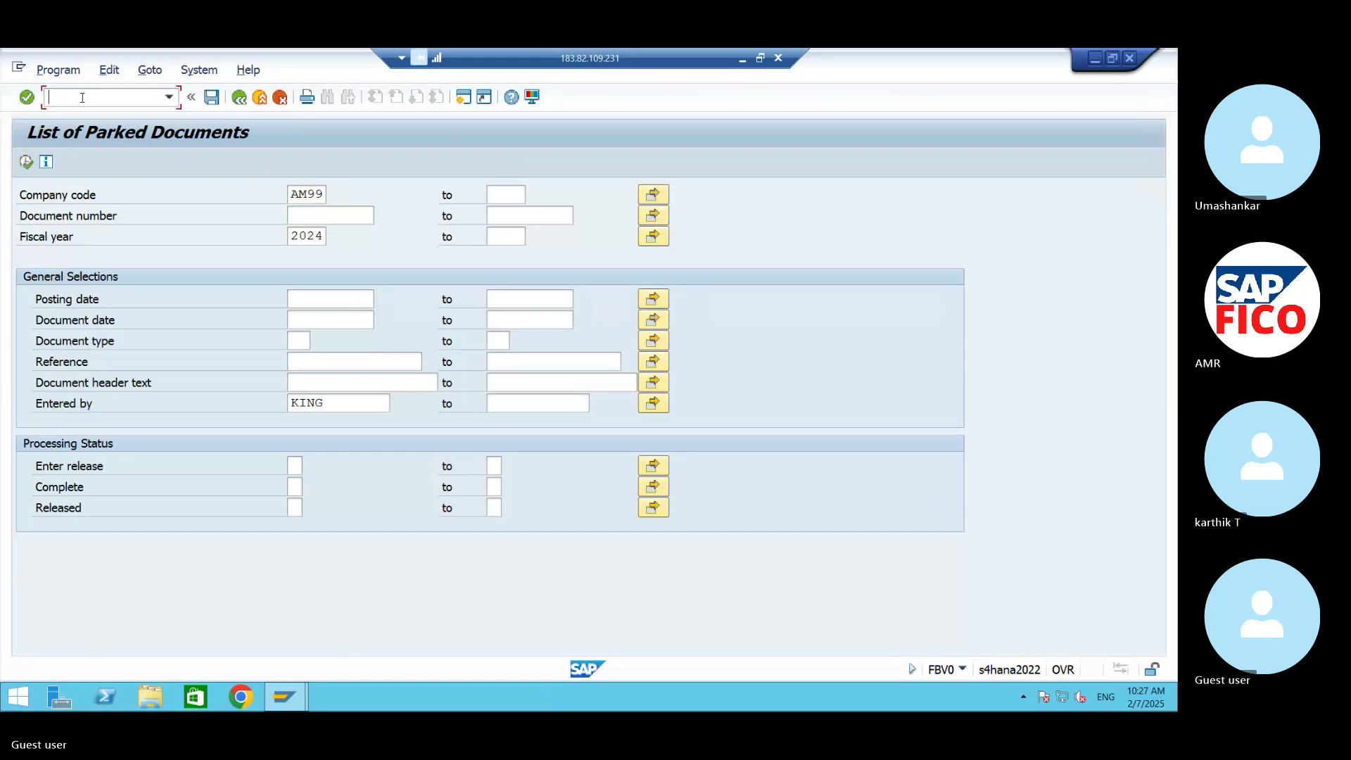
{"action": "type", "text": "/NFBRA"}
{"action": "key", "text": "Return"}
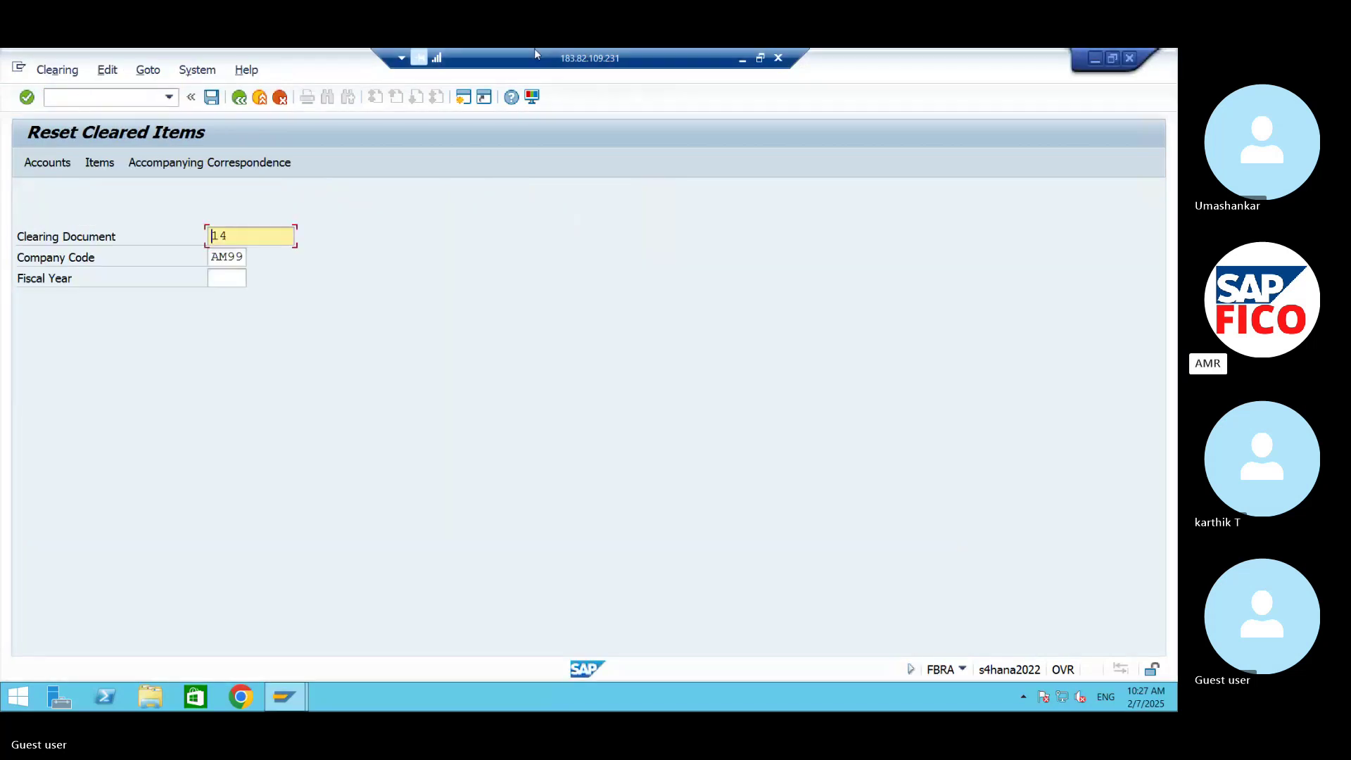
{"action": "left_click_drag", "start_coordinate": [232, 235], "coordinate": [202, 229]}
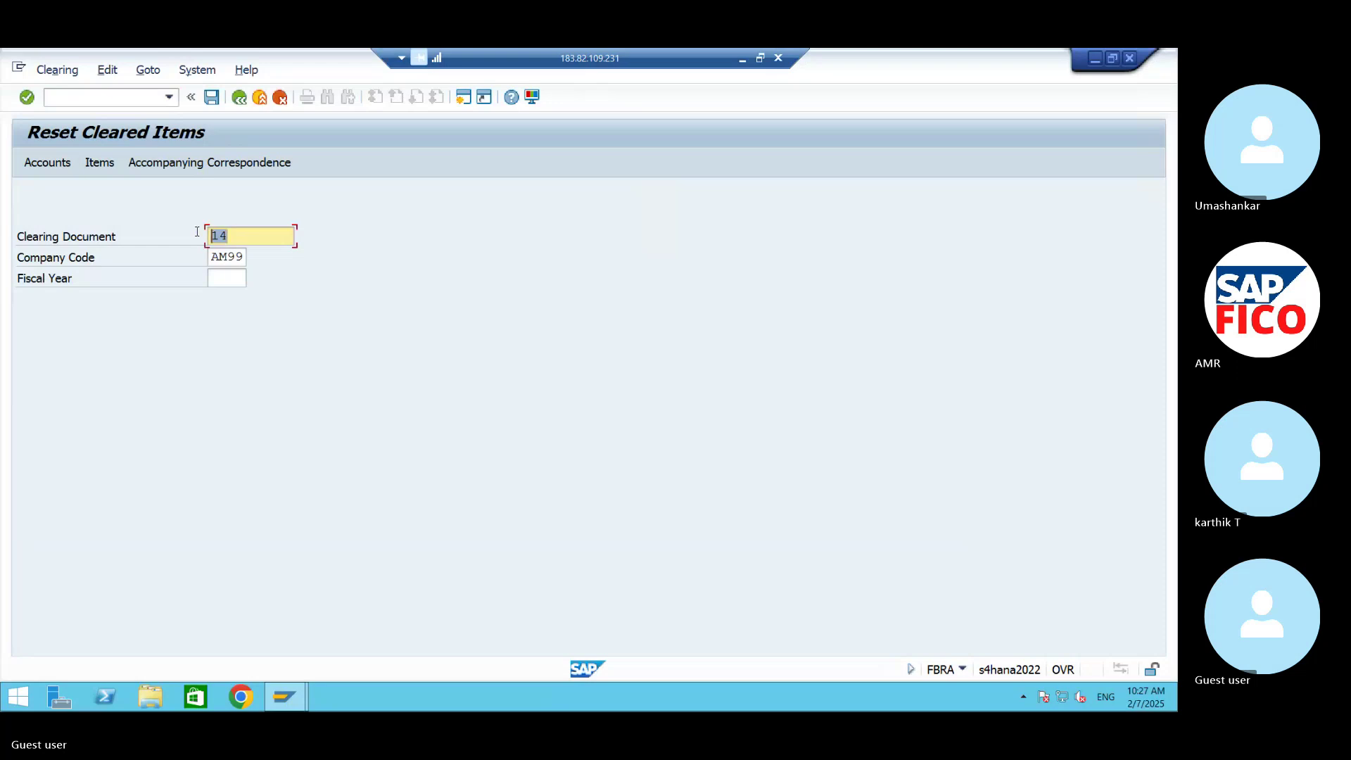
{"action": "key", "text": "BackSpace"}
{"action": "left_click", "coordinate": [46, 163]}
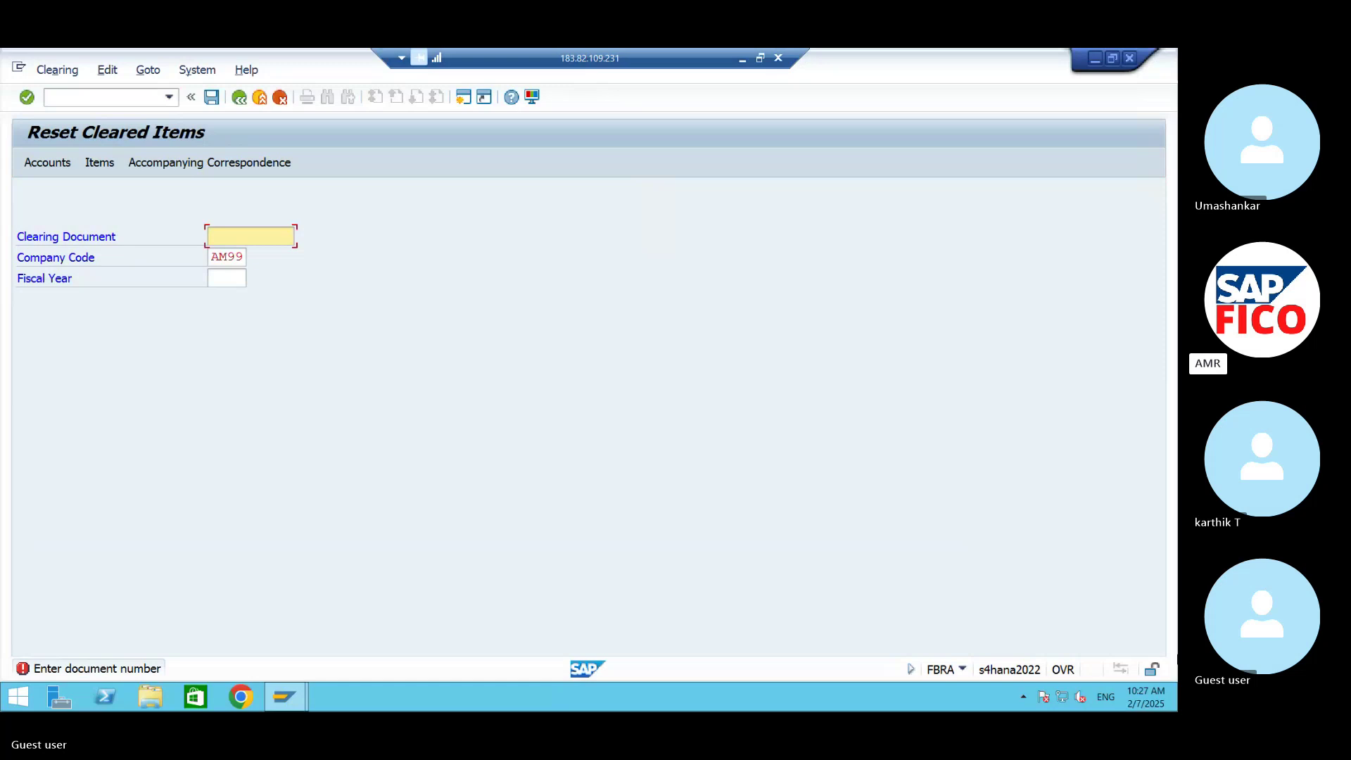
Step: Switch to the Word notes and change the transaction code on the CHANGE OR POST PARK DOCUMENT line to FBV0
{"action": "left_click", "coordinate": [1095, 60]}
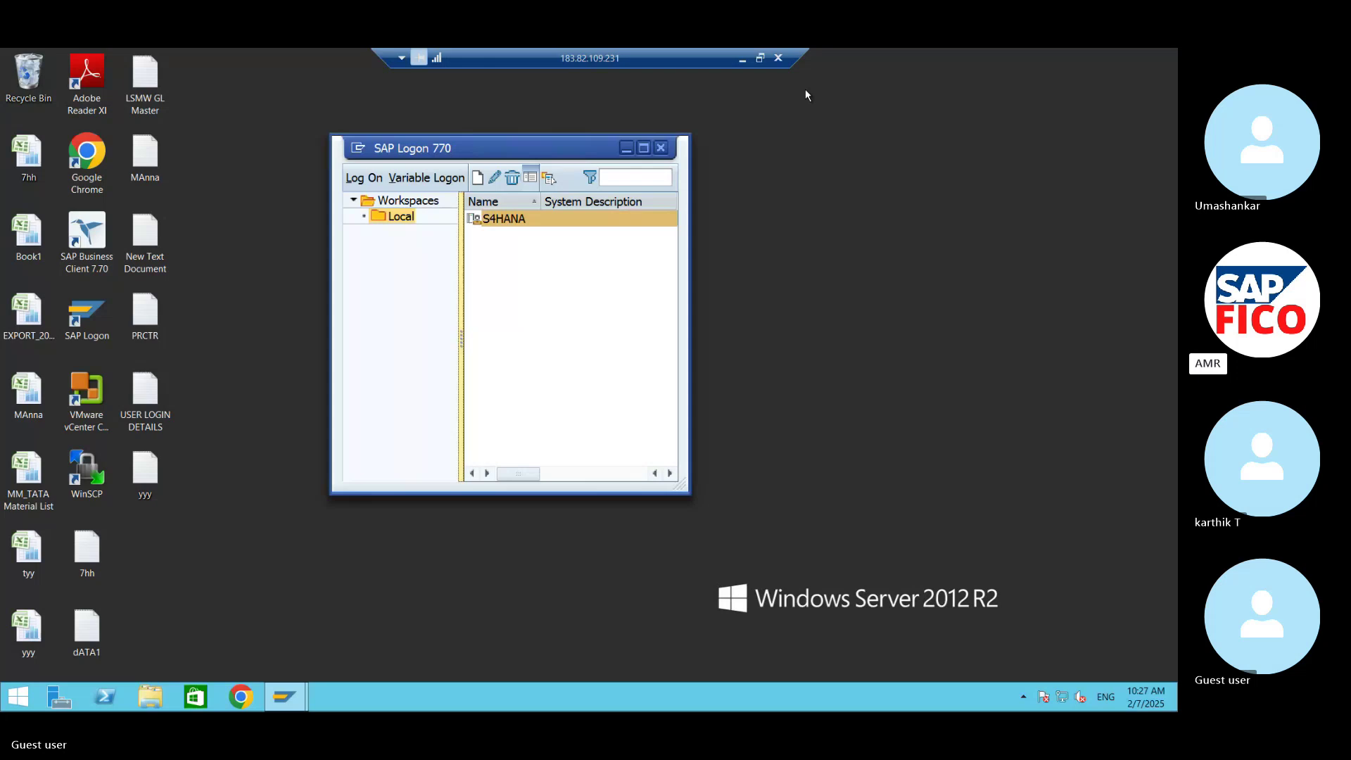
{"action": "left_click", "coordinate": [625, 150]}
{"action": "left_click", "coordinate": [739, 63]}
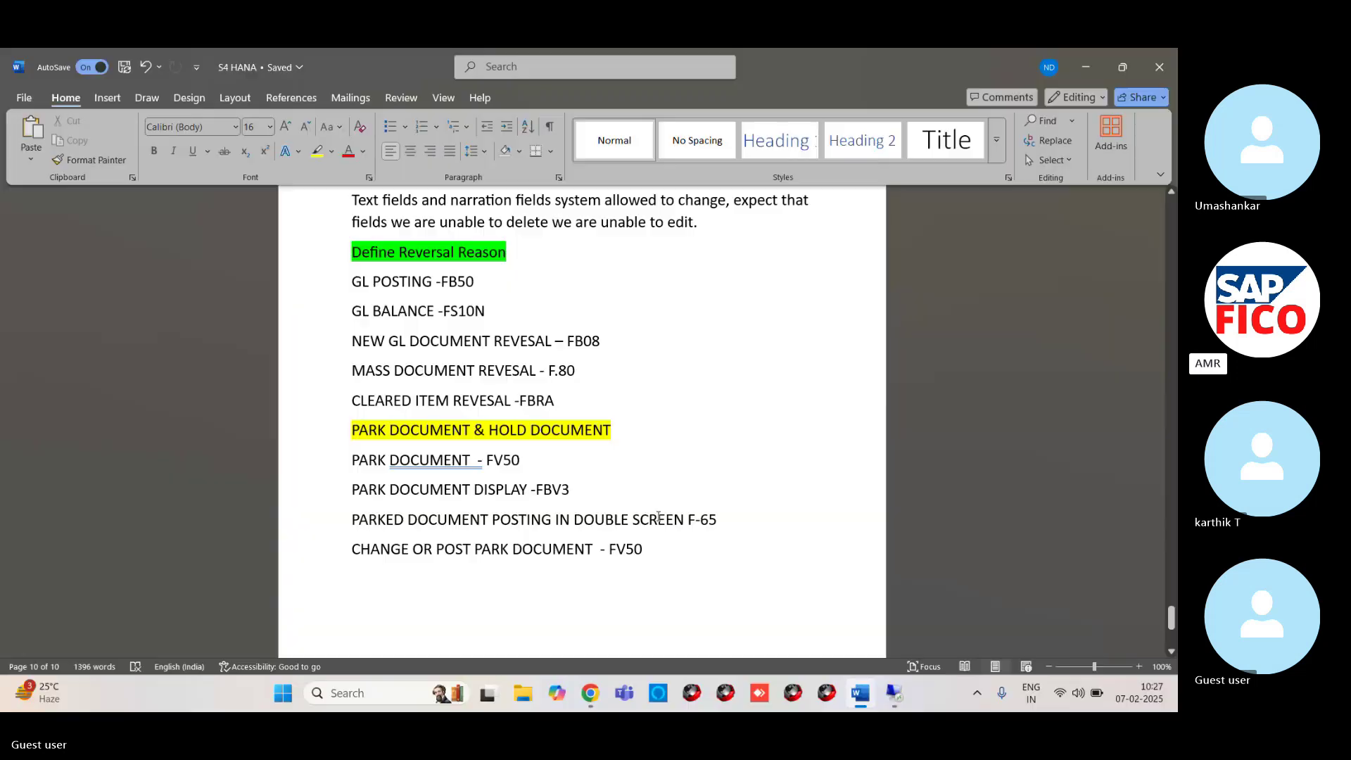
{"action": "key", "text": "BackSpace"}
{"action": "key", "text": "BackSpace"}
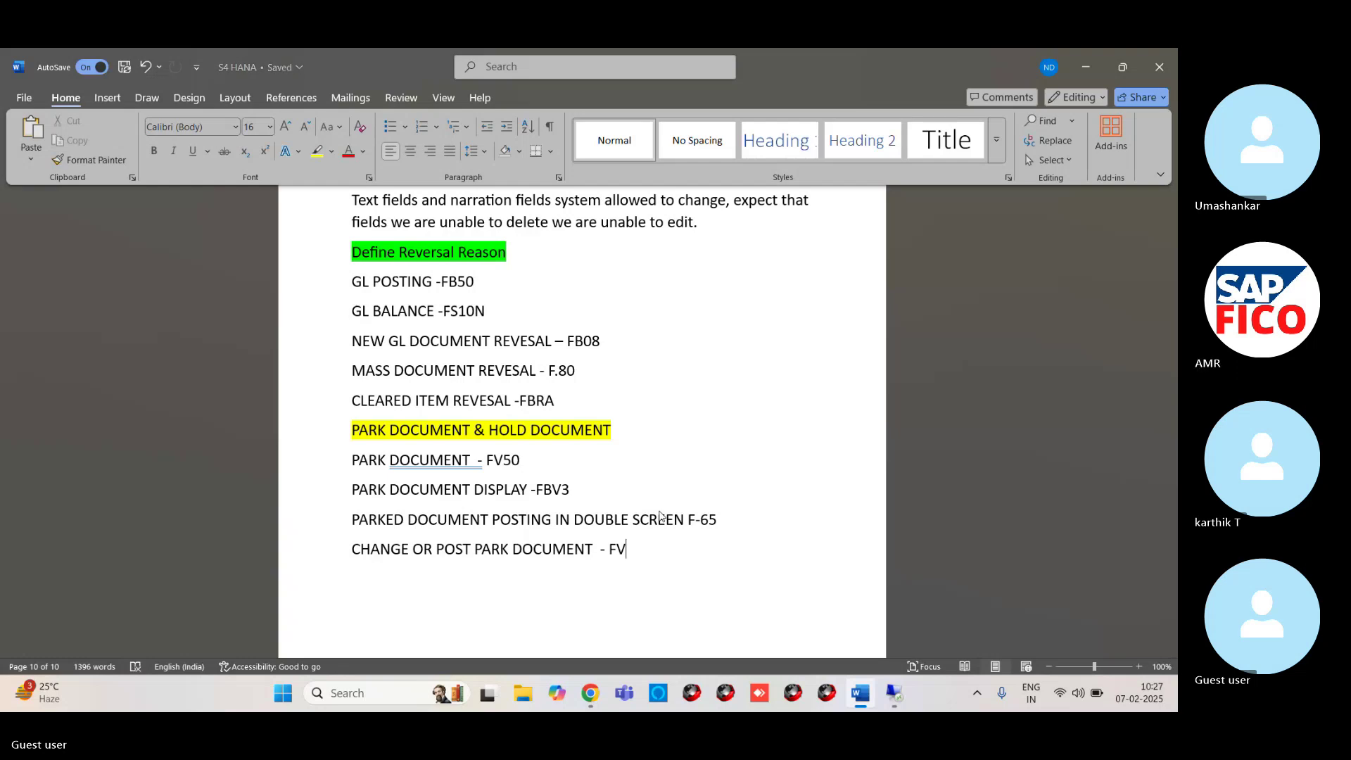
{"action": "key", "text": "BackSpace"}
{"action": "type", "text": "BV0"}
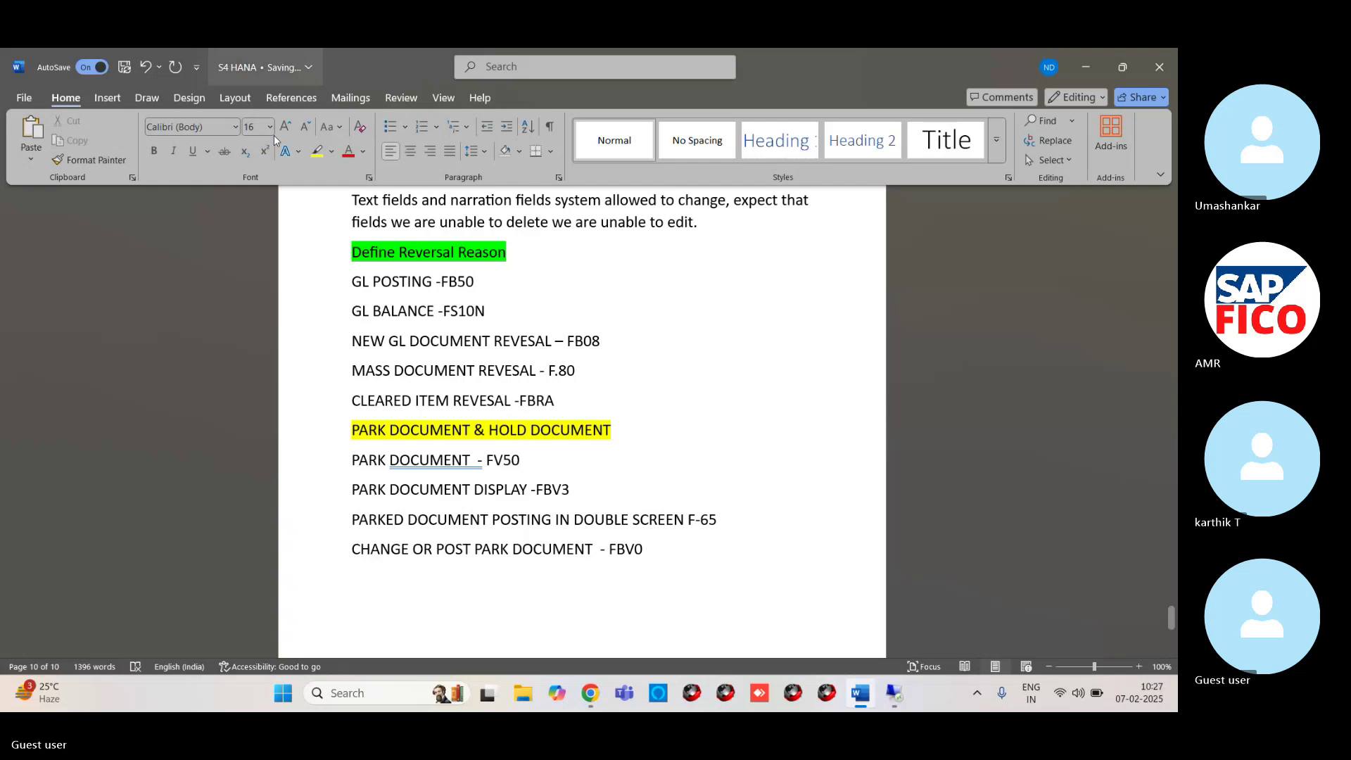
Step: Add the line "DISPLAY CHANGES – FBV5" below the FBV0 line in the notes
{"action": "key", "text": "Return"}
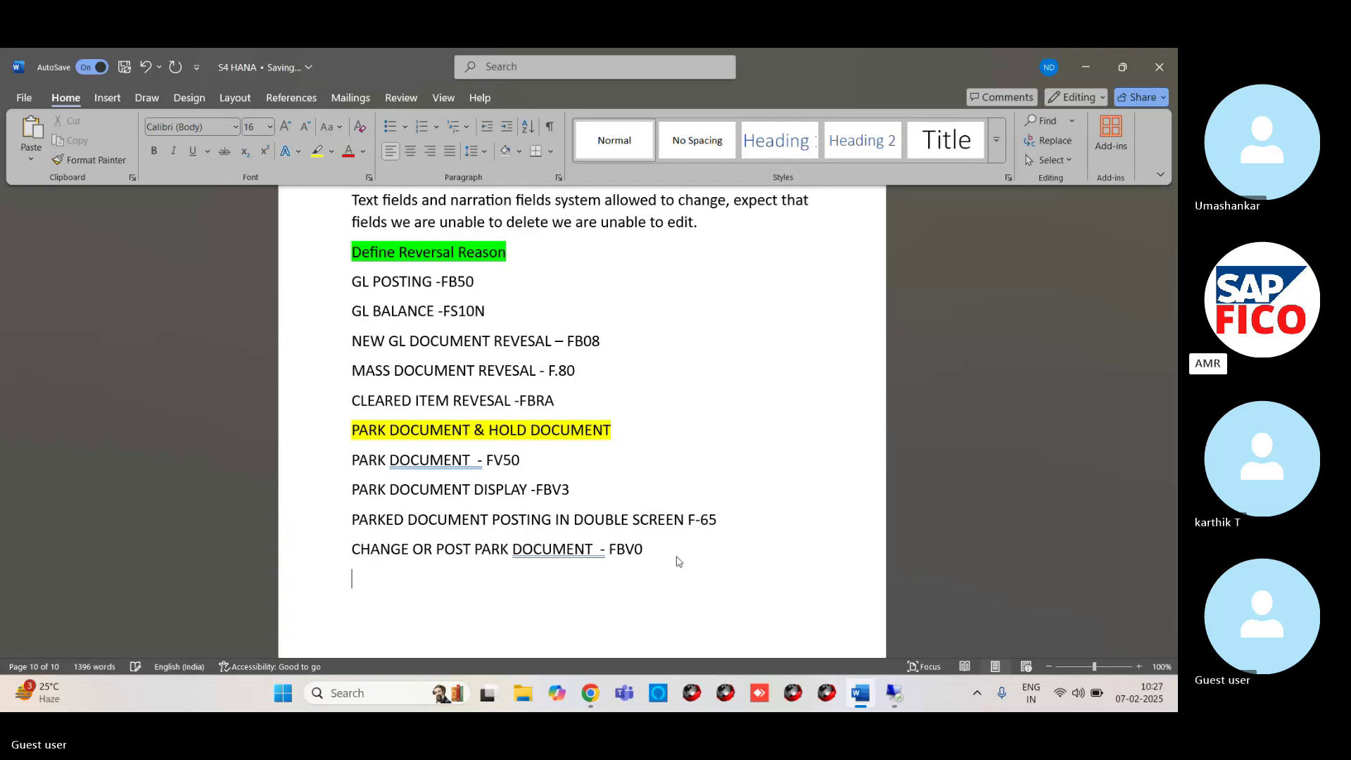
{"action": "type", "text": "dISPLA"}
{"action": "key", "text": "BackSpace"}
{"action": "key", "text": "BackSpace"}
{"action": "key", "text": "BackSpace"}
{"action": "key", "text": "BackSpace"}
{"action": "key", "text": "BackSpace"}
{"action": "key", "text": "BackSpace"}
{"action": "type", "text": "DISPL"}
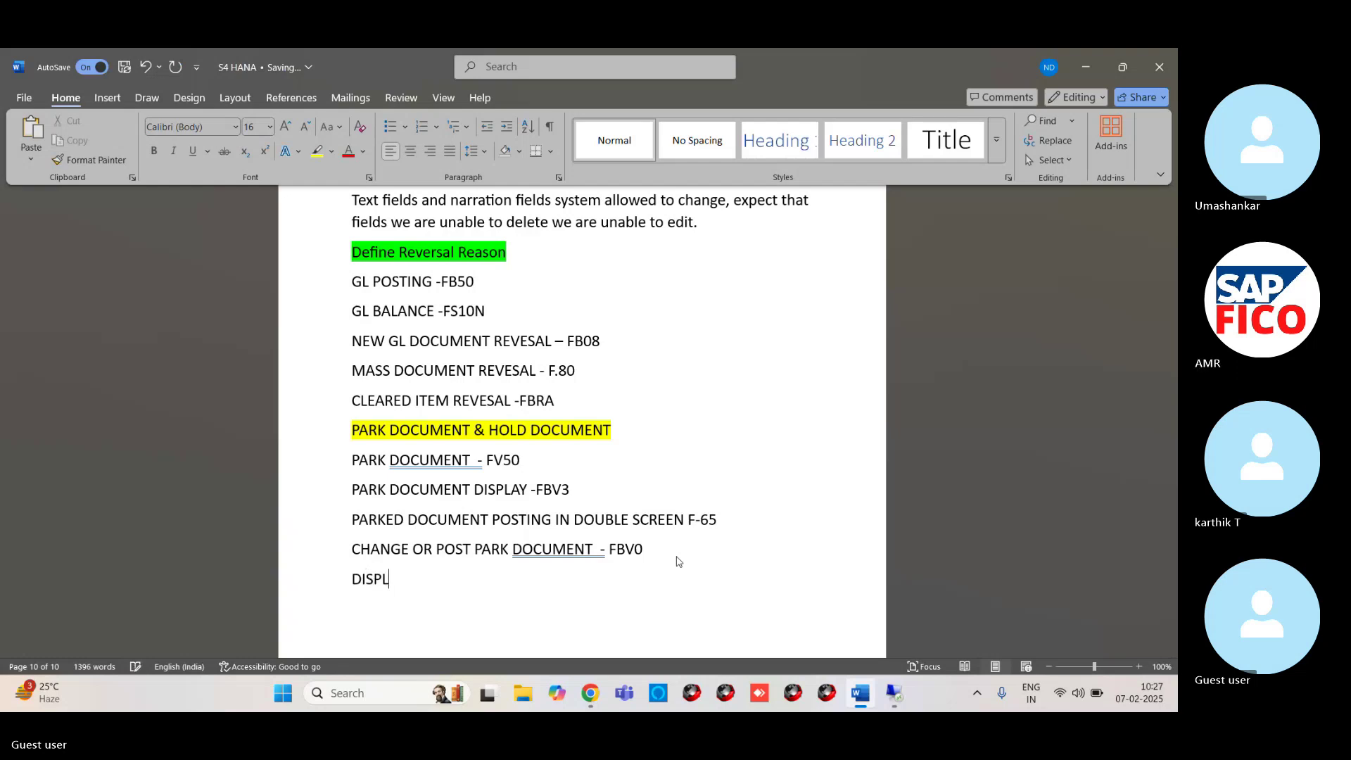
{"action": "type", "text": "AY CHANGES - FBV5"}
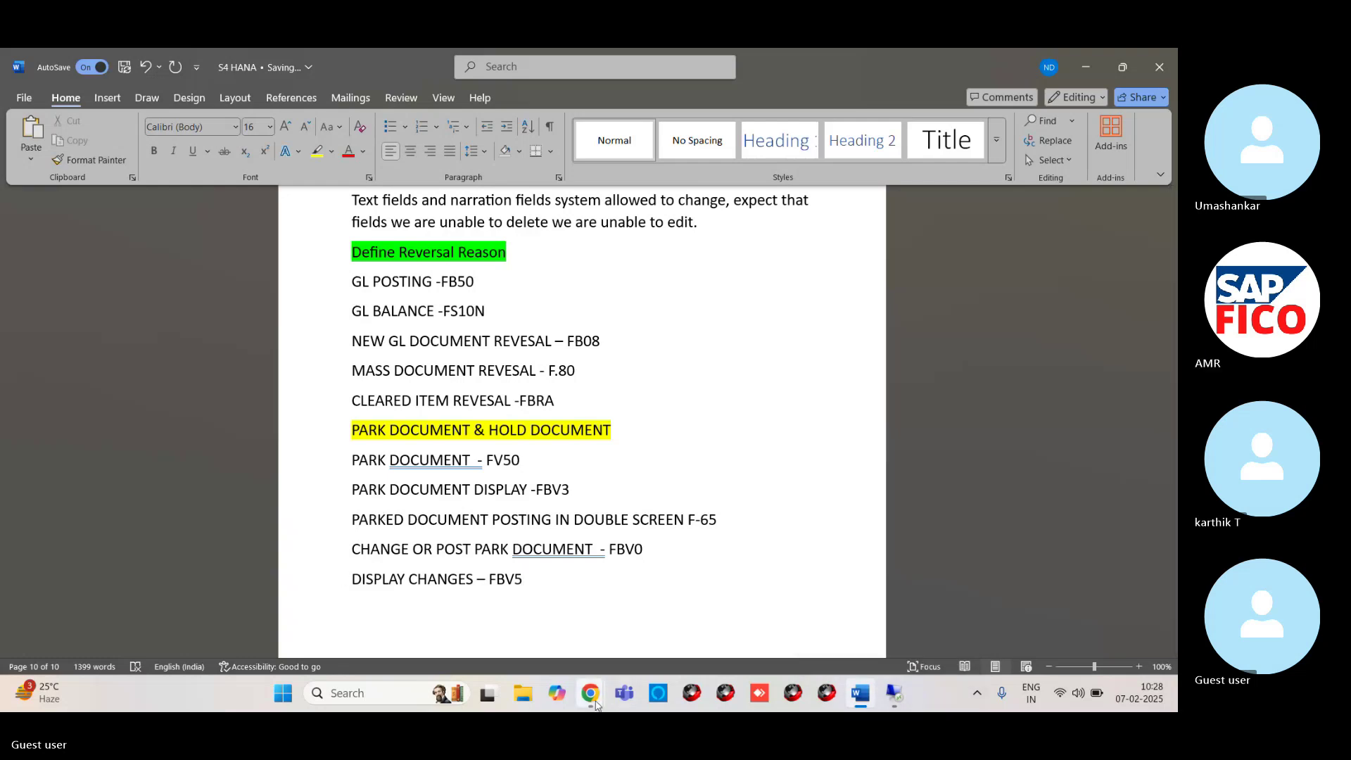
Step: Return to the SAP session on the remote desktop and exit Reset Cleared Items to SAP Easy Access
{"action": "left_click", "coordinate": [893, 669]}
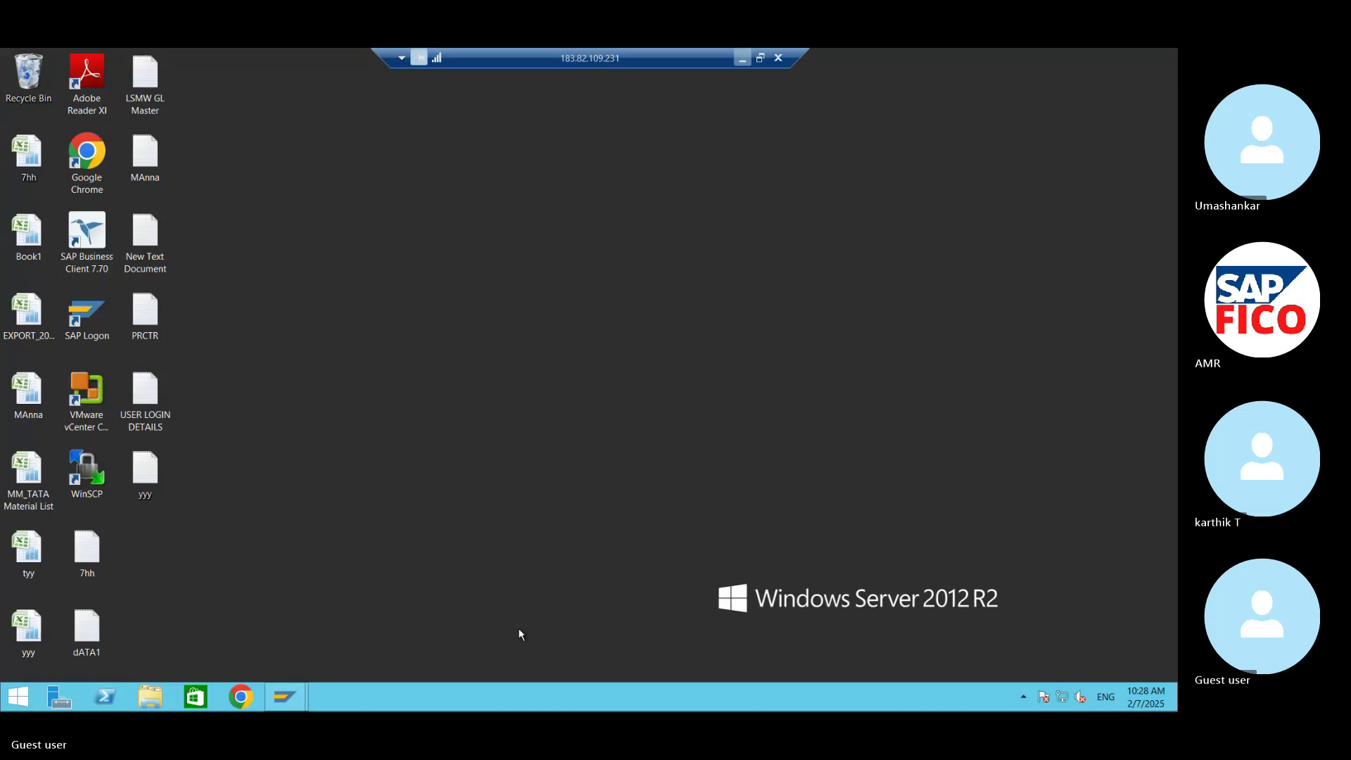
{"action": "mouse_move", "coordinate": [285, 697]}
{"action": "left_click", "coordinate": [370, 616]}
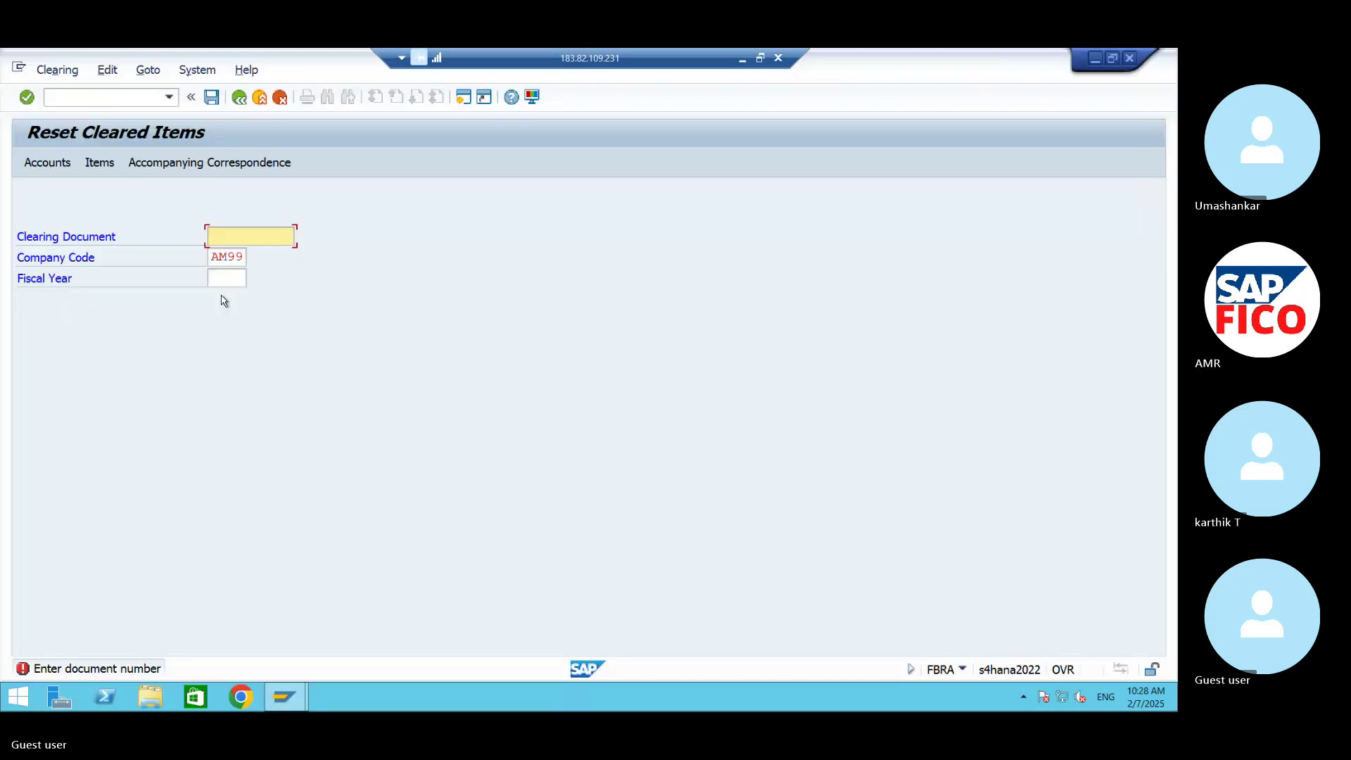
{"action": "left_click", "coordinate": [156, 92]}
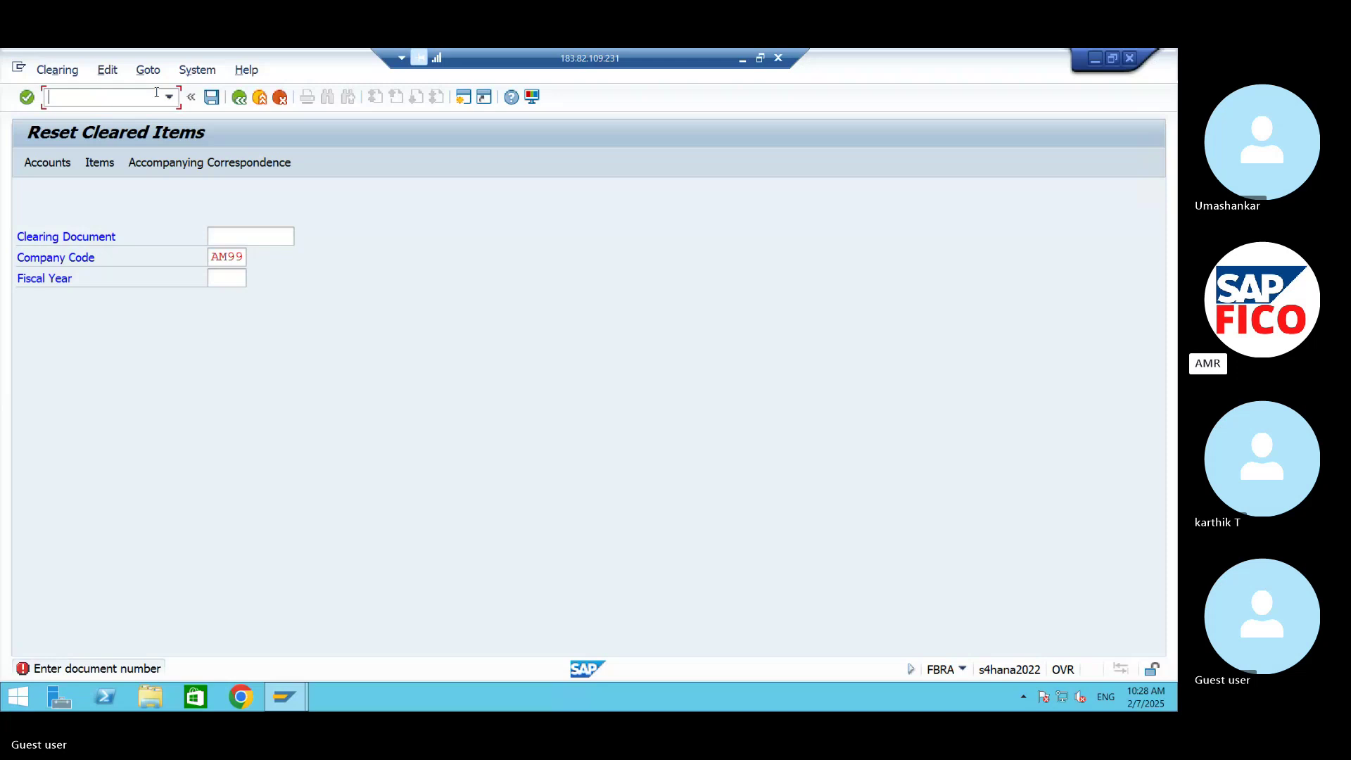
{"action": "left_click", "coordinate": [259, 98]}
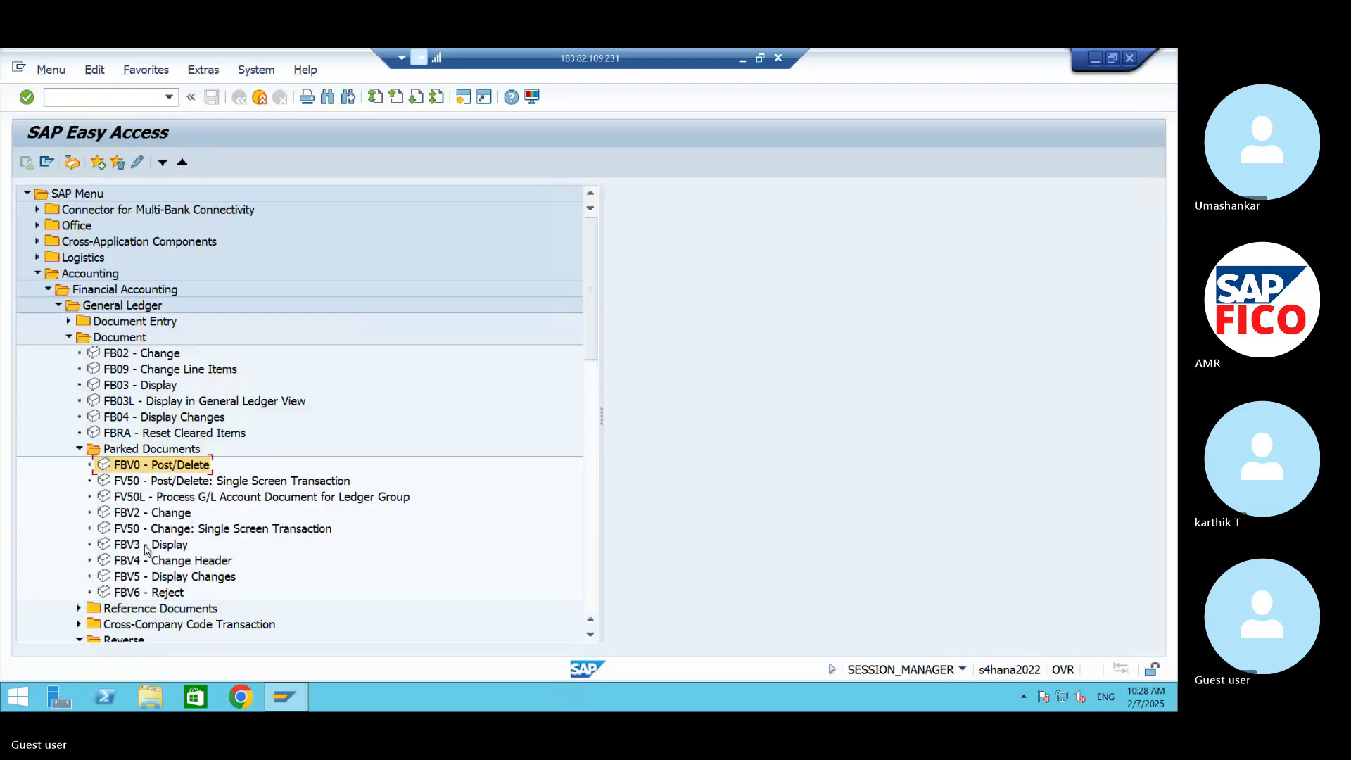
Step: Start transaction FBV5 - Display Changes and look up the changes to parked document 14 of company code AM99
{"action": "left_click", "coordinate": [122, 581]}
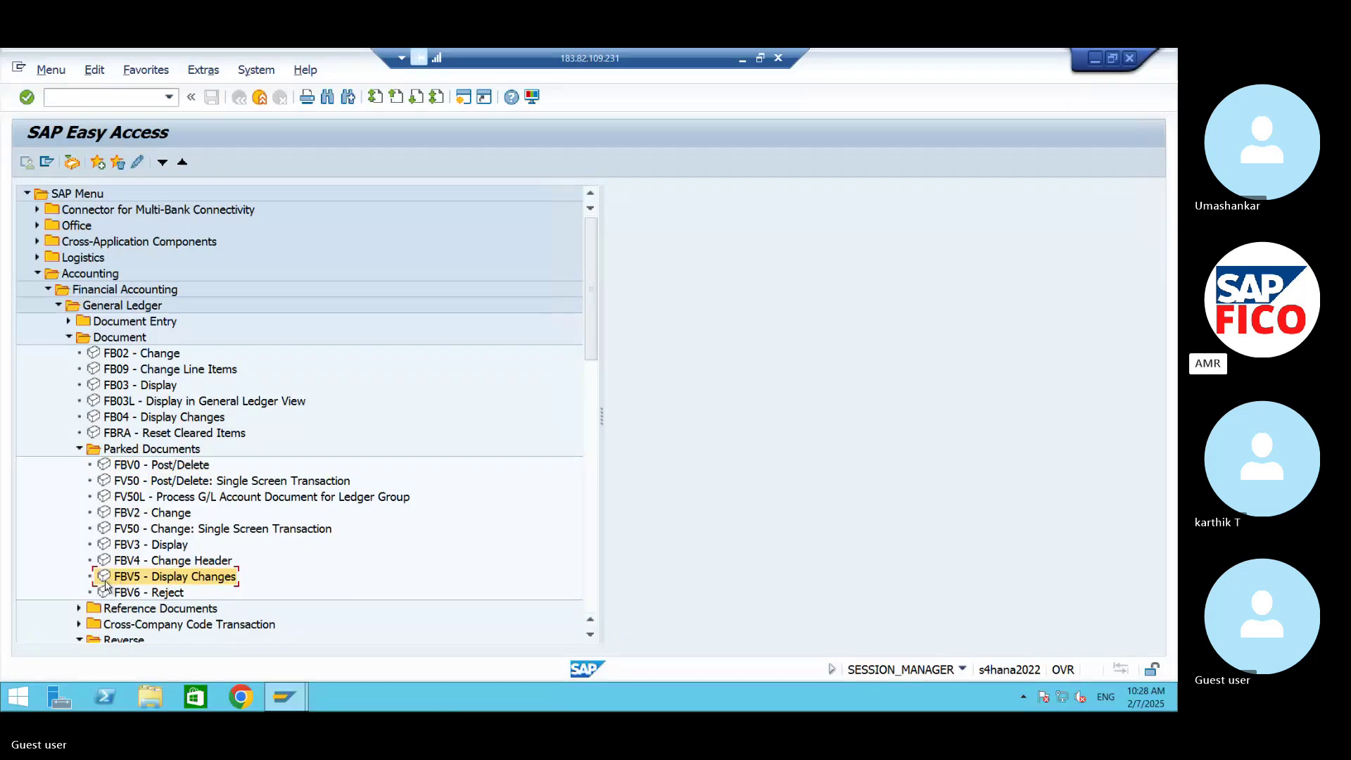
{"action": "key", "text": "Return"}
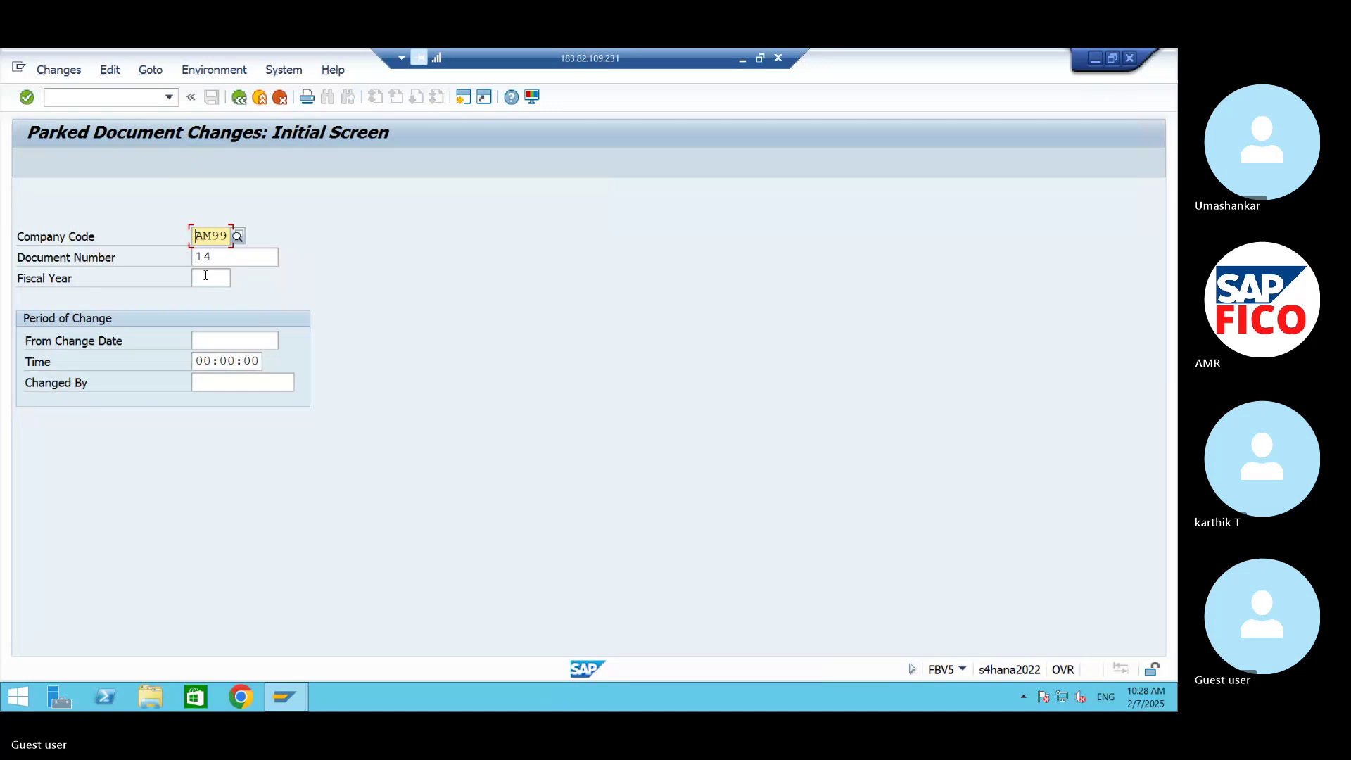
{"action": "key", "text": "Return"}
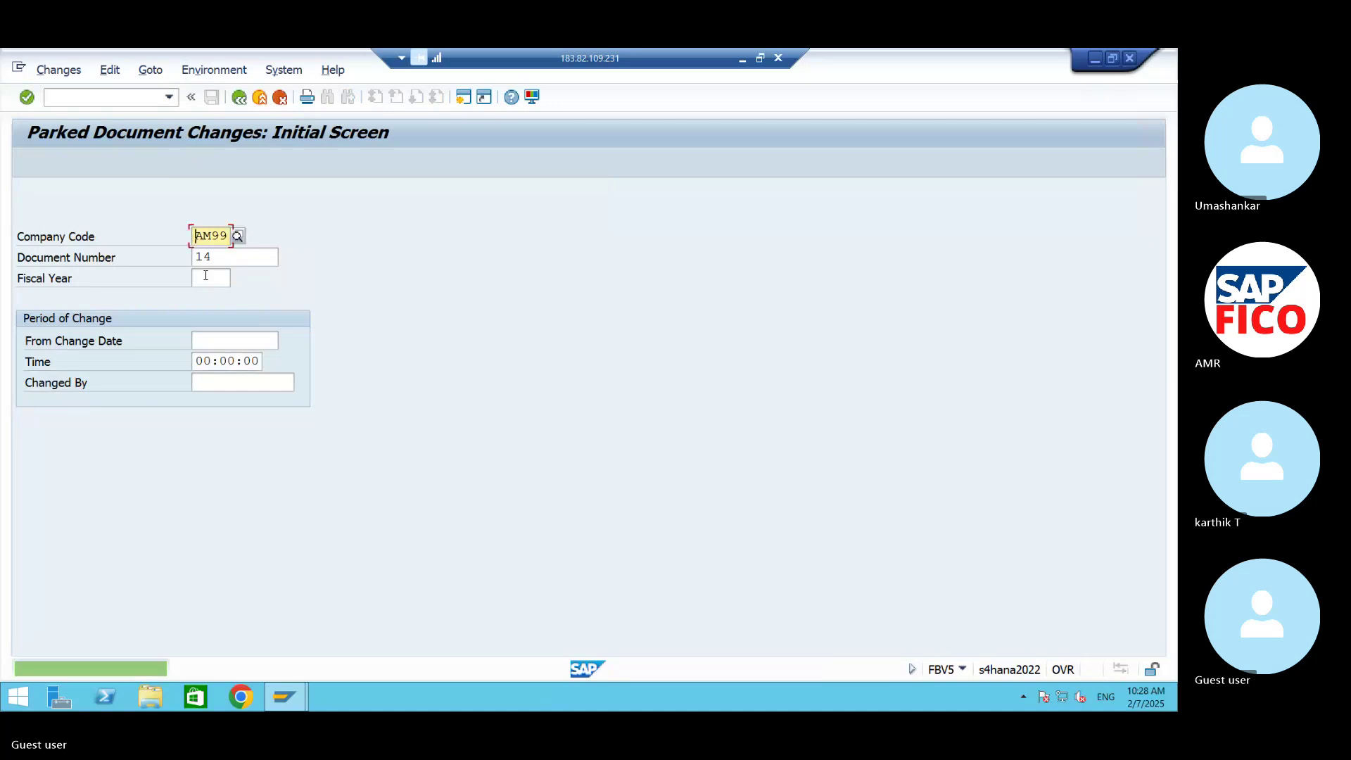
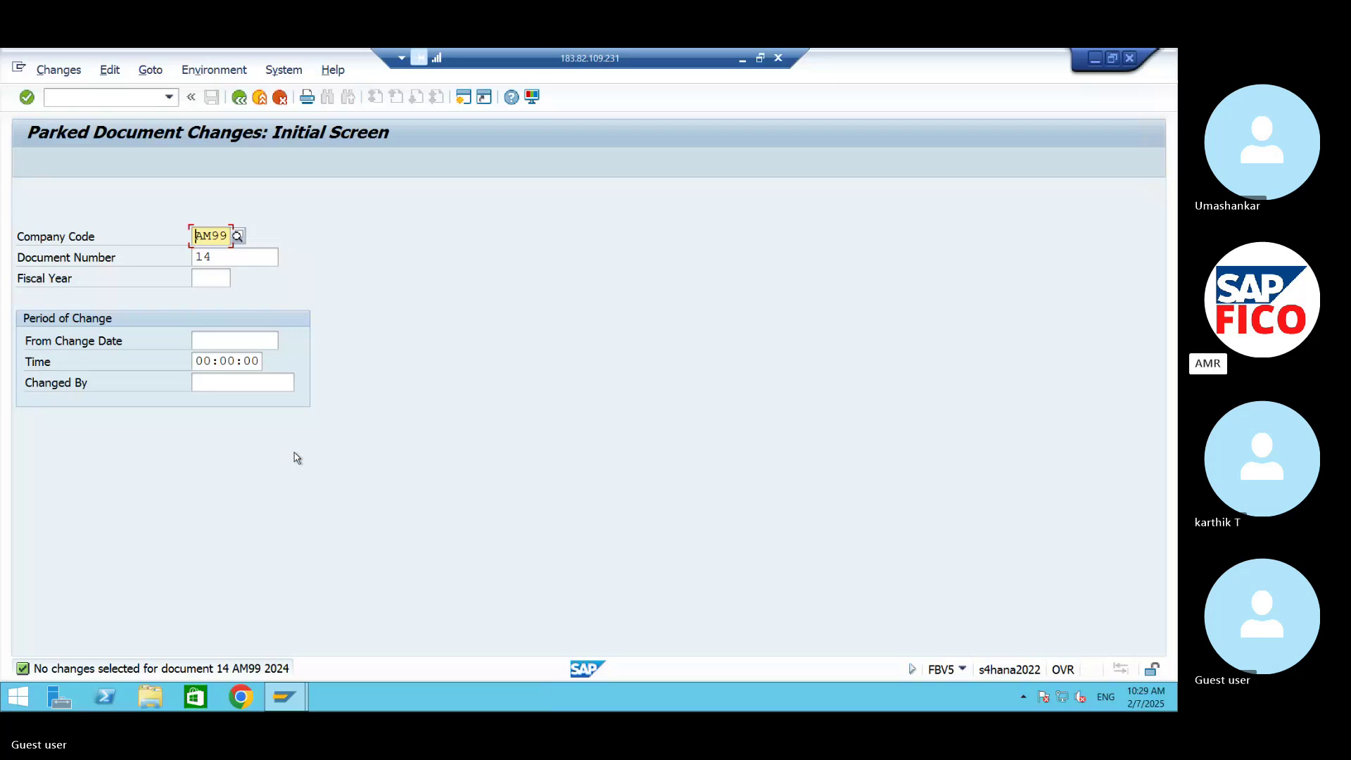
Step: Start transaction FB50 to enter a G/L account document and set the document date to 07.02.2025
{"action": "left_click", "coordinate": [118, 97]}
{"action": "type", "text": "/N"}
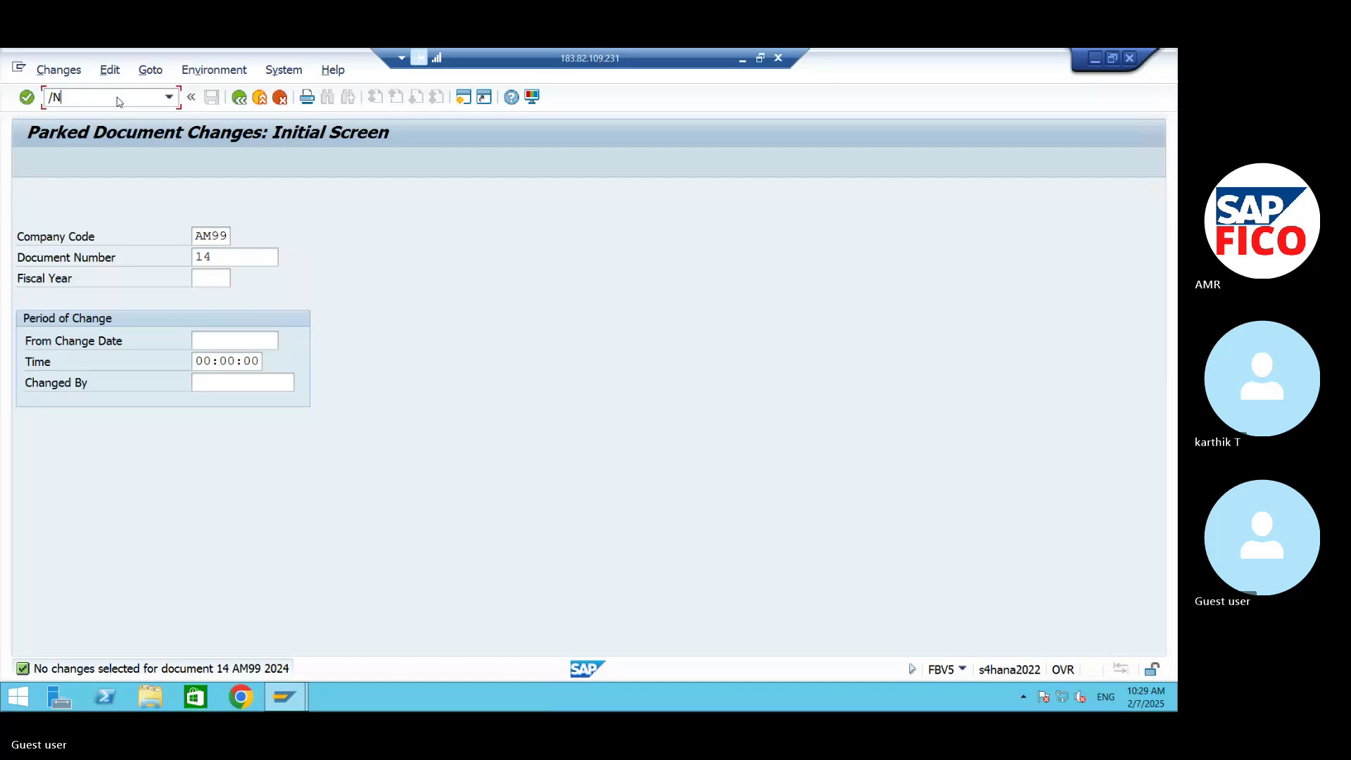
{"action": "type", "text": "FBV0"}
{"action": "key", "text": "Return"}
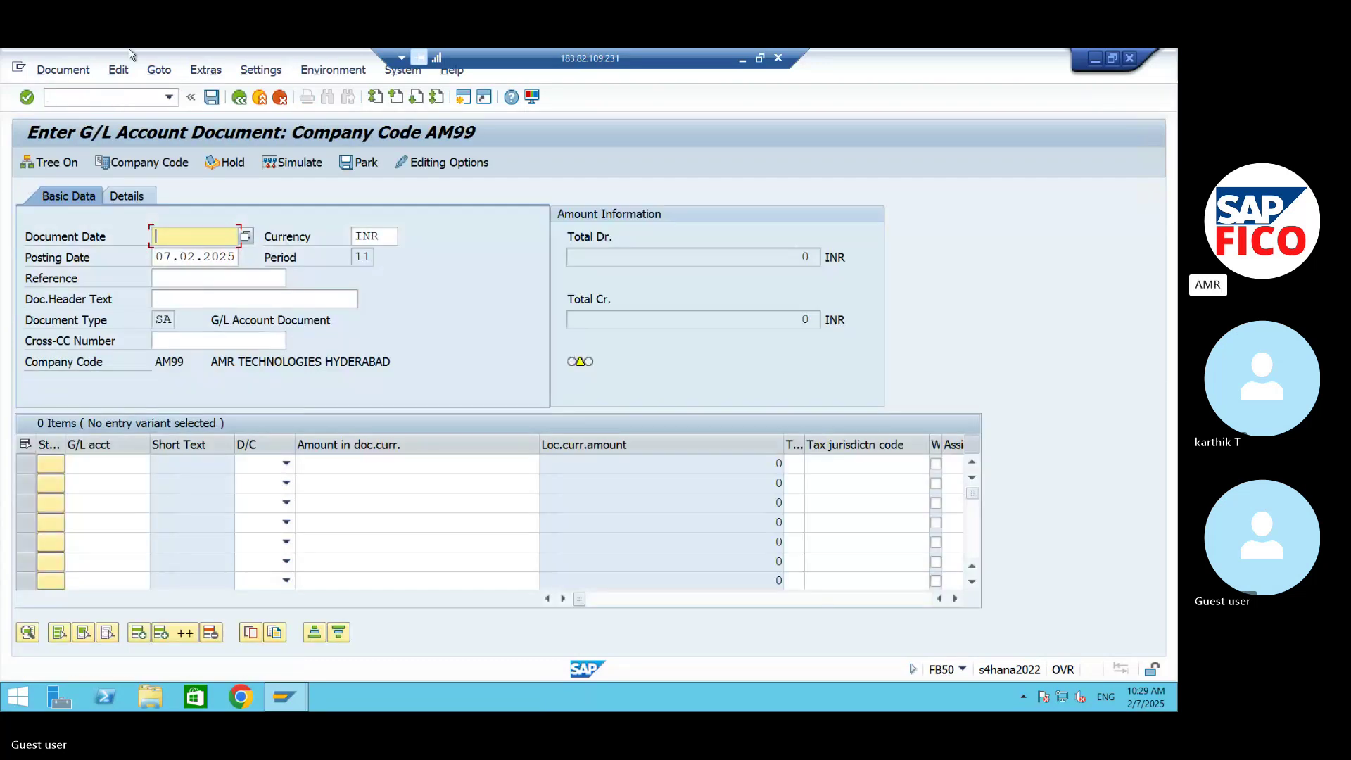
{"action": "left_click", "coordinate": [246, 238]}
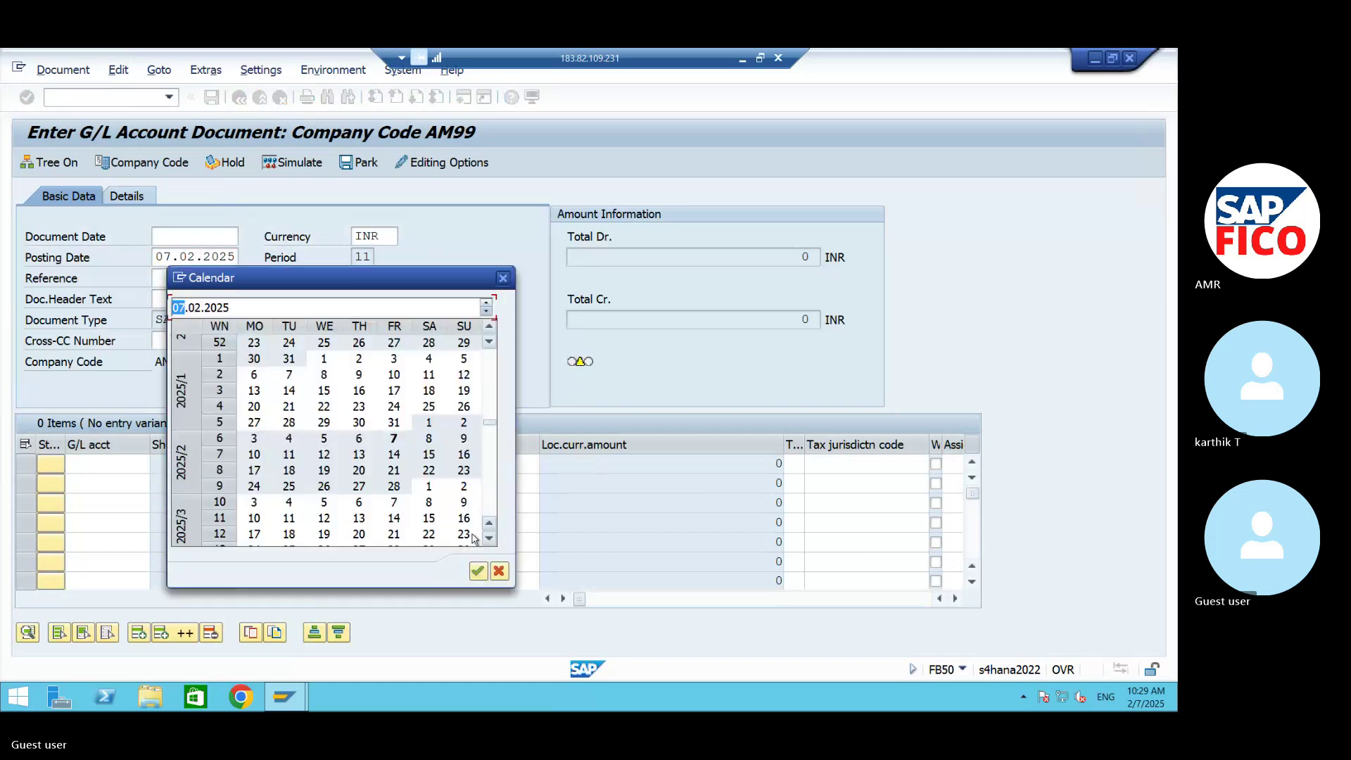
{"action": "left_click", "coordinate": [477, 572]}
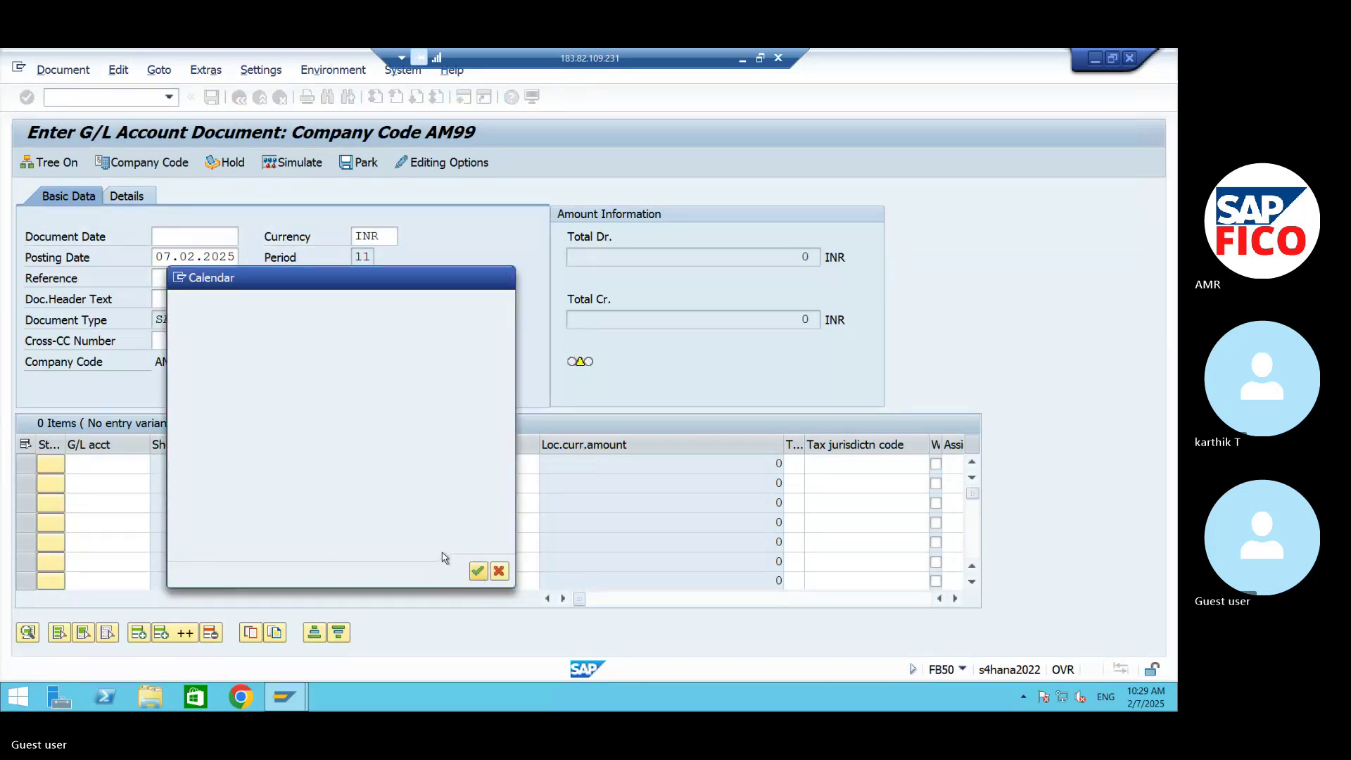
Step: Look up the G/L account for the first line item and choose COMMISSION PAID A/C (440000)
{"action": "left_click", "coordinate": [139, 463]}
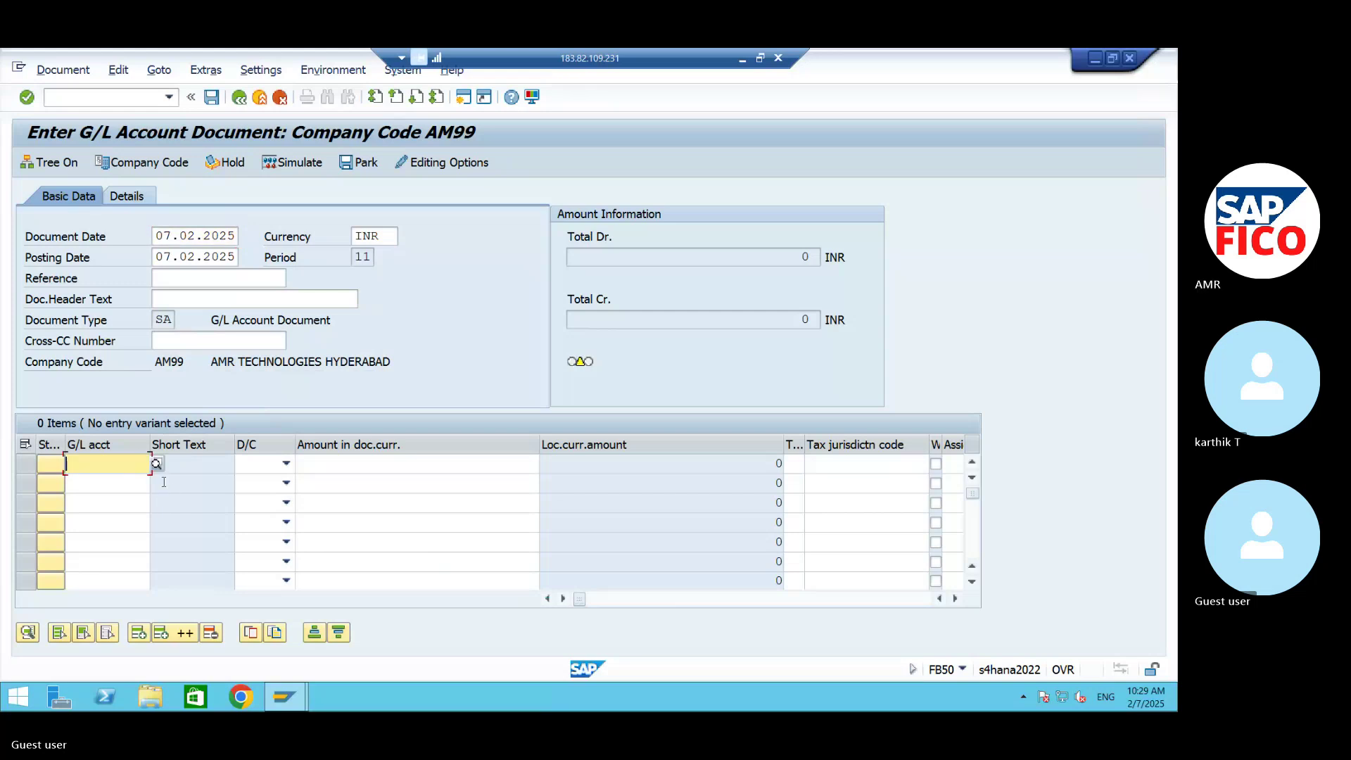
{"action": "left_click", "coordinate": [156, 463]}
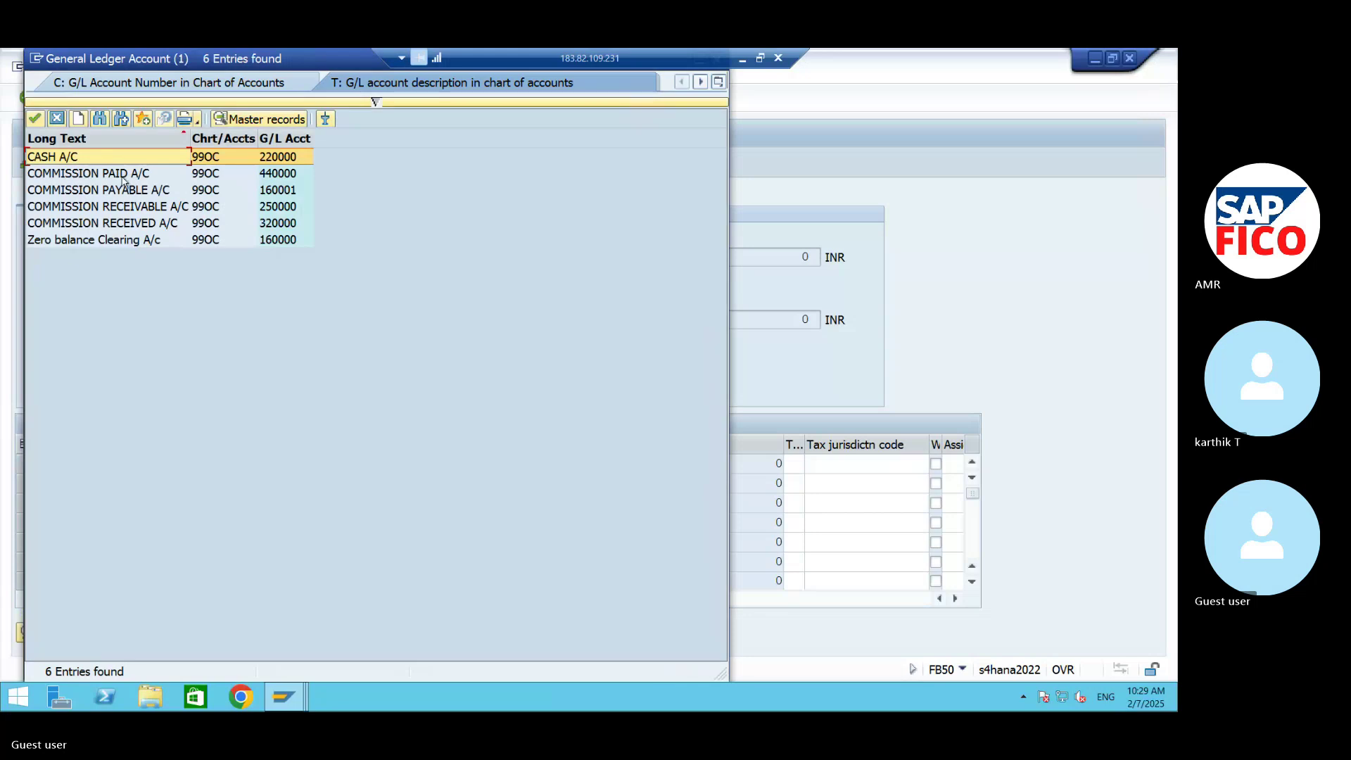
{"action": "left_click", "coordinate": [117, 173]}
{"action": "left_click", "coordinate": [35, 118]}
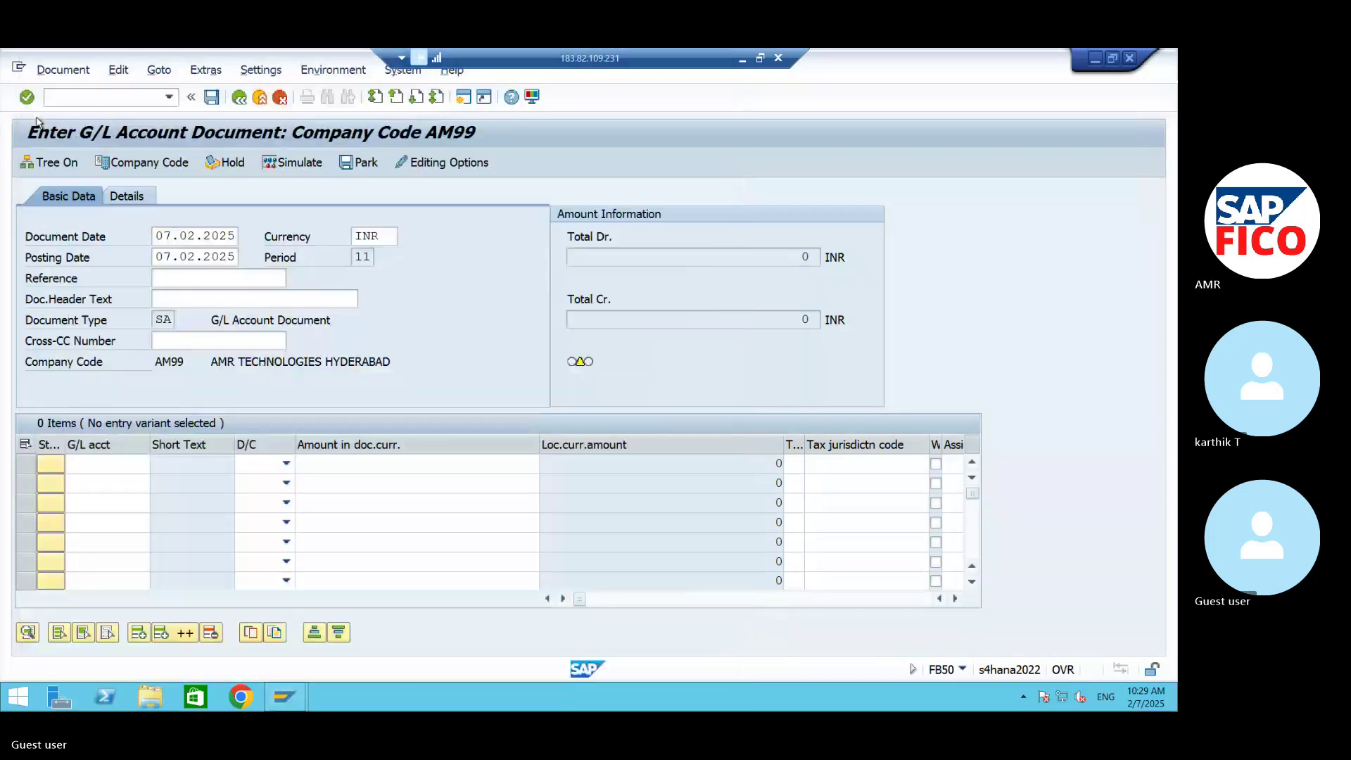
Step: Make the 440000 line item a debit of 100000
{"action": "left_click", "coordinate": [256, 469]}
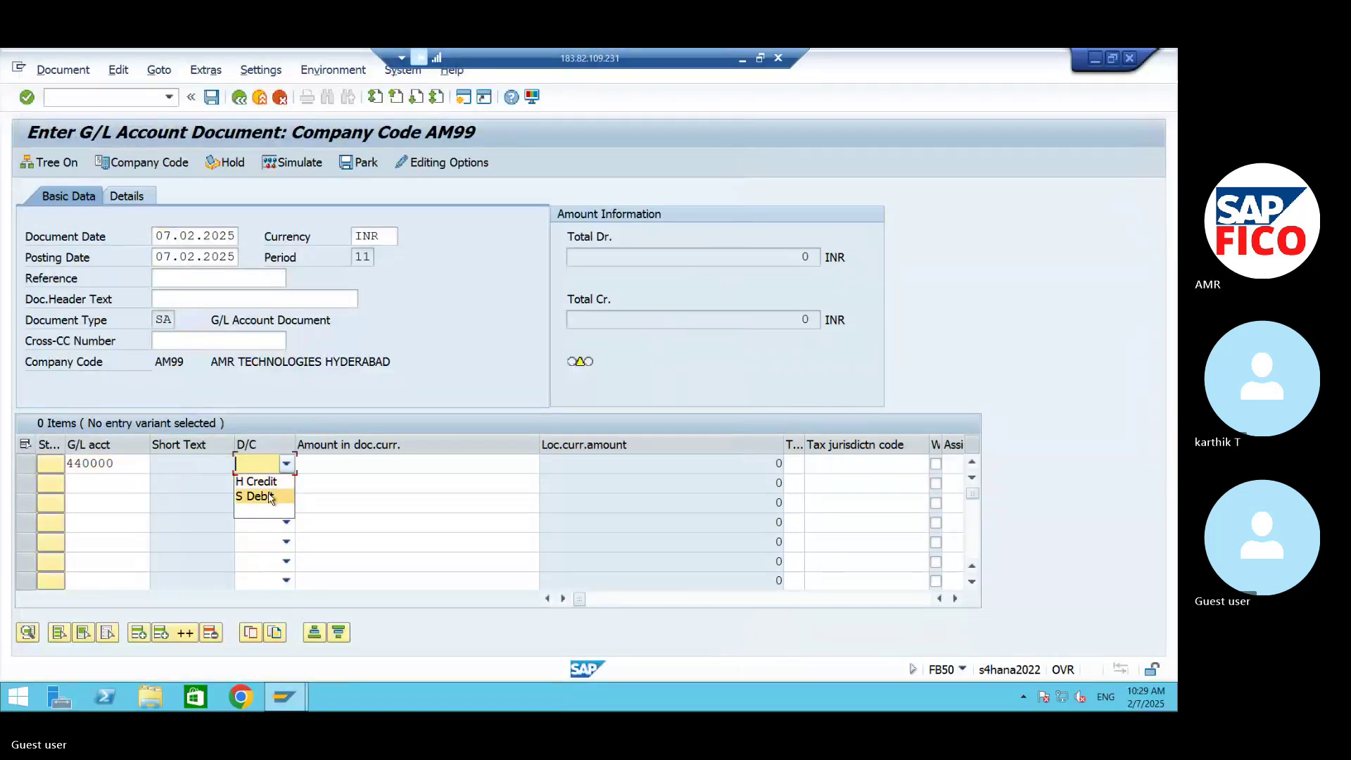
{"action": "left_click", "coordinate": [259, 492]}
{"action": "left_click", "coordinate": [383, 457]}
{"action": "type", "text": "10"}
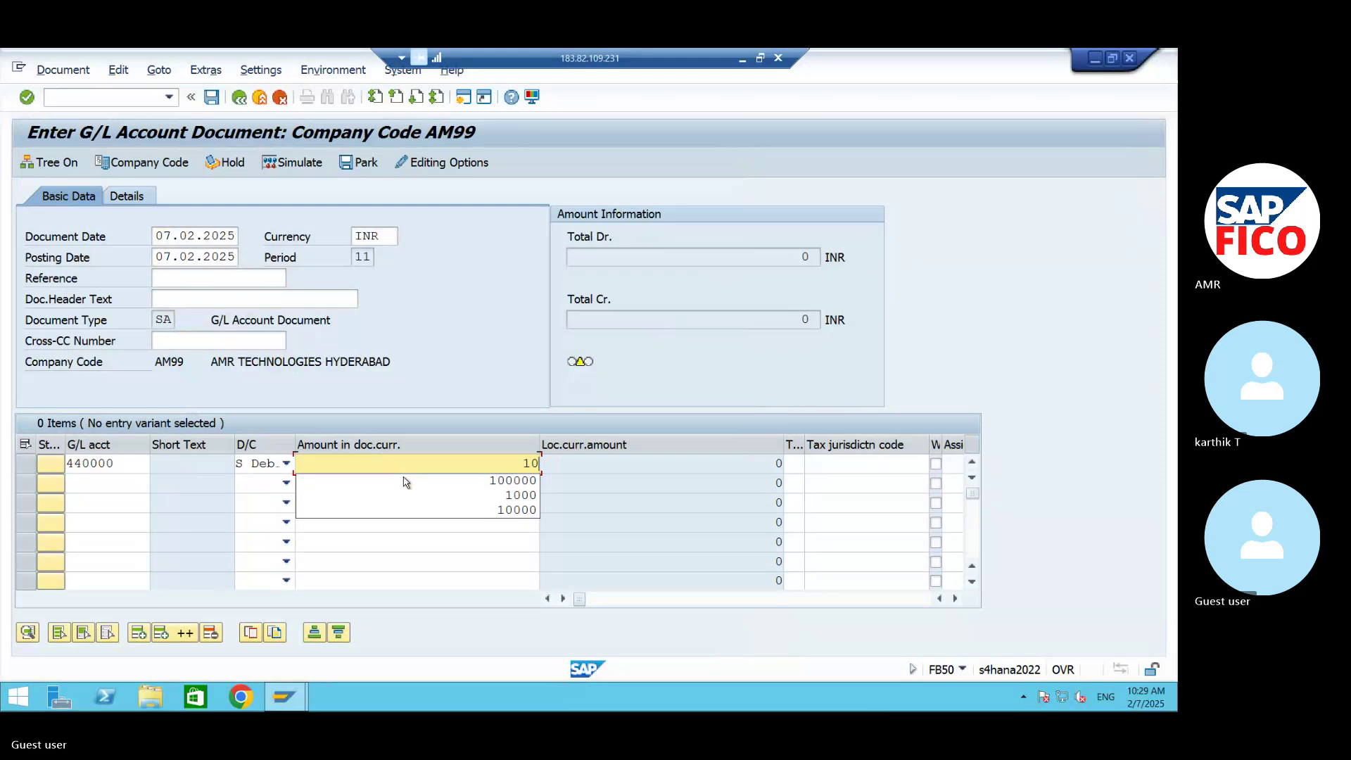
{"action": "type", "text": "0000"}
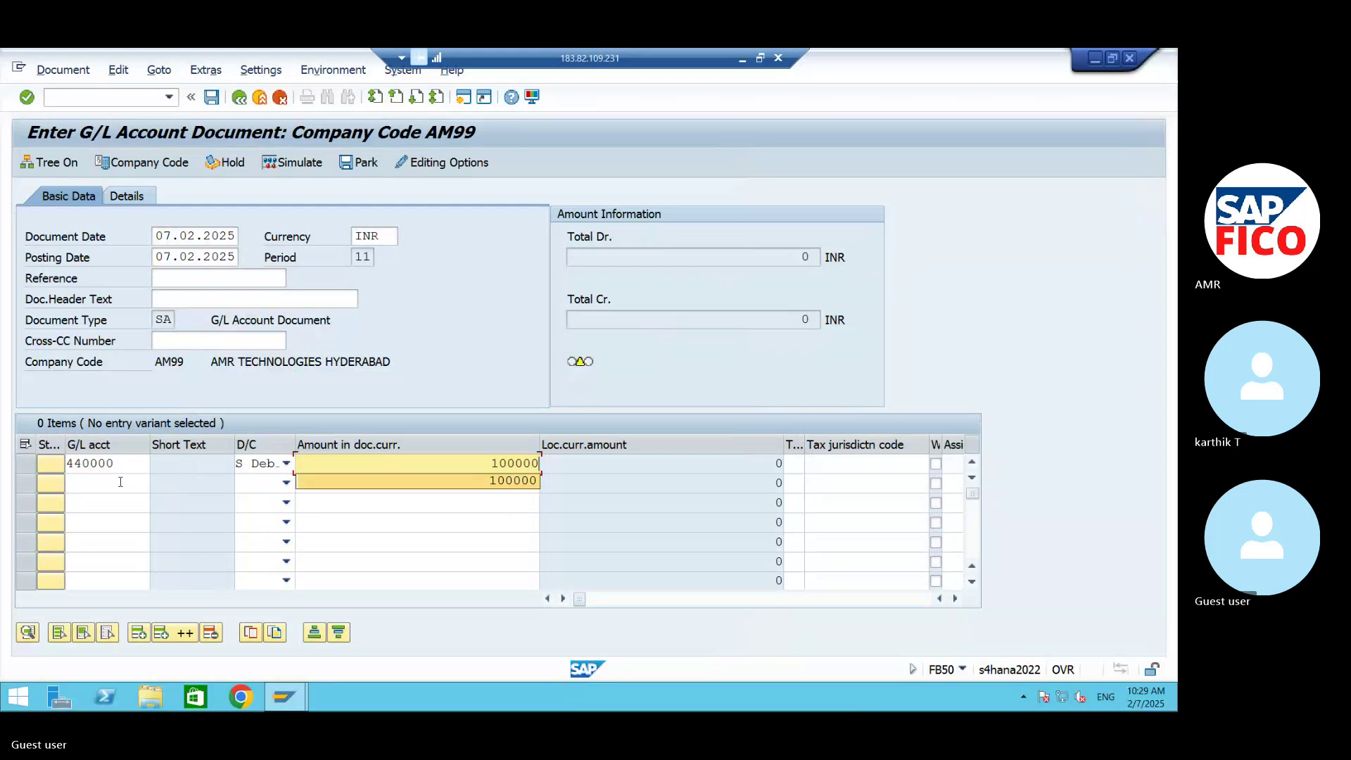
Step: Look up the G/L account for the second line item and choose CASH A/C (220000)
{"action": "left_click", "coordinate": [123, 484]}
{"action": "left_click", "coordinate": [155, 483]}
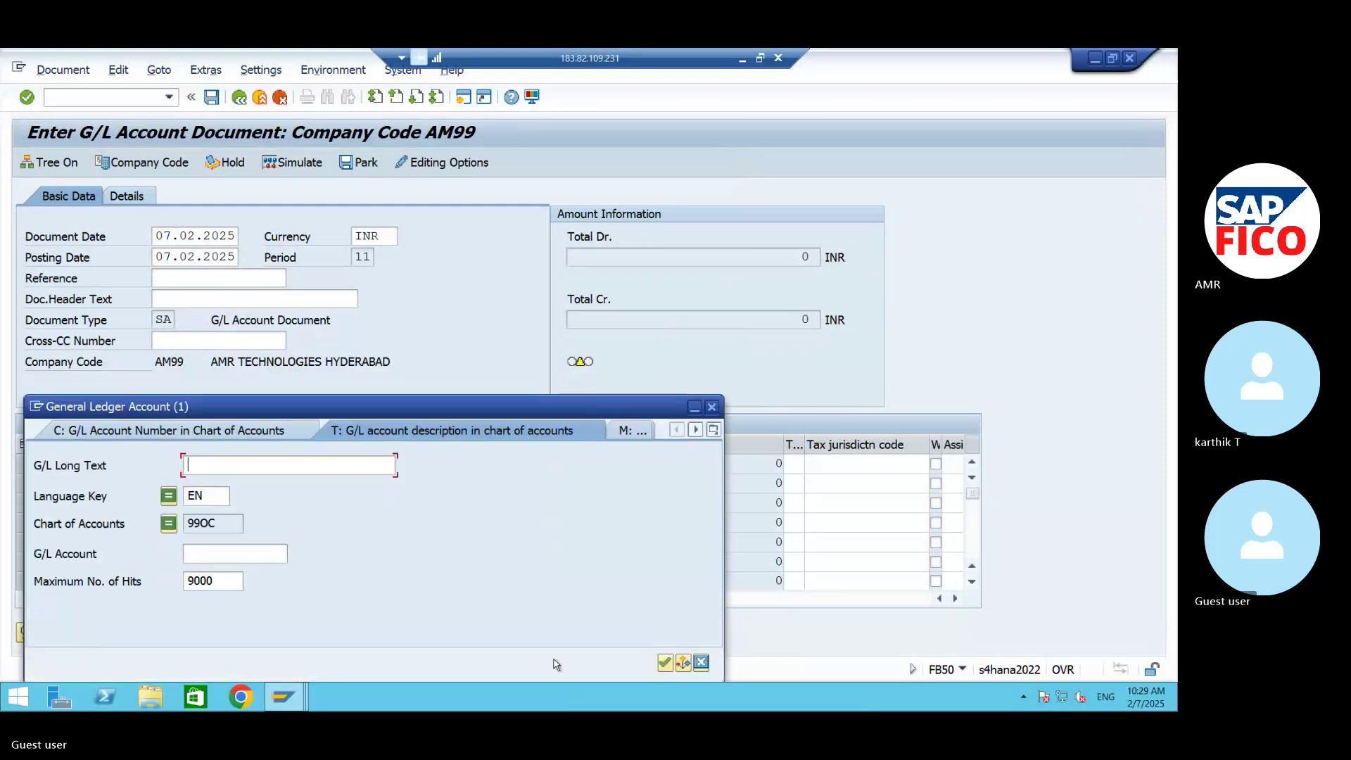
{"action": "left_click", "coordinate": [664, 663]}
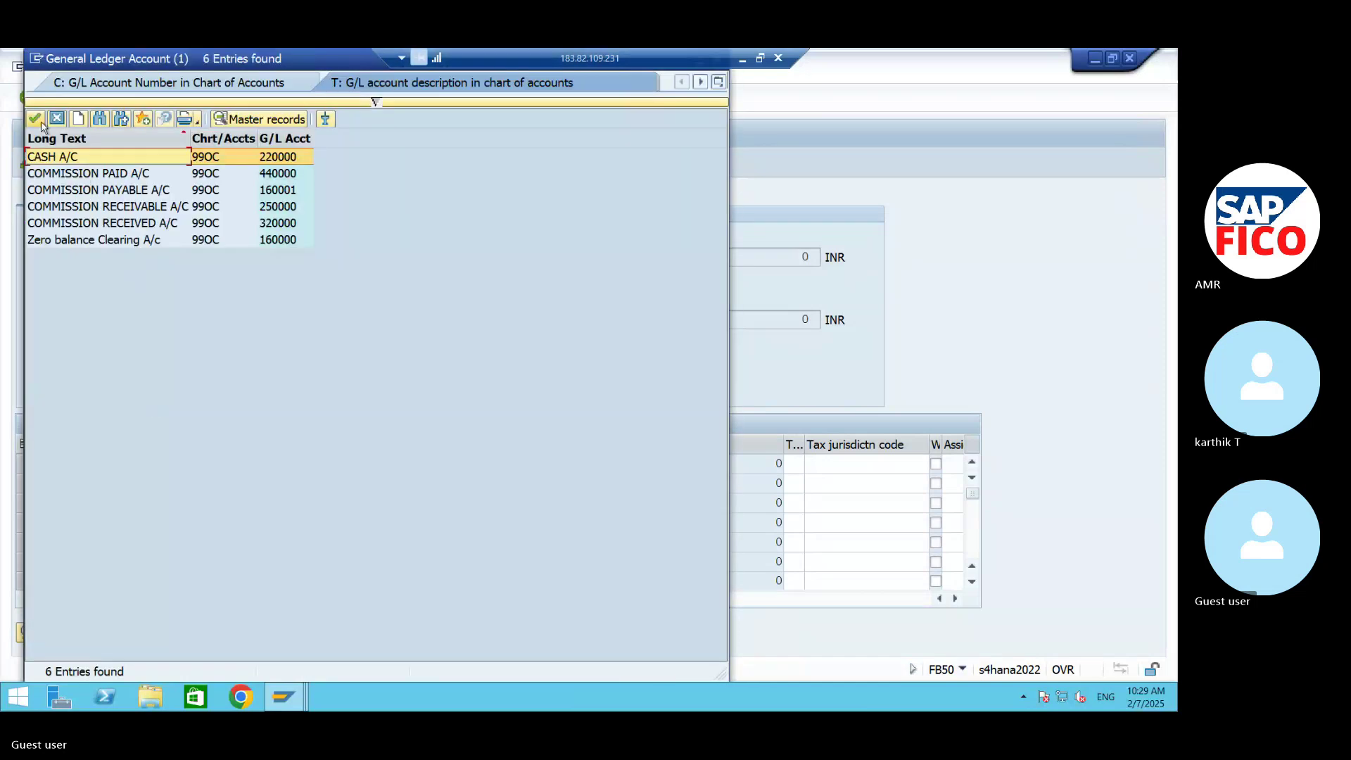
{"action": "left_click", "coordinate": [37, 122]}
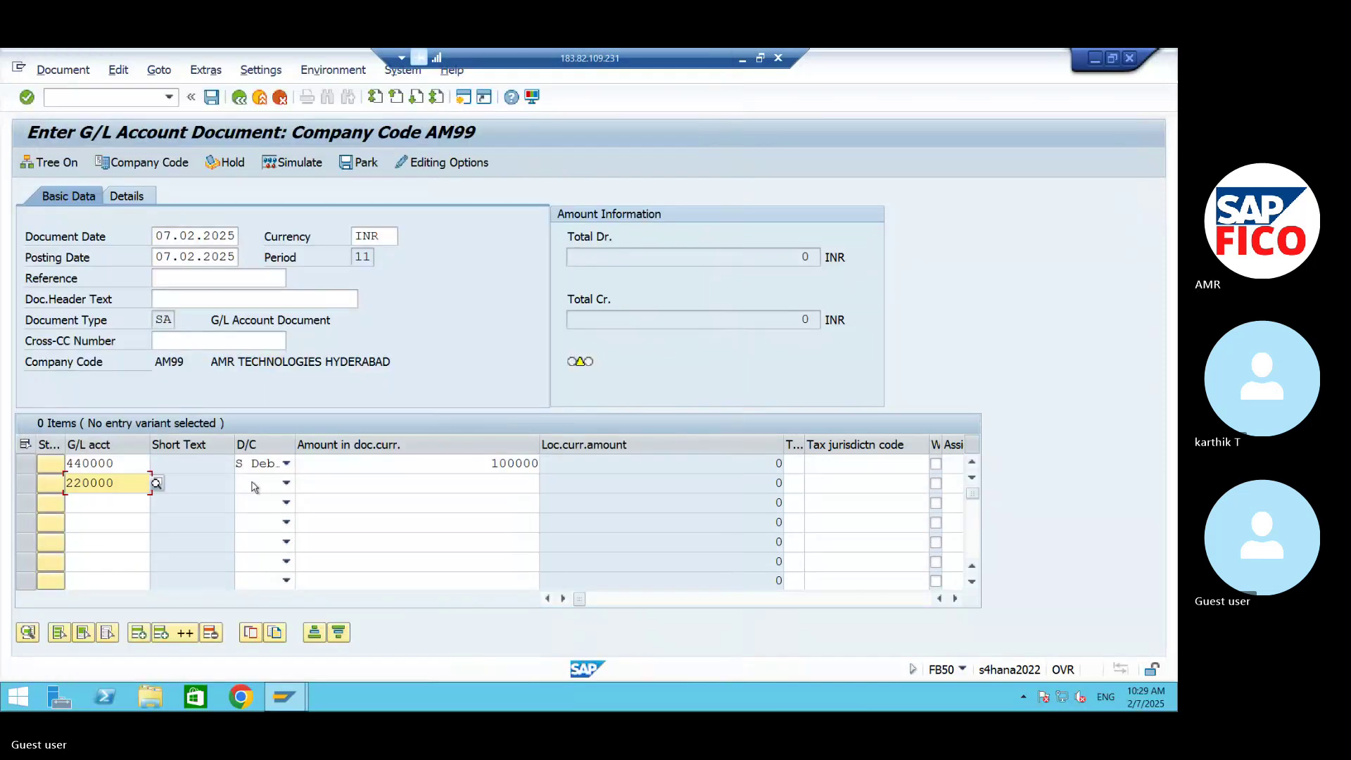
{"action": "left_click", "coordinate": [102, 98]}
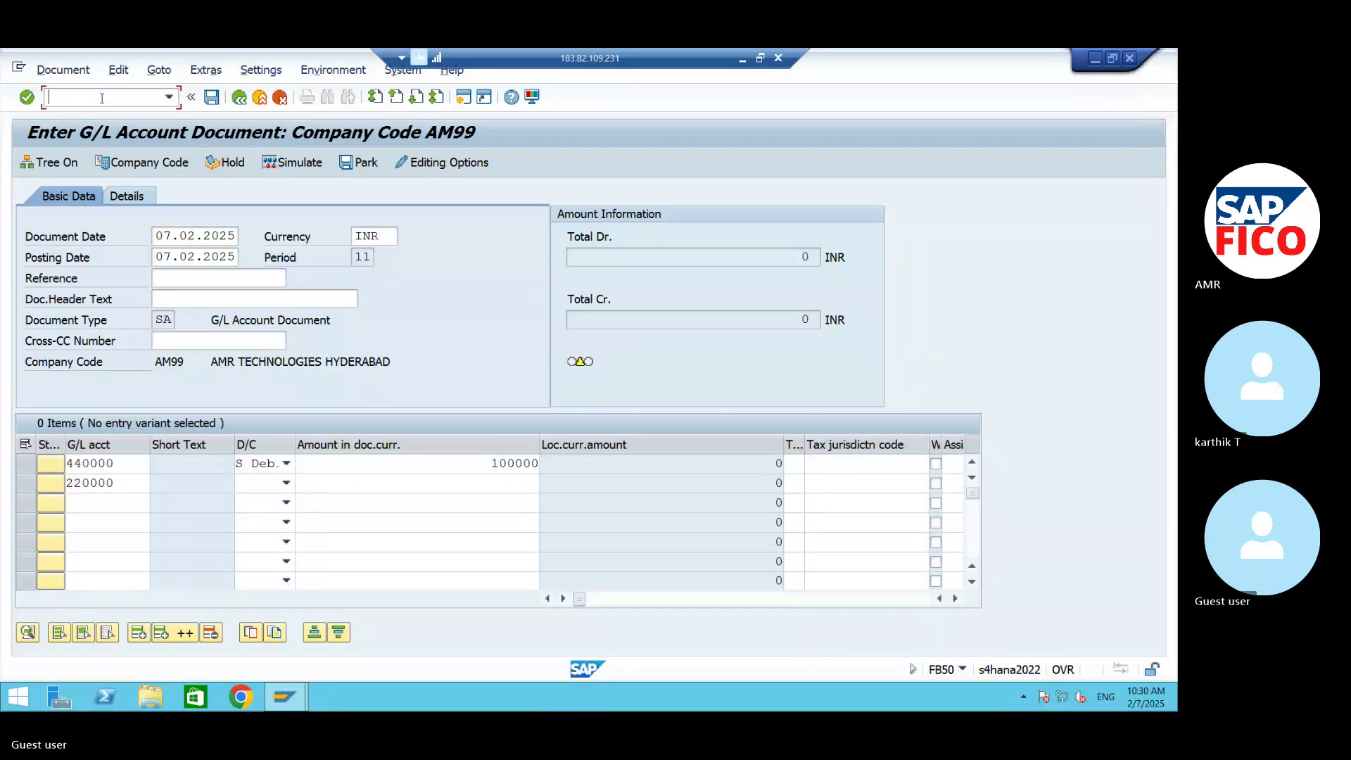
{"action": "type", "text": "FB"}
{"action": "key", "text": "BackSpace"}
{"action": "key", "text": "BackSpace"}
Step: Make the CASH A/C (220000) line item a credit of 100000
{"action": "left_click", "coordinate": [286, 483]}
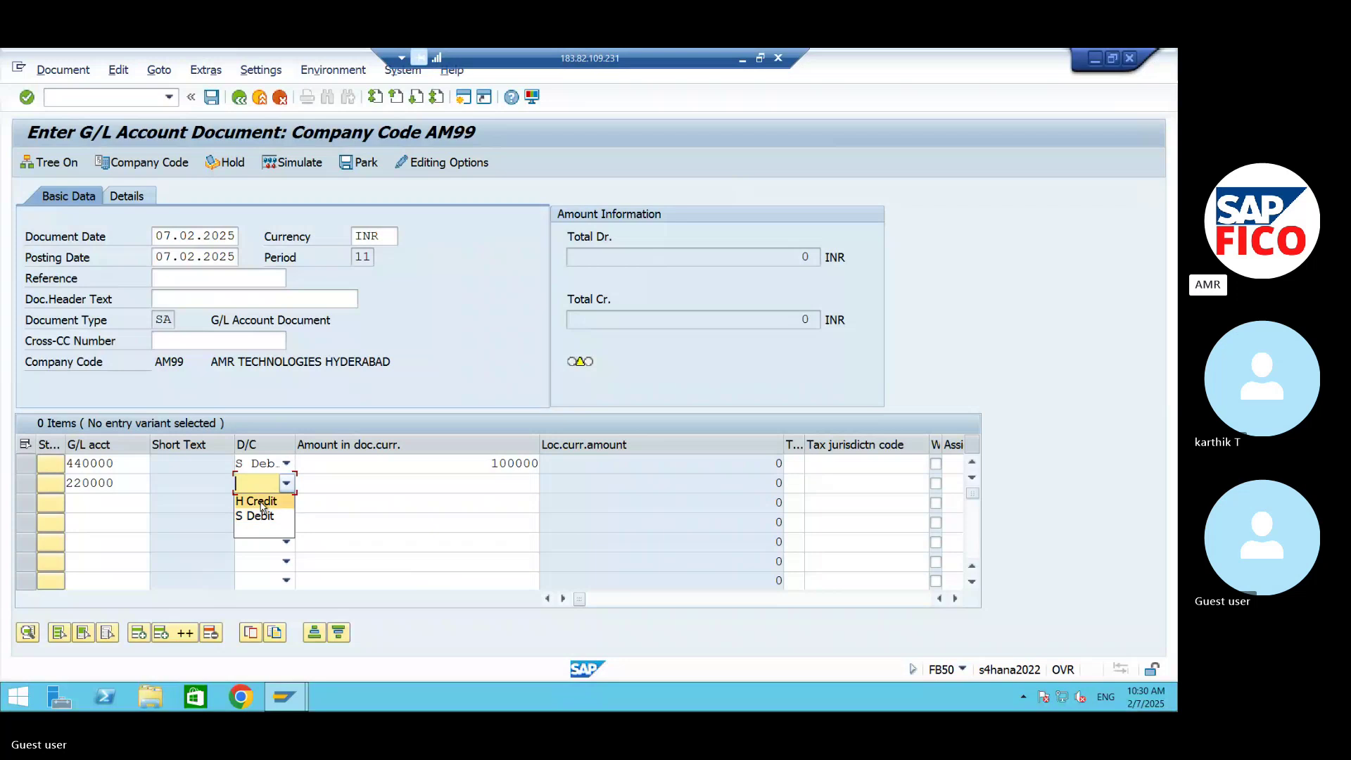
{"action": "left_click", "coordinate": [261, 501]}
{"action": "left_click", "coordinate": [466, 483]}
{"action": "type", "text": "100000"}
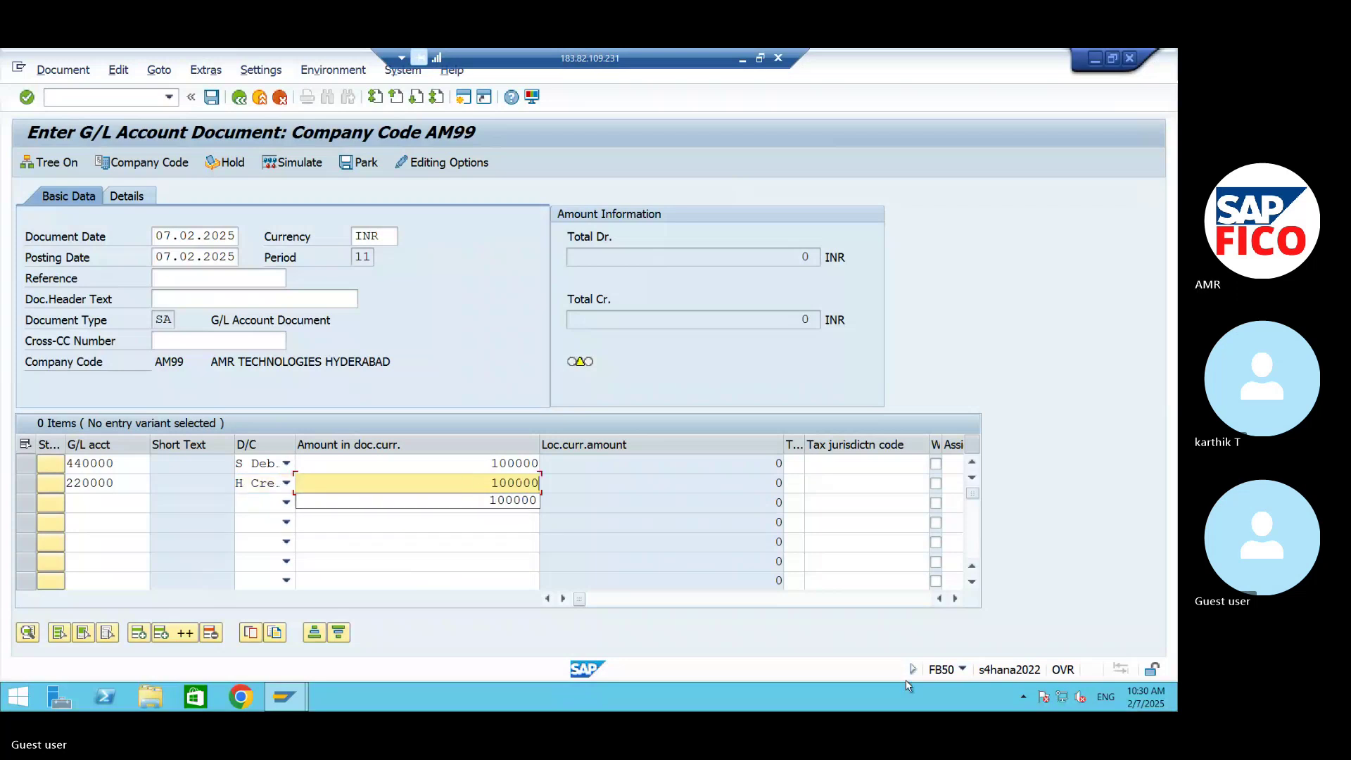
Step: Assign cost center 99FC to the 440000 debit line and post the document
{"action": "left_click", "coordinate": [958, 600]}
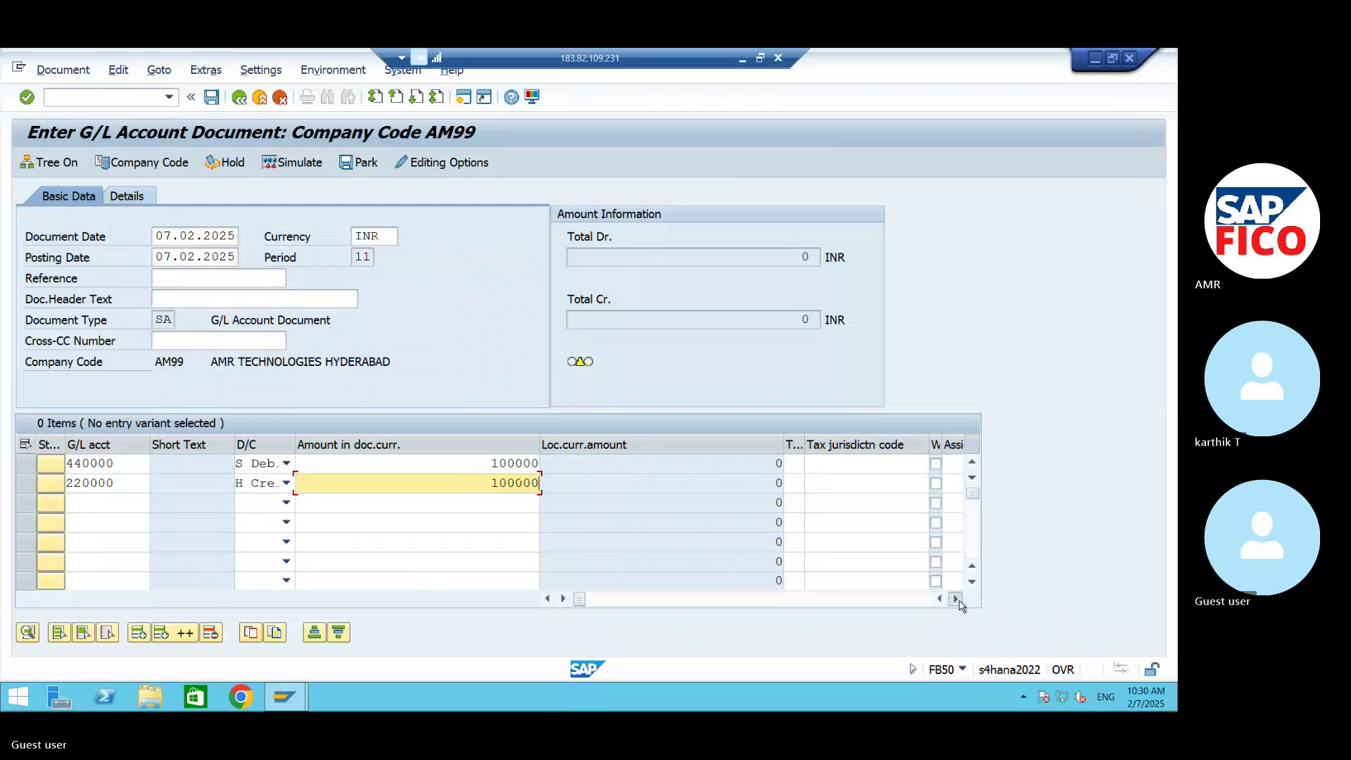
{"action": "left_click", "coordinate": [956, 599]}
{"action": "left_click", "coordinate": [956, 598]}
{"action": "left_click", "coordinate": [956, 599]}
{"action": "left_click", "coordinate": [957, 599]}
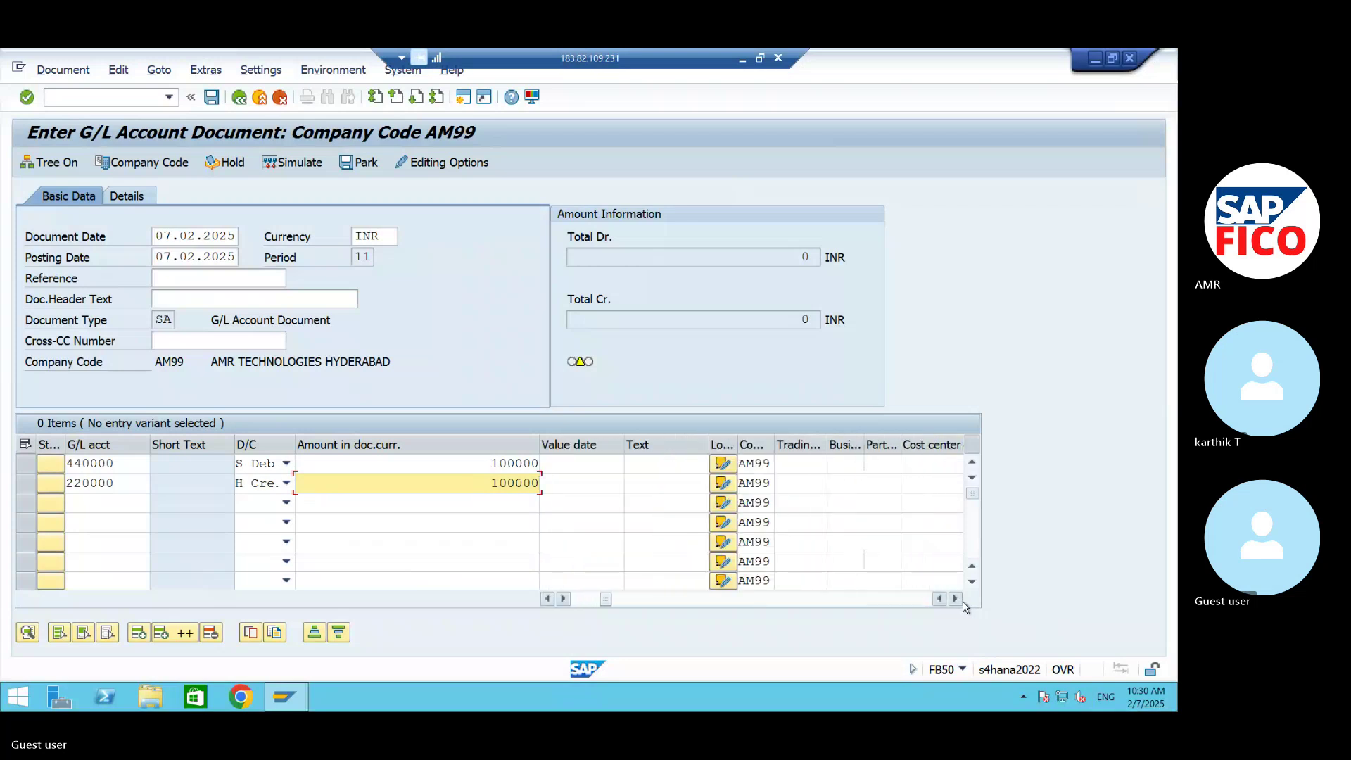
{"action": "left_click", "coordinate": [956, 599]}
{"action": "left_click", "coordinate": [882, 462]}
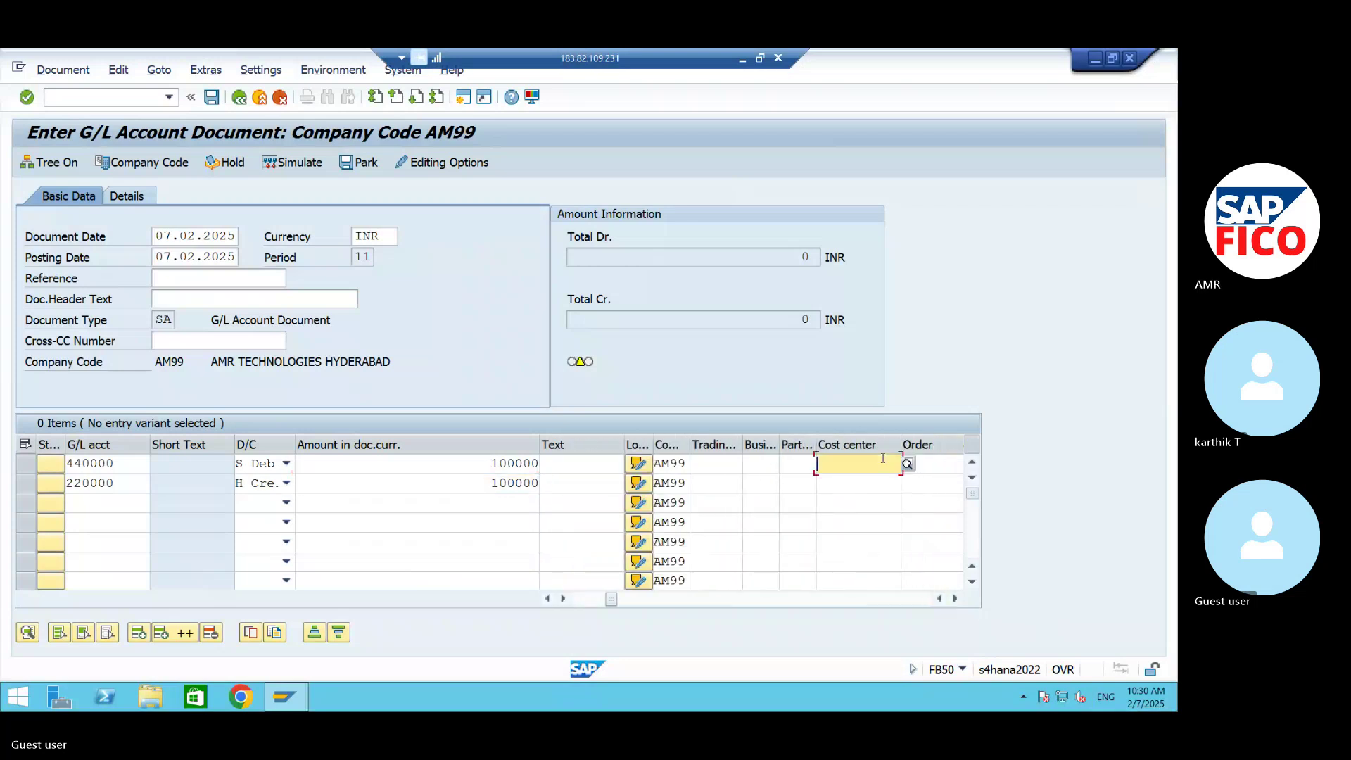
{"action": "type", "text": "99FC"}
{"action": "key", "text": "Return"}
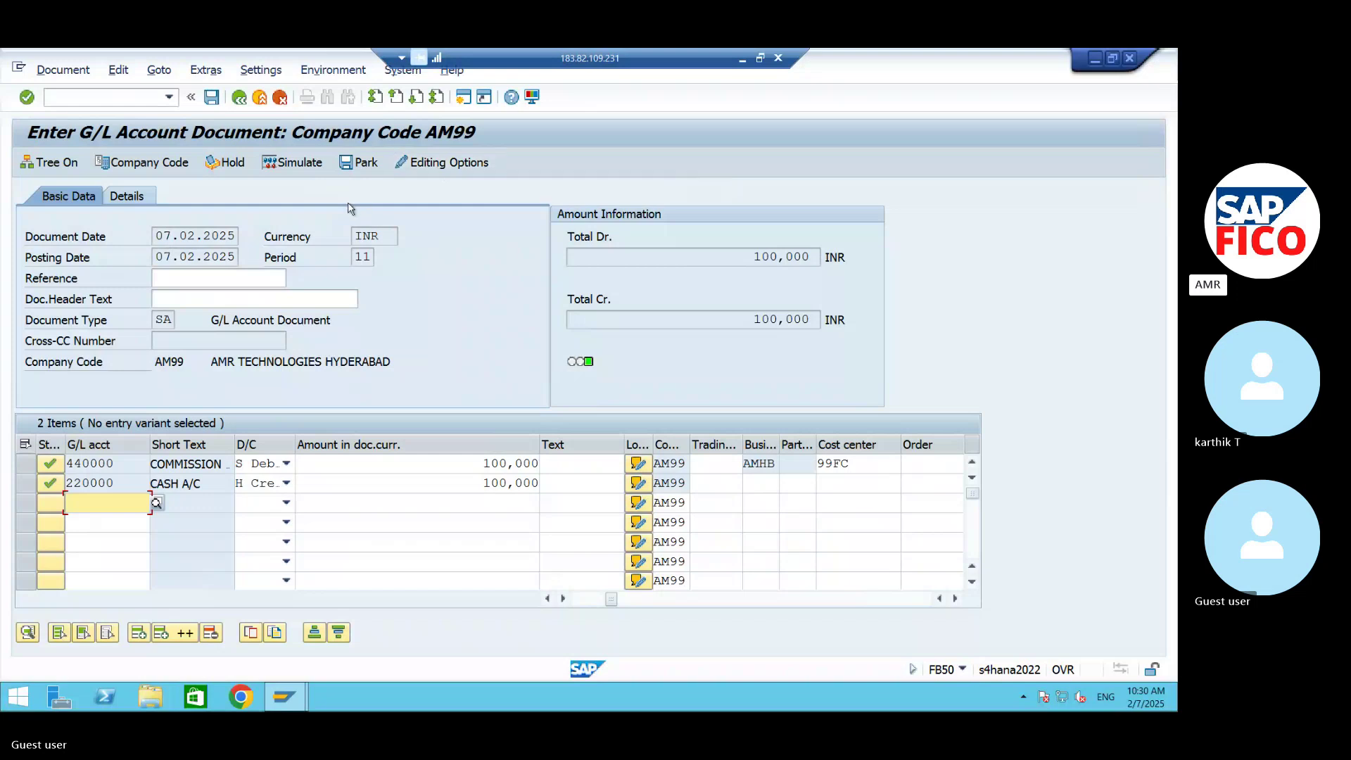
{"action": "left_click", "coordinate": [63, 70]}
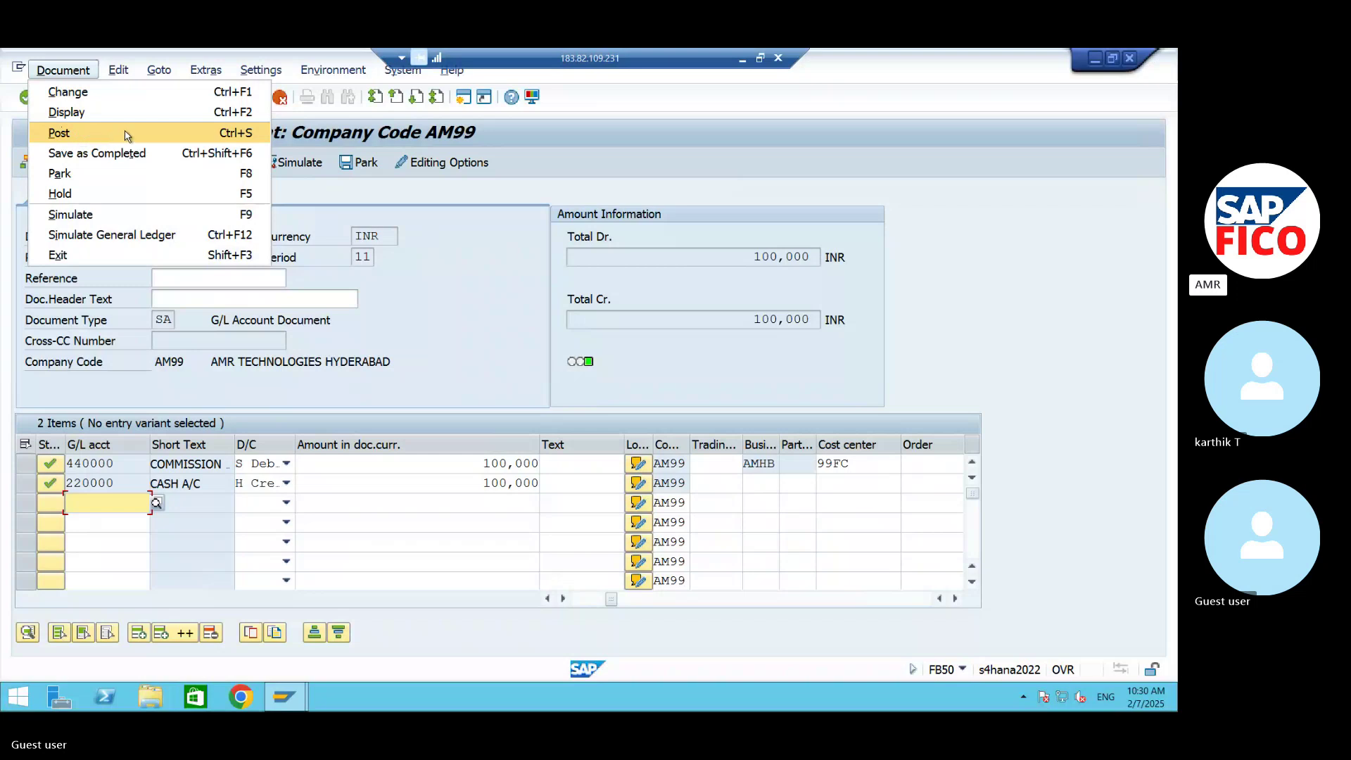
{"action": "left_click", "coordinate": [180, 139]}
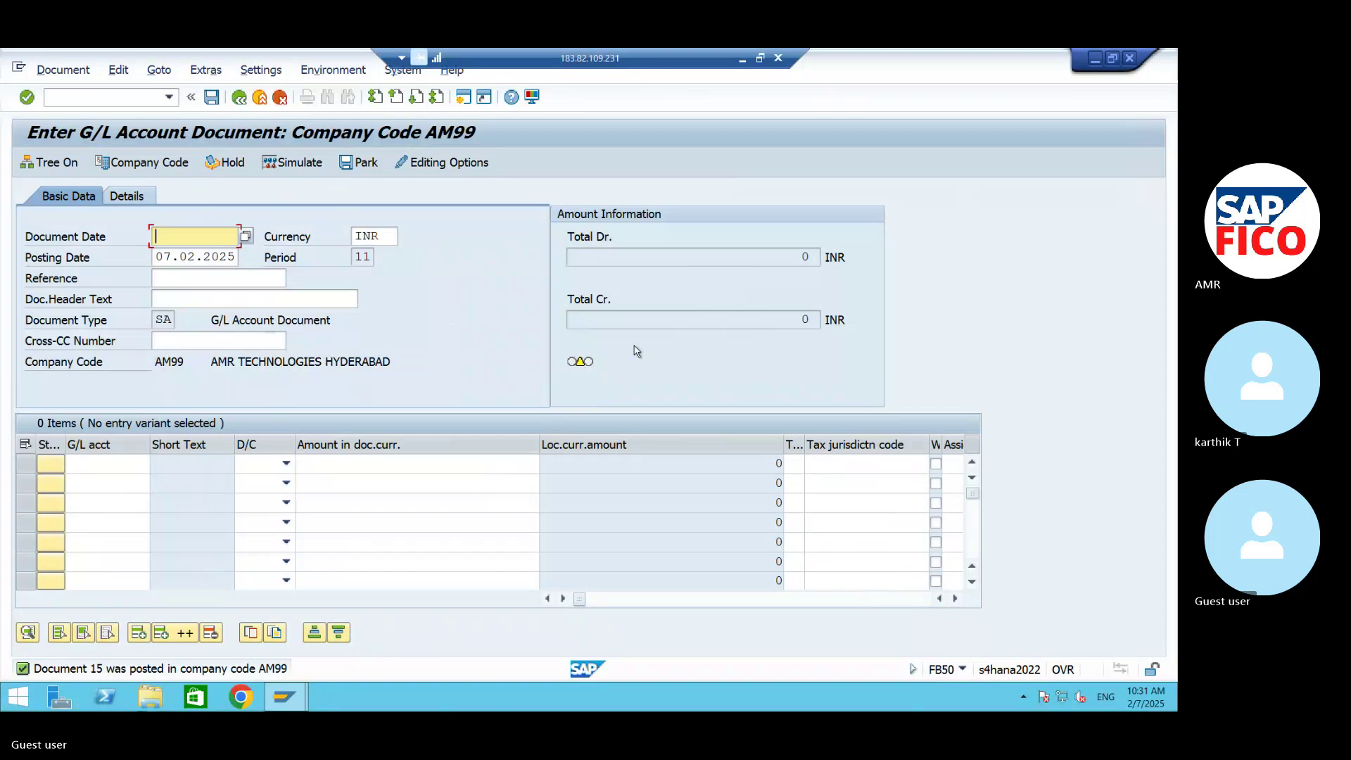
Step: Start transaction FB03 - Display Document and clear the document number field
{"action": "left_click", "coordinate": [99, 97]}
{"action": "type", "text": "/"}
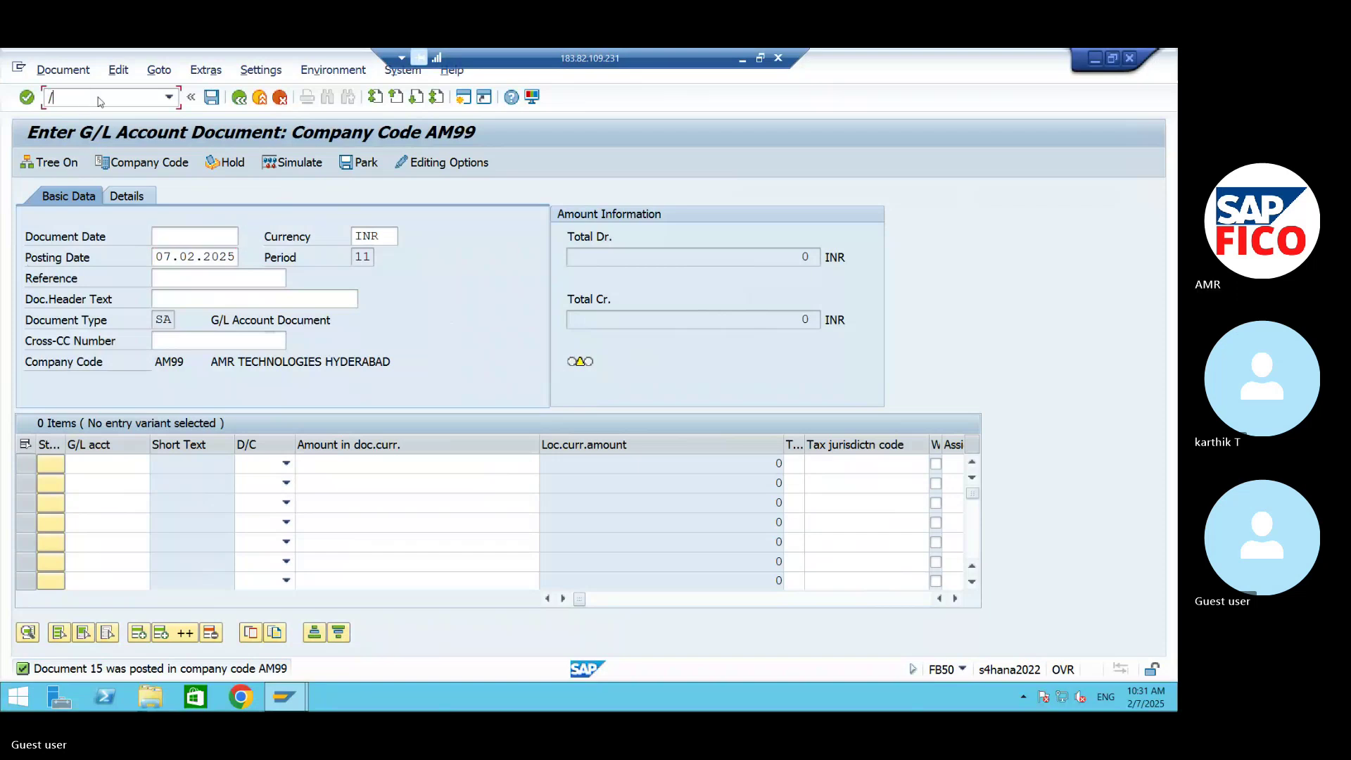
{"action": "type", "text": "NFB03"}
{"action": "key", "text": "Return"}
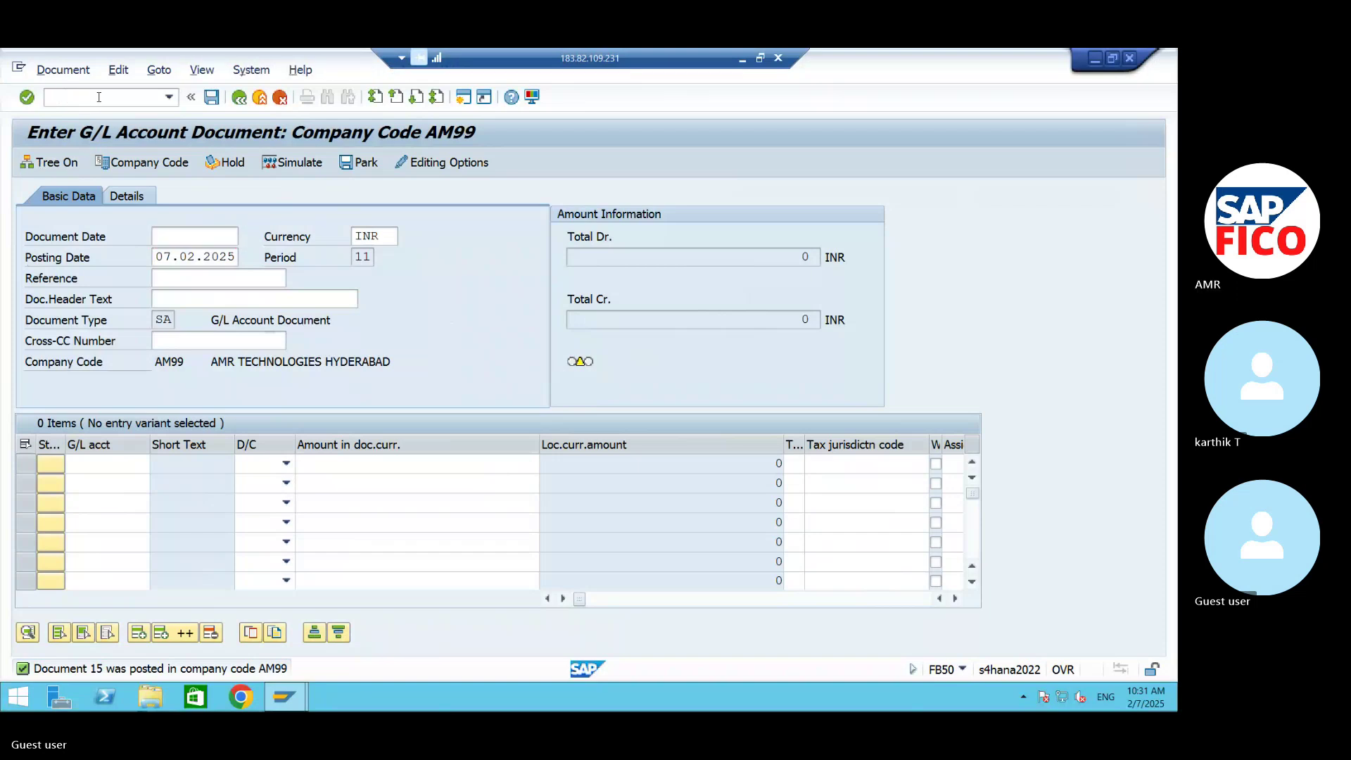
{"action": "left_click_drag", "start_coordinate": [259, 237], "coordinate": [145, 242]}
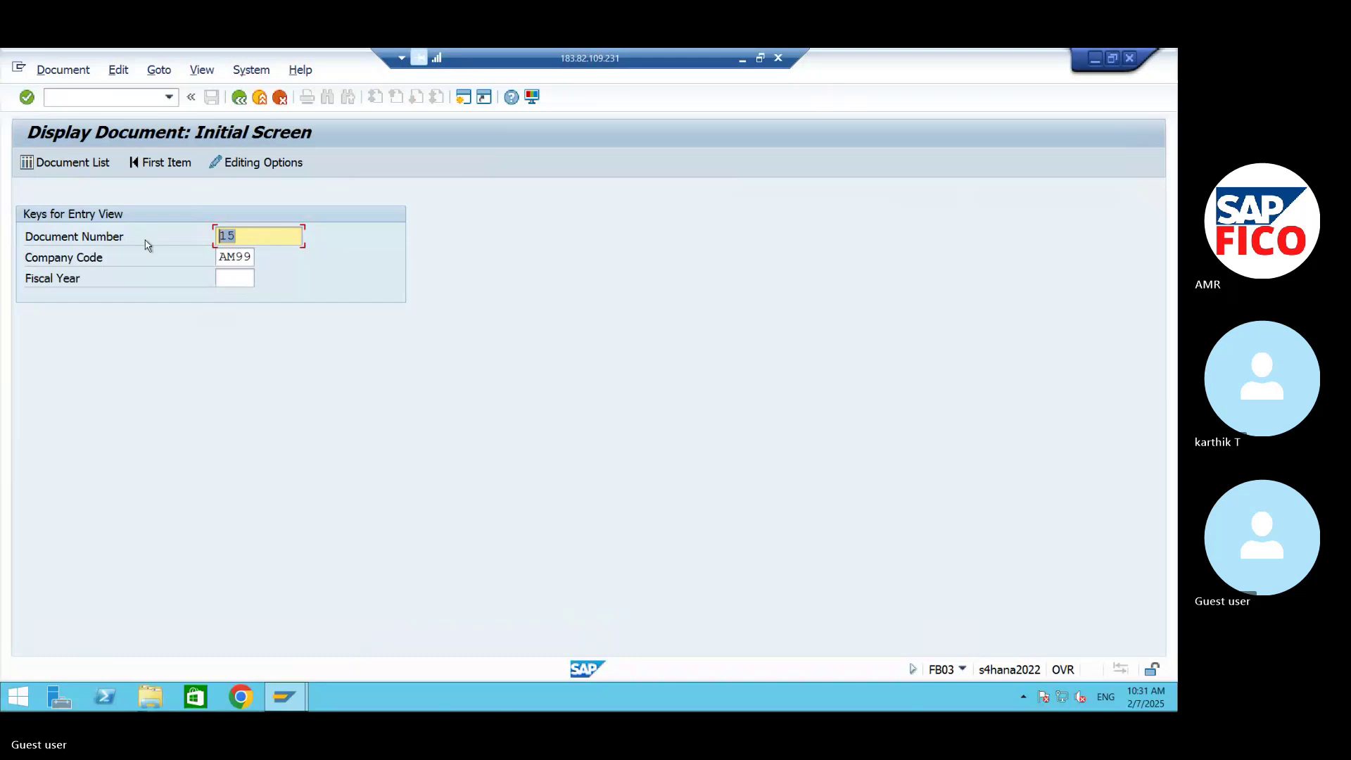
{"action": "key", "text": "BackSpace"}
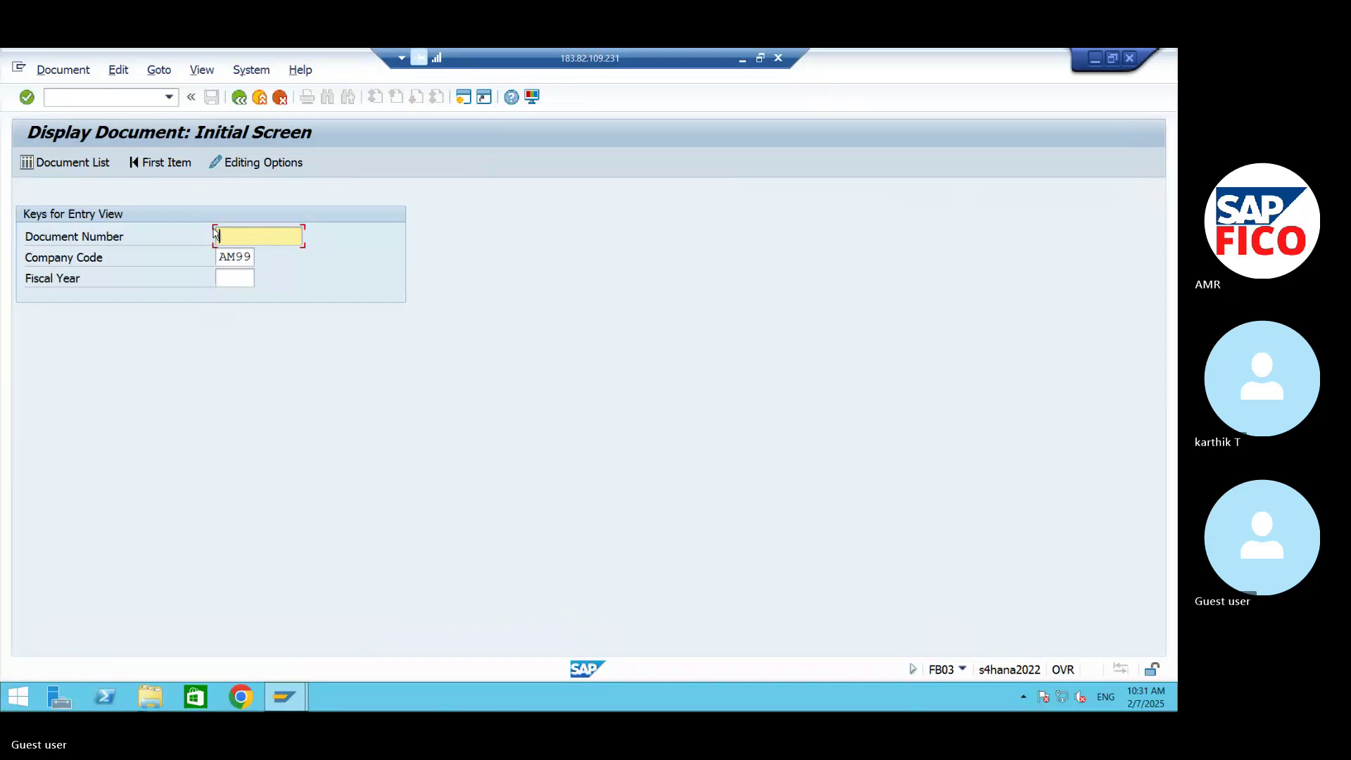
Step: Run the document list for company code AM99 and select the rows of documents 15, 14 and 13 in turn
{"action": "left_click", "coordinate": [79, 164]}
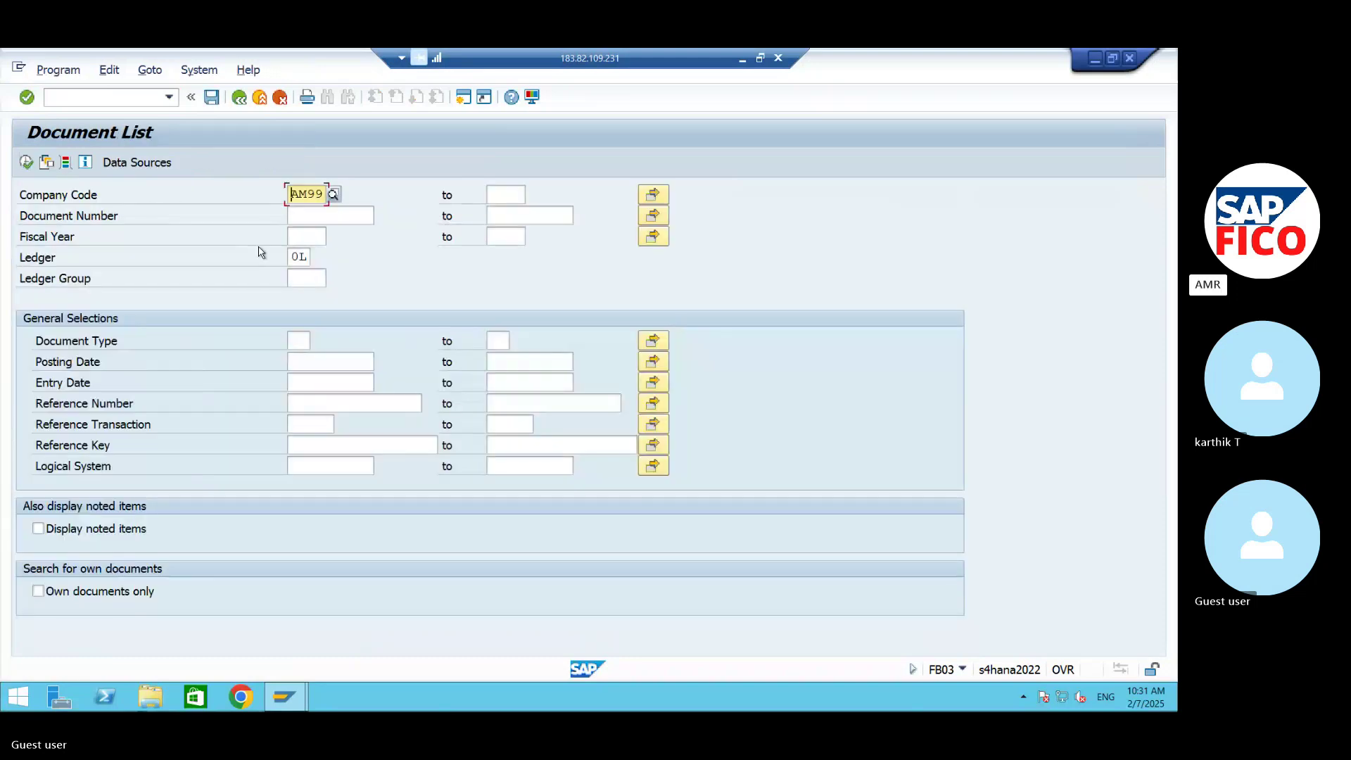
{"action": "left_click", "coordinate": [25, 162]}
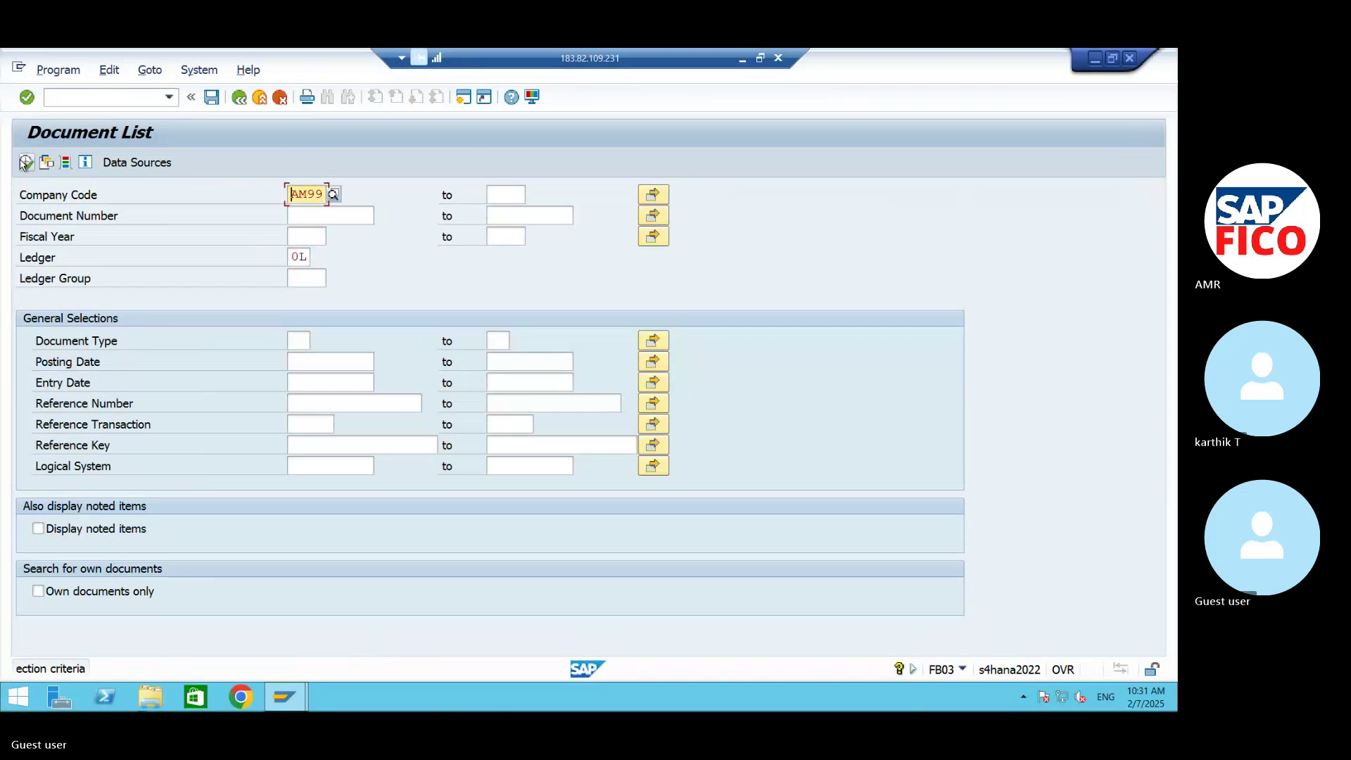
{"action": "left_click", "coordinate": [25, 163]}
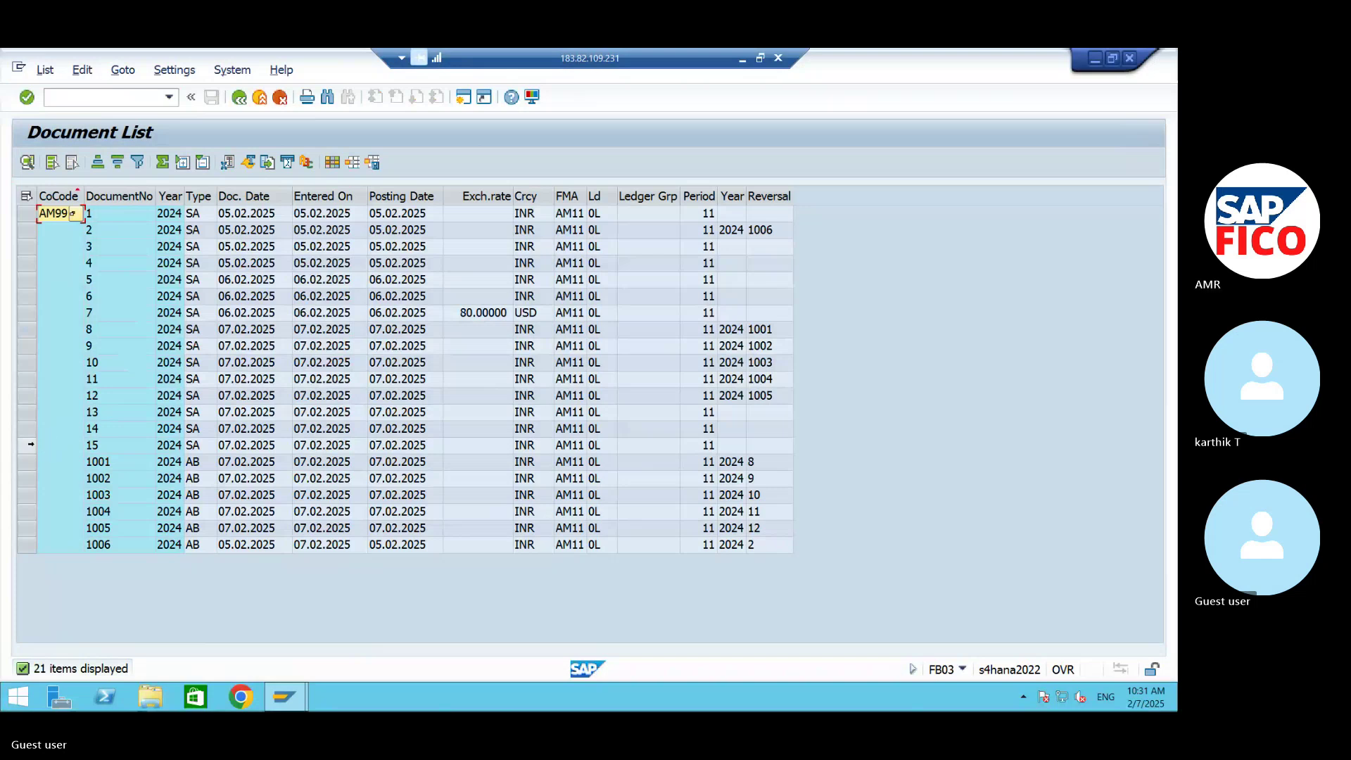
{"action": "left_click", "coordinate": [31, 444]}
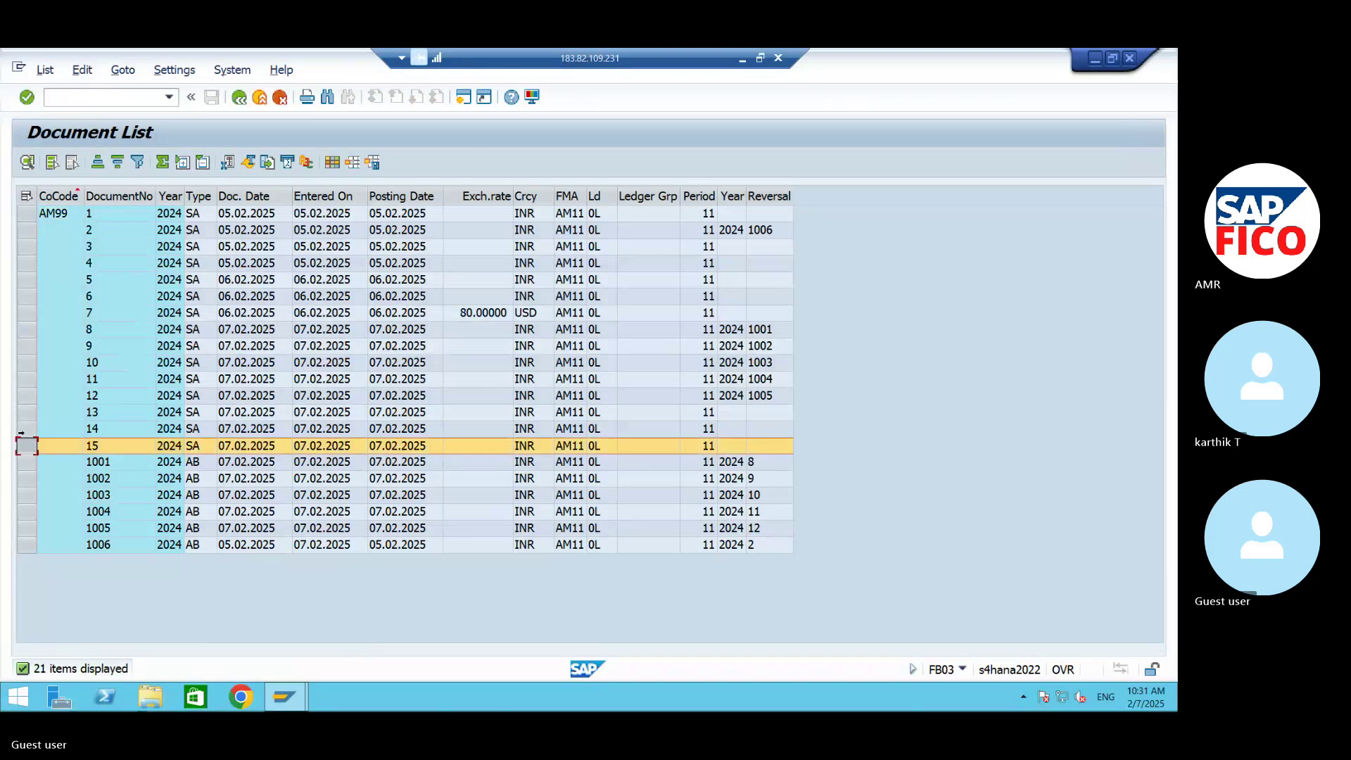
{"action": "left_click", "coordinate": [30, 429]}
{"action": "left_click", "coordinate": [26, 415]}
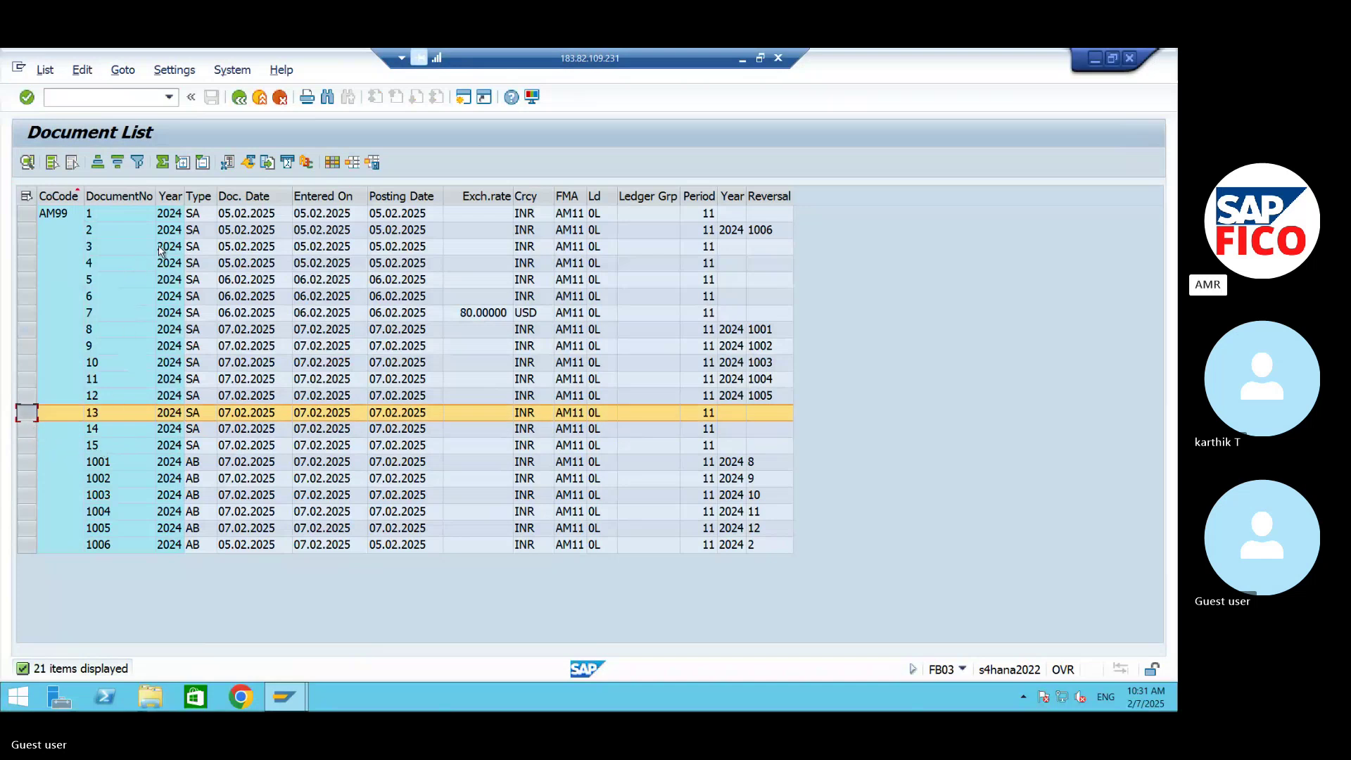
Step: Open the document list's layout settings and search the available column set for TA-CODE
{"action": "left_click", "coordinate": [332, 162]}
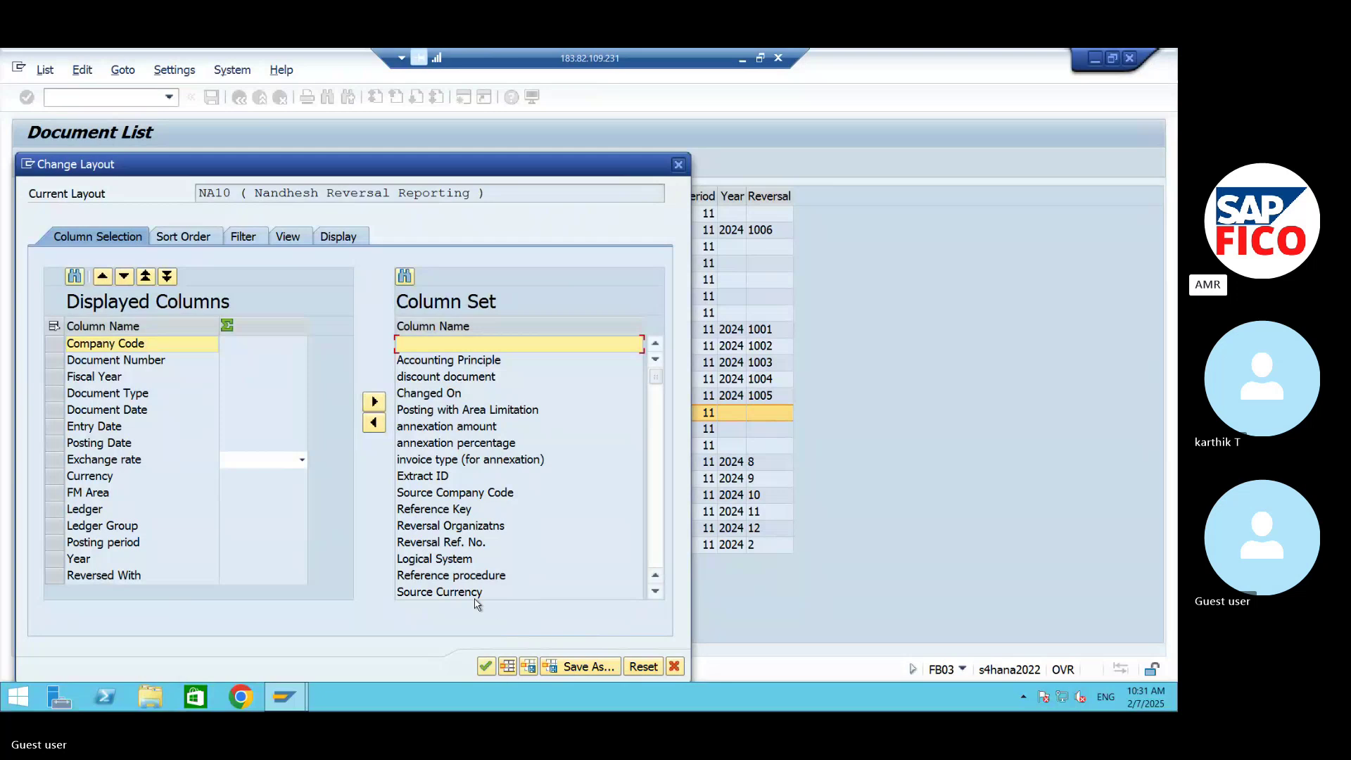
{"action": "left_click", "coordinate": [411, 278]}
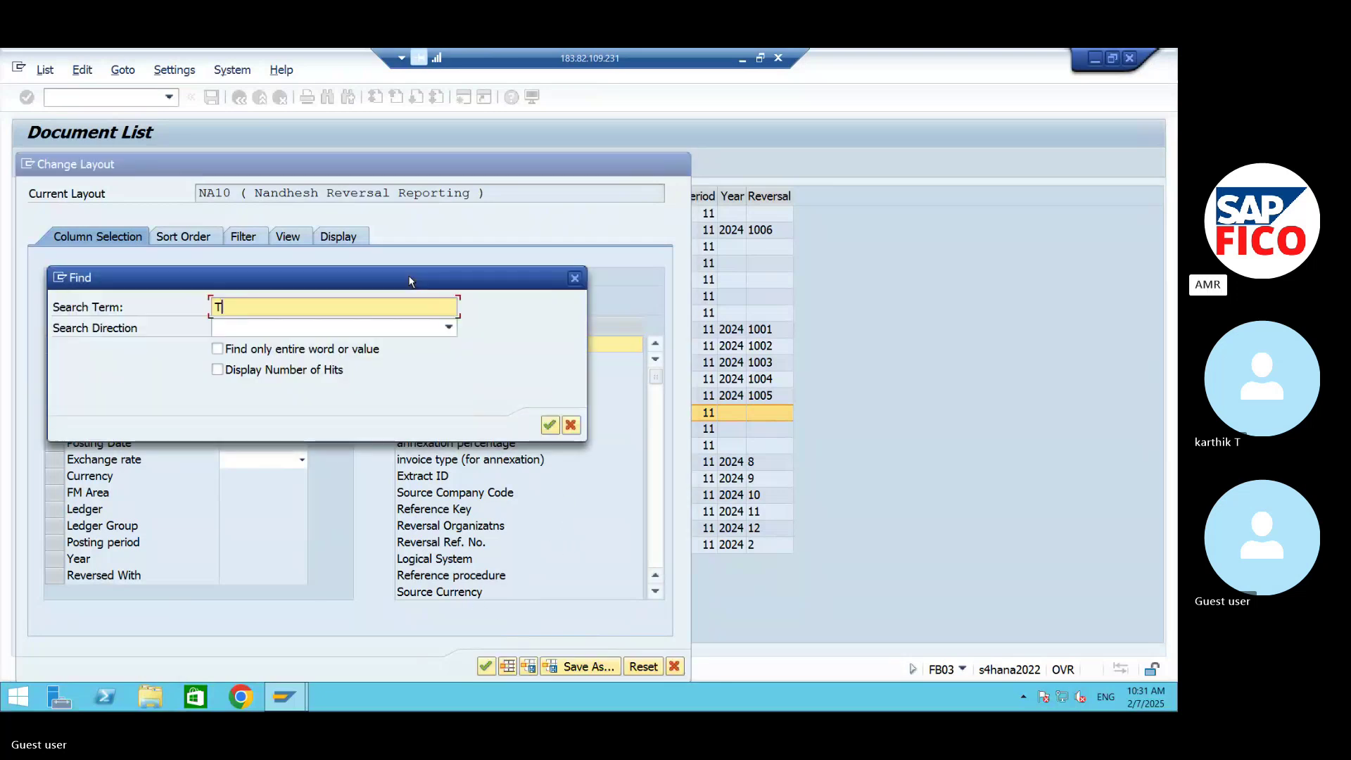
{"action": "type", "text": "TA-CODE"}
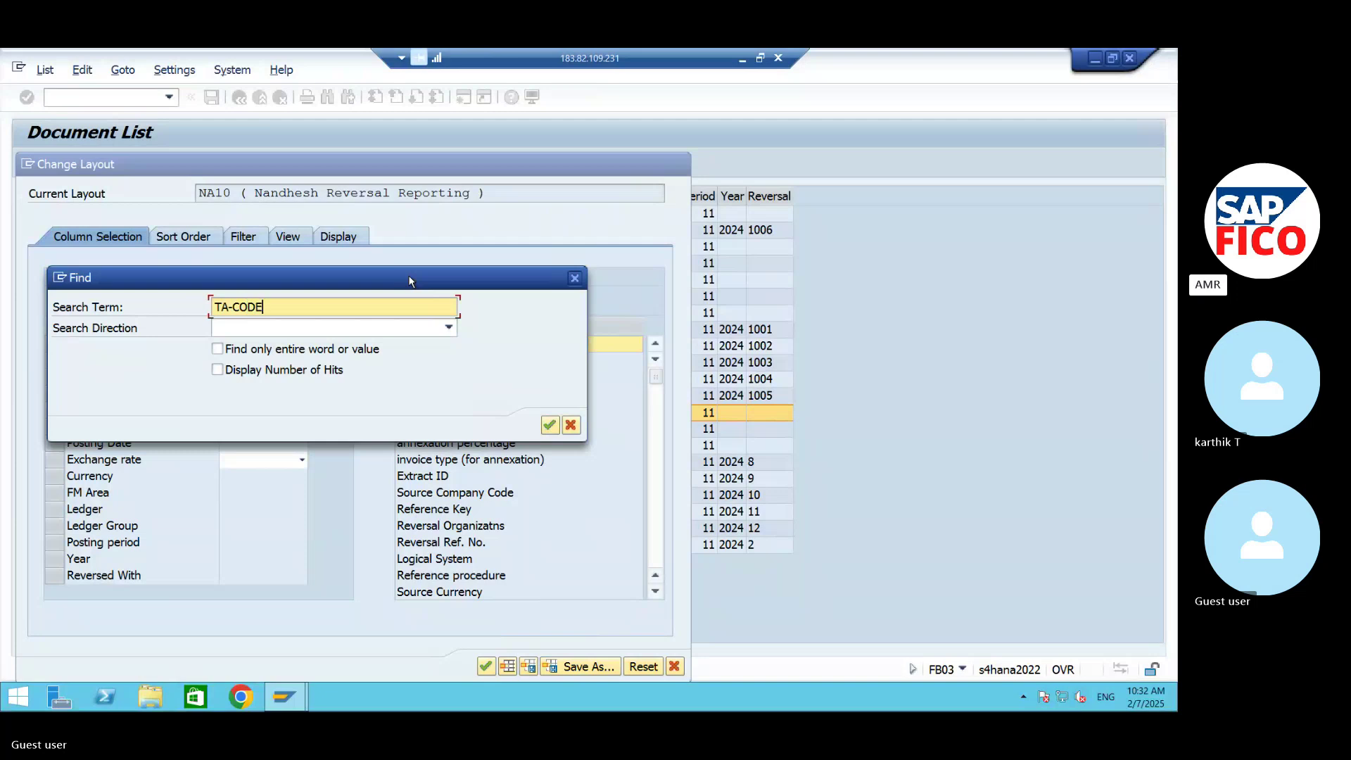
{"action": "key", "text": "Return"}
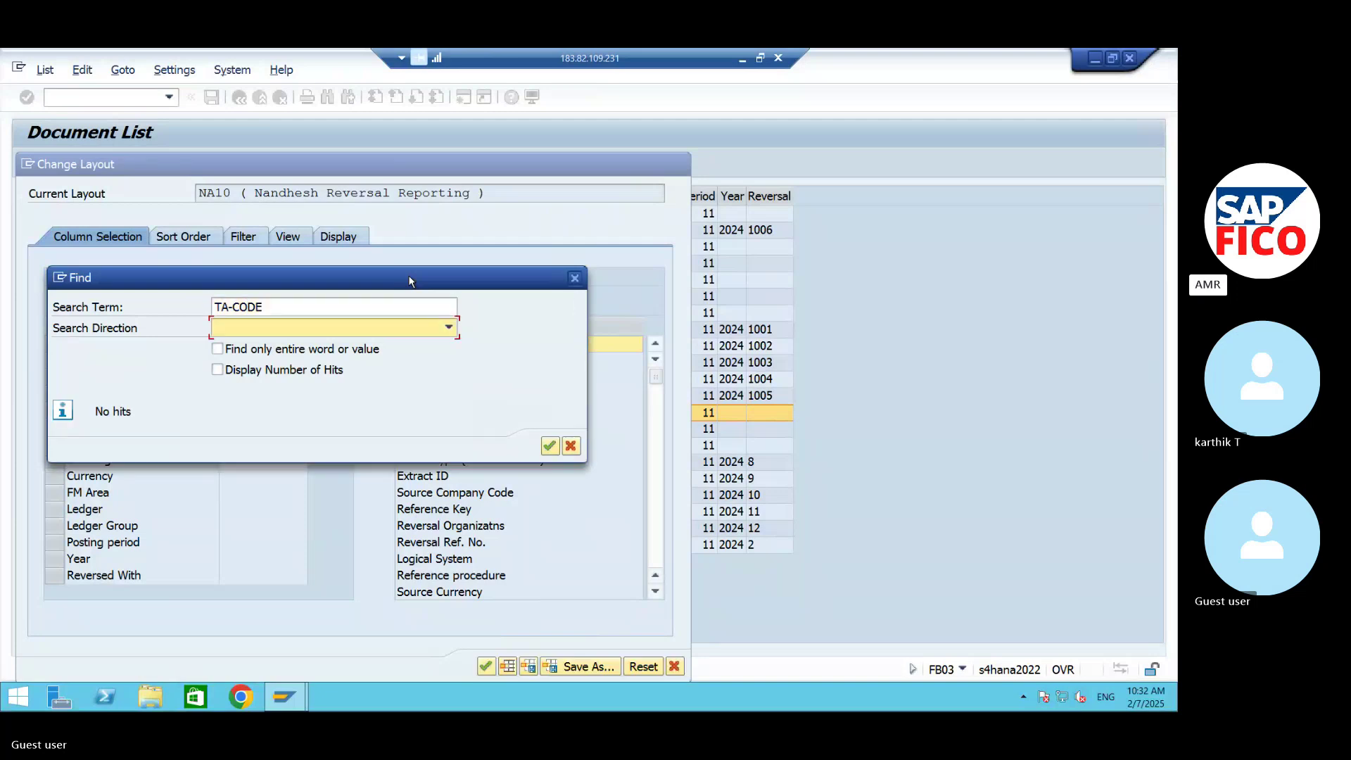
Step: Search the column set for TA CODE from the start of the table downwards and close the search
{"action": "left_click", "coordinate": [262, 310]}
{"action": "key", "text": "BackSpace"}
{"action": "key", "text": "BackSpace"}
{"action": "key", "text": "BackSpace"}
{"action": "key", "text": "BackSpace"}
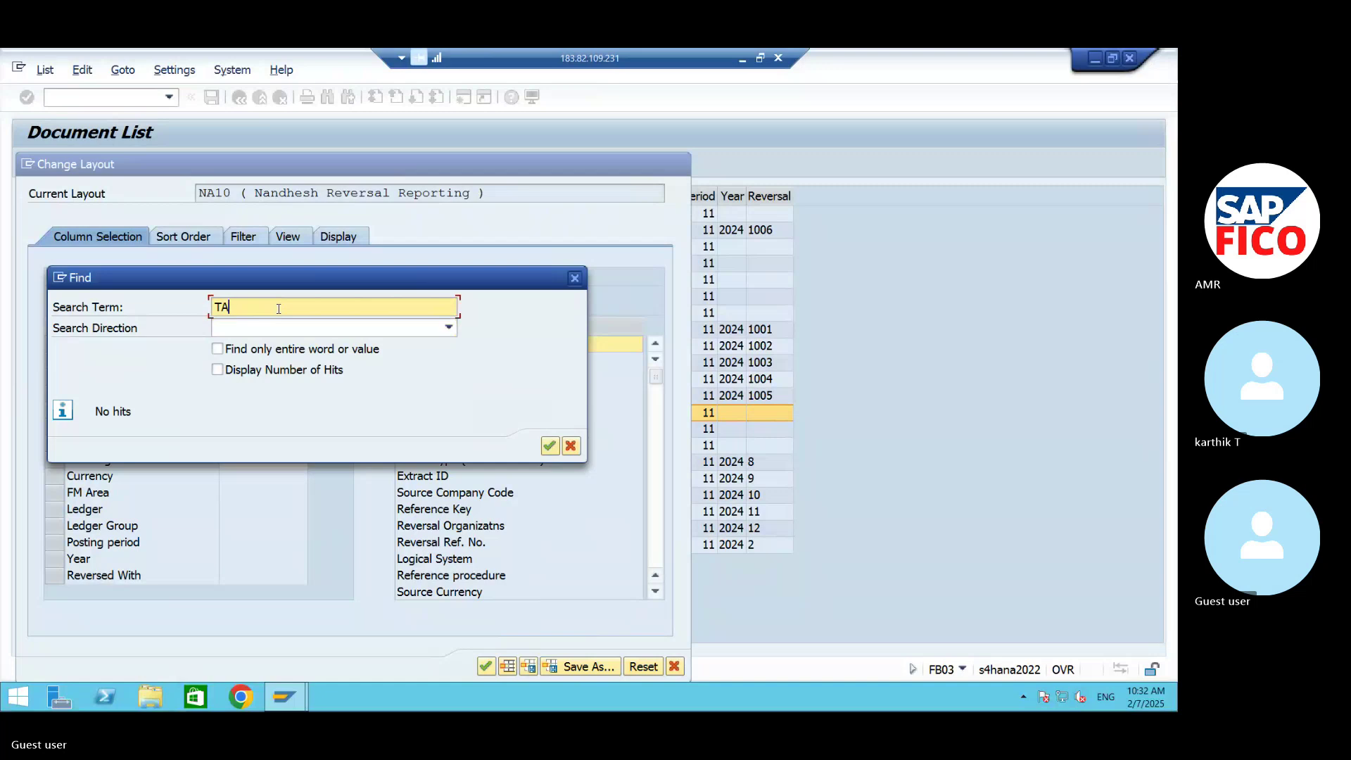
{"action": "type", "text": "CODE"}
{"action": "key", "text": "Tab"}
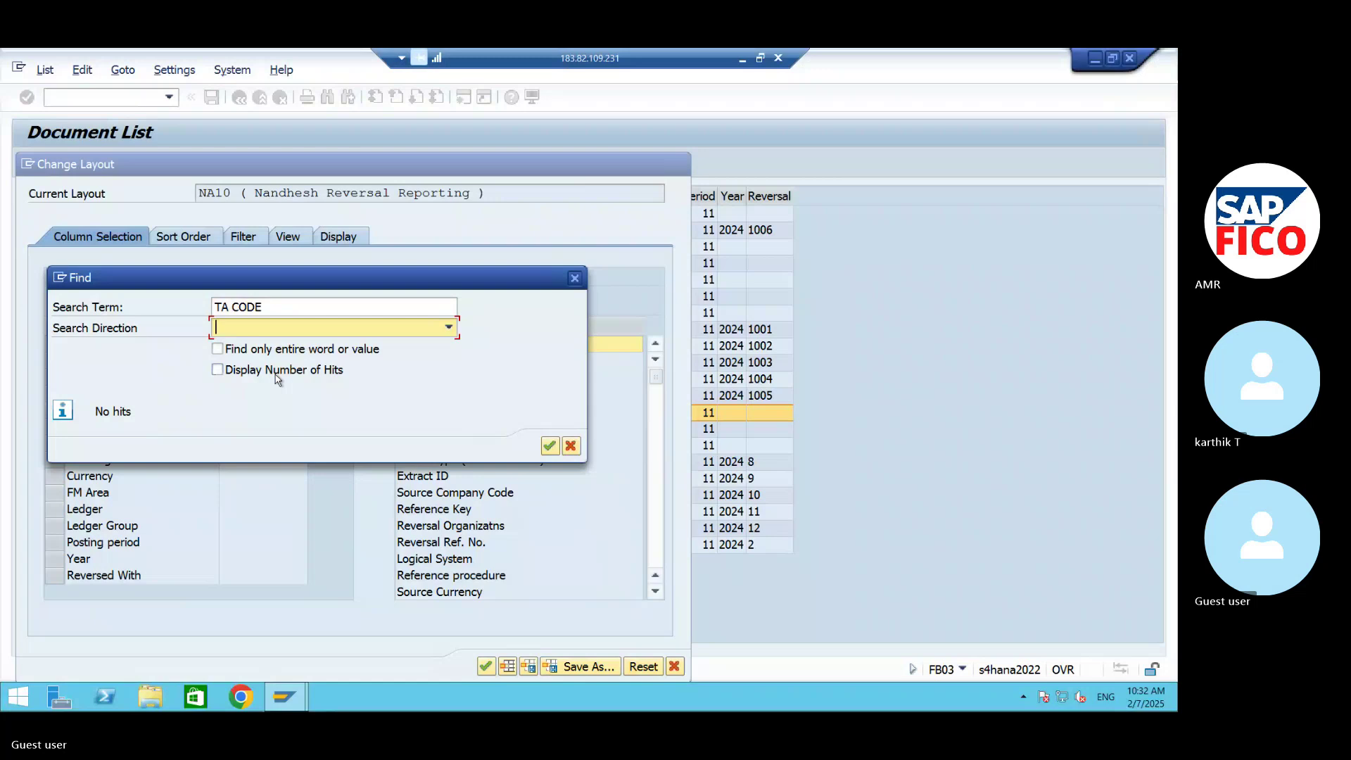
{"action": "left_click", "coordinate": [305, 328]}
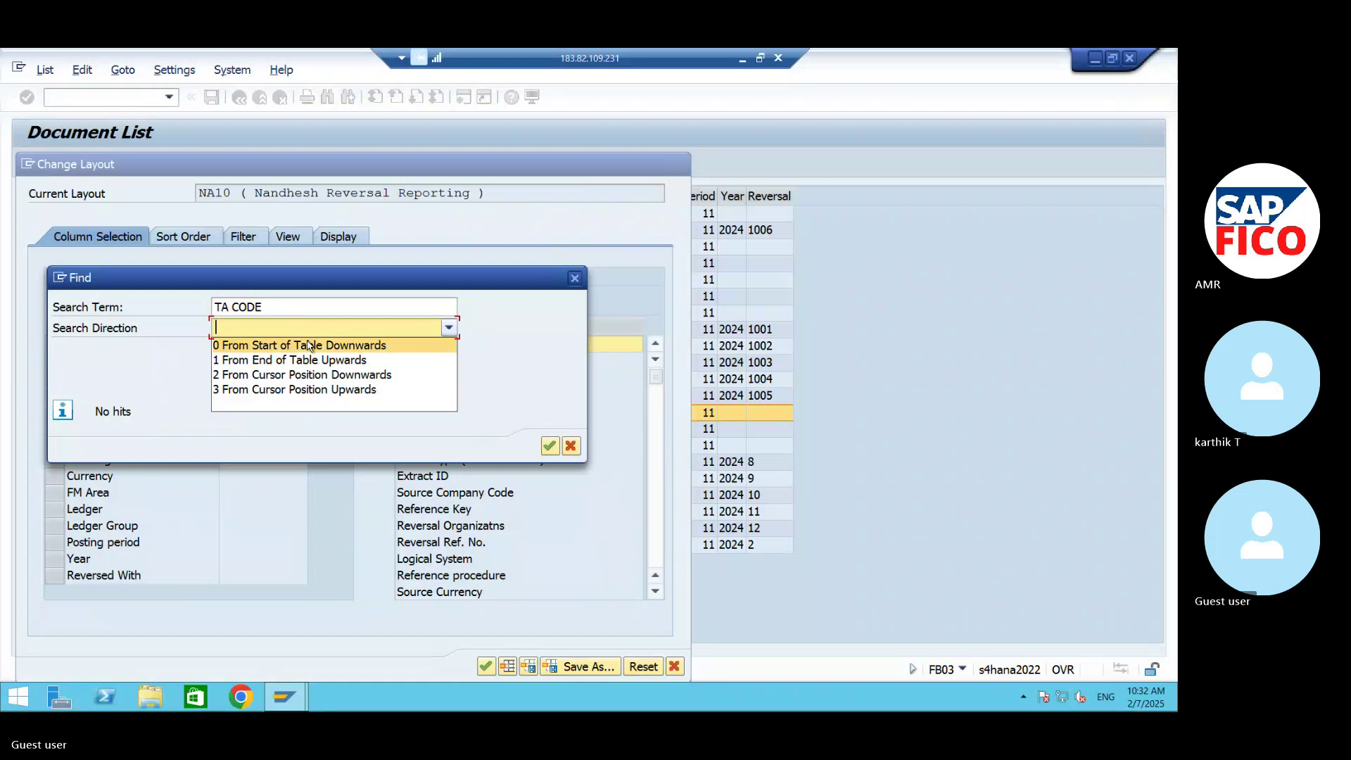
{"action": "left_click", "coordinate": [308, 345]}
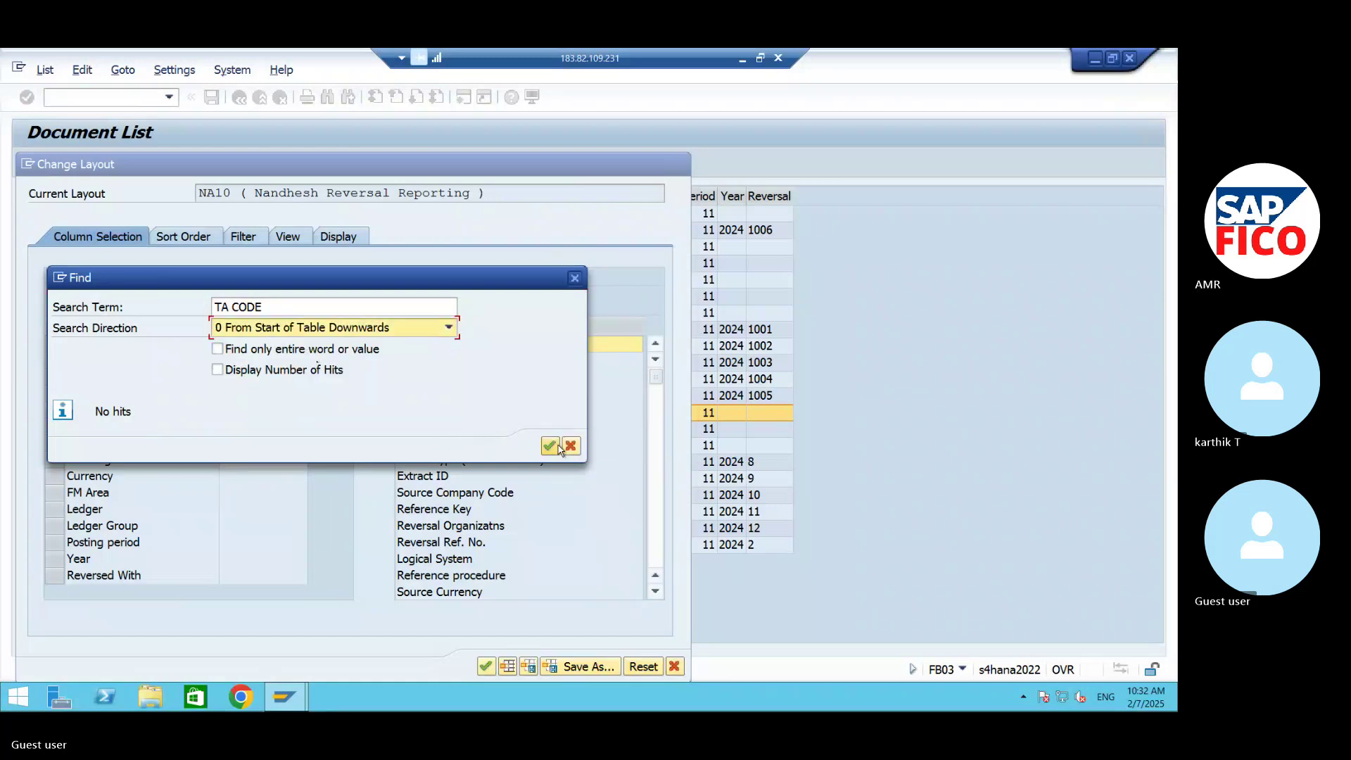
{"action": "left_click", "coordinate": [575, 279]}
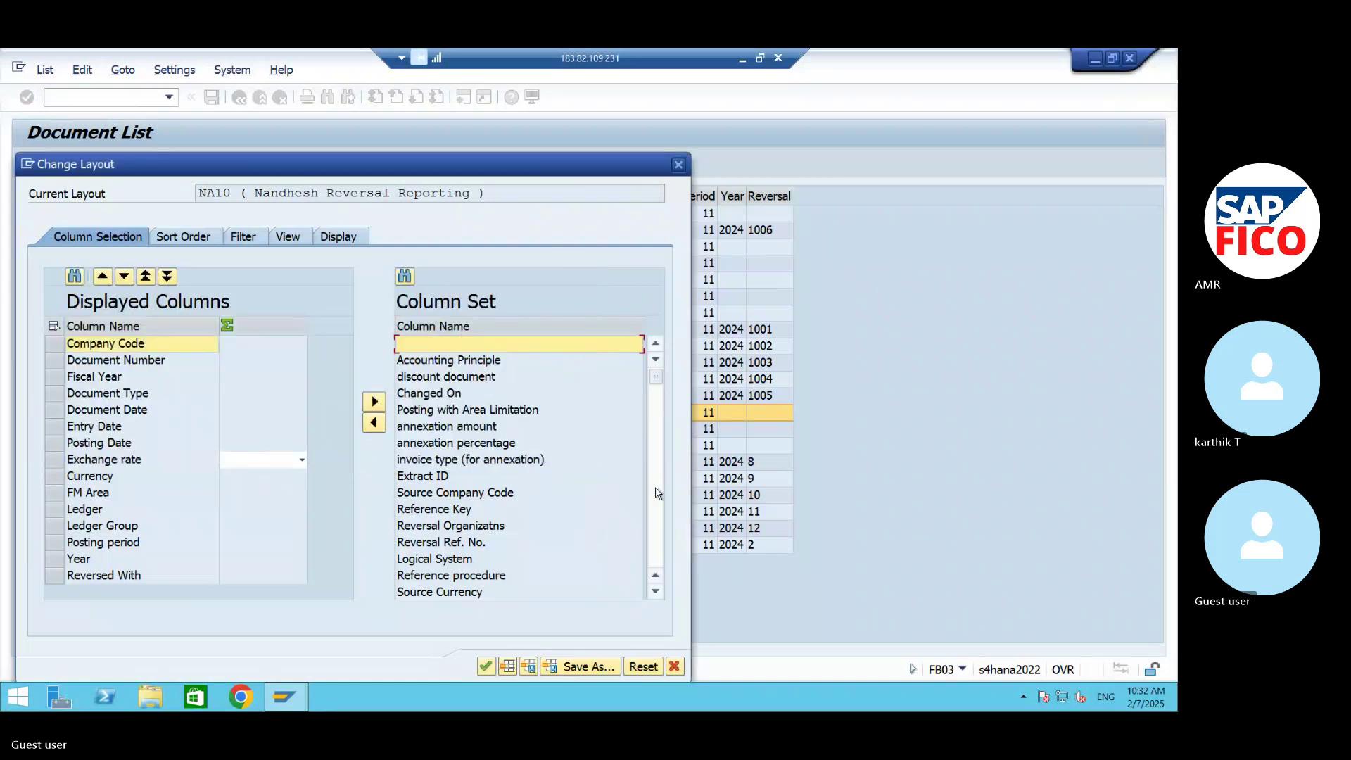
Step: Look through the available column set from start to end for a transaction code column, and close the layout settings without changes
{"action": "left_click", "coordinate": [654, 592]}
{"action": "left_click", "coordinate": [655, 592]}
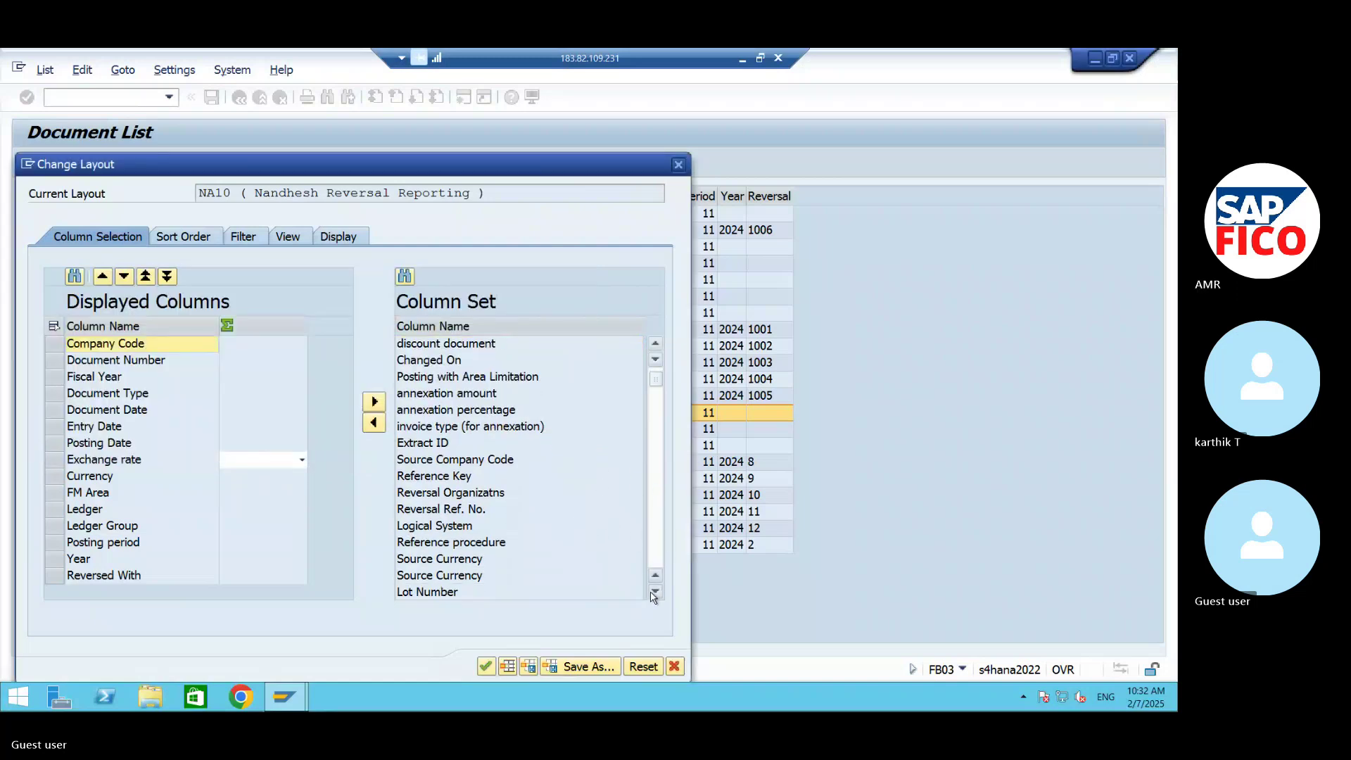
{"action": "left_click", "coordinate": [654, 593]}
{"action": "left_click", "coordinate": [654, 592]}
{"action": "left_click", "coordinate": [654, 593]}
{"action": "left_click", "coordinate": [654, 593]}
{"action": "left_click", "coordinate": [654, 592]}
{"action": "left_click", "coordinate": [655, 593]}
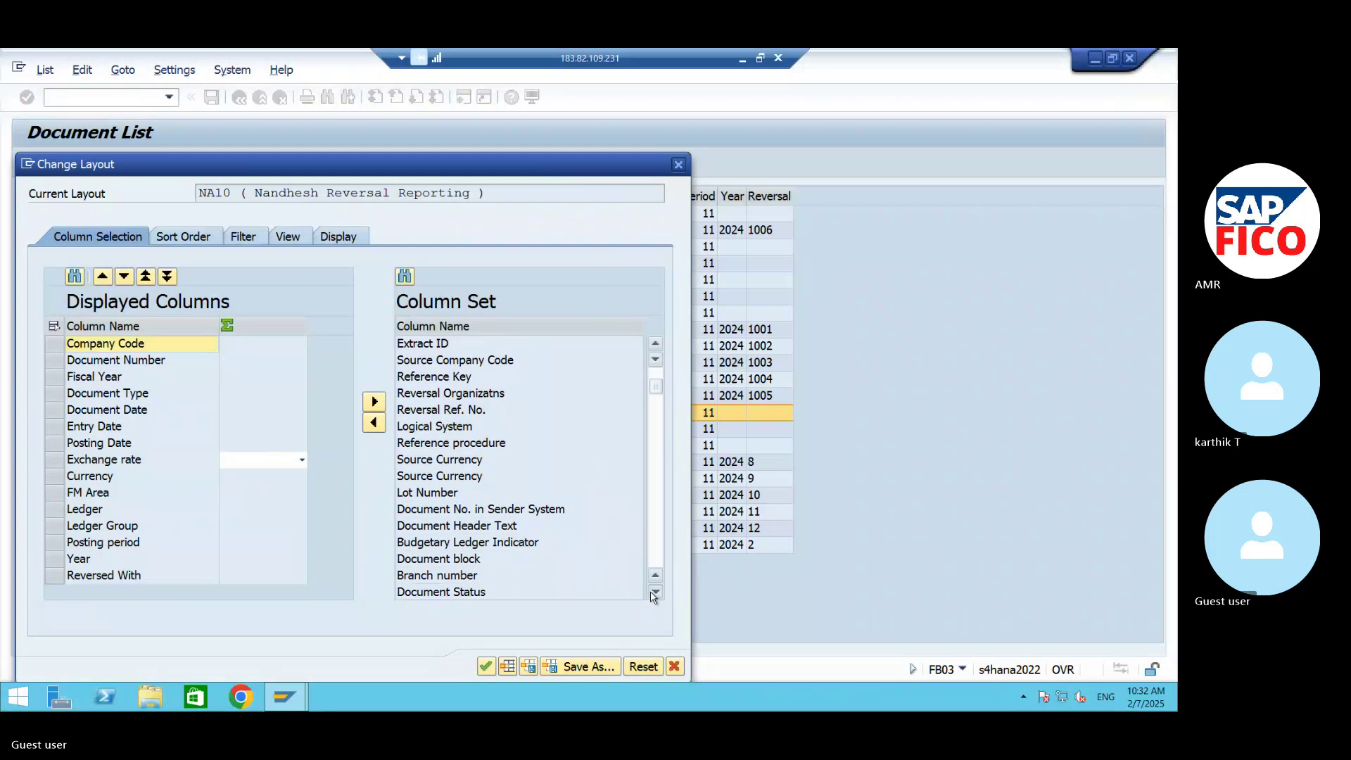
{"action": "left_click", "coordinate": [654, 592]}
{"action": "left_click", "coordinate": [655, 592]}
{"action": "left_click", "coordinate": [654, 592]}
{"action": "left_click", "coordinate": [655, 592]}
{"action": "left_click", "coordinate": [655, 593]}
{"action": "left_click", "coordinate": [655, 593]}
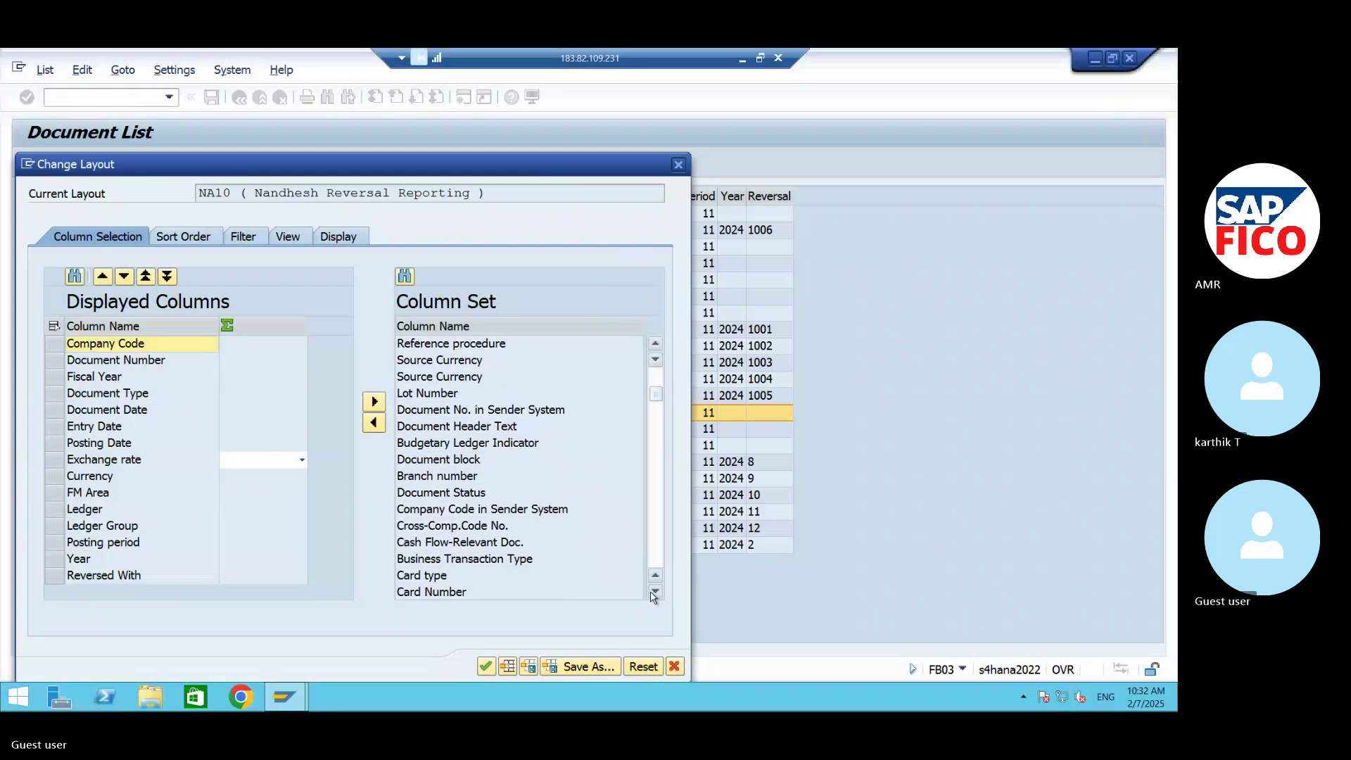
{"action": "left_click", "coordinate": [654, 592]}
{"action": "left_click", "coordinate": [654, 592]}
{"action": "left_click", "coordinate": [654, 592]}
{"action": "left_click", "coordinate": [654, 592]}
{"action": "left_click", "coordinate": [655, 593]}
{"action": "left_click", "coordinate": [654, 592]}
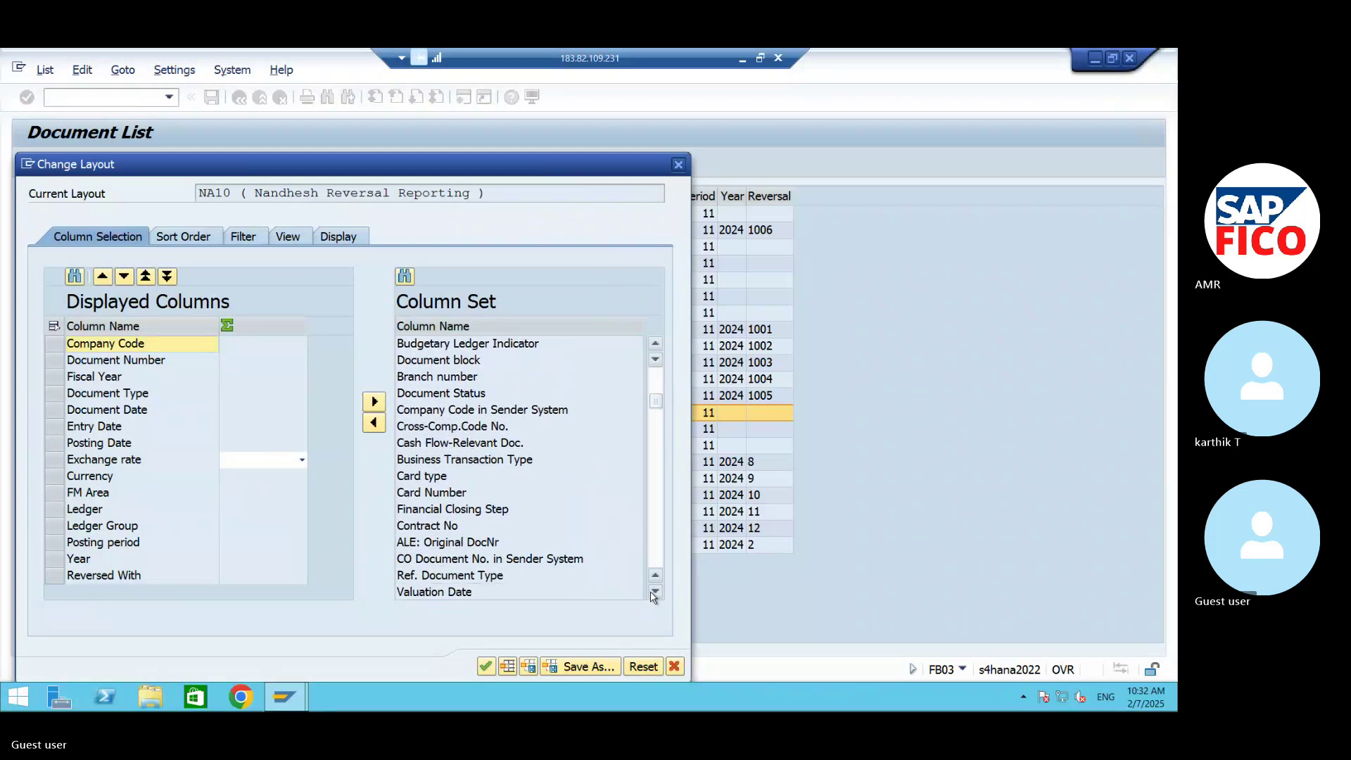
{"action": "left_click", "coordinate": [654, 593]}
{"action": "left_click", "coordinate": [654, 592]}
{"action": "left_click", "coordinate": [655, 592]}
{"action": "left_click", "coordinate": [654, 592]}
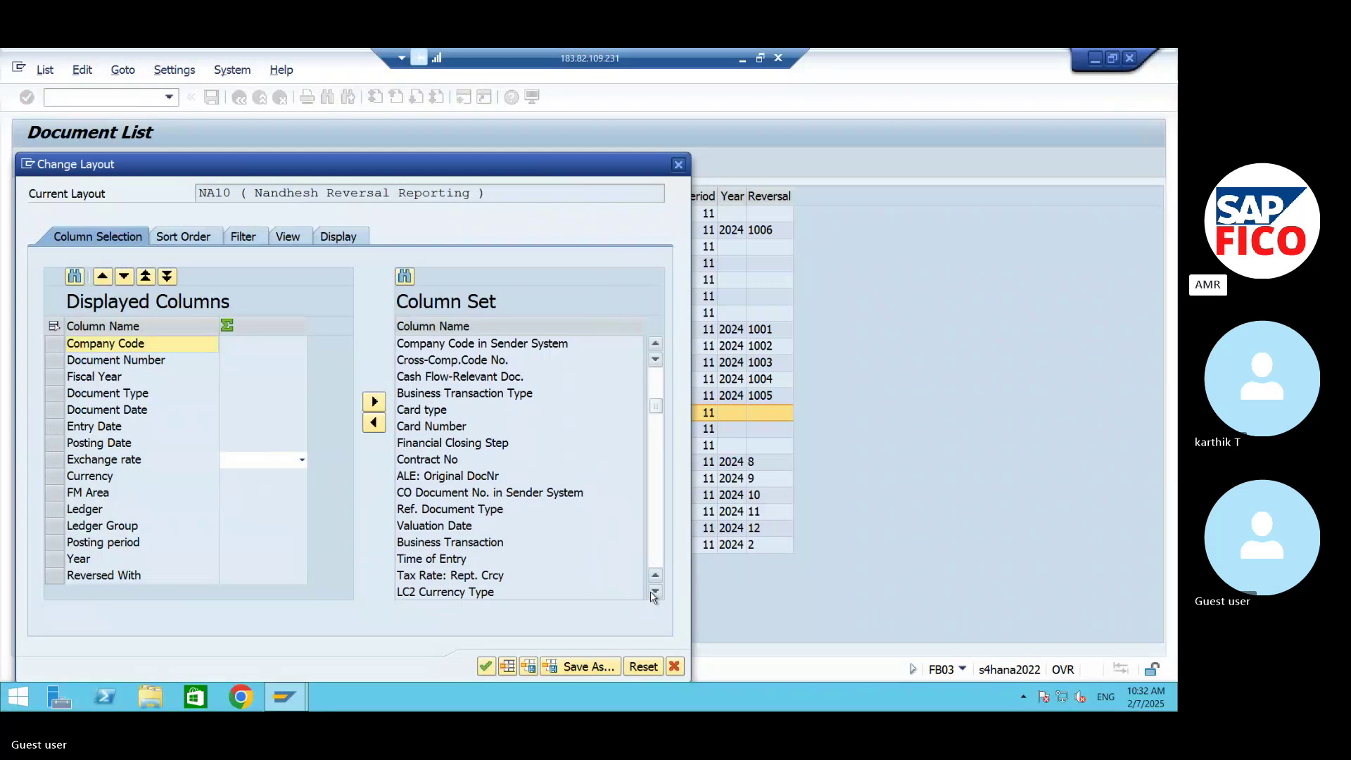
{"action": "left_click", "coordinate": [654, 592]}
{"action": "left_click", "coordinate": [654, 593]}
{"action": "left_click", "coordinate": [654, 593]}
{"action": "left_click", "coordinate": [655, 592]}
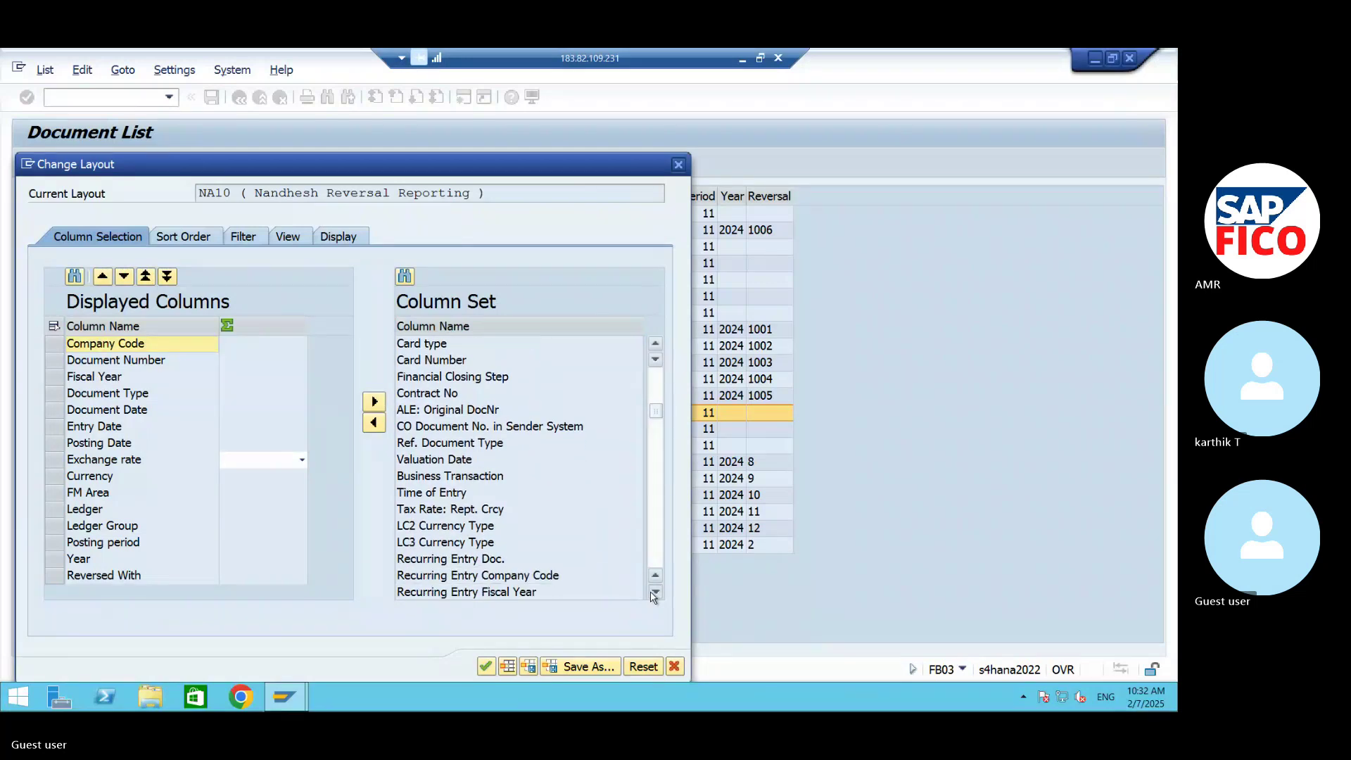
{"action": "left_click", "coordinate": [655, 592]}
{"action": "left_click", "coordinate": [654, 593]}
{"action": "left_click", "coordinate": [655, 593]}
{"action": "left_click", "coordinate": [655, 592]}
{"action": "left_click", "coordinate": [654, 592]}
{"action": "left_click", "coordinate": [654, 592]}
{"action": "left_click", "coordinate": [655, 593]}
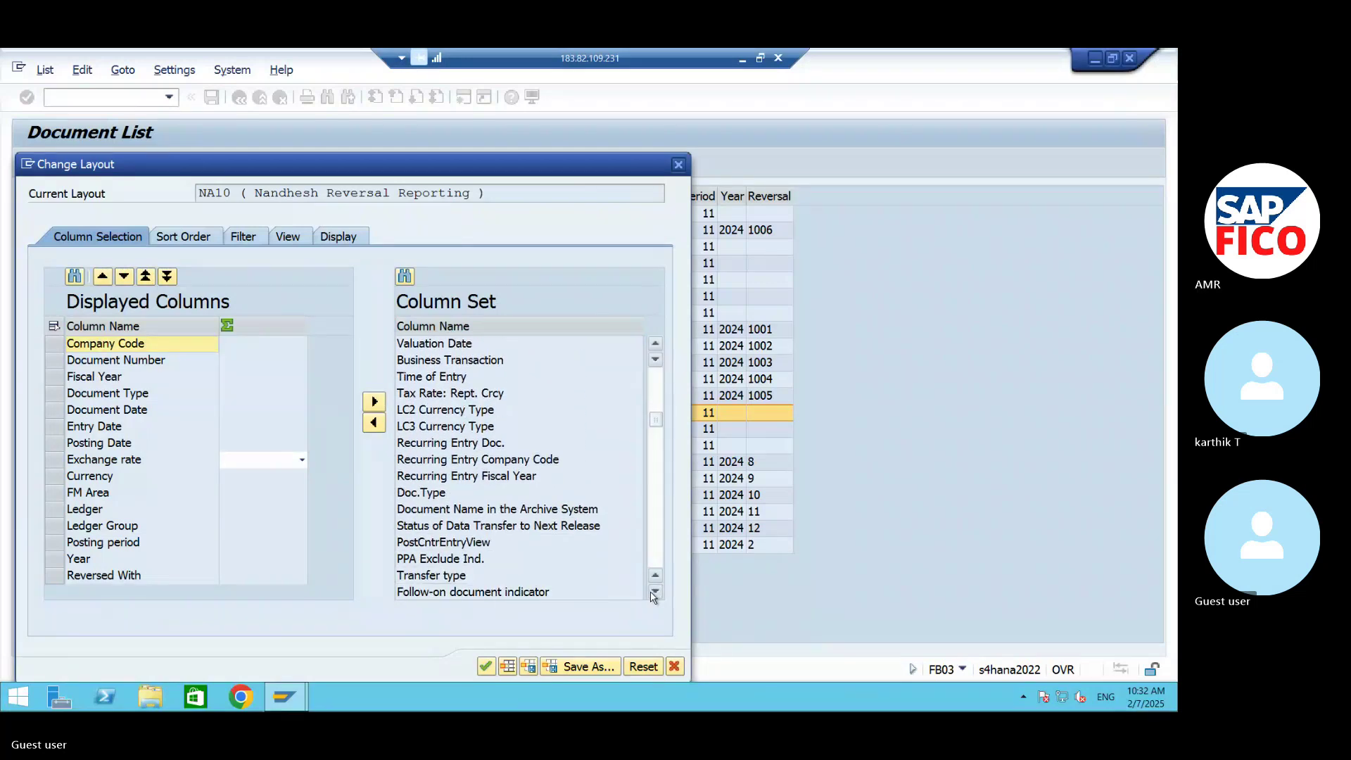
{"action": "left_click", "coordinate": [654, 592]}
{"action": "left_click", "coordinate": [655, 592]}
{"action": "left_click", "coordinate": [654, 593]}
{"action": "left_click", "coordinate": [654, 593]}
{"action": "left_click", "coordinate": [654, 592]}
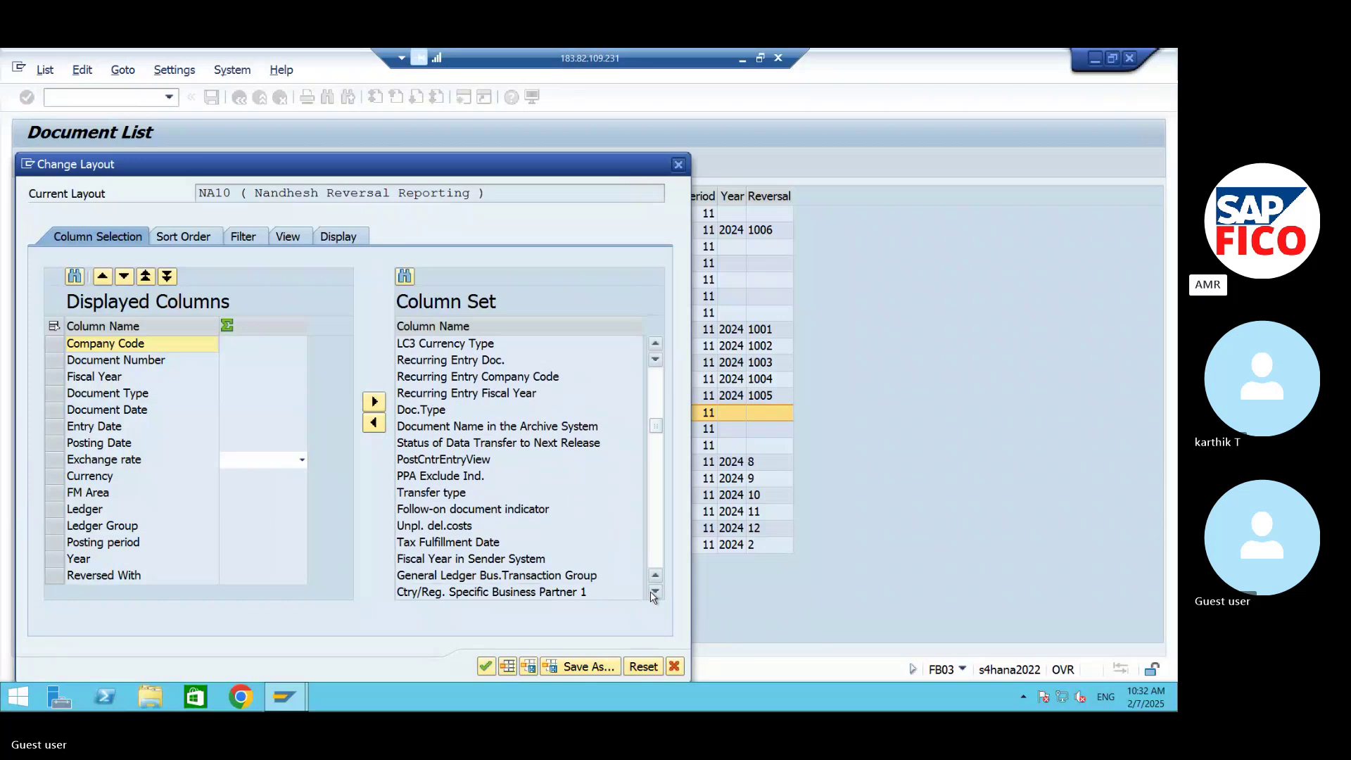
{"action": "left_click", "coordinate": [654, 592]}
{"action": "left_click", "coordinate": [655, 592]}
{"action": "left_click", "coordinate": [654, 592]}
{"action": "left_click", "coordinate": [654, 593]}
{"action": "left_click", "coordinate": [654, 592]}
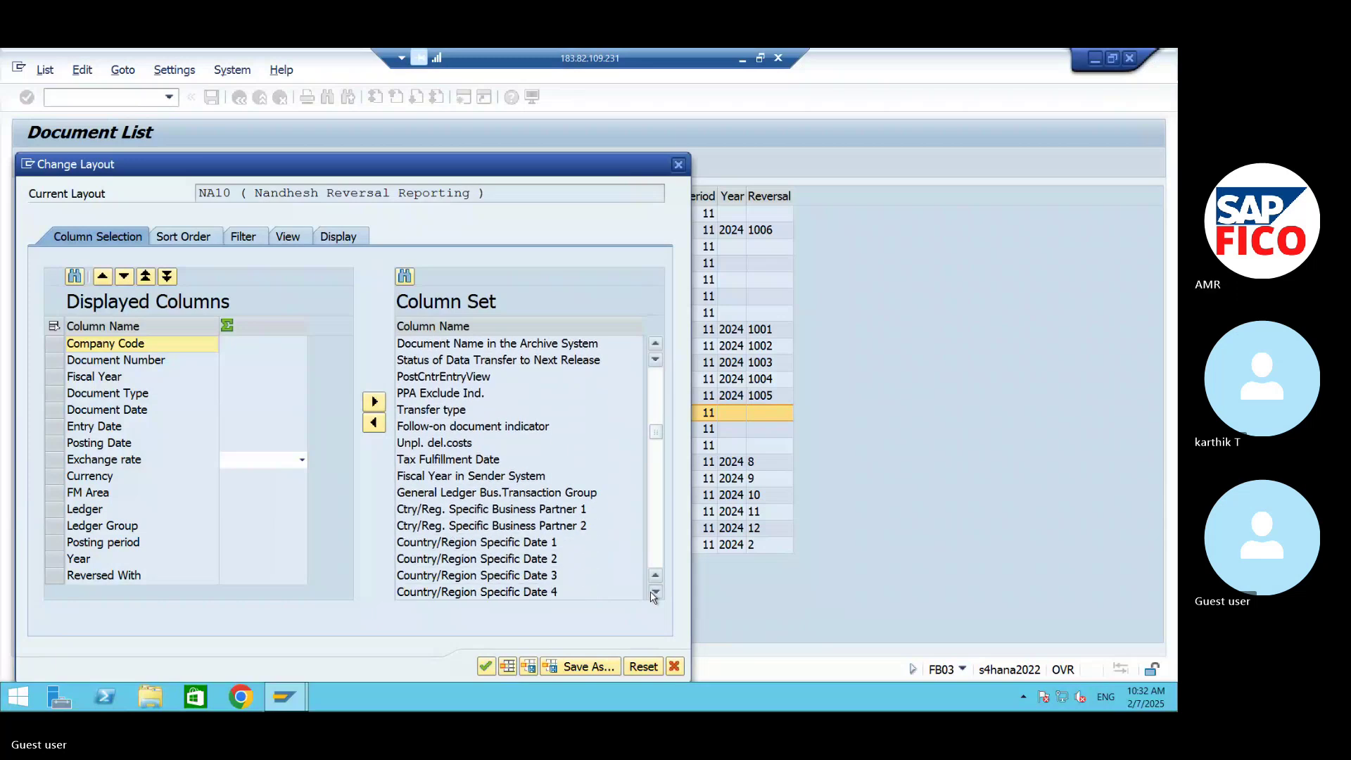
{"action": "left_click", "coordinate": [654, 592]}
{"action": "left_click", "coordinate": [655, 592]}
{"action": "left_click", "coordinate": [655, 592]}
{"action": "left_click", "coordinate": [655, 592]}
{"action": "left_click", "coordinate": [654, 592]}
{"action": "left_click", "coordinate": [654, 593]}
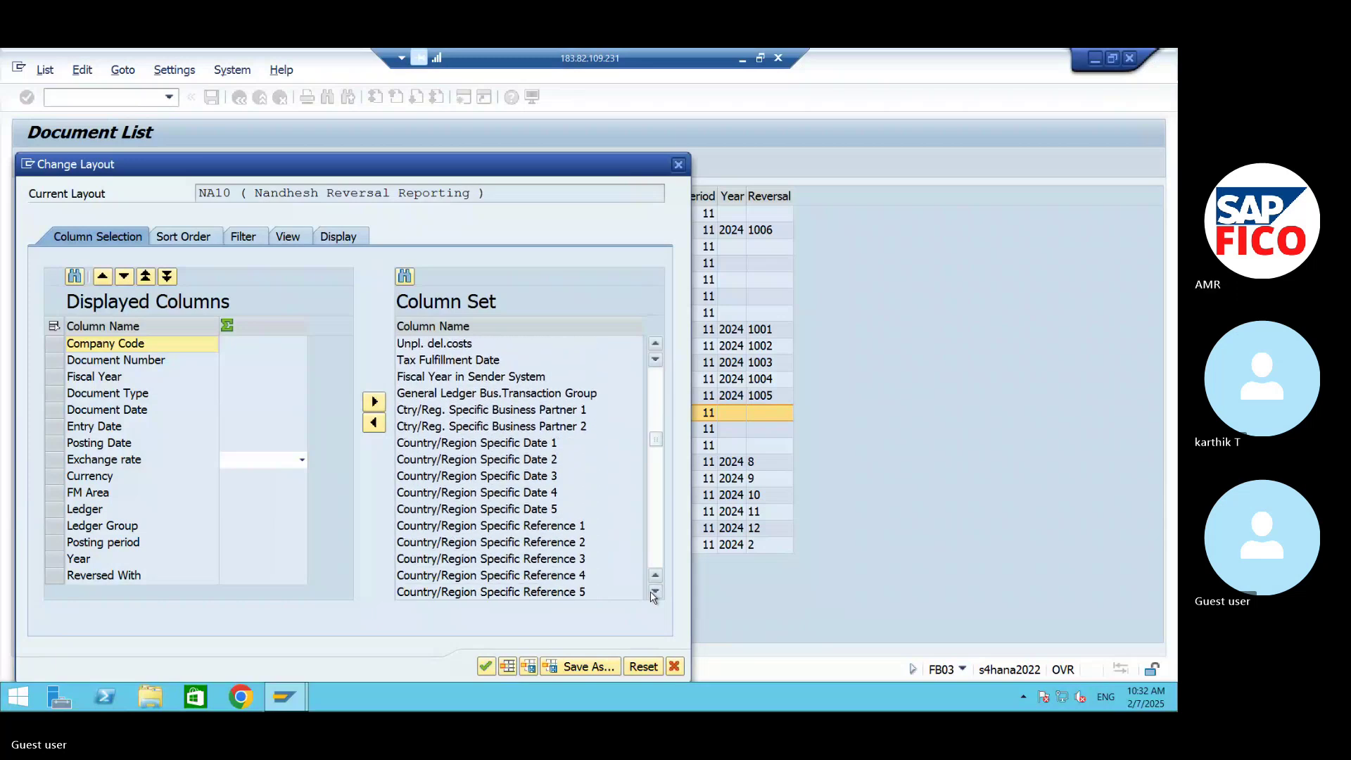
{"action": "left_click", "coordinate": [655, 592]}
{"action": "left_click", "coordinate": [654, 592]}
{"action": "left_click", "coordinate": [654, 592]}
{"action": "left_click", "coordinate": [654, 593]}
{"action": "left_click", "coordinate": [654, 593]}
{"action": "left_click", "coordinate": [655, 593]}
{"action": "left_click", "coordinate": [654, 592]}
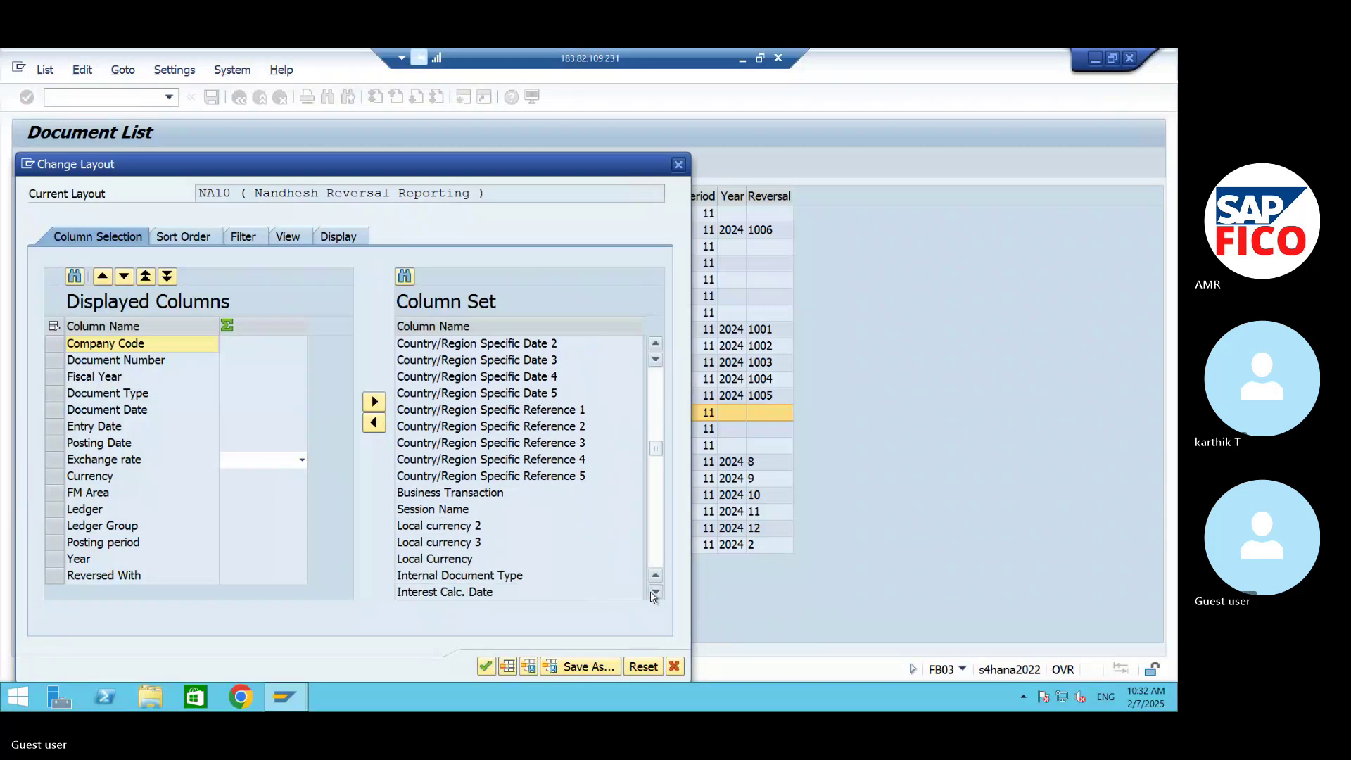
{"action": "left_click", "coordinate": [654, 592]}
{"action": "left_click", "coordinate": [655, 592]}
{"action": "left_click", "coordinate": [654, 593]}
{"action": "left_click", "coordinate": [655, 592]}
{"action": "left_click", "coordinate": [654, 592]}
{"action": "left_click", "coordinate": [654, 592]}
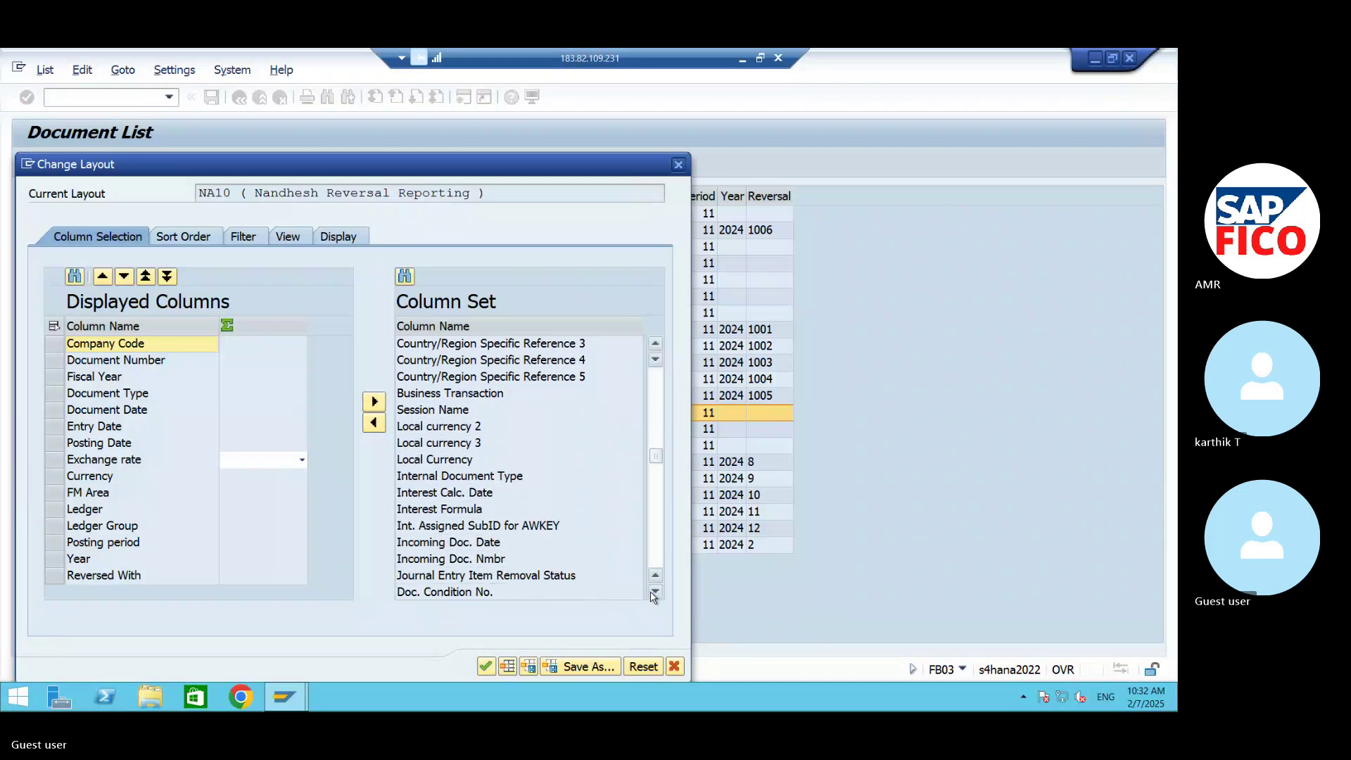
{"action": "left_click", "coordinate": [654, 592]}
{"action": "left_click", "coordinate": [654, 593]}
{"action": "left_click", "coordinate": [654, 593]}
{"action": "left_click", "coordinate": [655, 593]}
{"action": "left_click", "coordinate": [654, 592]}
{"action": "left_click", "coordinate": [655, 592]}
{"action": "left_click", "coordinate": [654, 593]}
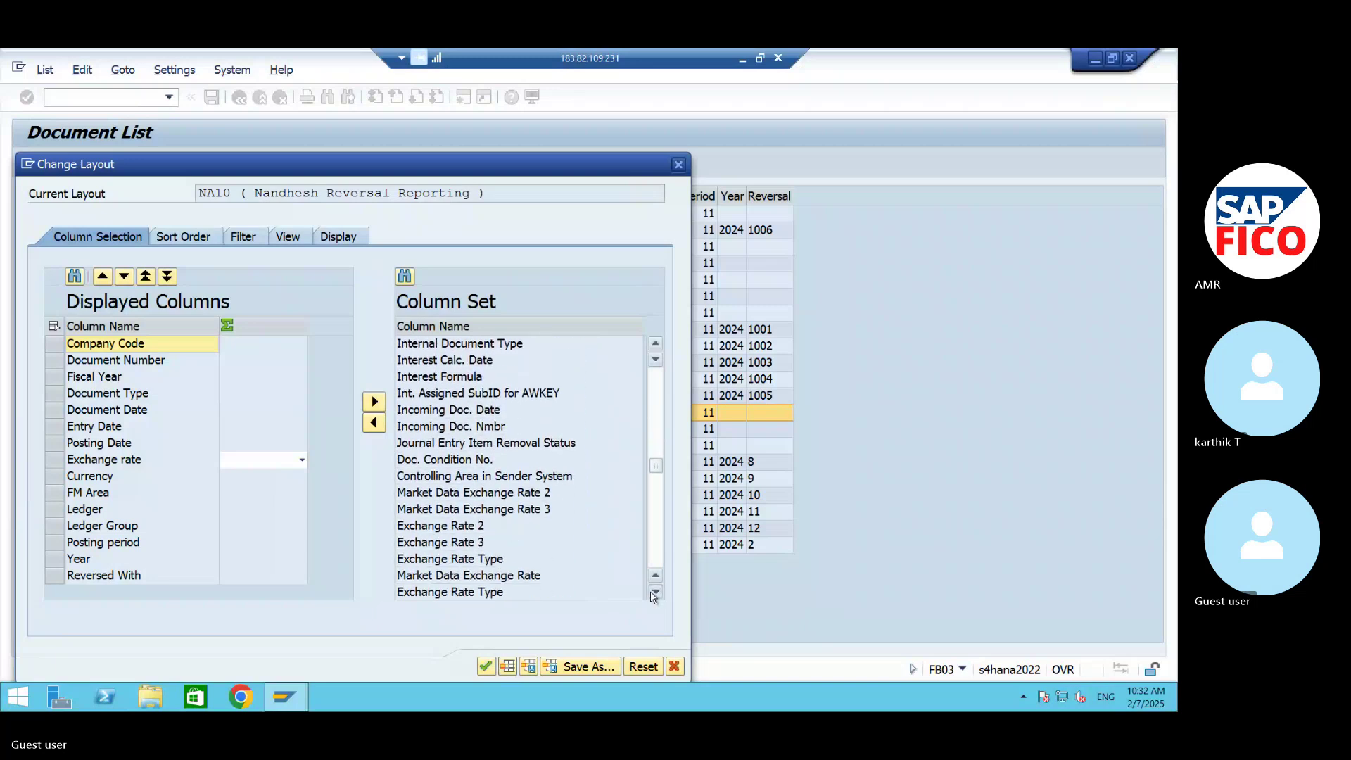
{"action": "left_click", "coordinate": [655, 593]}
{"action": "left_click", "coordinate": [654, 593]}
{"action": "left_click", "coordinate": [654, 593]}
{"action": "left_click", "coordinate": [654, 592]}
{"action": "left_click", "coordinate": [654, 592]}
{"action": "left_click", "coordinate": [654, 592]}
{"action": "left_click", "coordinate": [654, 593]}
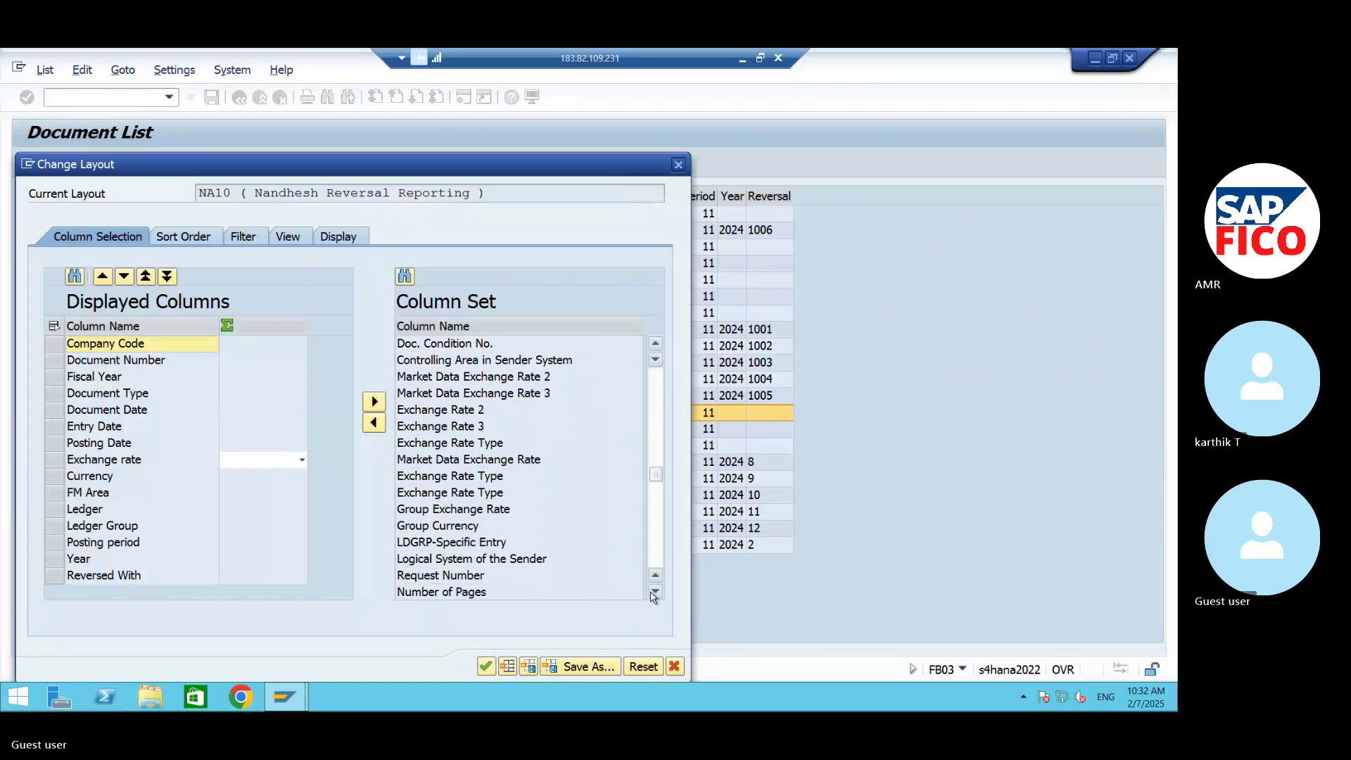
{"action": "left_click", "coordinate": [654, 592]}
{"action": "left_click", "coordinate": [654, 592]}
{"action": "left_click", "coordinate": [655, 592]}
{"action": "left_click", "coordinate": [654, 592]}
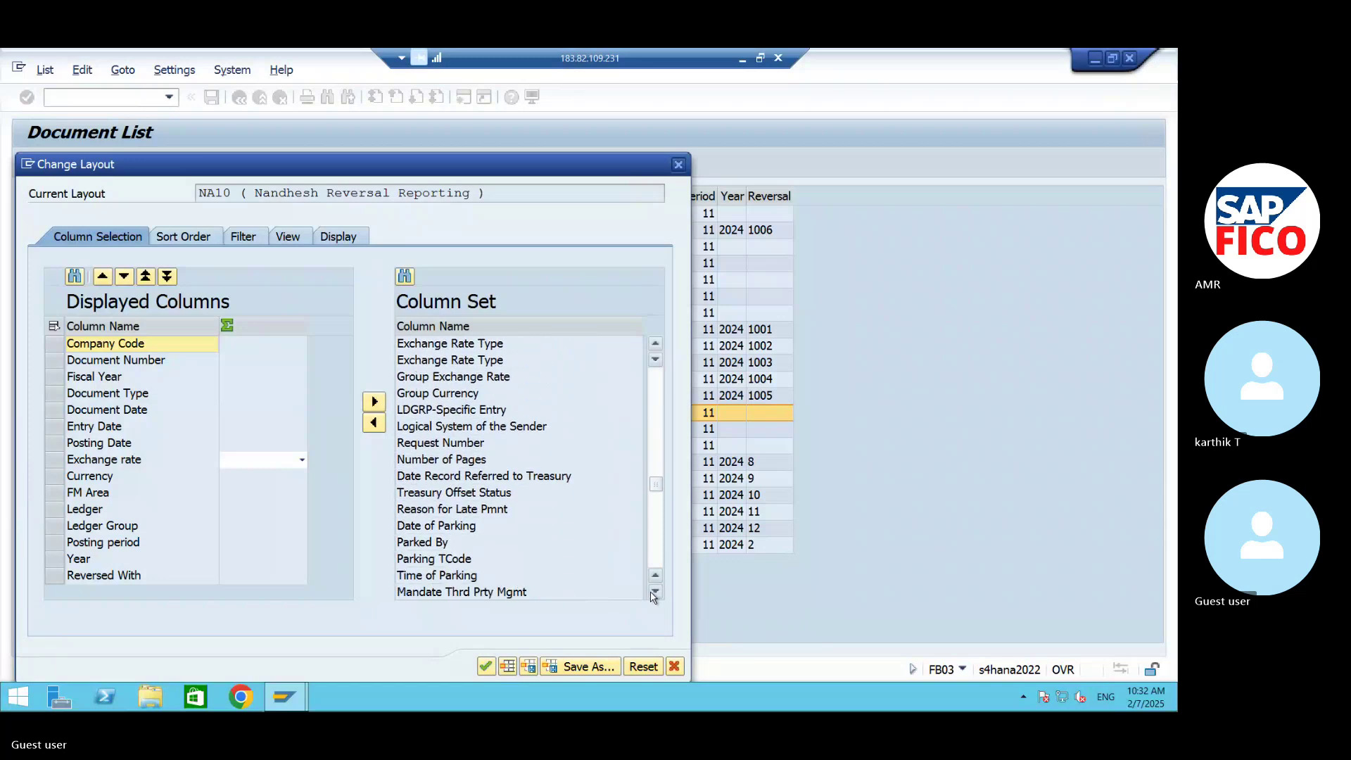
{"action": "left_click", "coordinate": [654, 593]}
{"action": "left_click", "coordinate": [654, 592]}
{"action": "left_click", "coordinate": [654, 593]}
{"action": "left_click", "coordinate": [655, 593]}
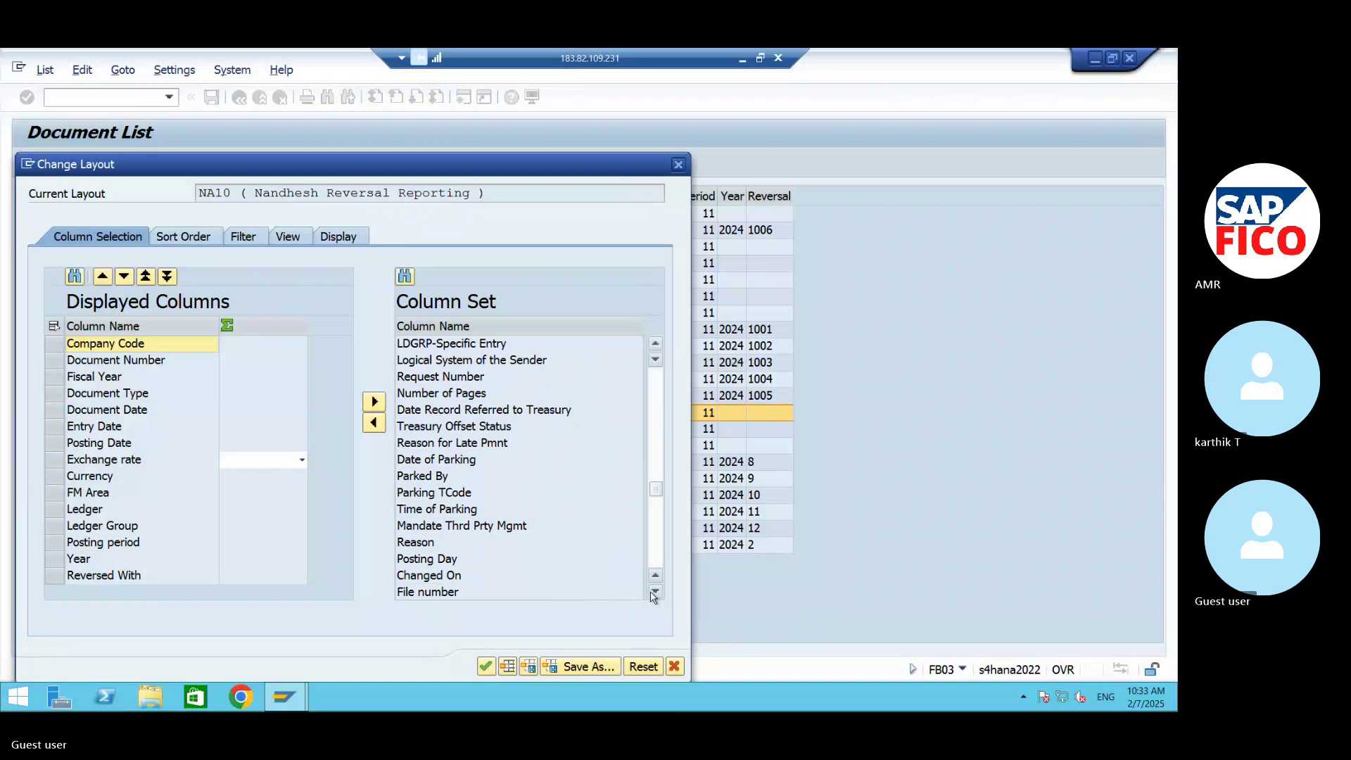
{"action": "left_click", "coordinate": [654, 593]}
{"action": "left_click", "coordinate": [654, 592]}
{"action": "left_click", "coordinate": [654, 592]}
{"action": "left_click", "coordinate": [654, 593]}
{"action": "left_click", "coordinate": [654, 592]}
{"action": "left_click", "coordinate": [655, 592]}
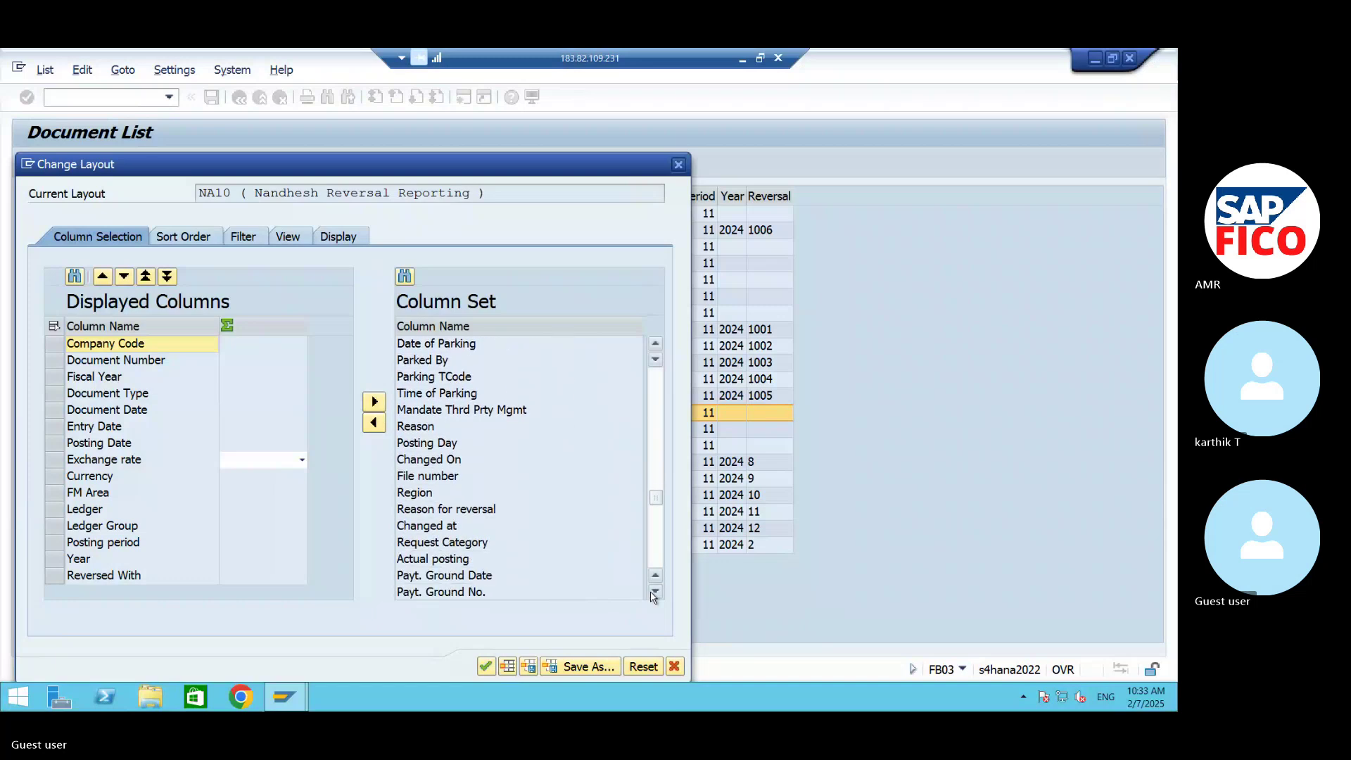
{"action": "left_click", "coordinate": [655, 592]}
{"action": "left_click", "coordinate": [655, 593]}
{"action": "left_click", "coordinate": [654, 593]}
{"action": "left_click", "coordinate": [655, 593]}
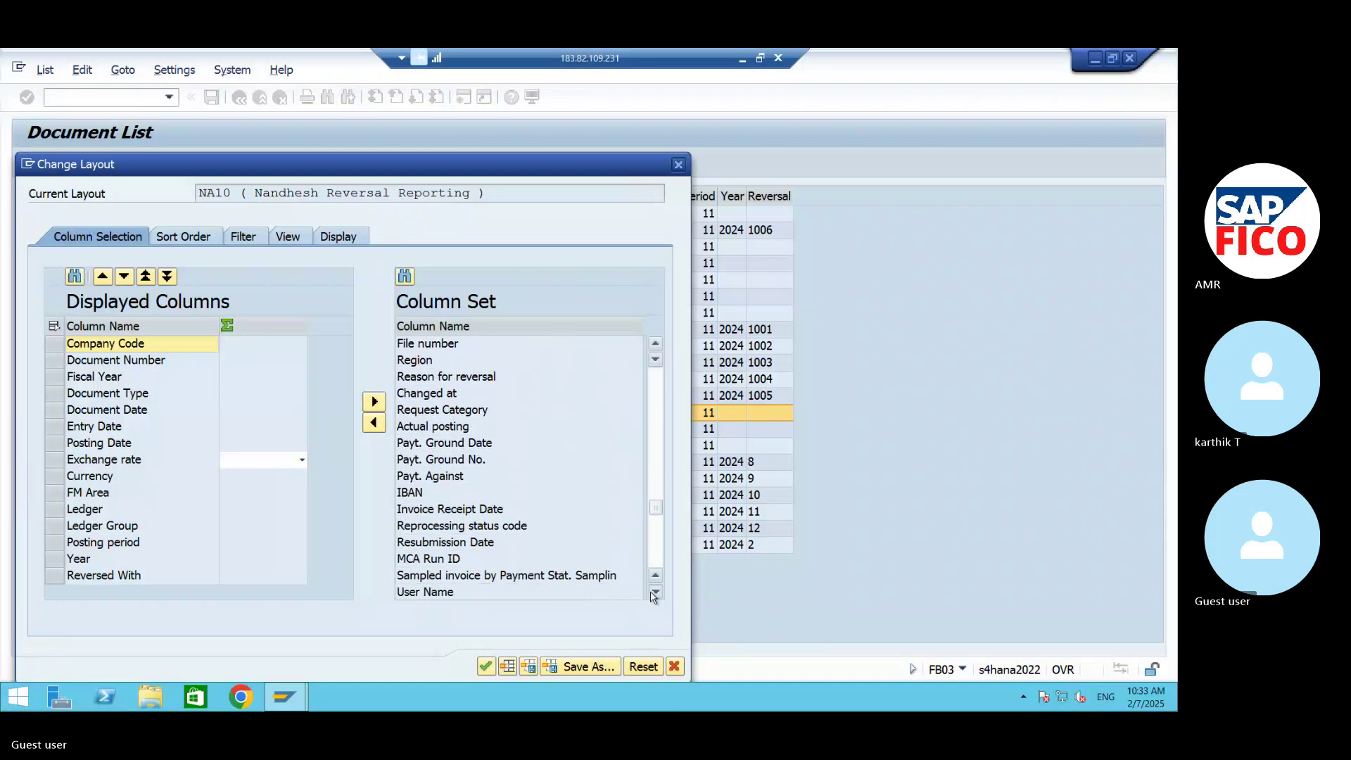
{"action": "left_click", "coordinate": [654, 592]}
{"action": "left_click", "coordinate": [654, 593]}
{"action": "left_click", "coordinate": [654, 593]}
{"action": "left_click", "coordinate": [655, 592]}
{"action": "left_click", "coordinate": [654, 592]}
{"action": "left_click", "coordinate": [655, 593]}
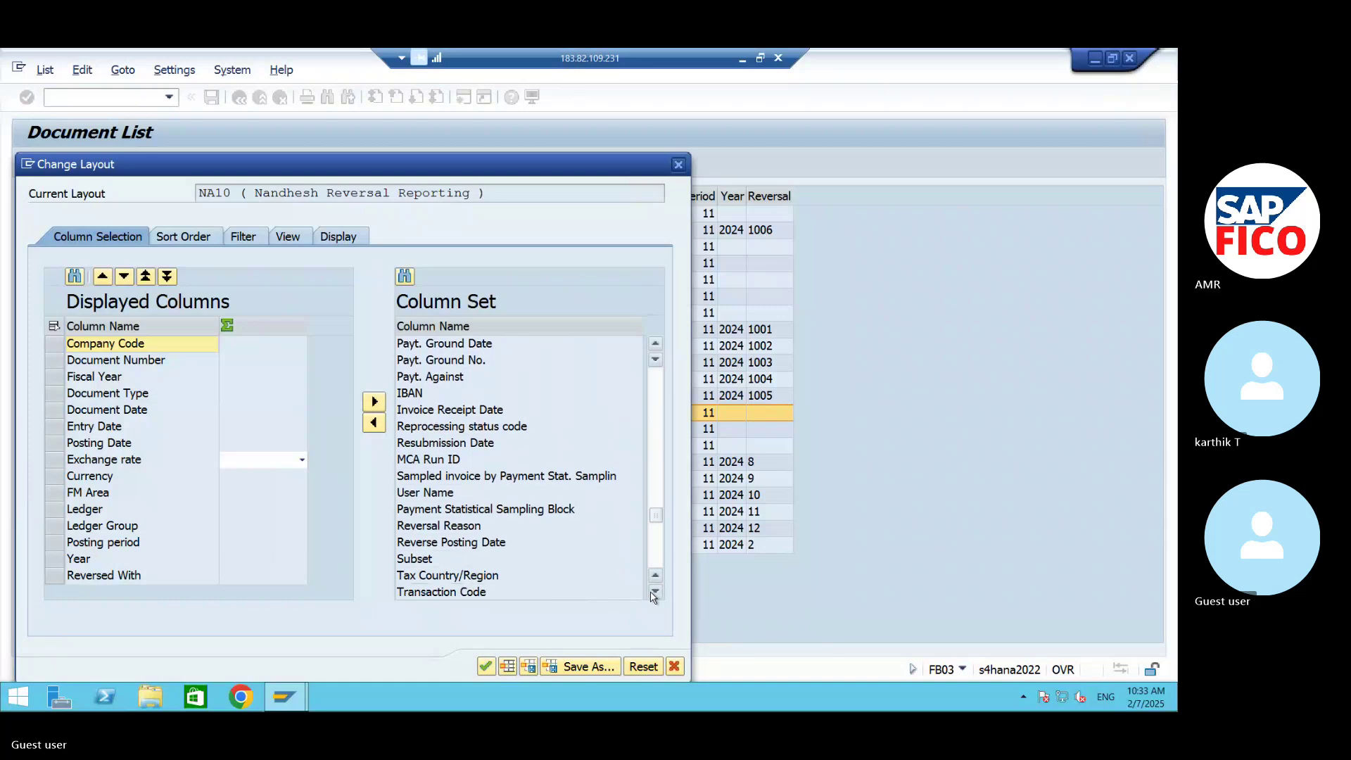
{"action": "left_click", "coordinate": [655, 593]}
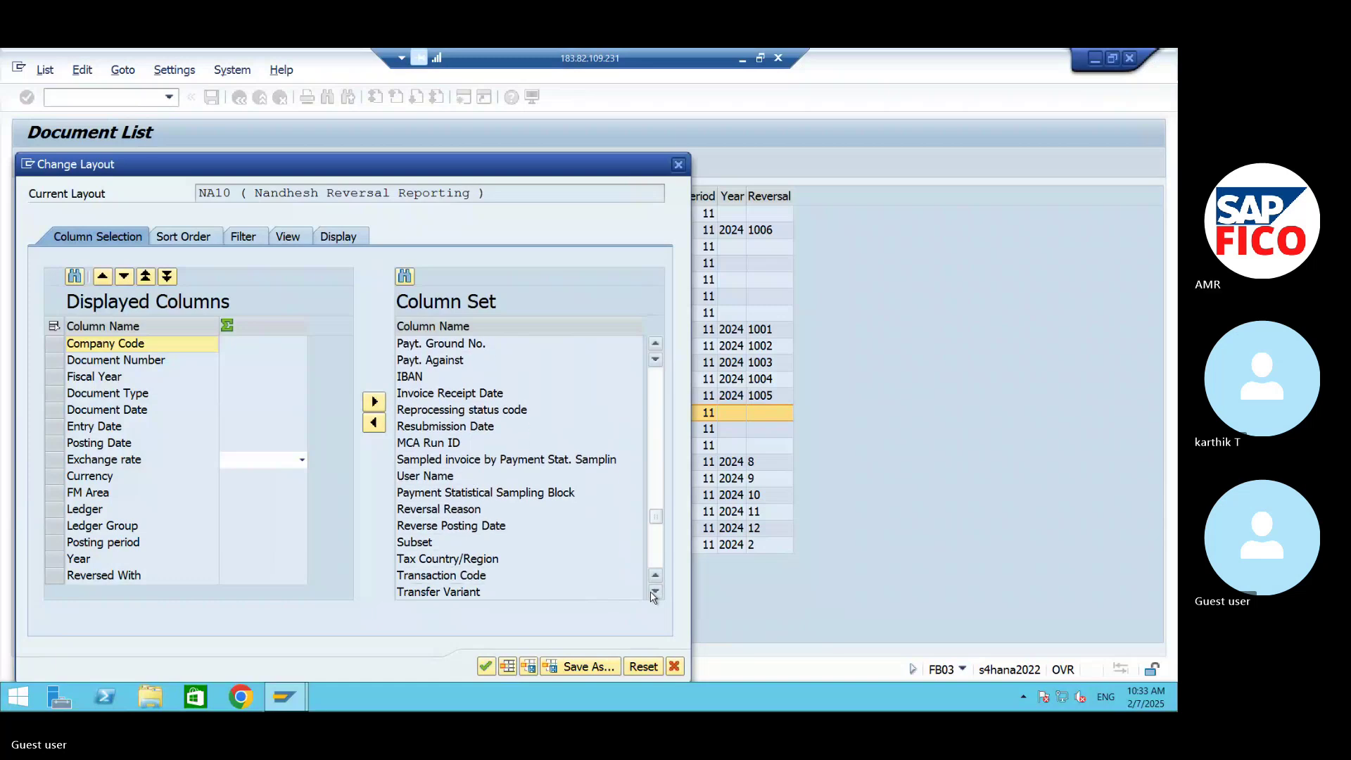
{"action": "left_click", "coordinate": [655, 592]}
{"action": "left_click", "coordinate": [654, 592]}
{"action": "left_click", "coordinate": [655, 593]}
{"action": "left_click", "coordinate": [654, 592]}
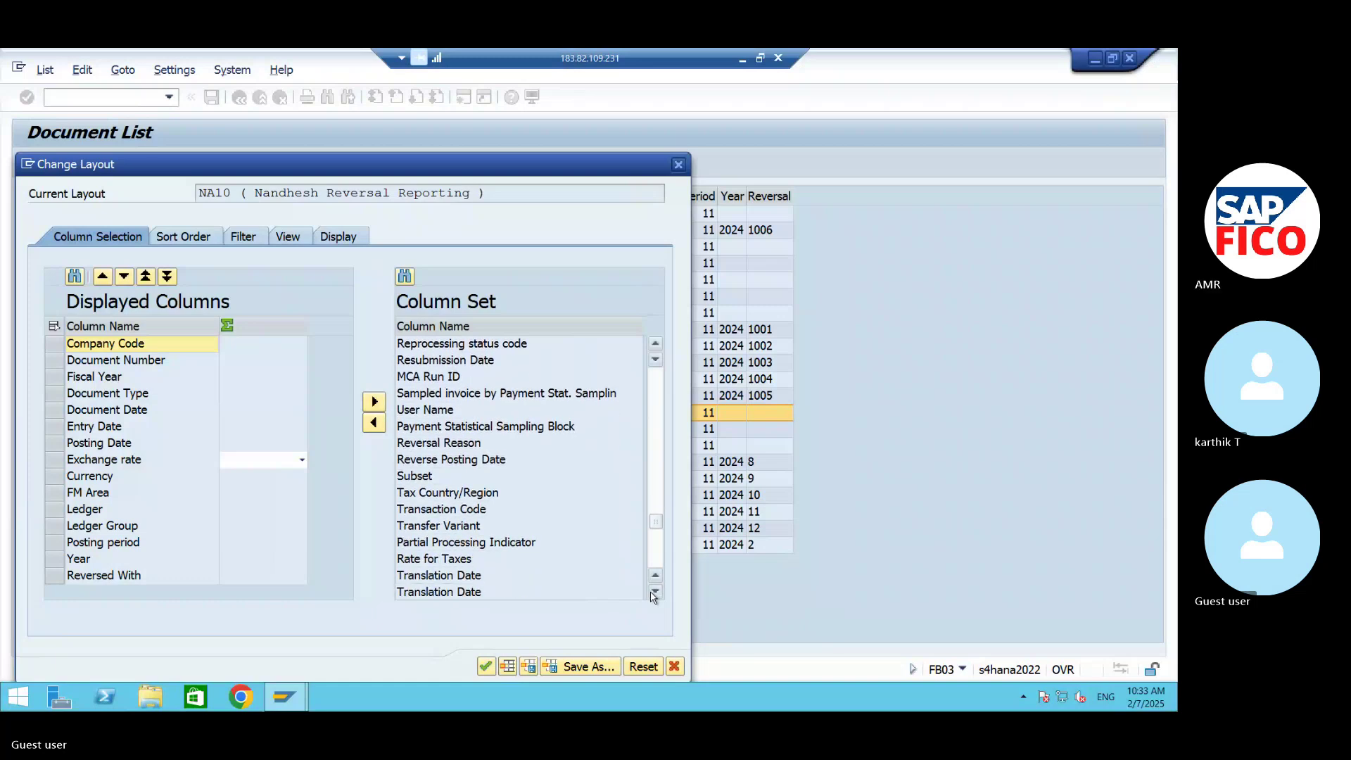
{"action": "left_click", "coordinate": [654, 592]}
{"action": "left_click", "coordinate": [654, 593]}
{"action": "left_click", "coordinate": [654, 593]}
{"action": "left_click", "coordinate": [654, 593]}
{"action": "left_click", "coordinate": [655, 593]}
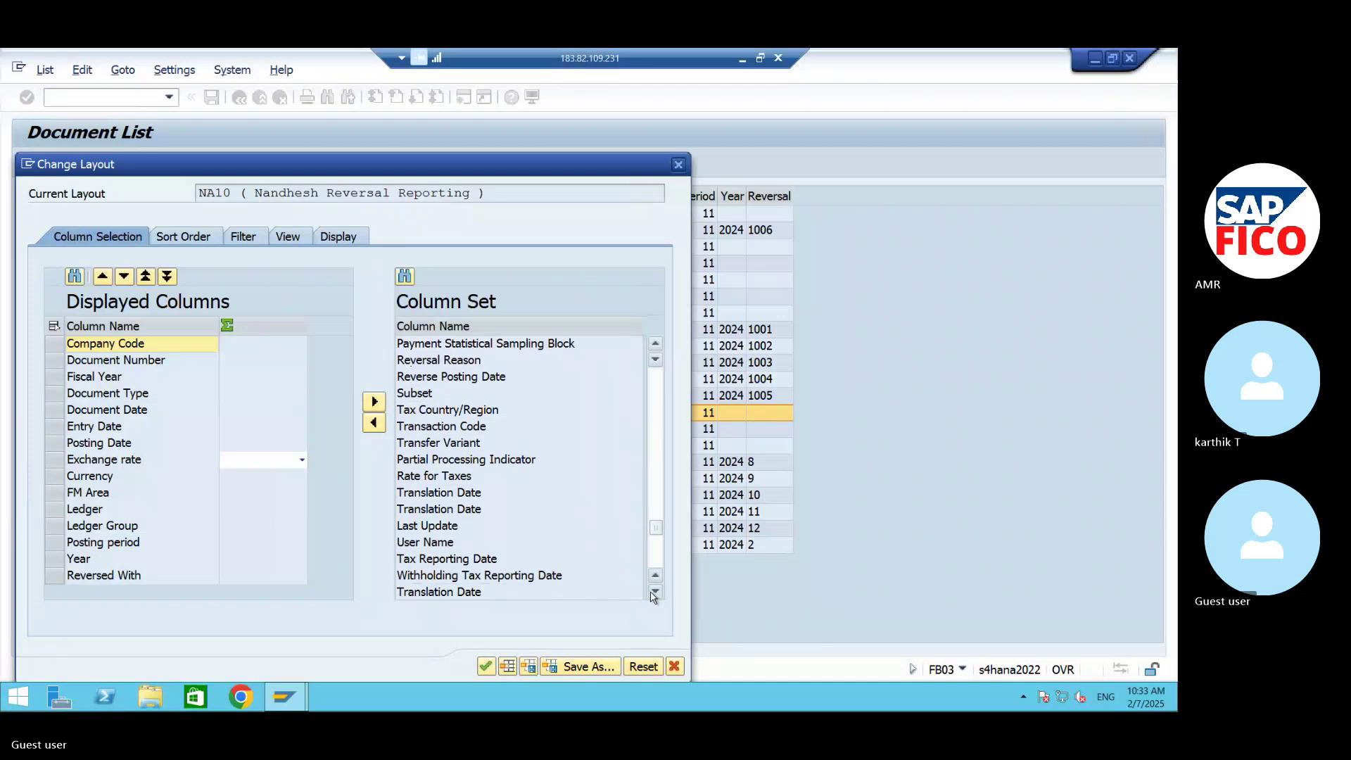
{"action": "left_click", "coordinate": [654, 592]}
{"action": "left_click", "coordinate": [654, 593]}
{"action": "left_click", "coordinate": [654, 593]}
{"action": "left_click", "coordinate": [655, 592]}
{"action": "left_click", "coordinate": [654, 592]}
{"action": "left_click", "coordinate": [655, 593]}
{"action": "left_click", "coordinate": [655, 592]}
{"action": "left_click", "coordinate": [654, 592]}
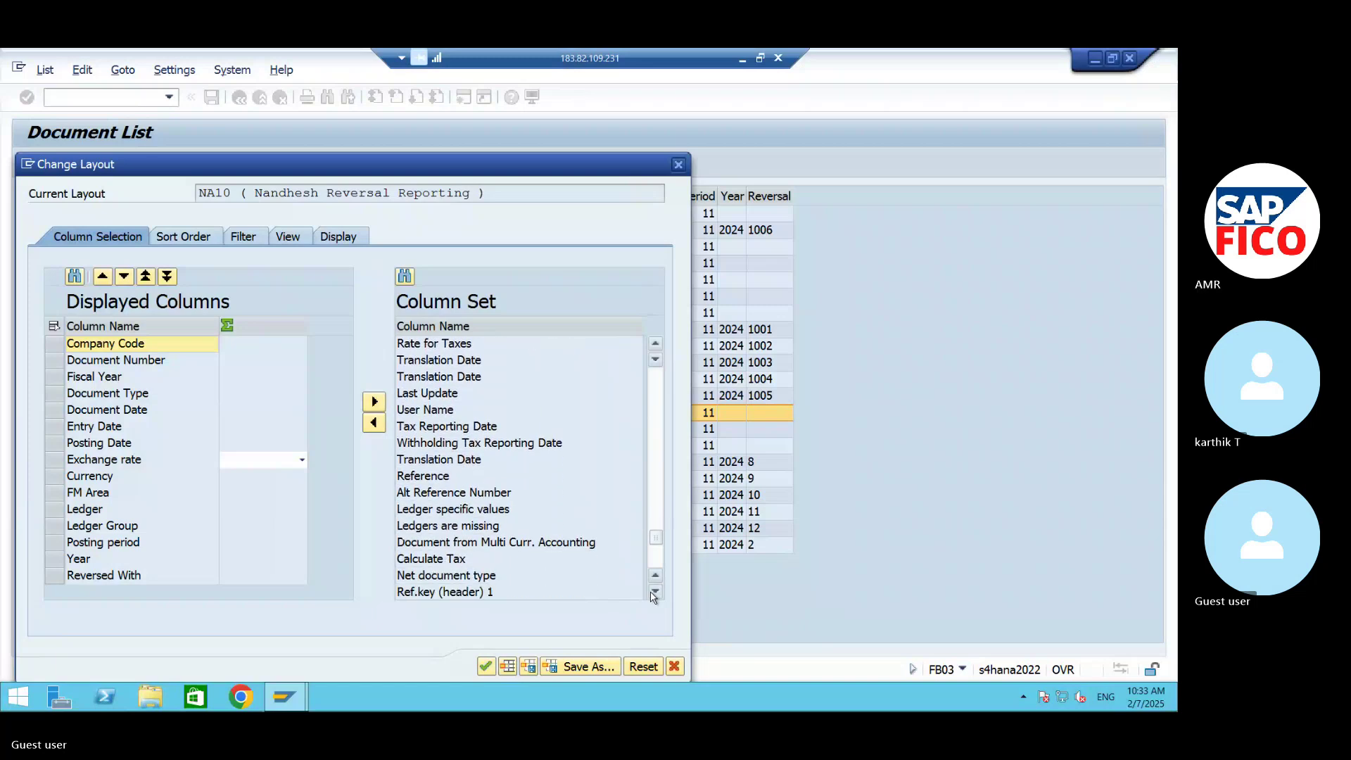
{"action": "left_click", "coordinate": [654, 592]}
{"action": "left_click", "coordinate": [654, 592]}
{"action": "left_click", "coordinate": [655, 593]}
{"action": "left_click", "coordinate": [654, 593]}
{"action": "left_click", "coordinate": [654, 592]}
{"action": "left_click", "coordinate": [655, 593]}
{"action": "left_click", "coordinate": [654, 592]}
{"action": "left_click", "coordinate": [655, 592]}
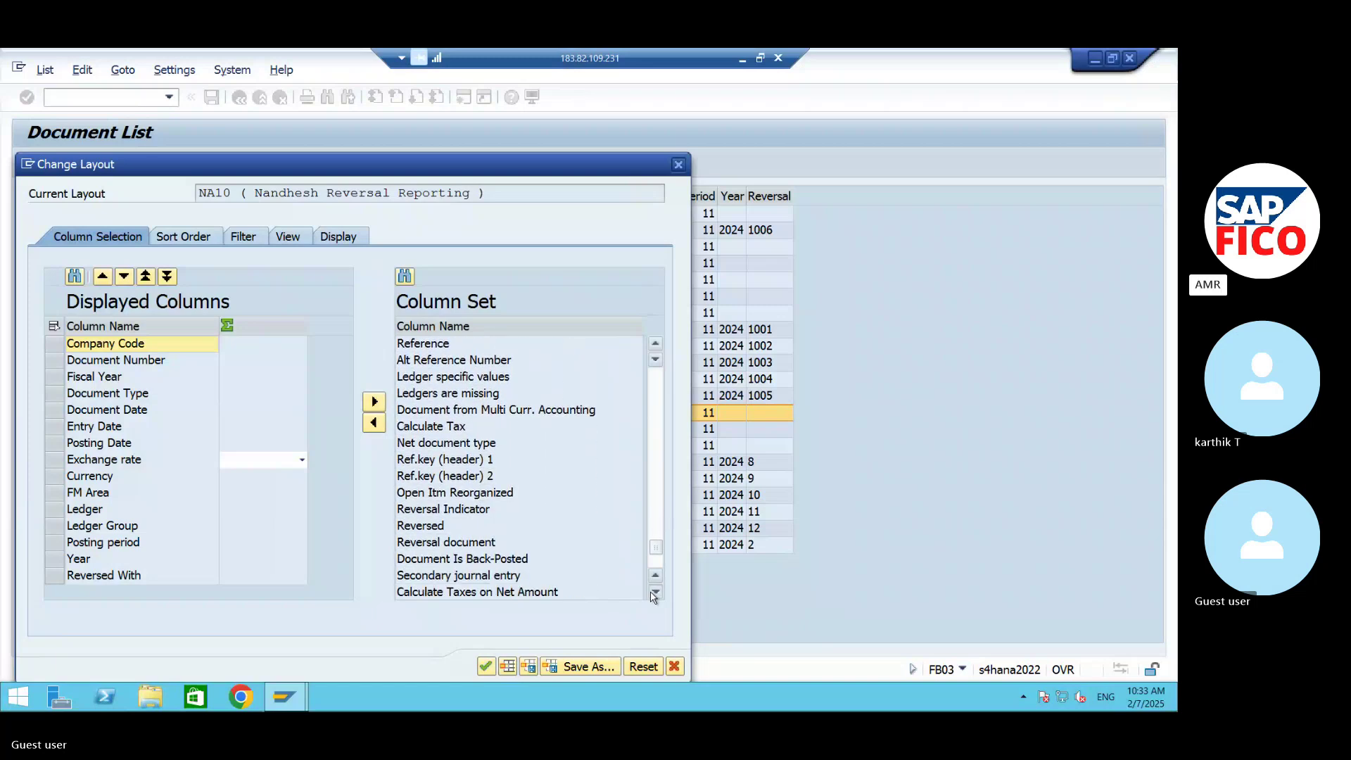
{"action": "left_click", "coordinate": [655, 593]}
{"action": "left_click", "coordinate": [654, 593]}
{"action": "left_click", "coordinate": [655, 592]}
{"action": "left_click", "coordinate": [654, 593]}
{"action": "left_click", "coordinate": [654, 593]}
{"action": "left_click", "coordinate": [654, 593]}
{"action": "left_click", "coordinate": [654, 592]}
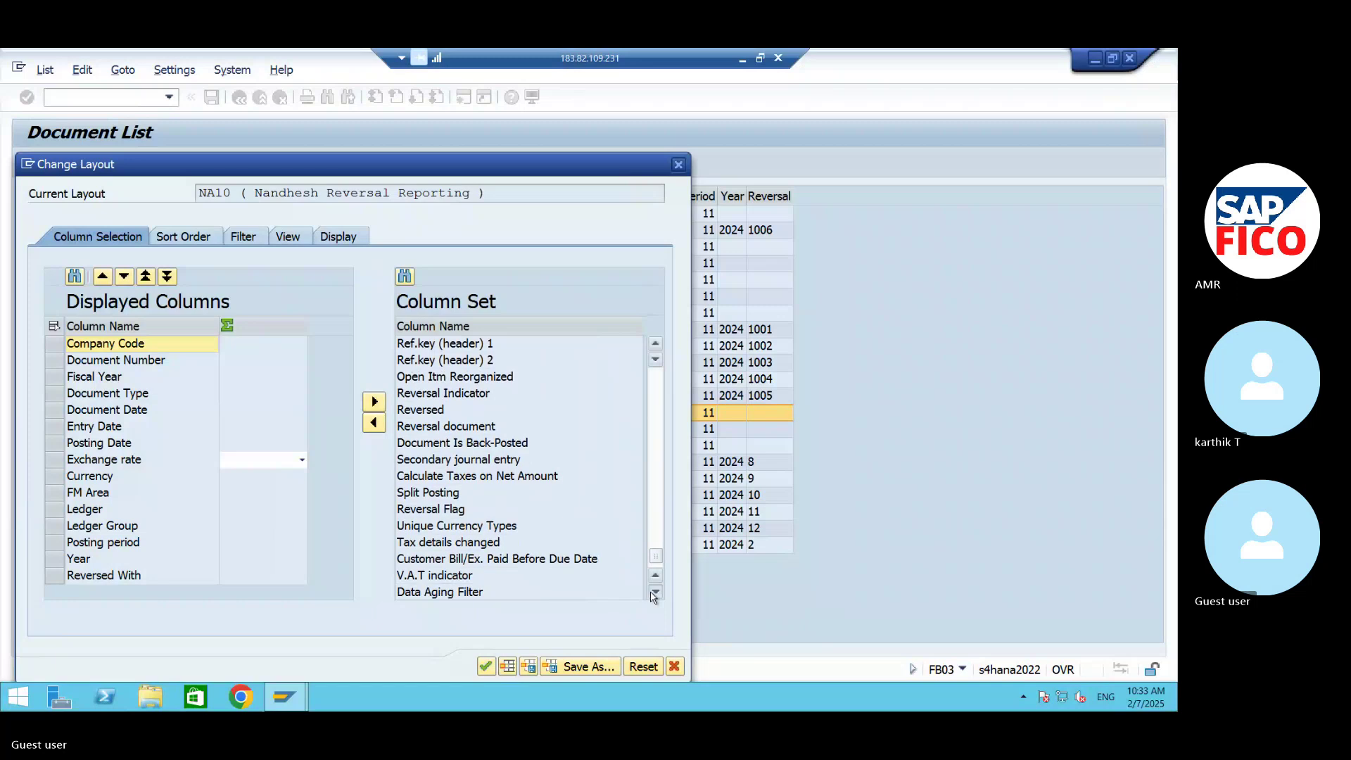
{"action": "left_click", "coordinate": [655, 592]}
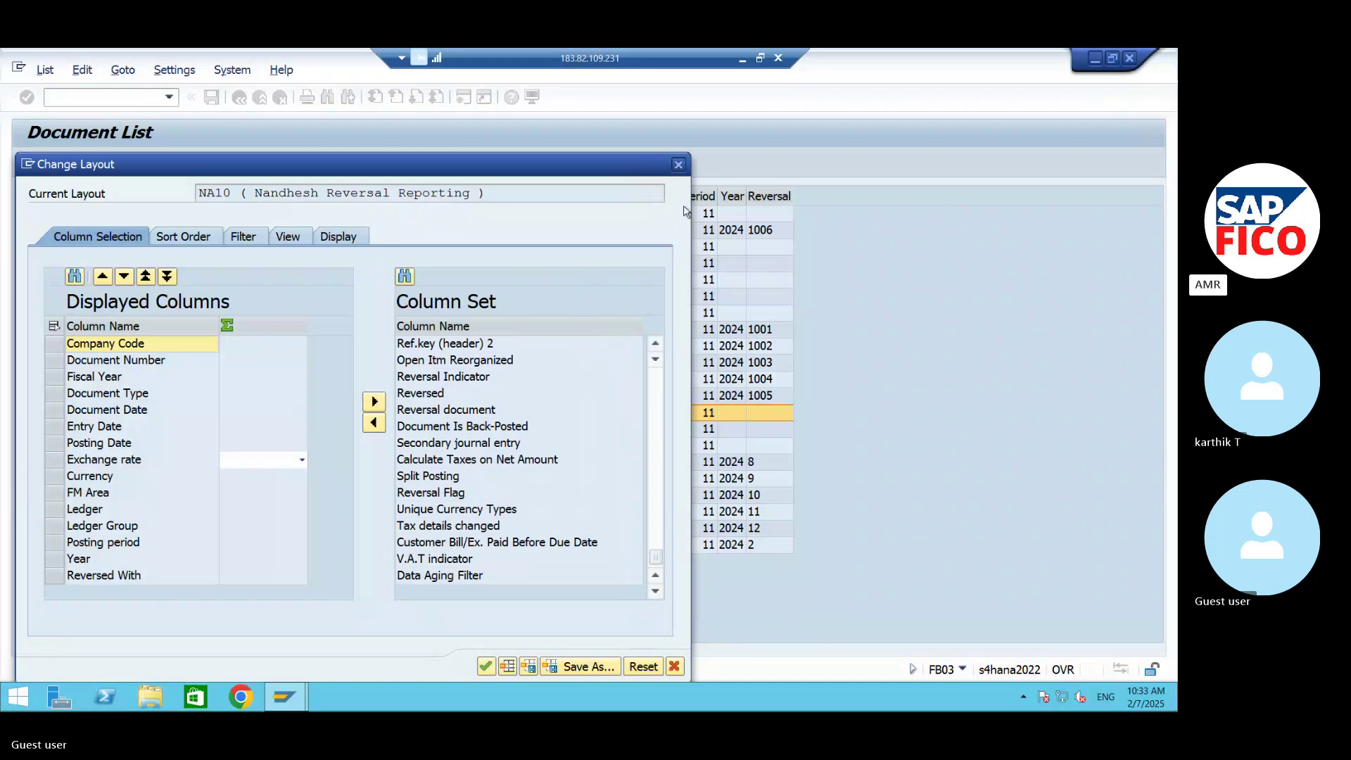
{"action": "left_click", "coordinate": [679, 165]}
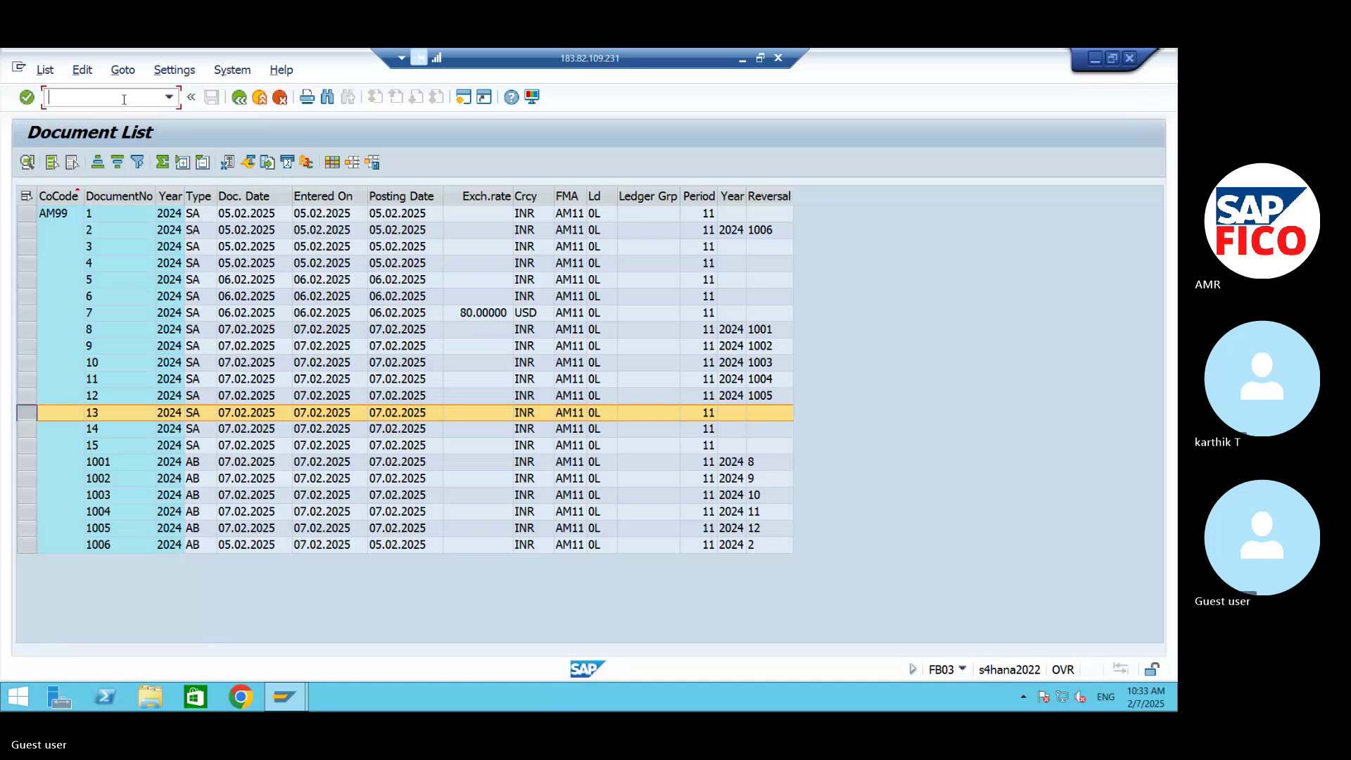
Step: Start transaction FB50 to open the G/L account document entry screen for company code AM99
{"action": "type", "text": "/NFB"}
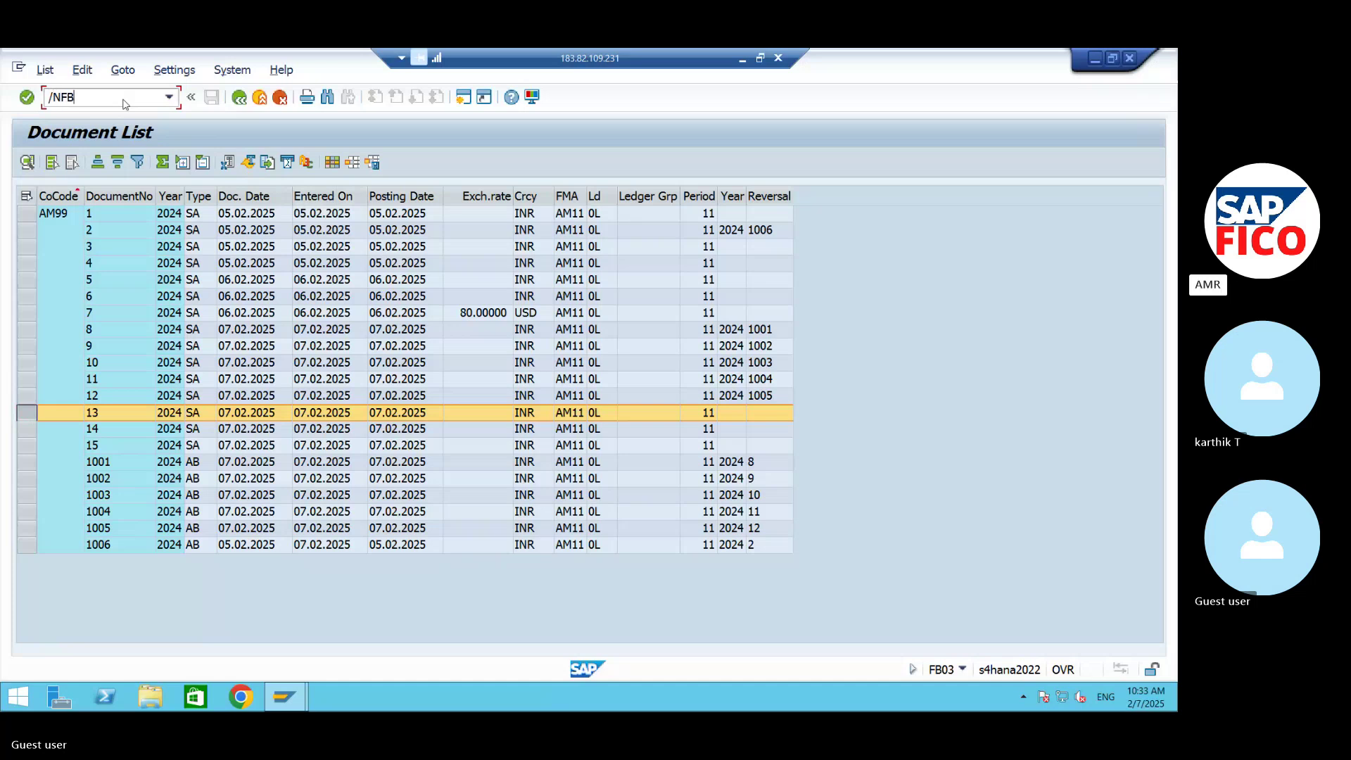
{"action": "key", "text": "BackSpace"}
{"action": "key", "text": "BackSpace"}
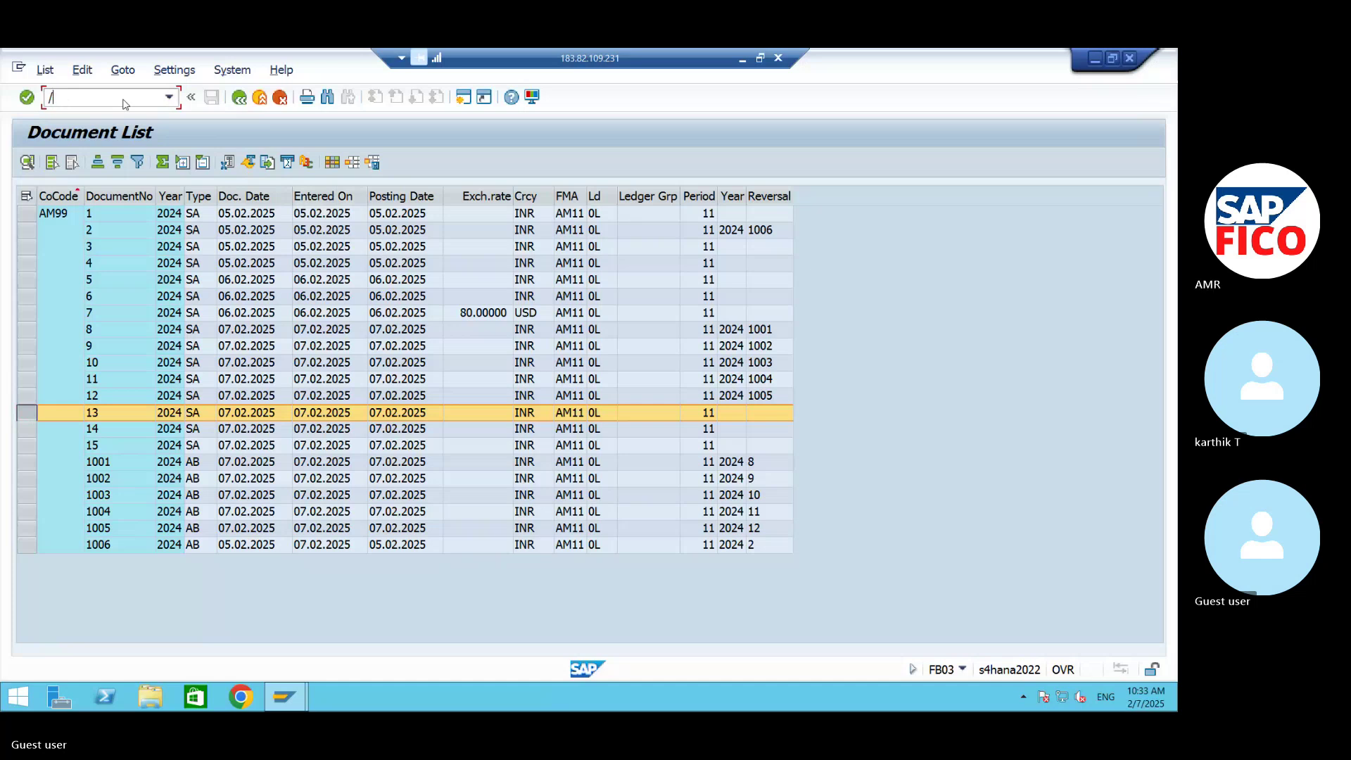
{"action": "type", "text": "FB50"}
{"action": "key", "text": "Return"}
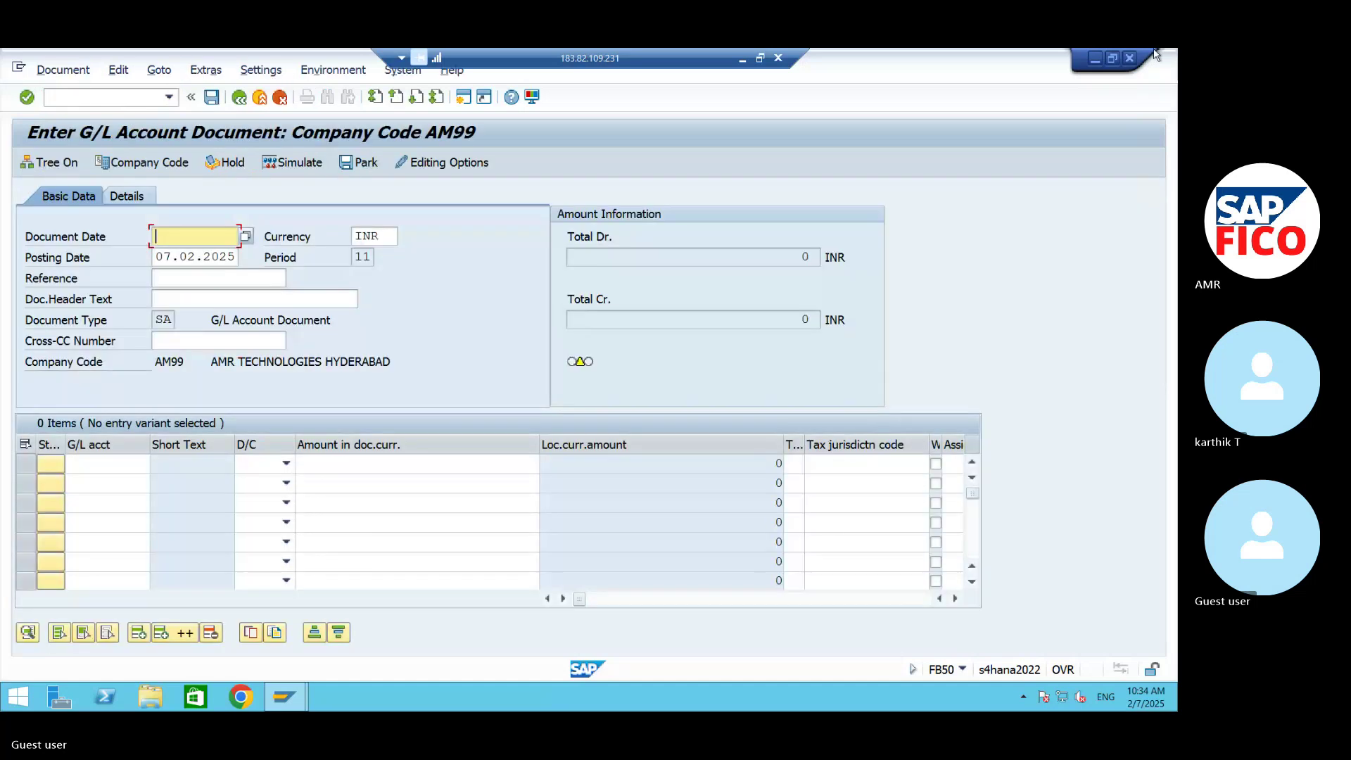
Step: Switch to the S4 HANA notes in Word and add the line "DELETE PARK DOCUMENT FBV0" below the DISPLAY CHANGES line
{"action": "left_click", "coordinate": [1094, 58]}
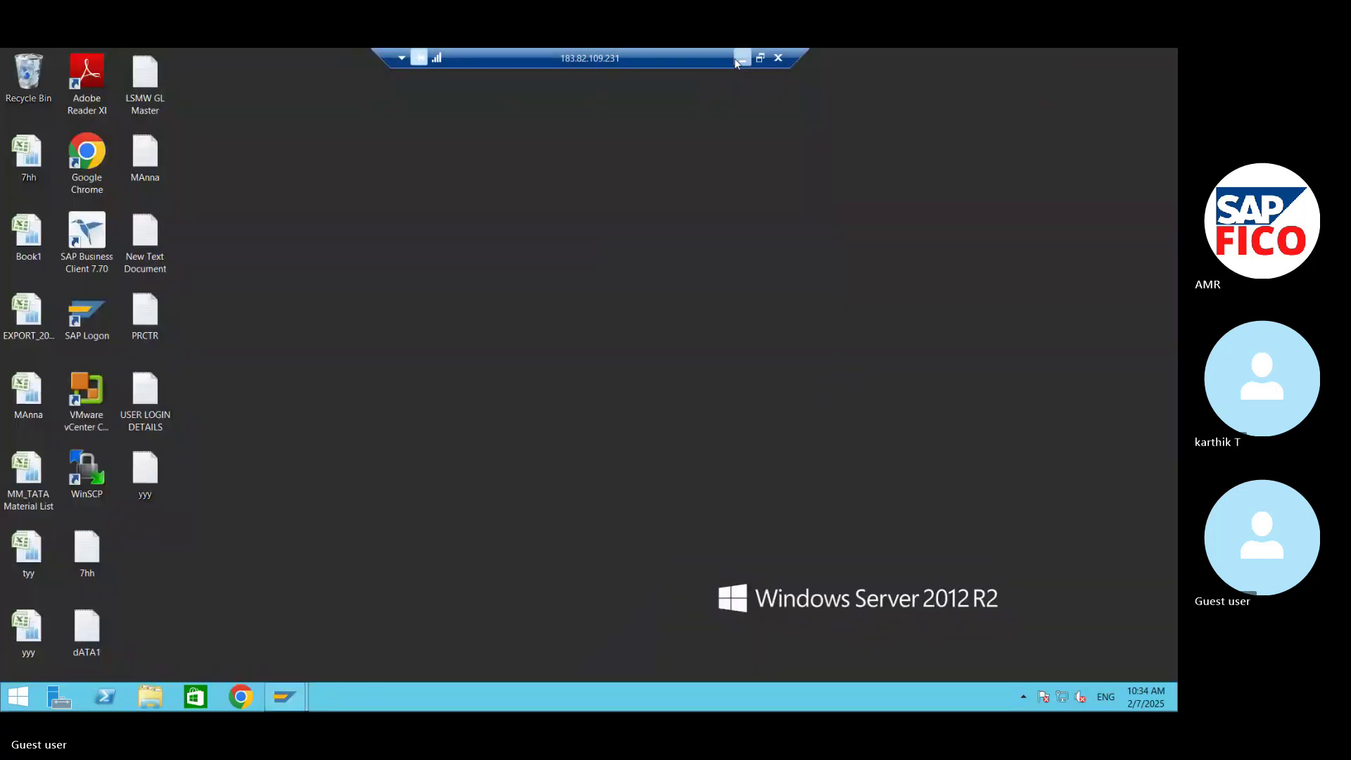
{"action": "left_click", "coordinate": [739, 62]}
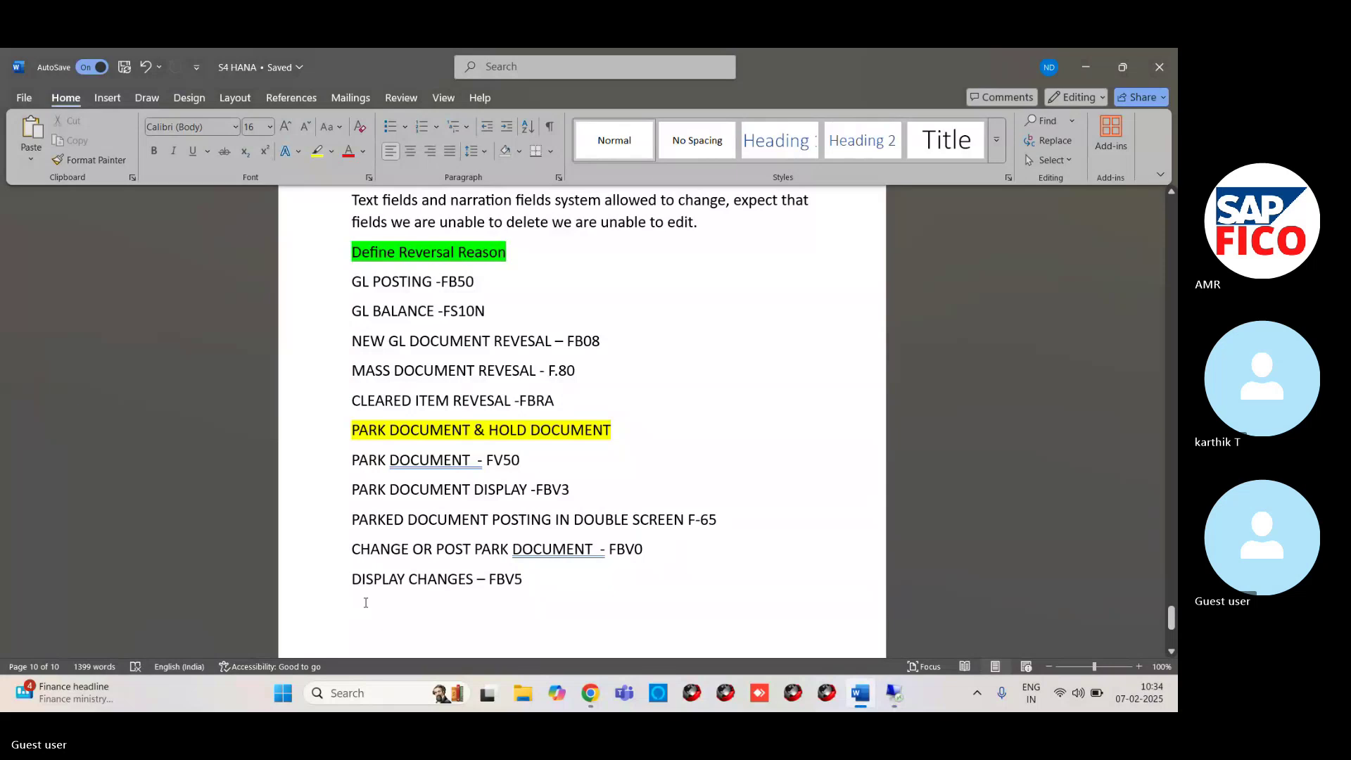
{"action": "type", "text": "DELETE"}
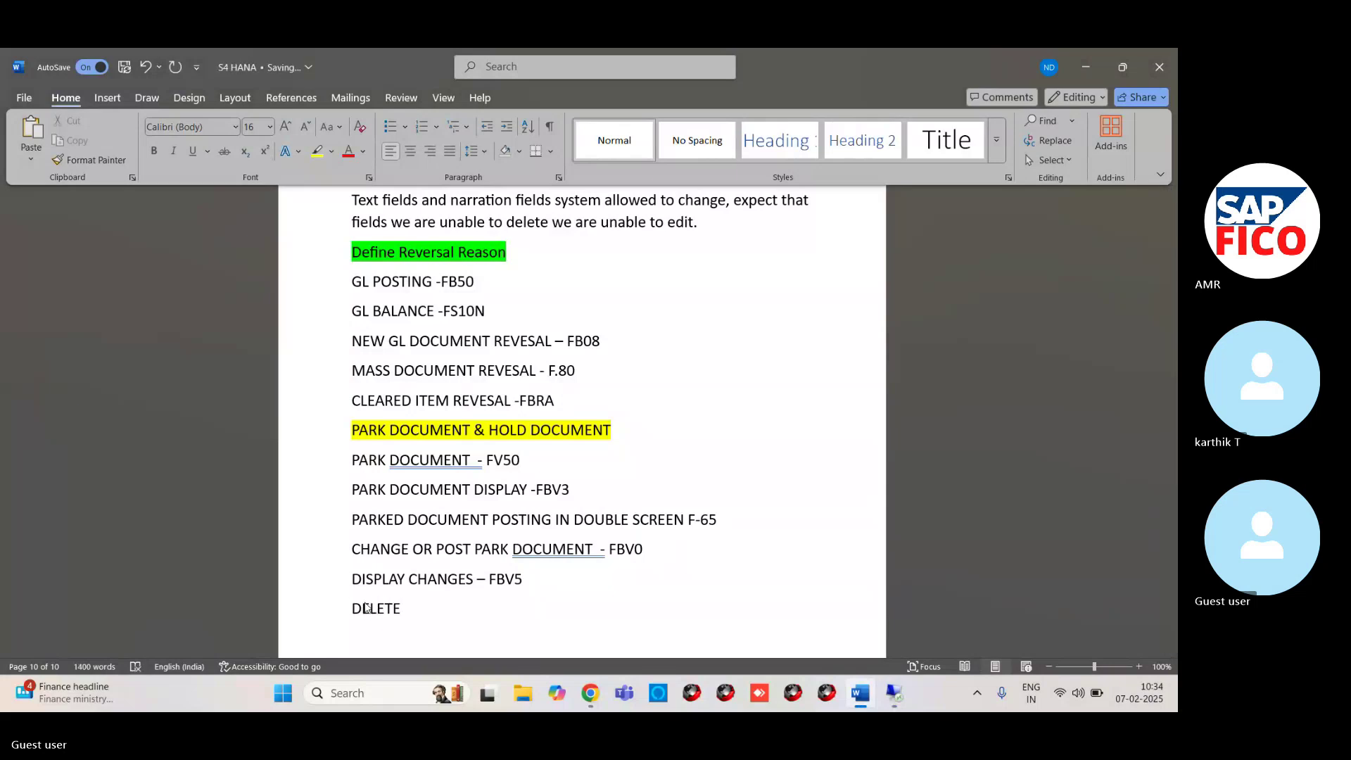
{"action": "type", "text": " PARK DOCUMEN"}
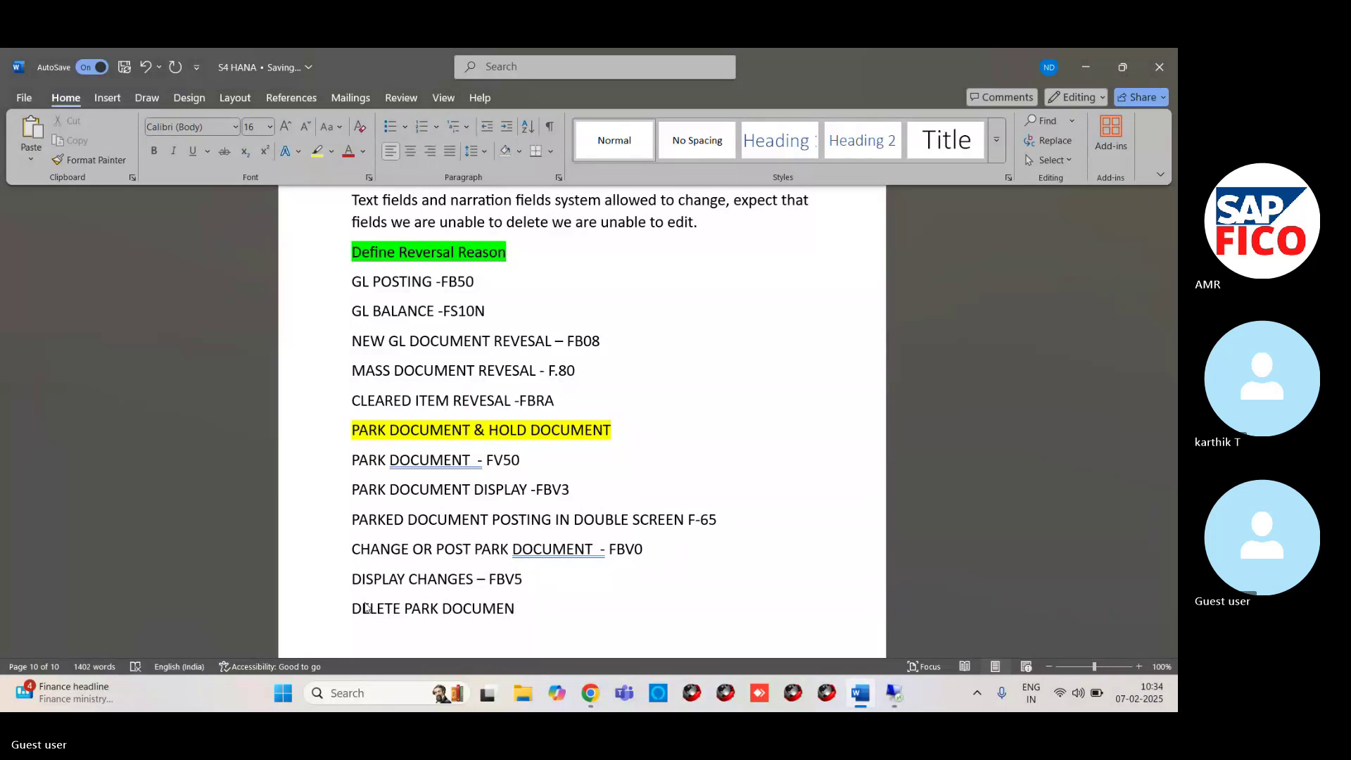
{"action": "type", "text": "T FV"}
{"action": "type", "text": "5"}
{"action": "key", "text": "BackSpace"}
{"action": "type", "text": "V0"}
{"action": "key", "text": "BackSpace"}
{"action": "key", "text": "BackSpace"}
{"action": "key", "text": "BackSpace"}
{"action": "type", "text": "BV0"}
{"action": "mouse_move", "coordinate": [893, 693]}
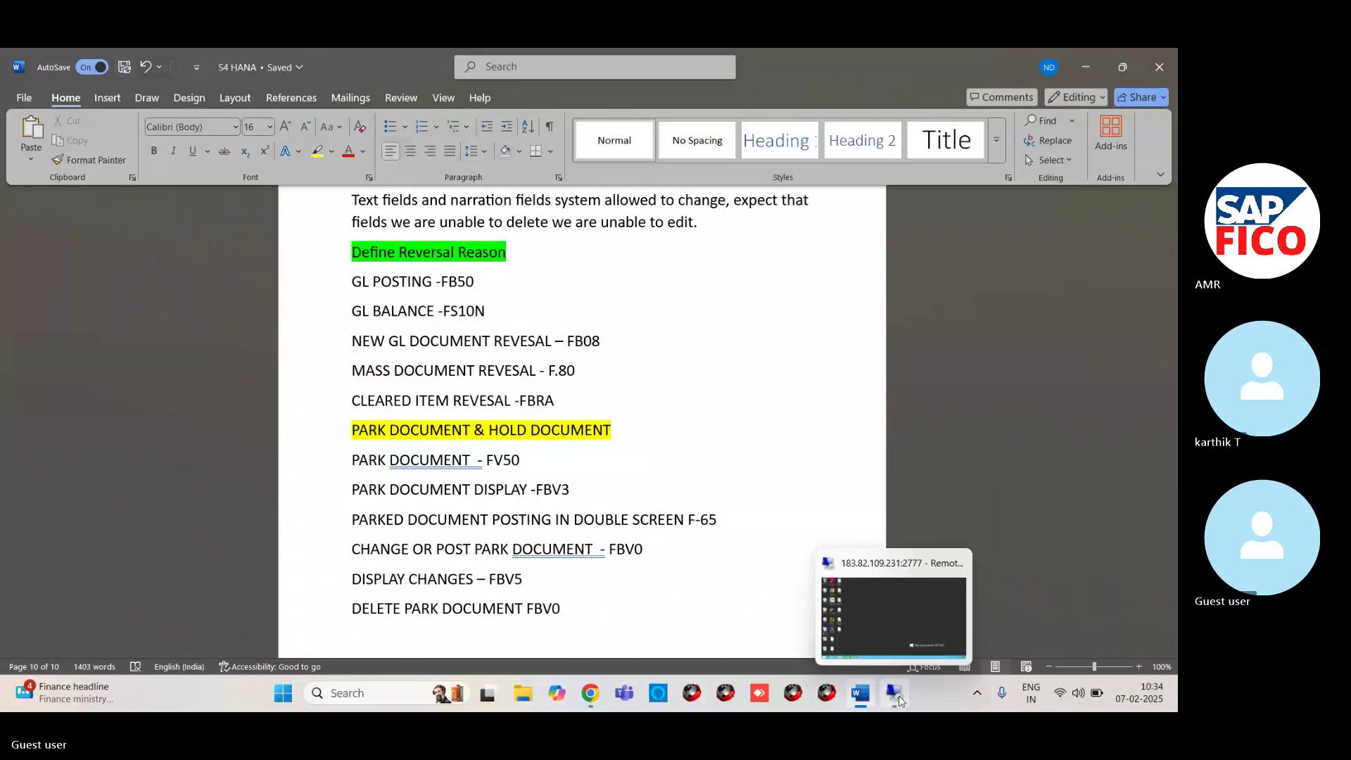
Step: Switch back to the remote SAP window with the G/L account document entry and set the document date to 07.02.2025
{"action": "left_click", "coordinate": [885, 661]}
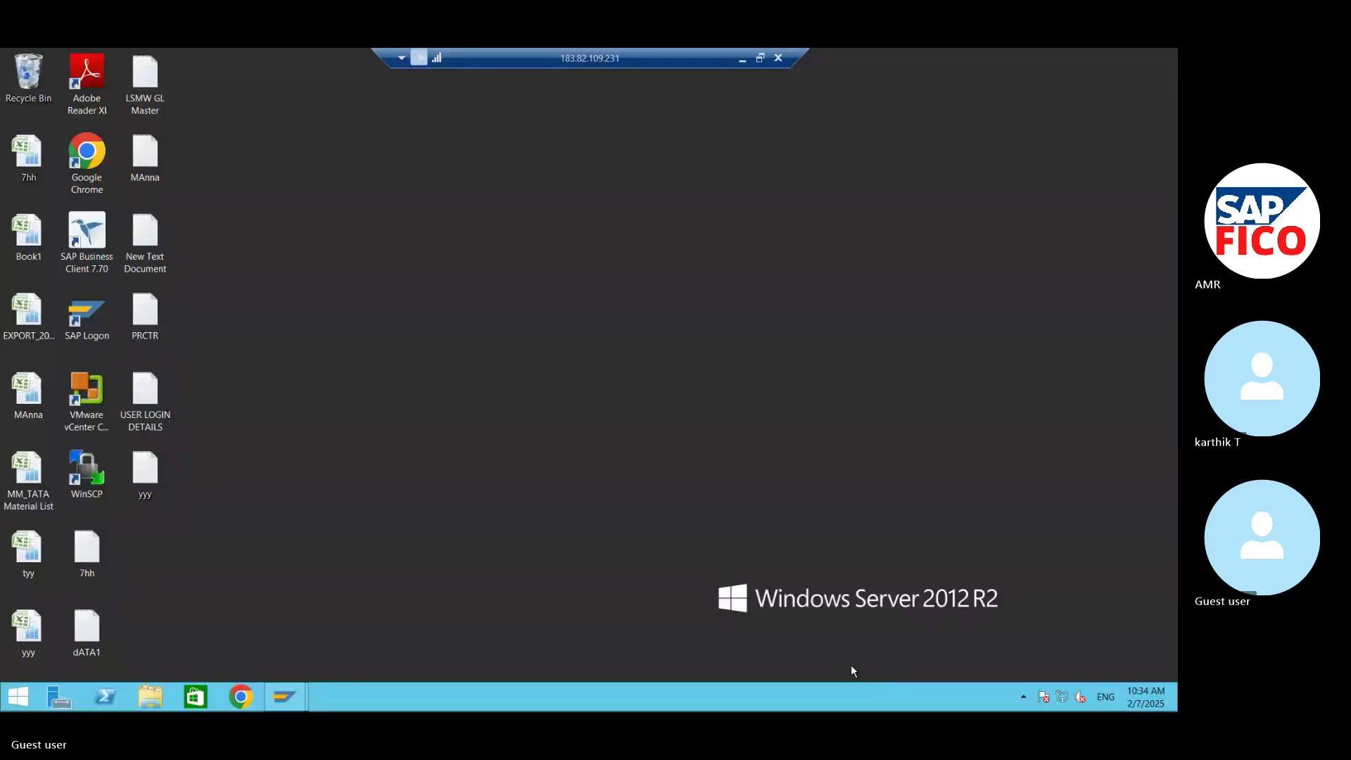
{"action": "mouse_move", "coordinate": [285, 697]}
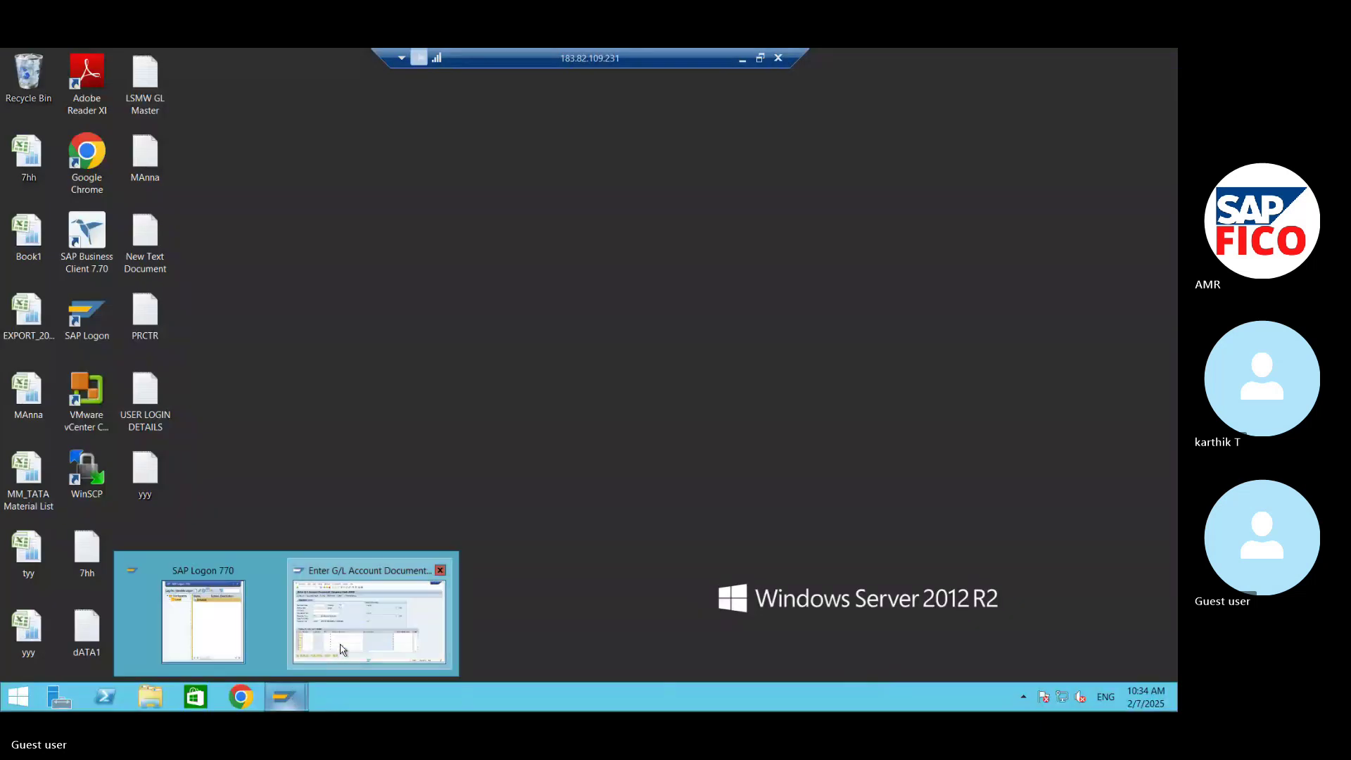
{"action": "left_click", "coordinate": [370, 616]}
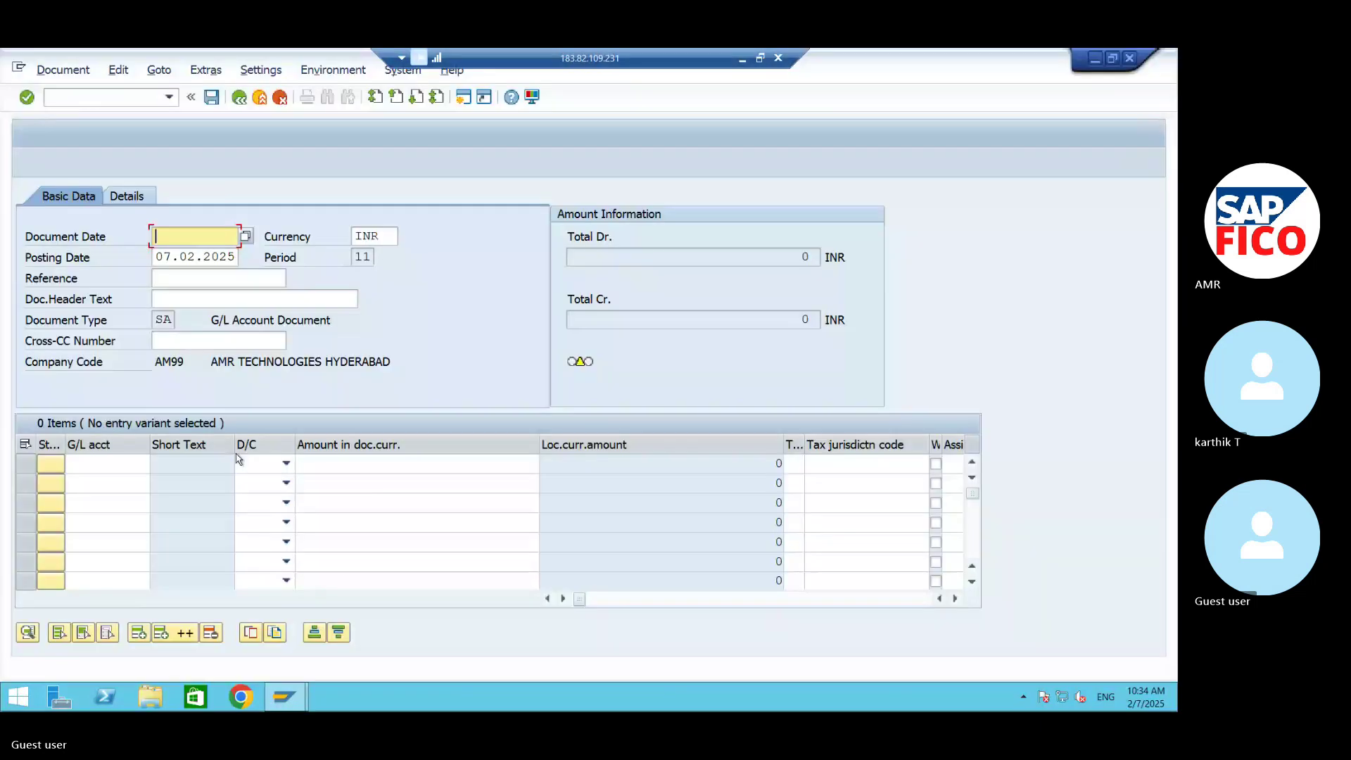
{"action": "left_click", "coordinate": [245, 237]}
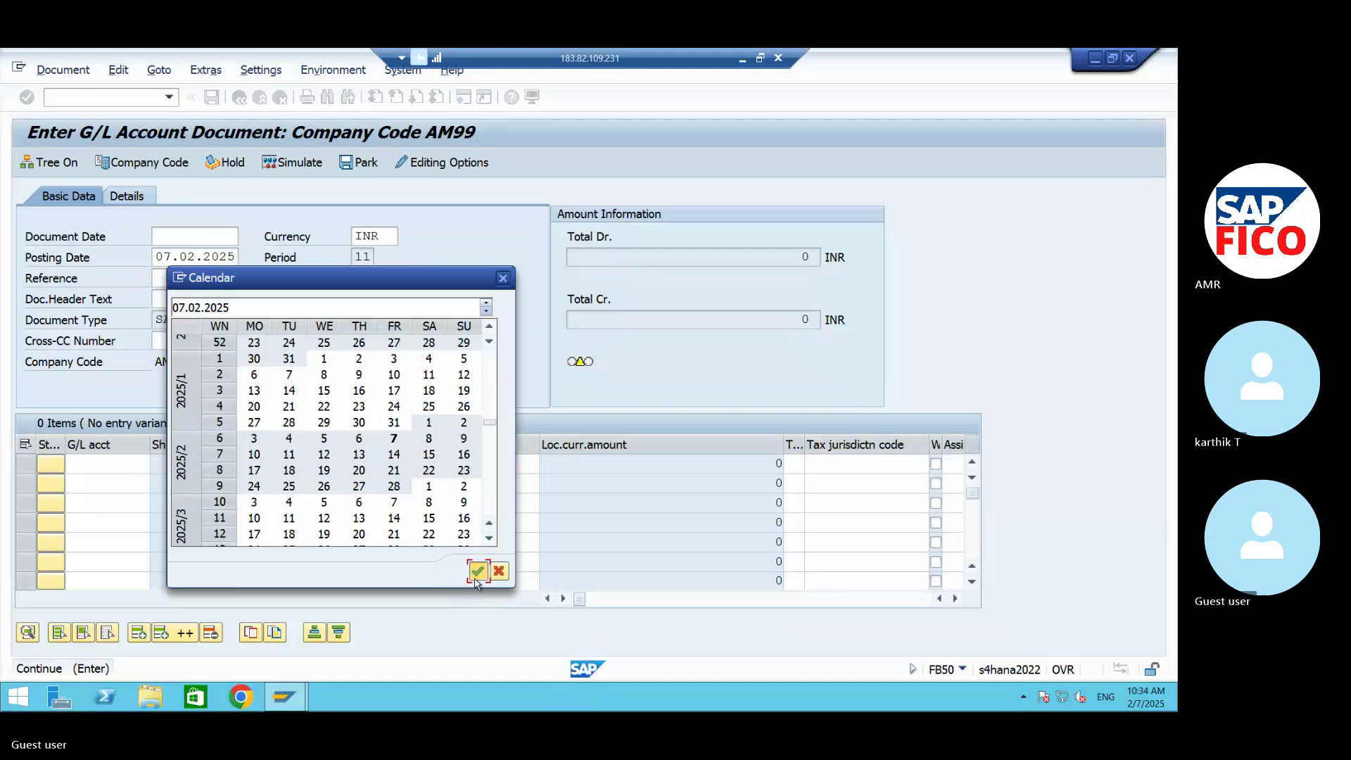
{"action": "left_click", "coordinate": [477, 571]}
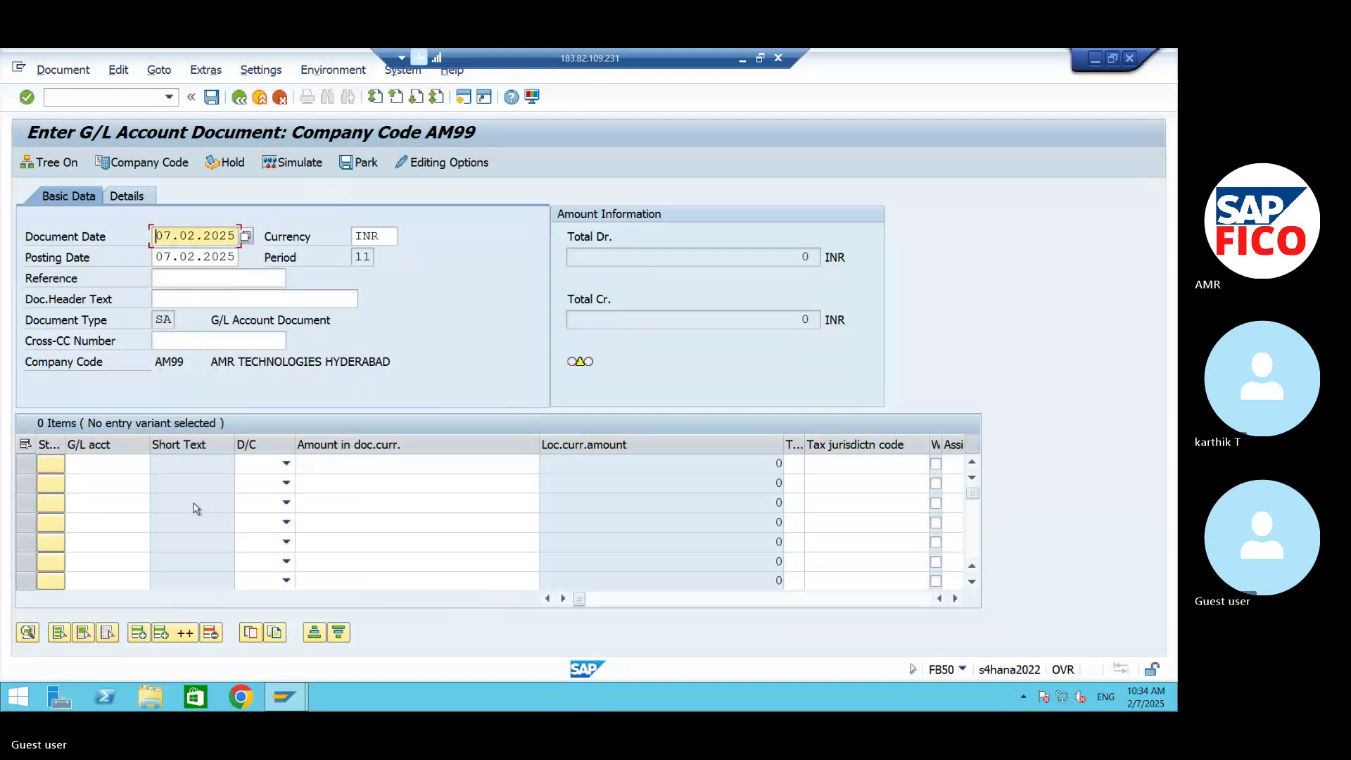
Step: Enter the first line item with G/L account 440000 COMMISSION PAID A/C as a debit of 100000
{"action": "left_click", "coordinate": [141, 465]}
{"action": "left_click", "coordinate": [158, 464]}
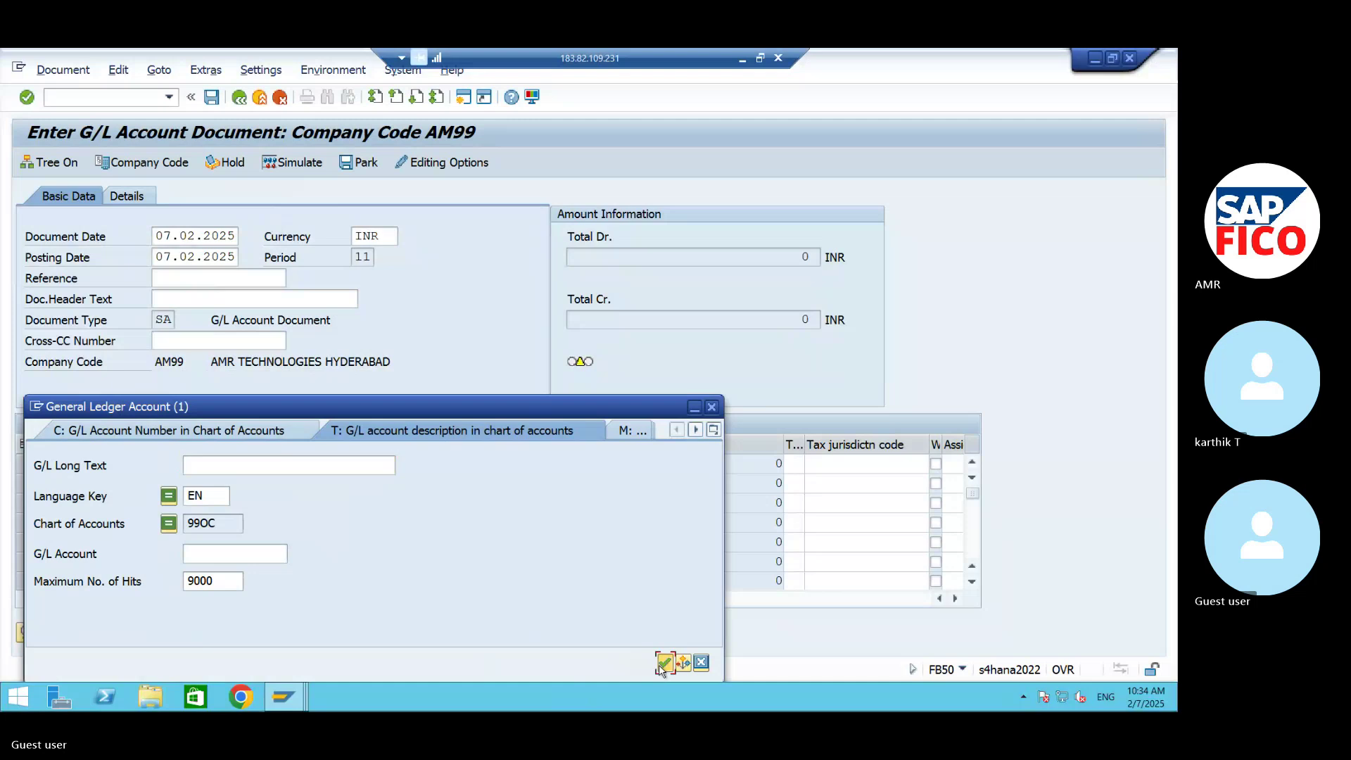
{"action": "left_click", "coordinate": [665, 662]}
{"action": "left_click", "coordinate": [113, 176]}
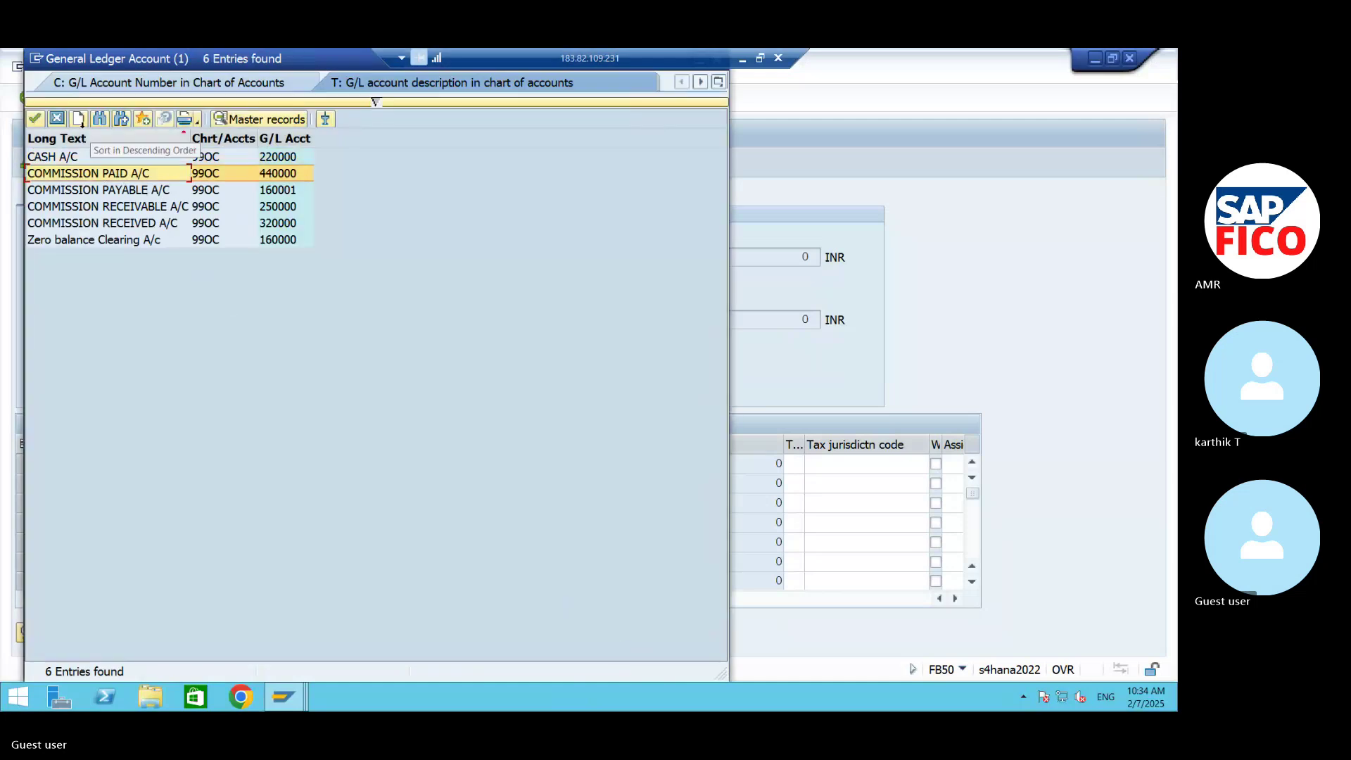
{"action": "left_click", "coordinate": [34, 119]}
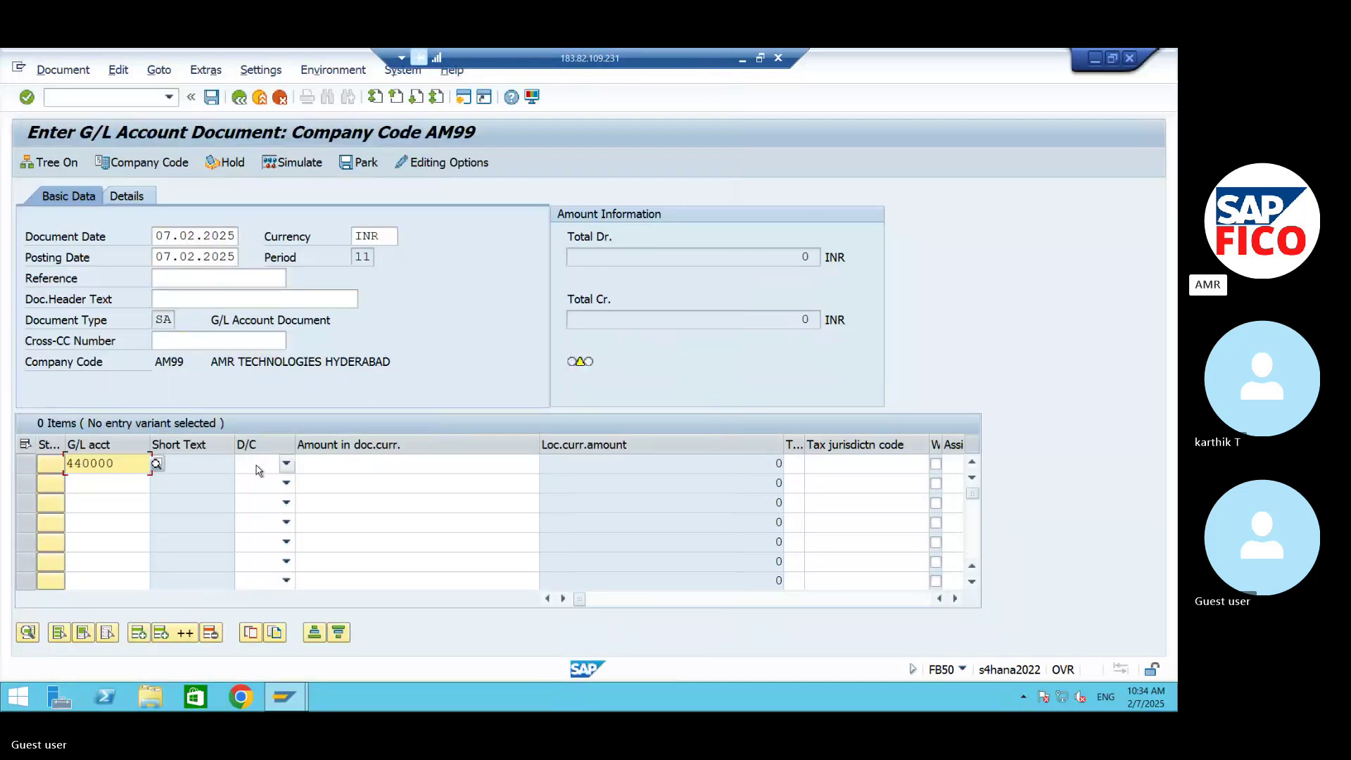
{"action": "left_click", "coordinate": [286, 463]}
{"action": "left_click", "coordinate": [265, 495]}
{"action": "left_click", "coordinate": [338, 462]}
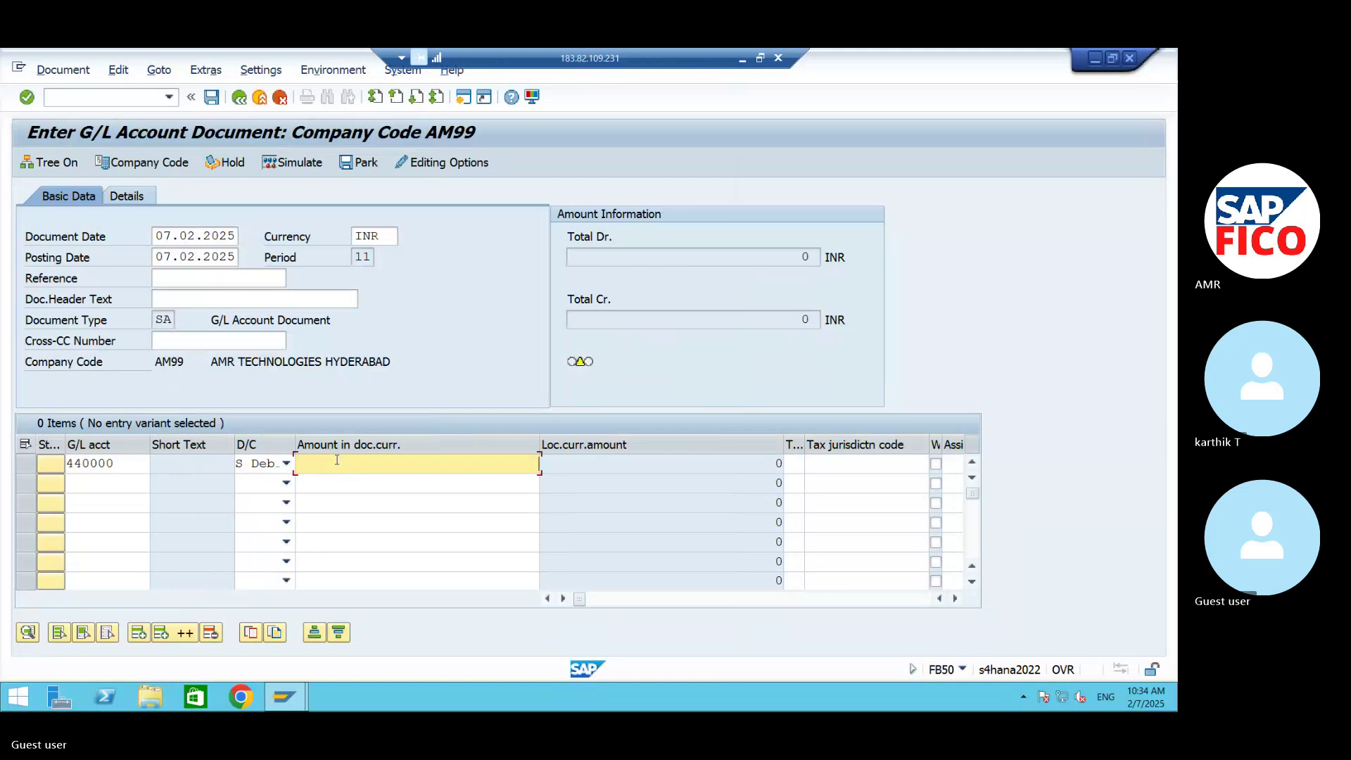
{"action": "type", "text": "100000"}
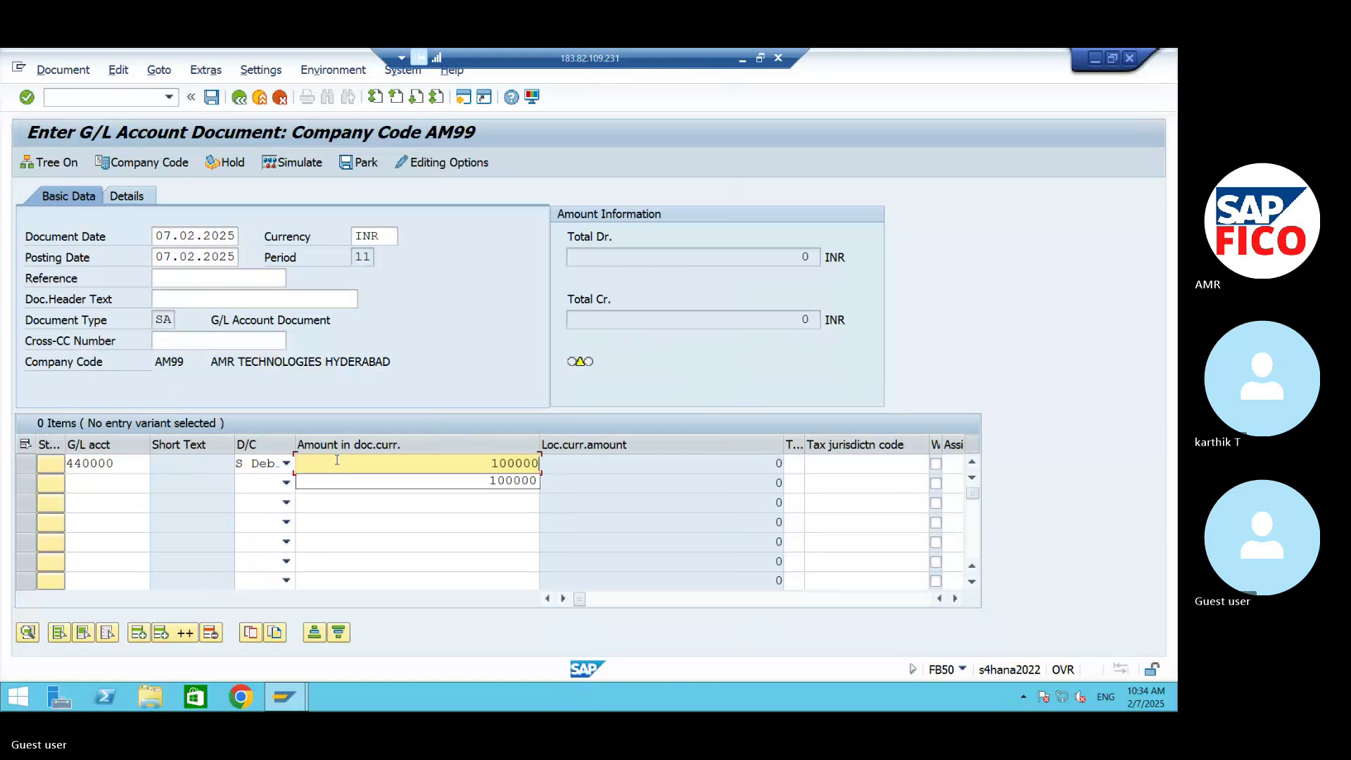
Step: Enter the second line item with G/L account 220000 CASH A/C as a credit of 100000
{"action": "left_click", "coordinate": [105, 483]}
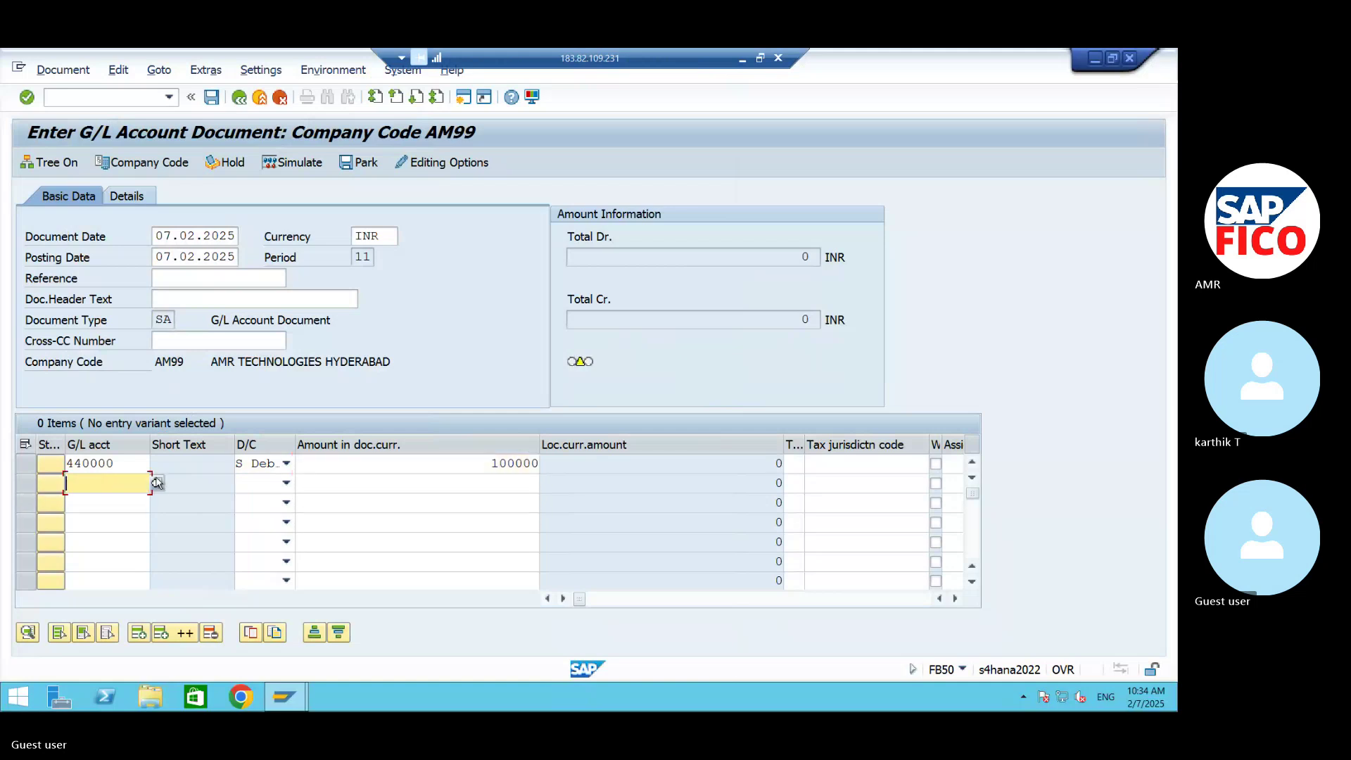
{"action": "left_click", "coordinate": [163, 482]}
{"action": "key", "text": "F4"}
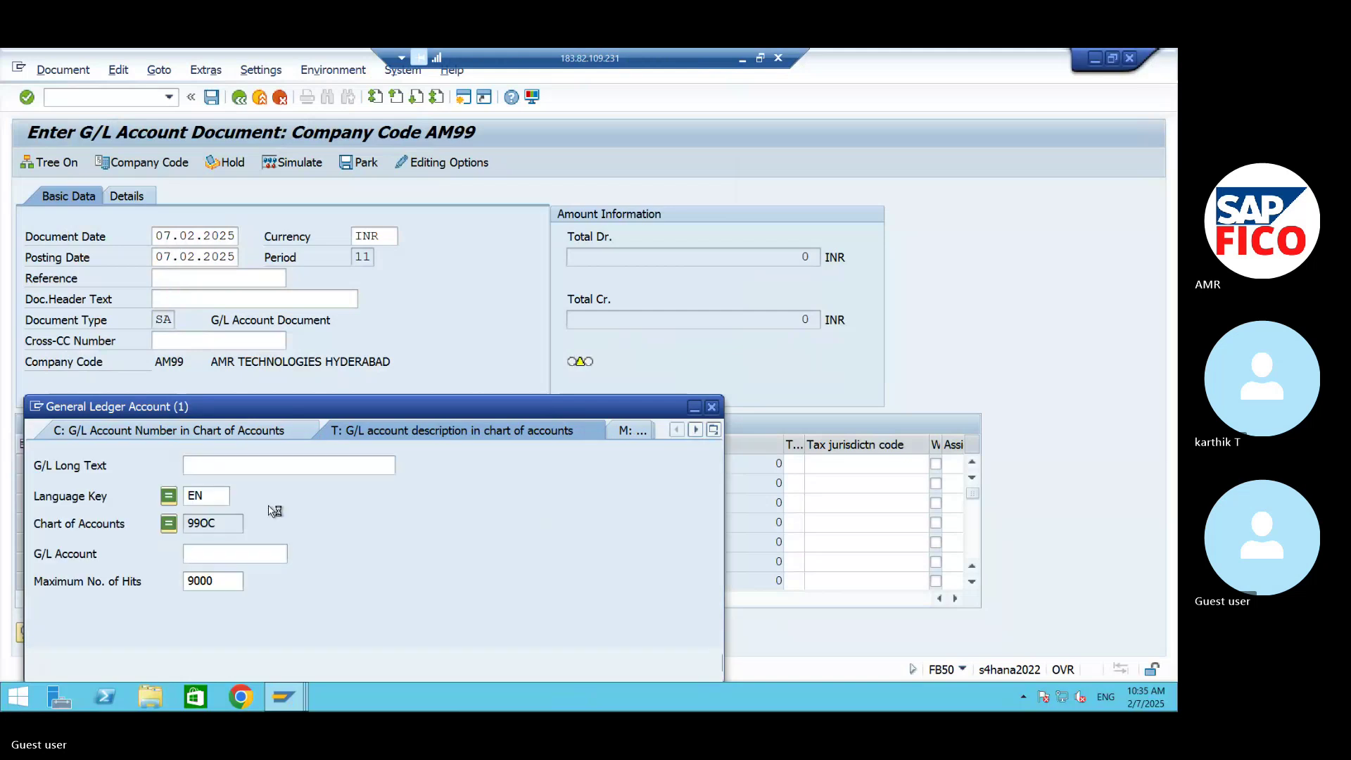
{"action": "left_click", "coordinate": [664, 662]}
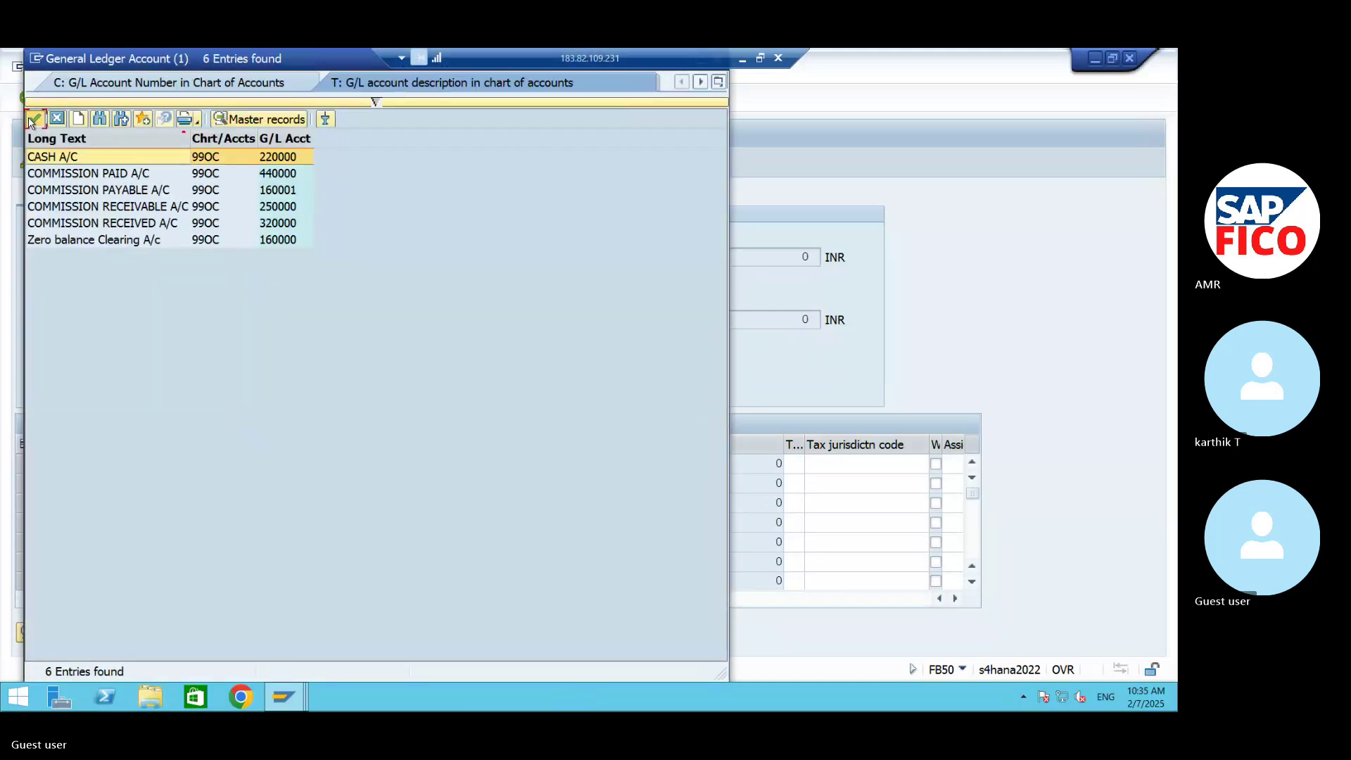
{"action": "left_click", "coordinate": [31, 121]}
{"action": "left_click", "coordinate": [286, 483]}
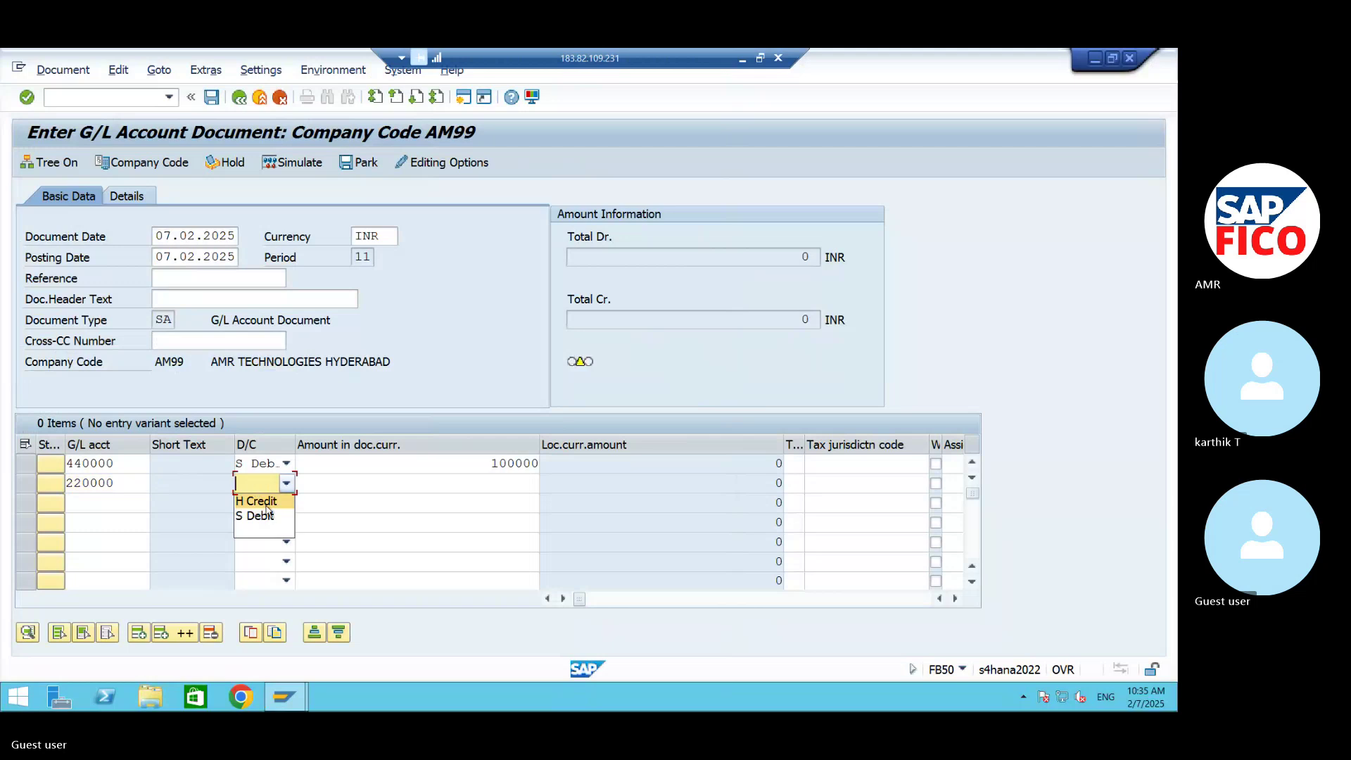
{"action": "left_click", "coordinate": [271, 501]}
{"action": "key", "text": "Tab"}
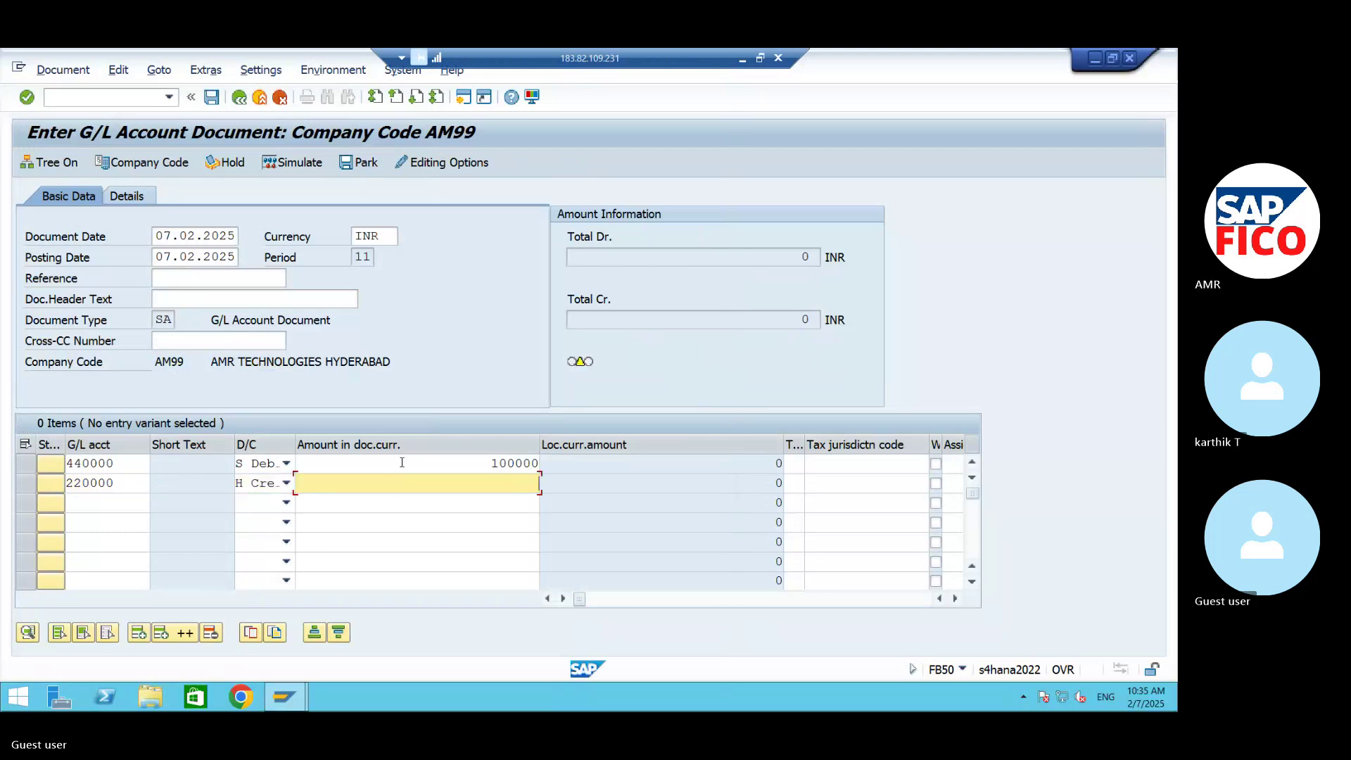
{"action": "type", "text": "100000"}
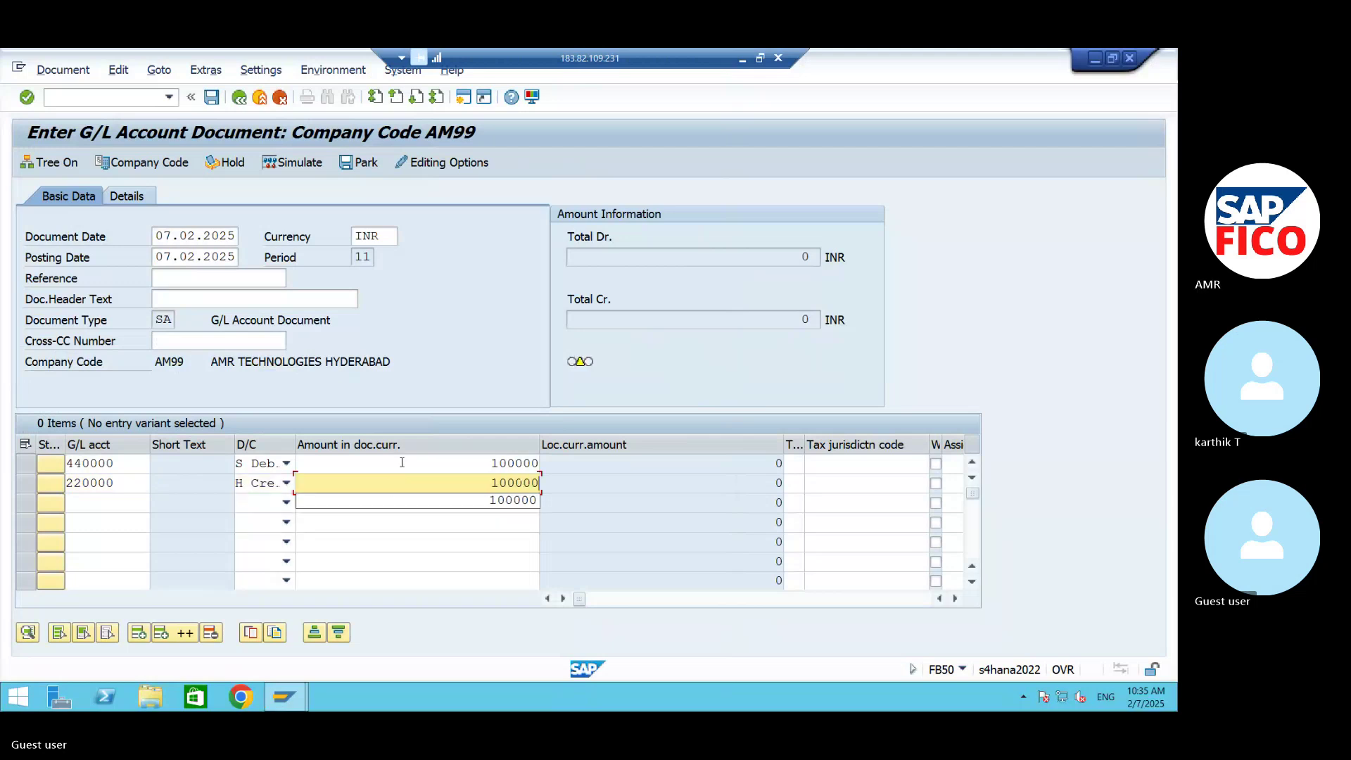
Step: Assign cost center 99FC to the 440000 line item and park the document
{"action": "left_click", "coordinate": [827, 463]}
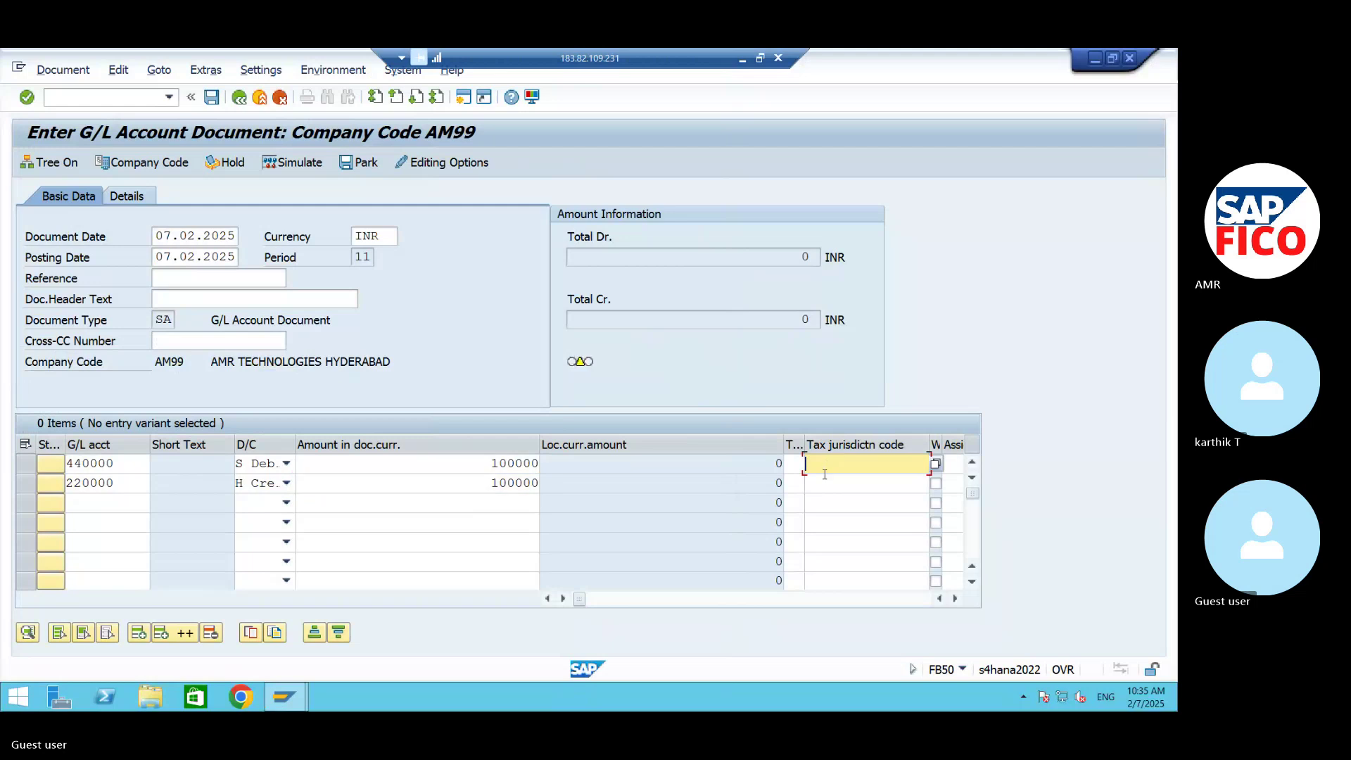
{"action": "key", "text": "Tab"}
{"action": "key", "text": "Tab"}
{"action": "key", "text": "Tab"}
{"action": "key", "text": "Tab"}
{"action": "key", "text": "Tab"}
{"action": "key", "text": "Tab"}
{"action": "key", "text": "Tab"}
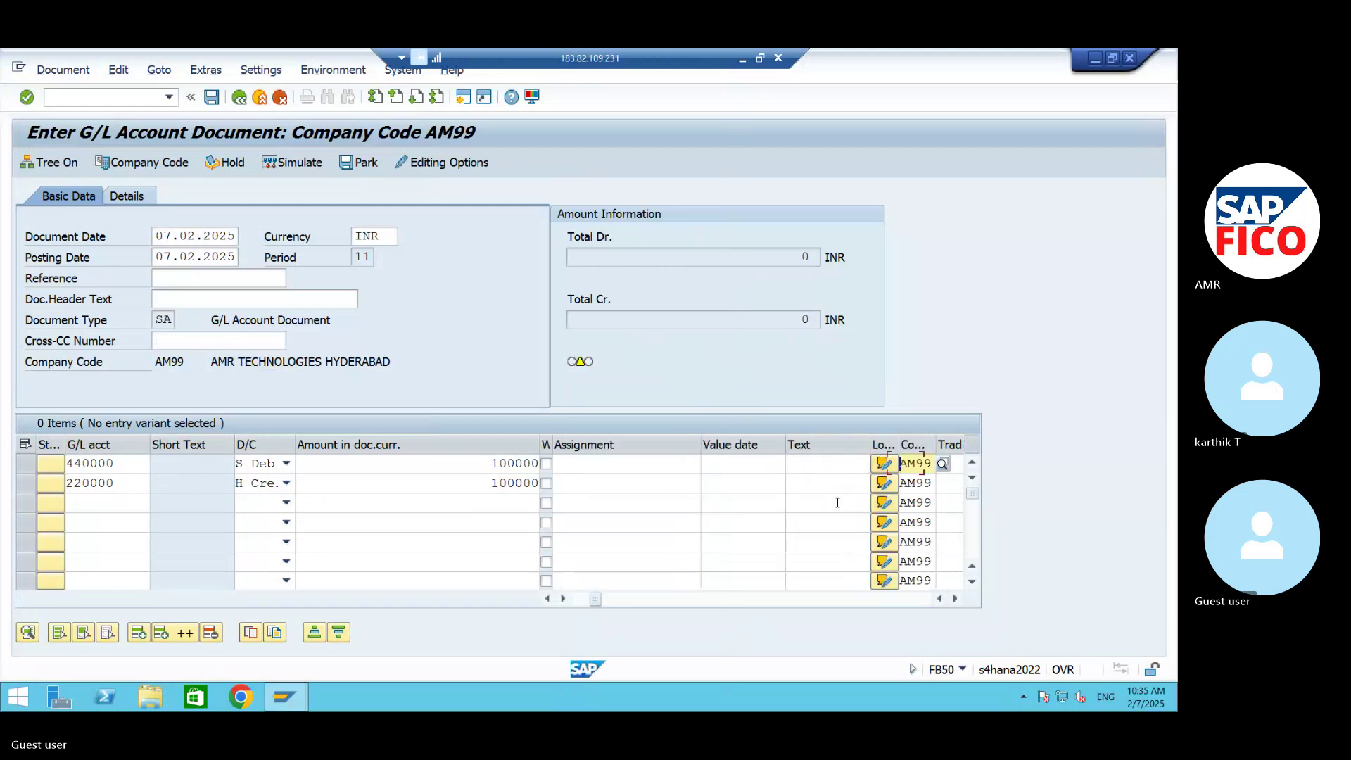
{"action": "key", "text": "Tab"}
{"action": "key", "text": "Tab"}
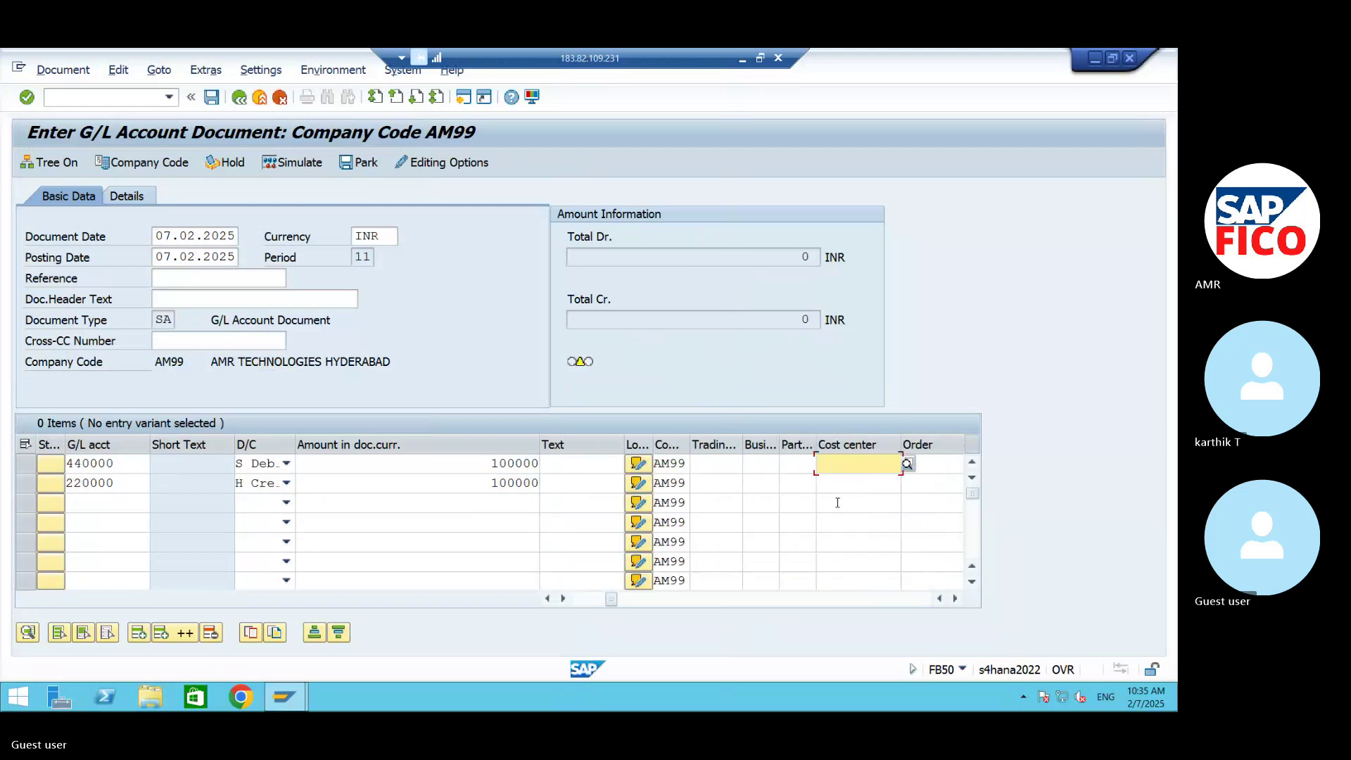
{"action": "type", "text": "99FC"}
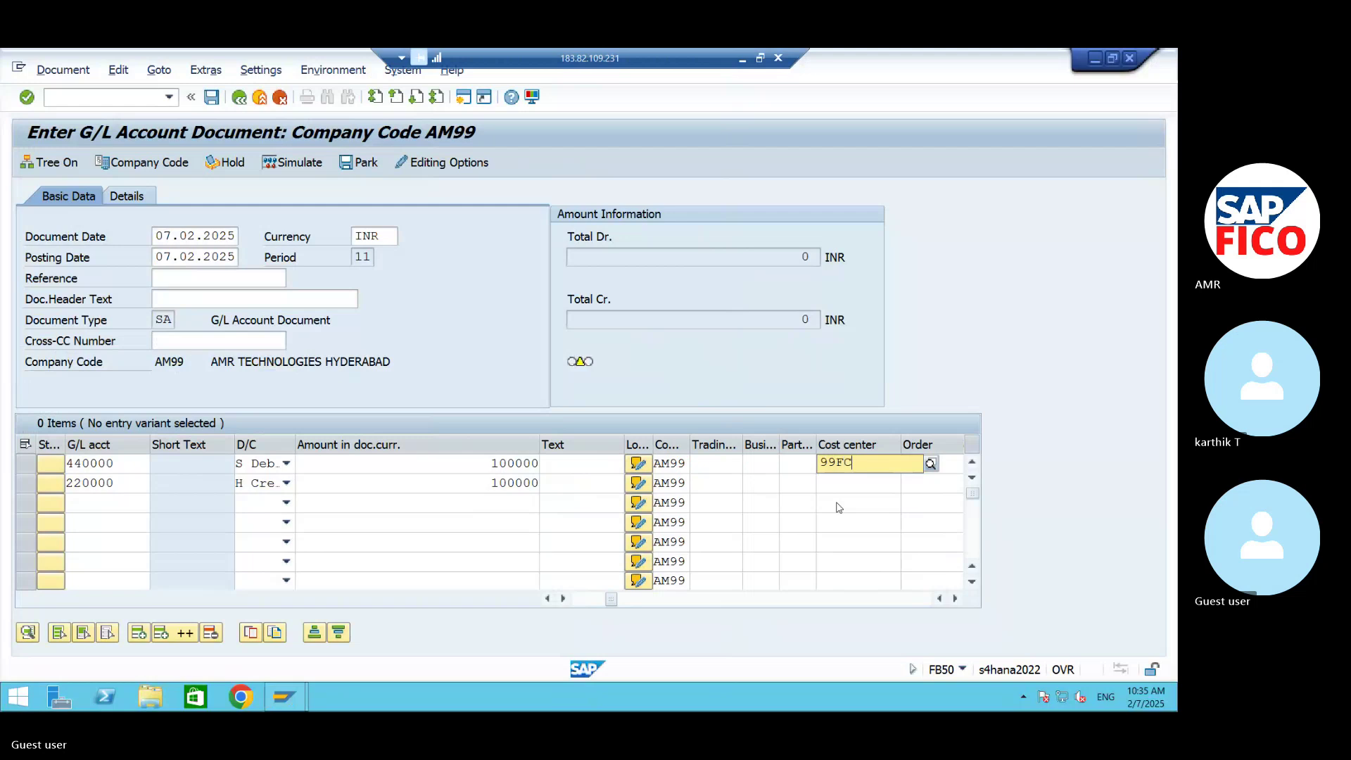
{"action": "key", "text": "Return"}
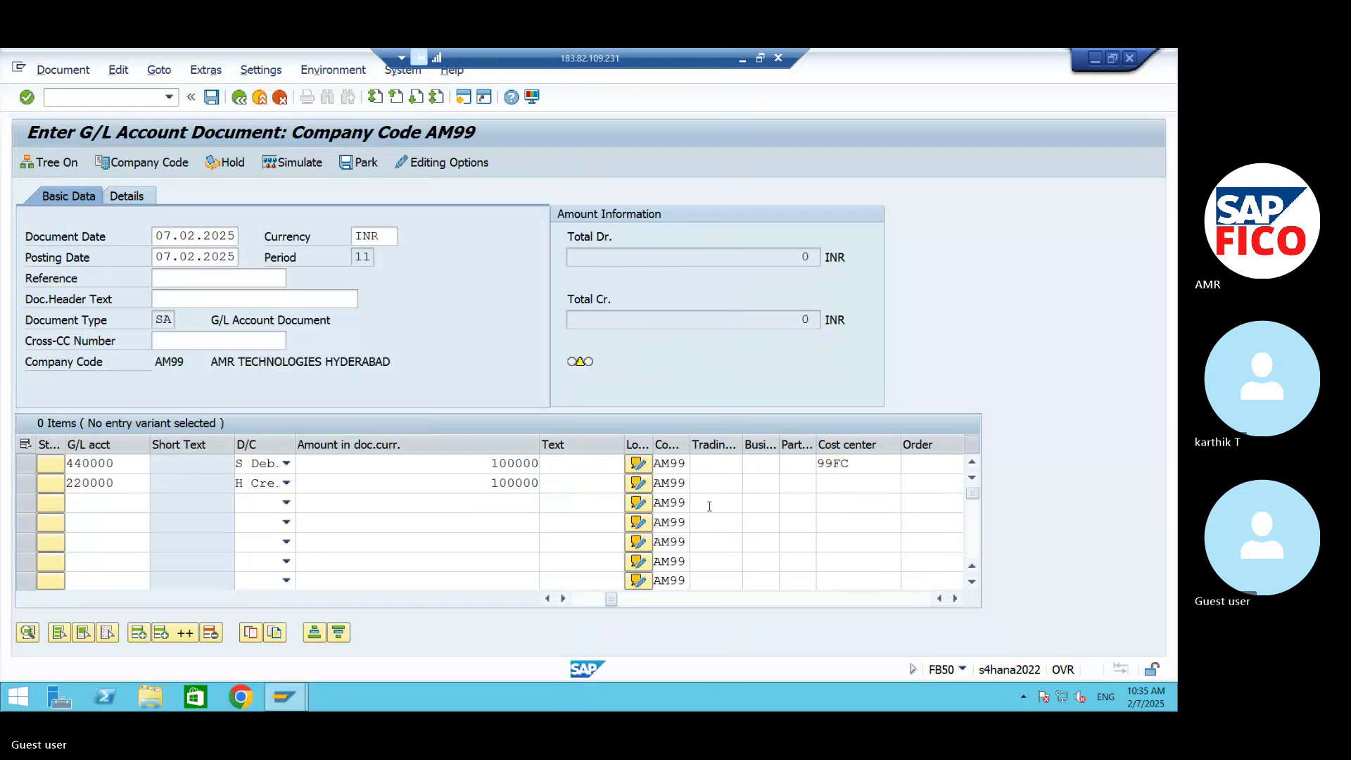
{"action": "left_click", "coordinate": [360, 163]}
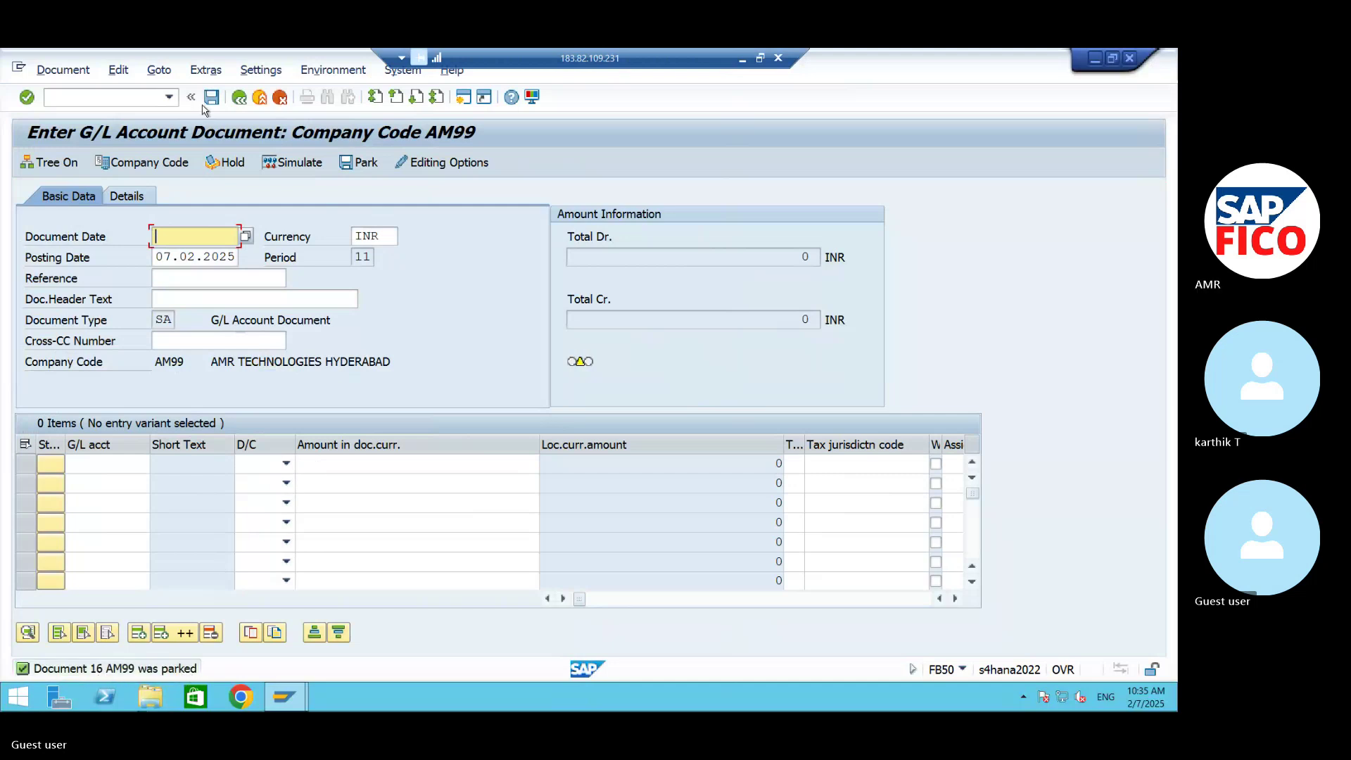
Step: Start transaction FBV0, open parked document 16 of company code AM99 for fiscal year 2024, and exit it without changes
{"action": "left_click", "coordinate": [120, 95]}
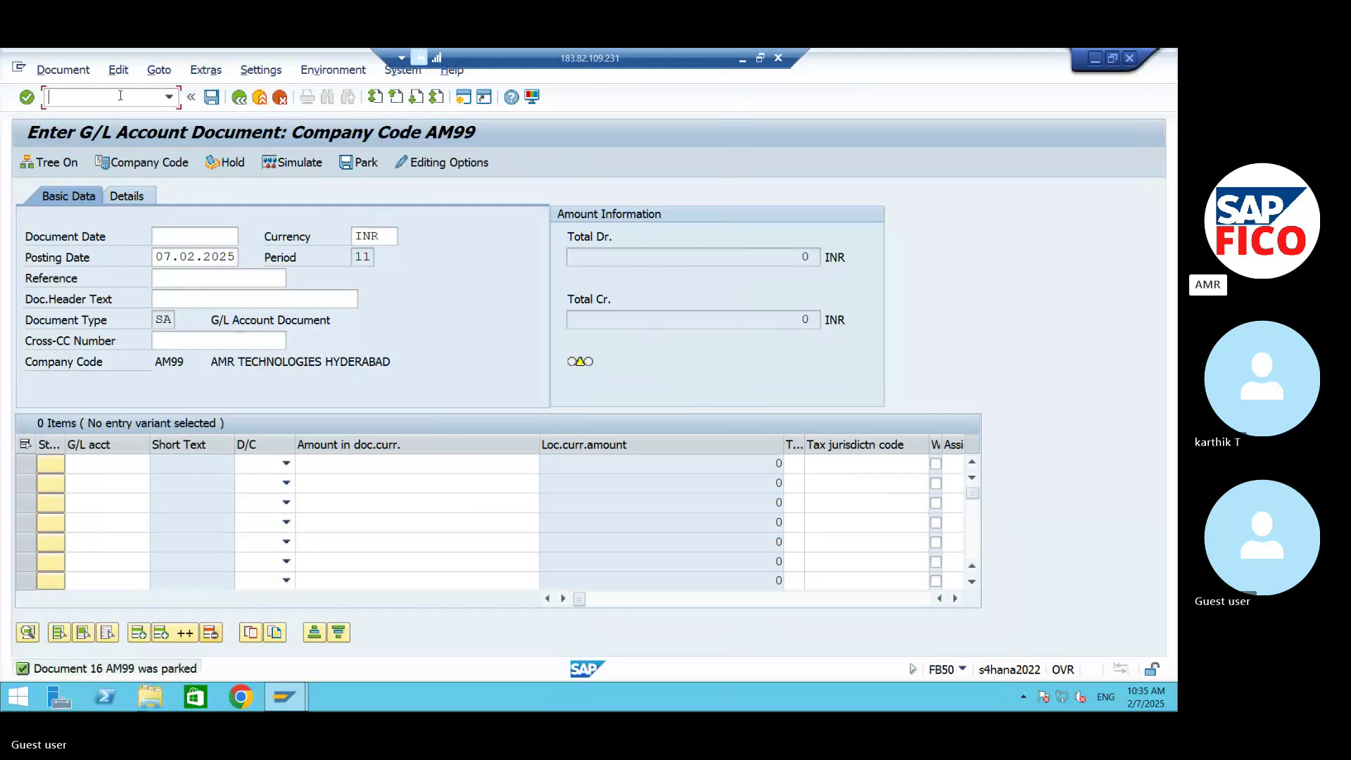
{"action": "type", "text": "/NFBV0"}
{"action": "key", "text": "Return"}
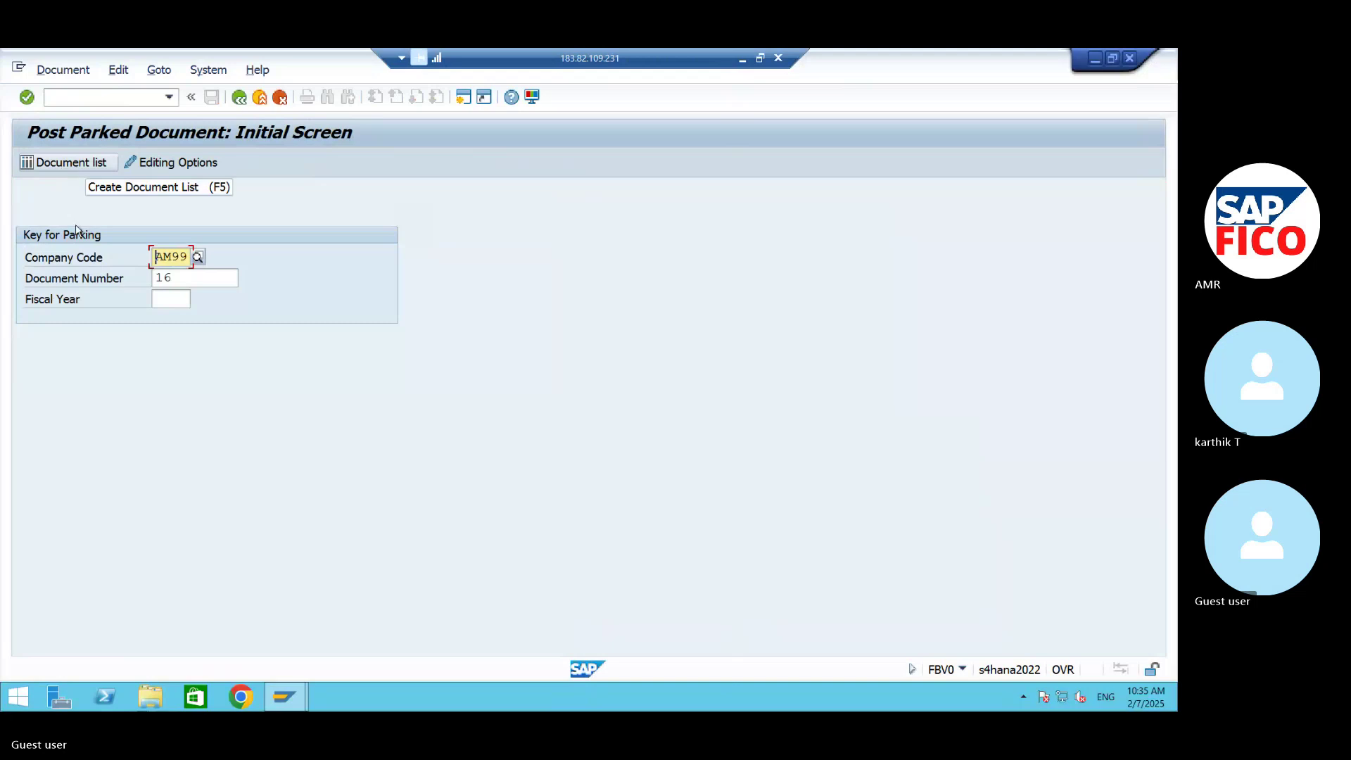
{"action": "left_click", "coordinate": [165, 301]}
{"action": "type", "text": "2024"}
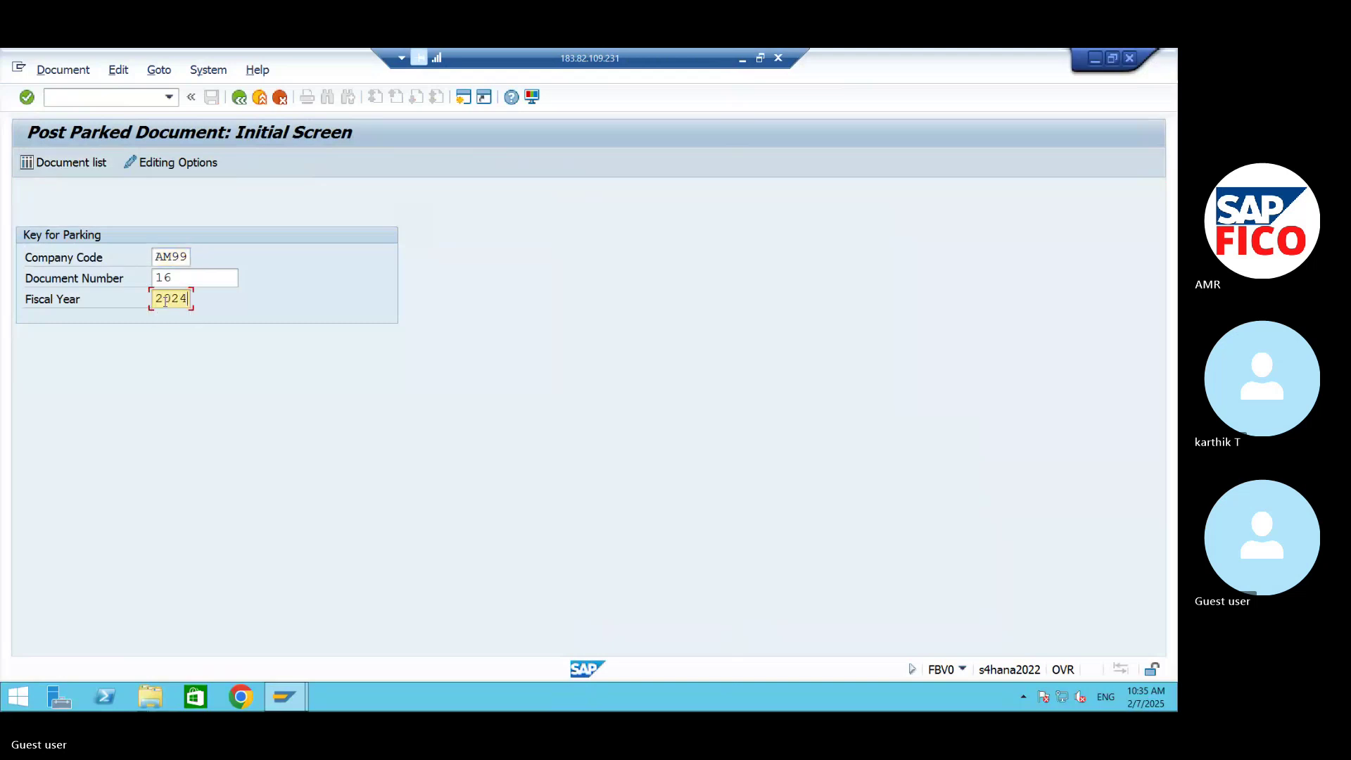
{"action": "key", "text": "Return"}
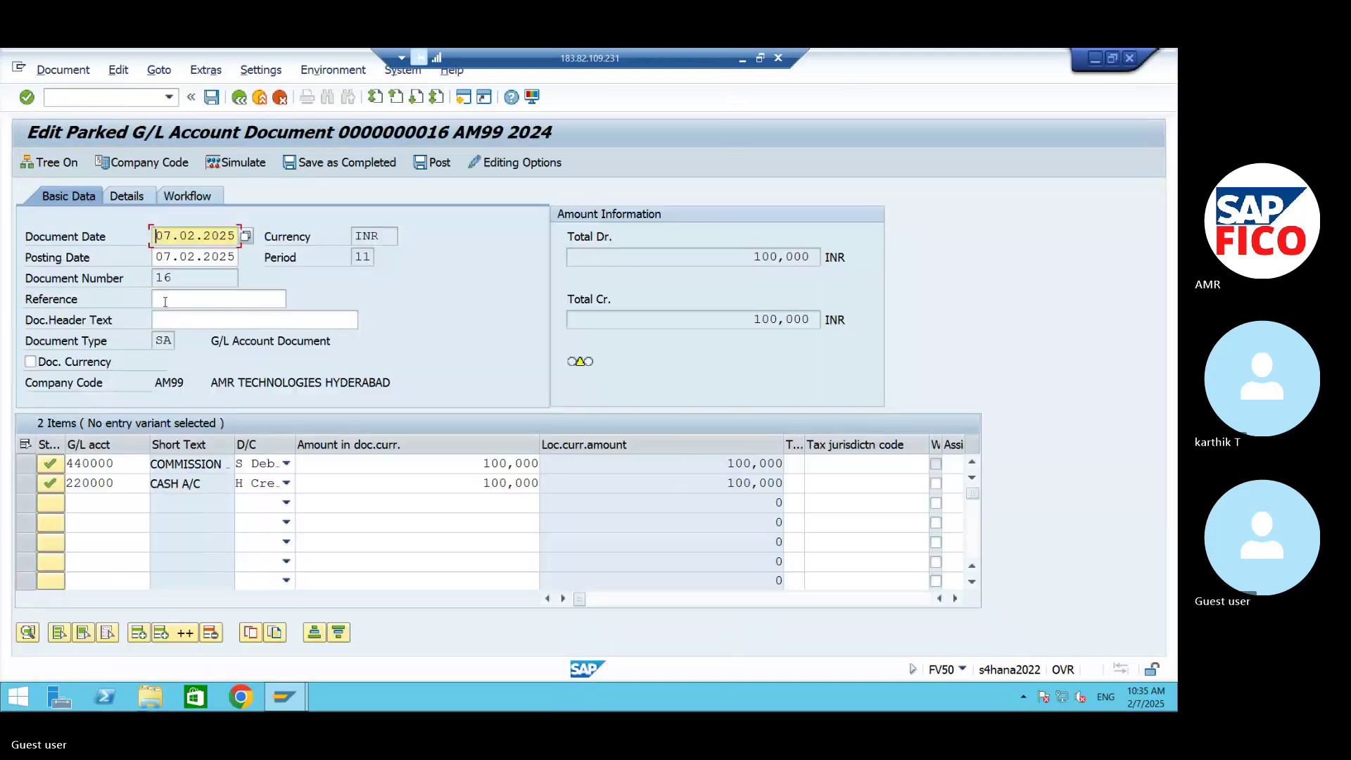
{"action": "left_click", "coordinate": [240, 98]}
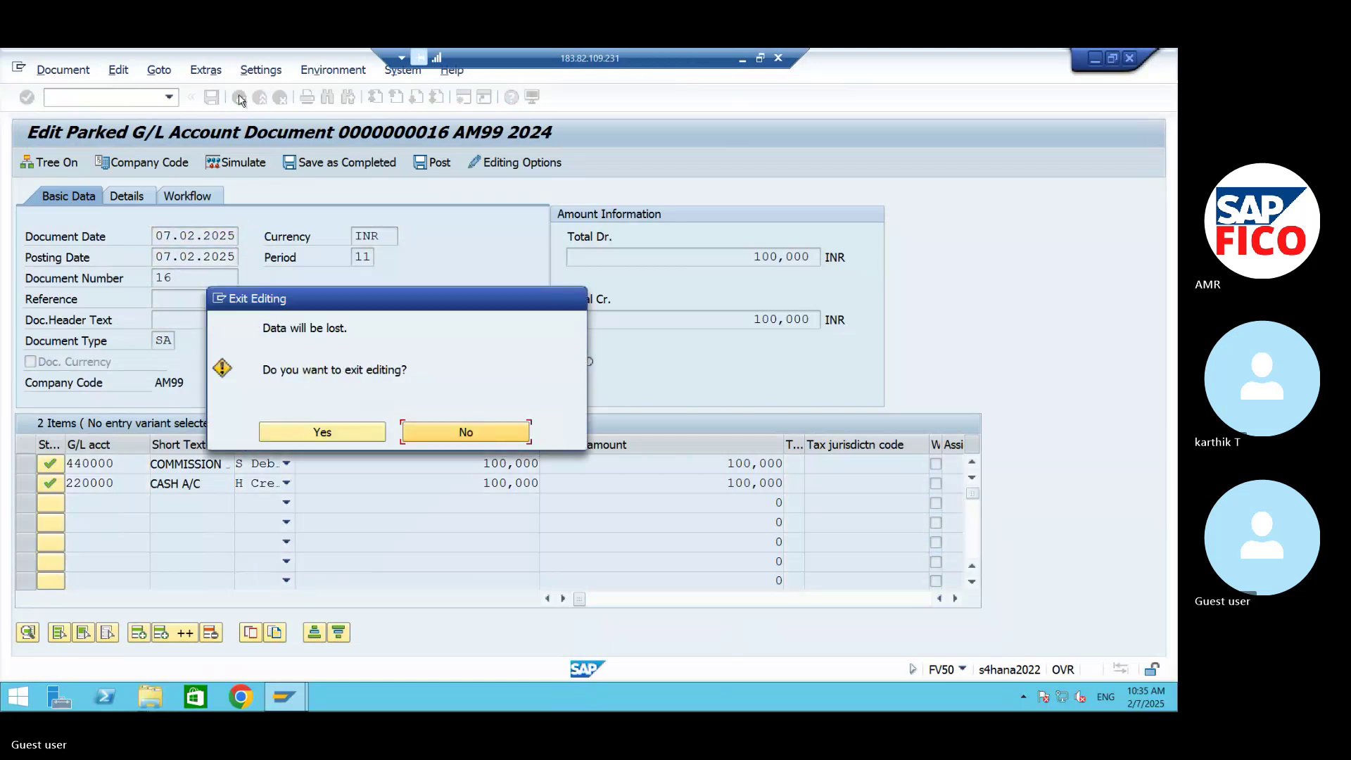
{"action": "left_click", "coordinate": [352, 433]}
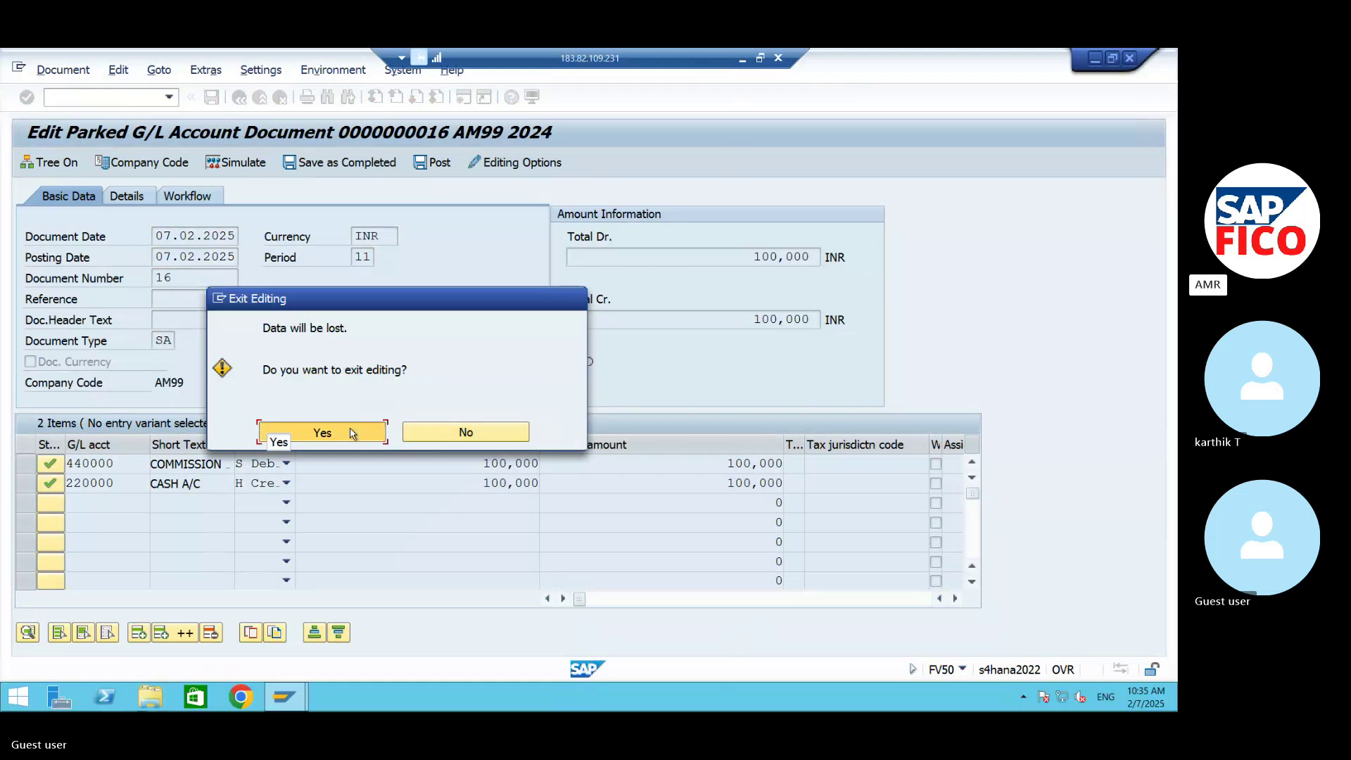
{"action": "left_click", "coordinate": [352, 433]}
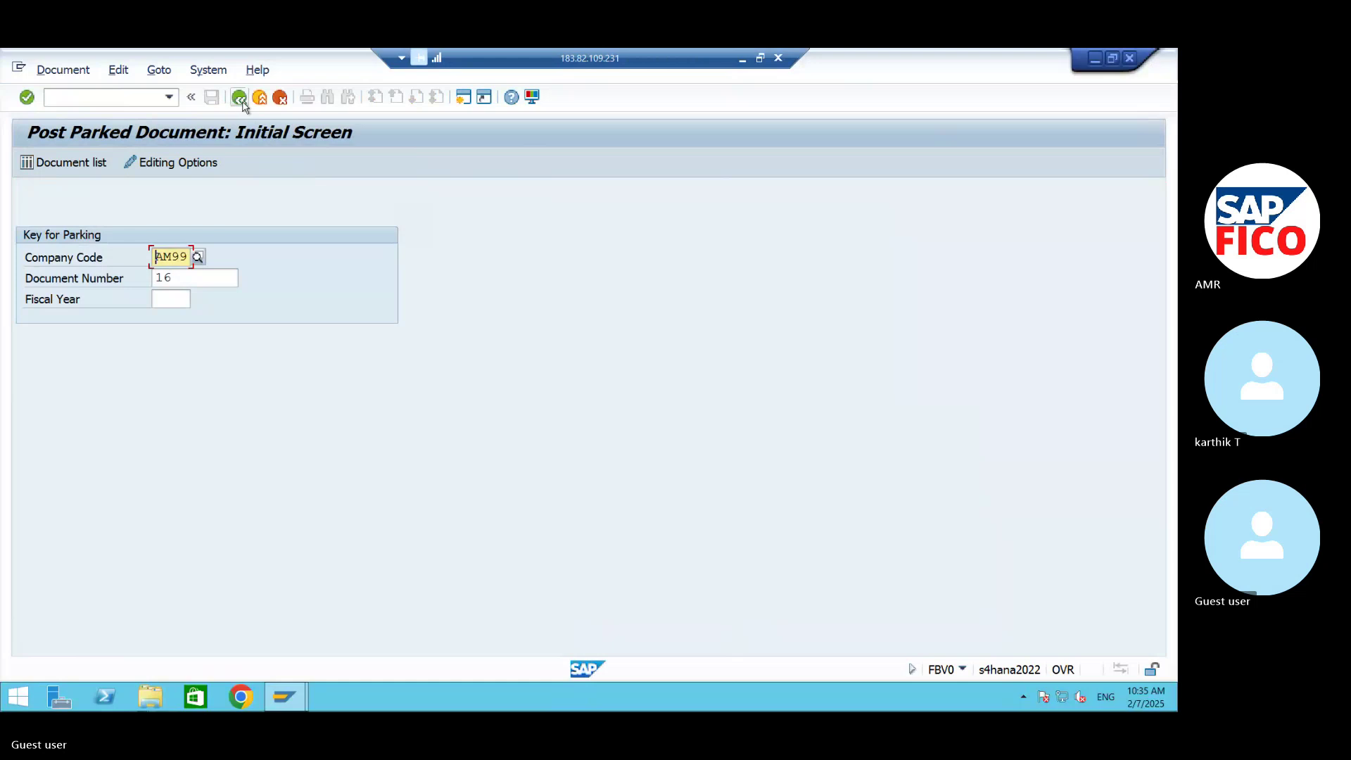
Step: Restart transaction FBV0, list the parked documents of company code AM99 for 2024, and open document 16 from the list
{"action": "left_click", "coordinate": [121, 93]}
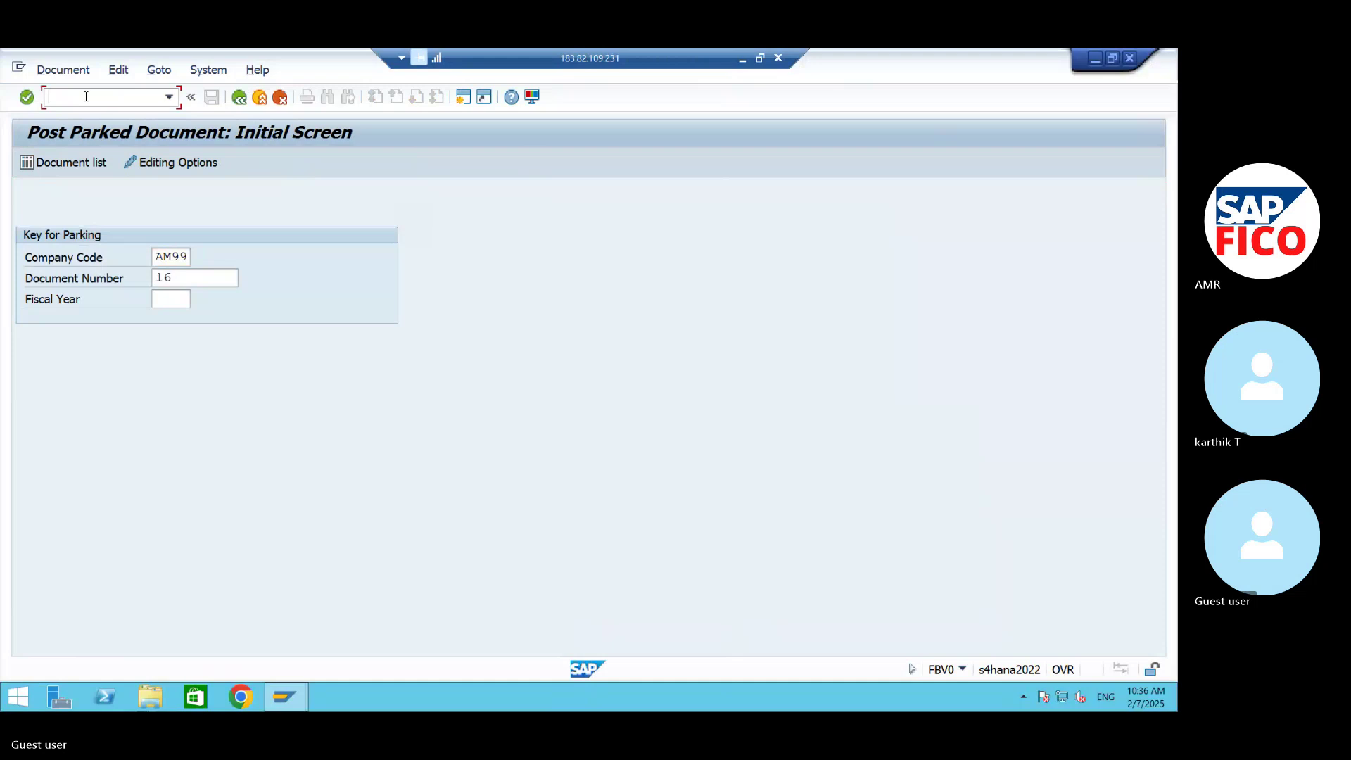
{"action": "type", "text": "/NFBV0"}
{"action": "key", "text": "Return"}
{"action": "left_click", "coordinate": [64, 162]}
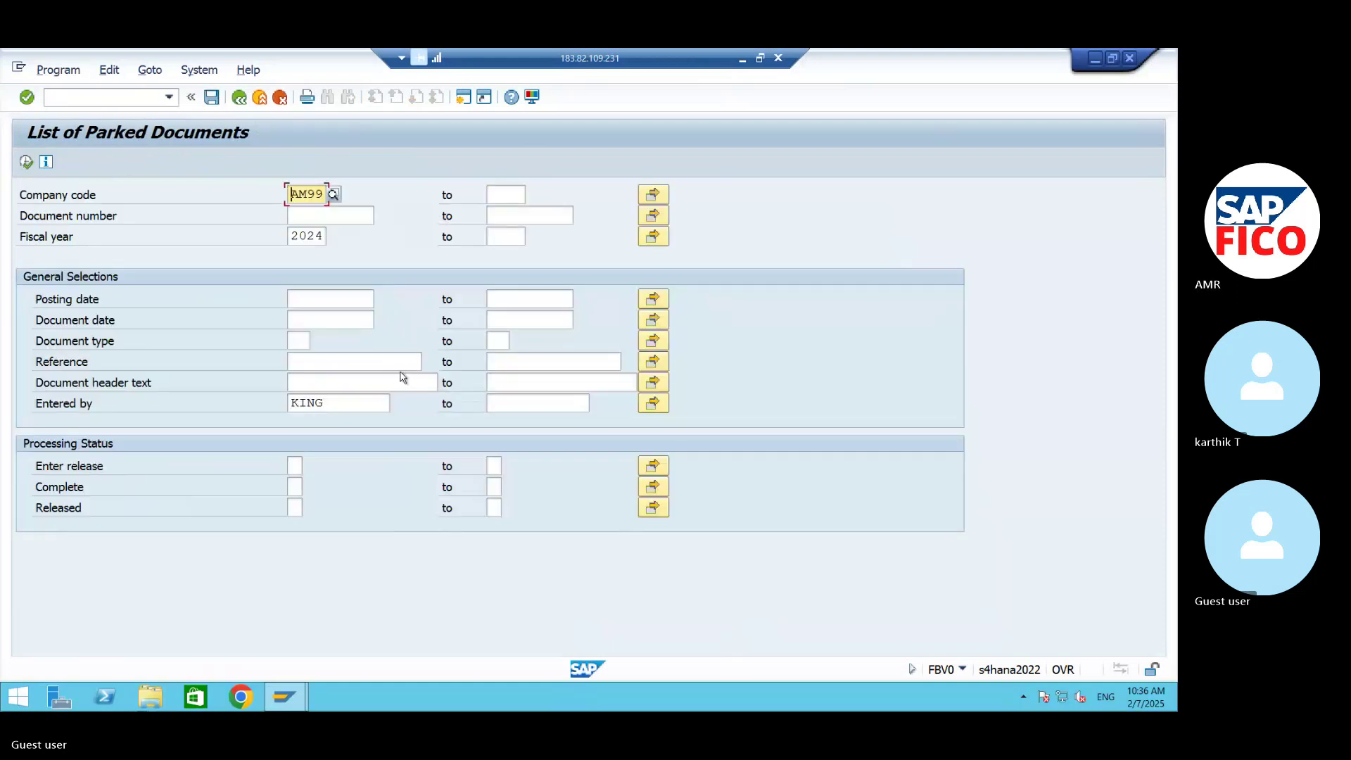
{"action": "left_click", "coordinate": [26, 162]}
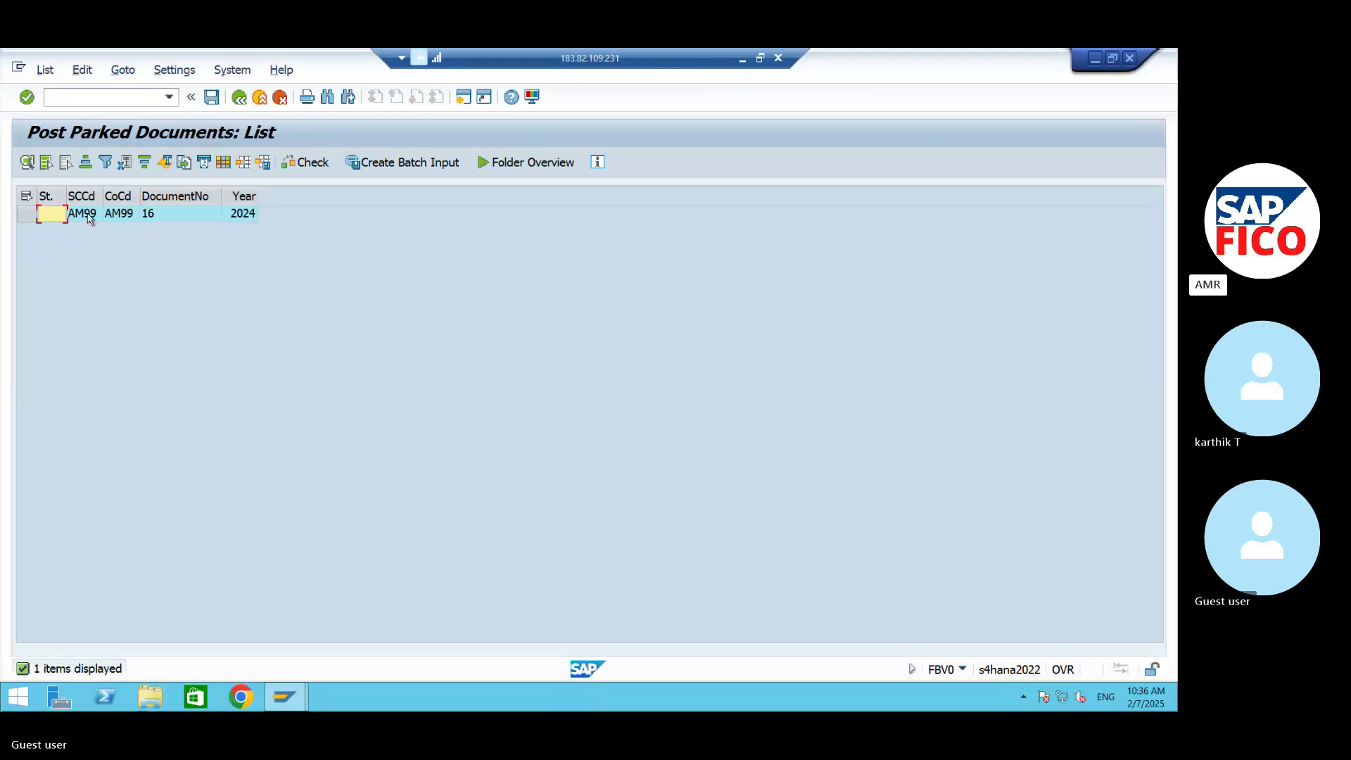
{"action": "double_click", "coordinate": [89, 215]}
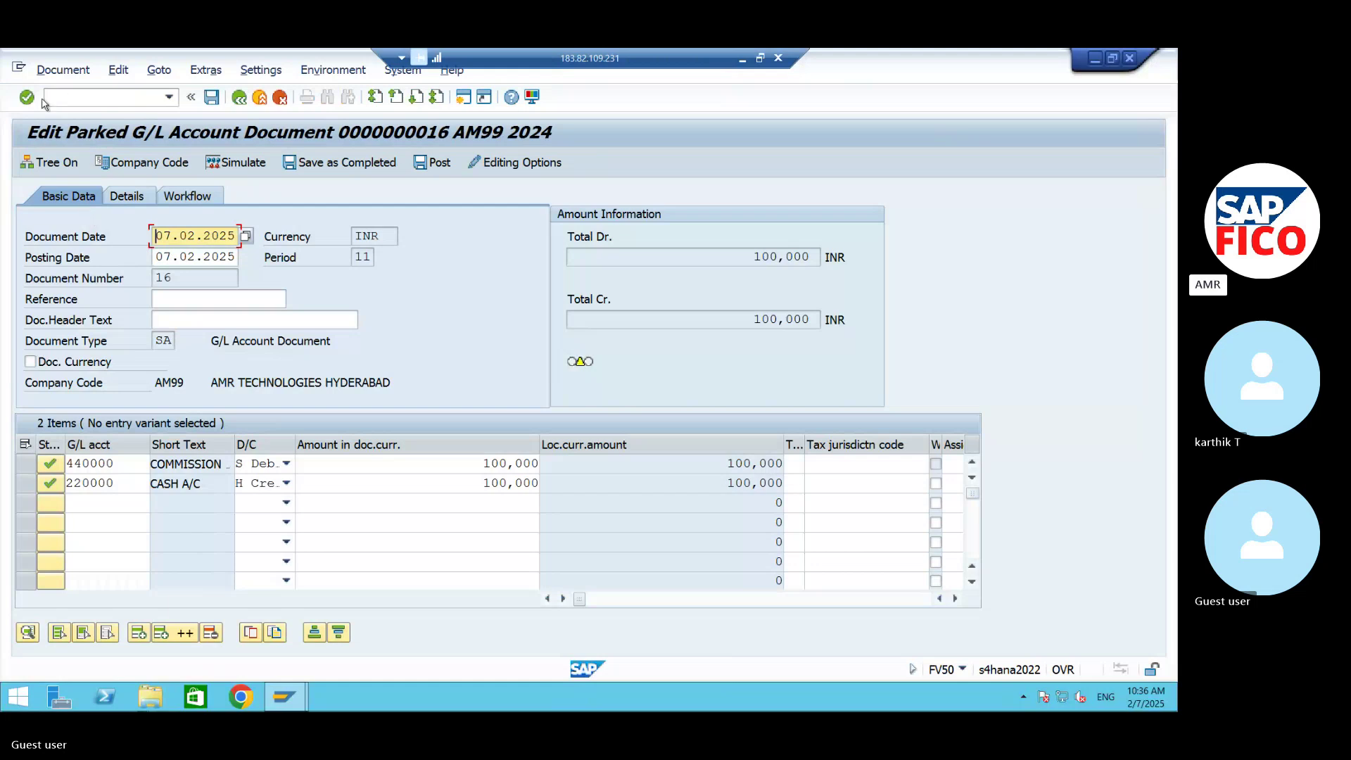
Step: Delete parked document 16 of company code AM99 for fiscal year 2024 and confirm the deletion
{"action": "left_click", "coordinate": [63, 71]}
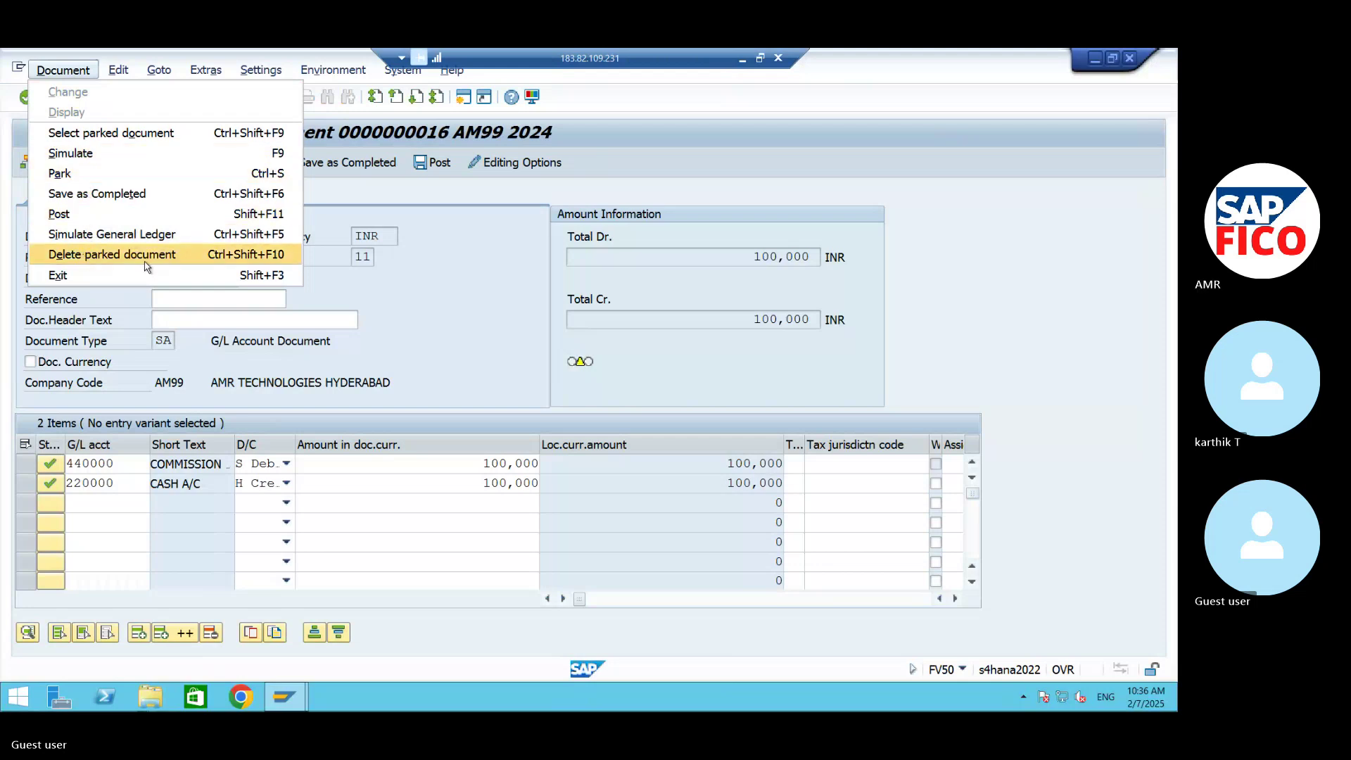
{"action": "left_click", "coordinate": [111, 255]}
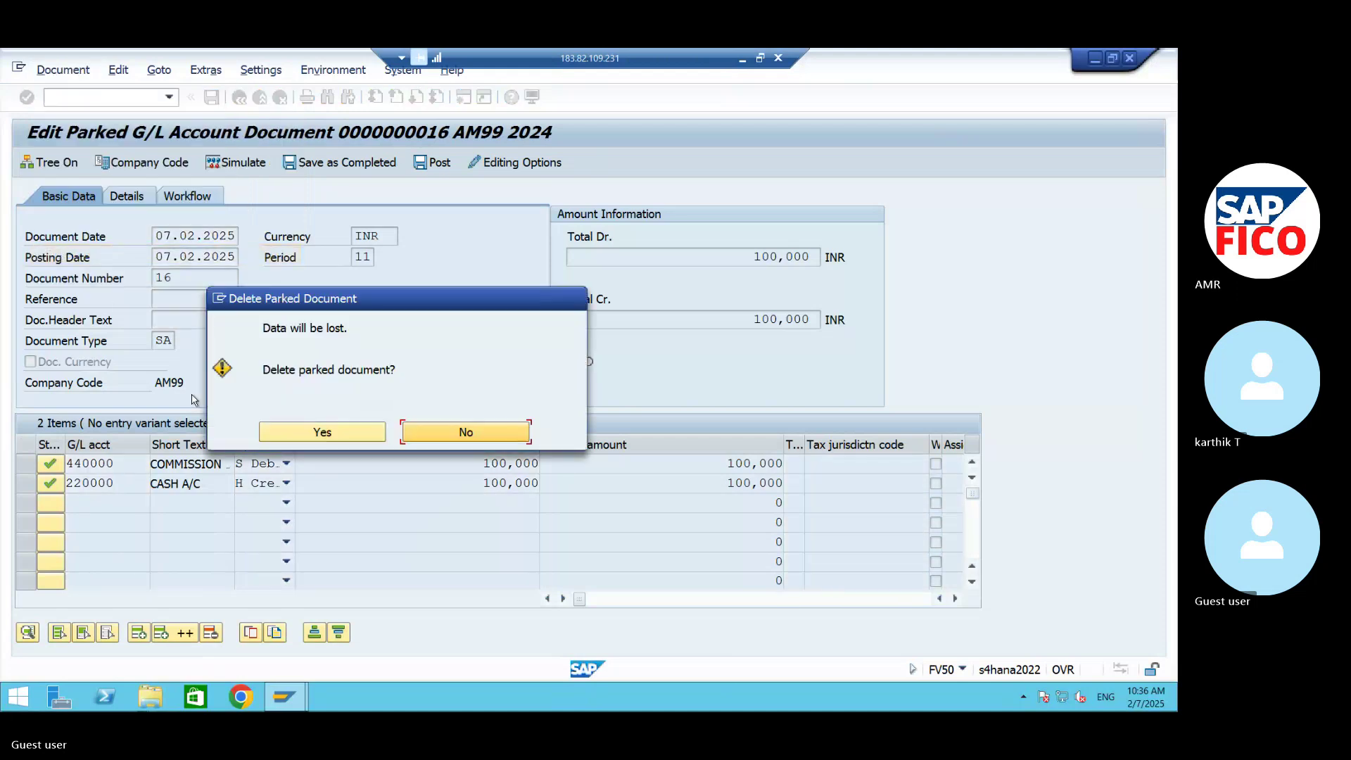
{"action": "left_click", "coordinate": [293, 441]}
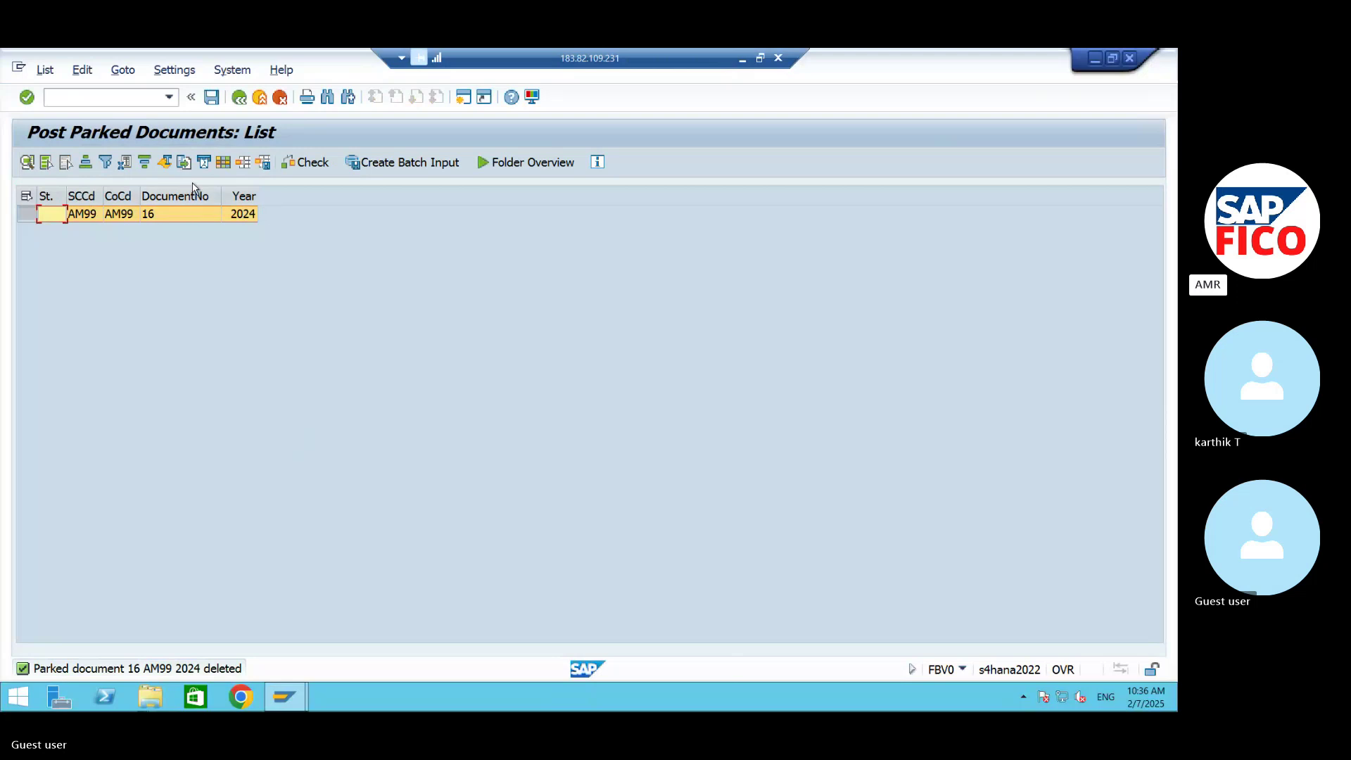
Step: Return to the parked documents selection and rerun the list for company code AM99 and fiscal year 2024
{"action": "left_click", "coordinate": [55, 72]}
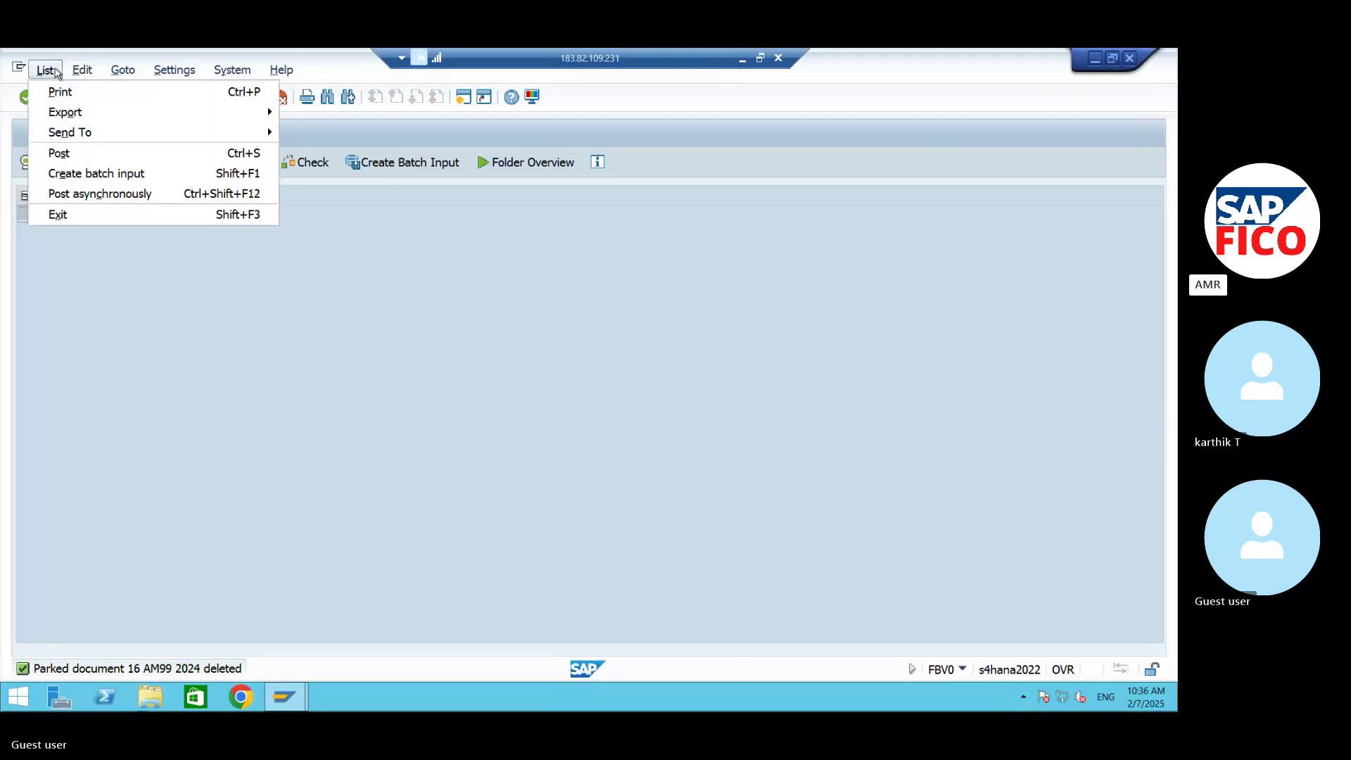
{"action": "left_click", "coordinate": [108, 260]}
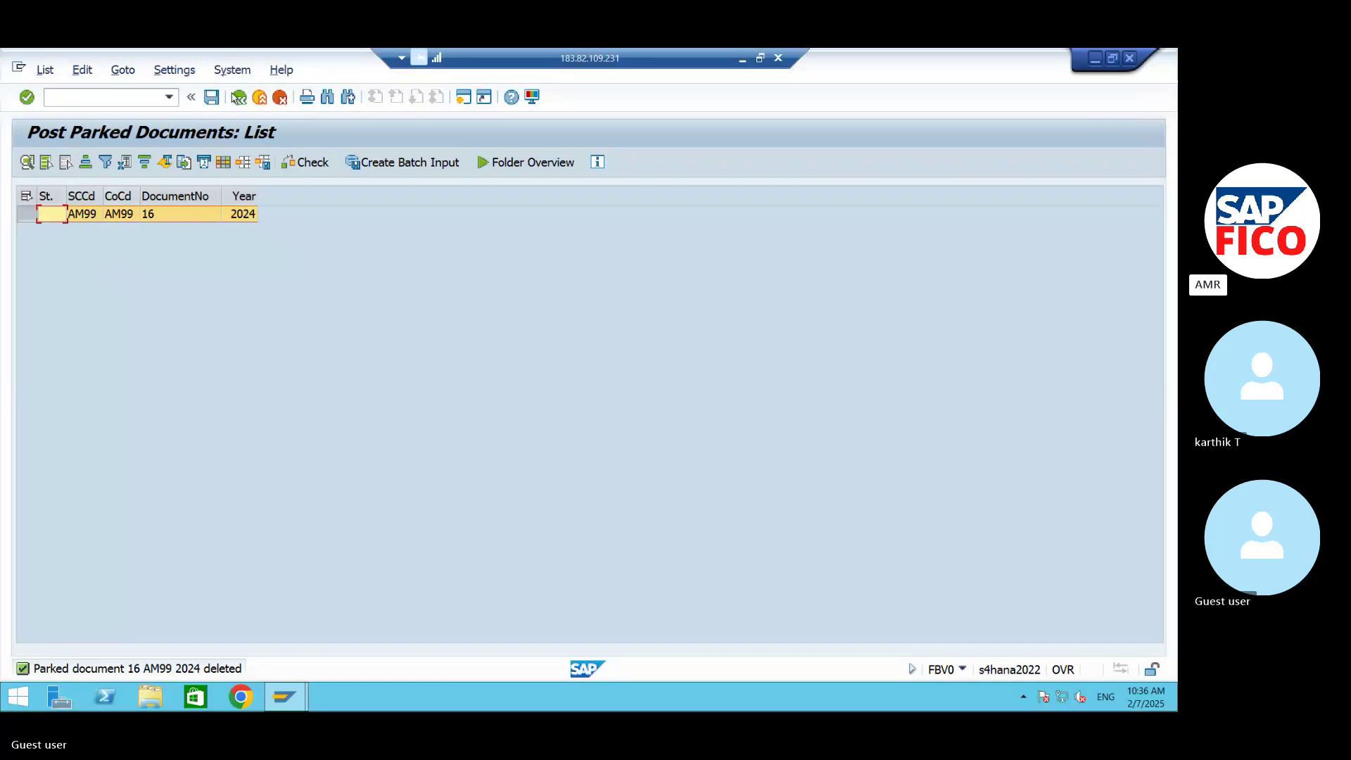
{"action": "left_click", "coordinate": [238, 97]}
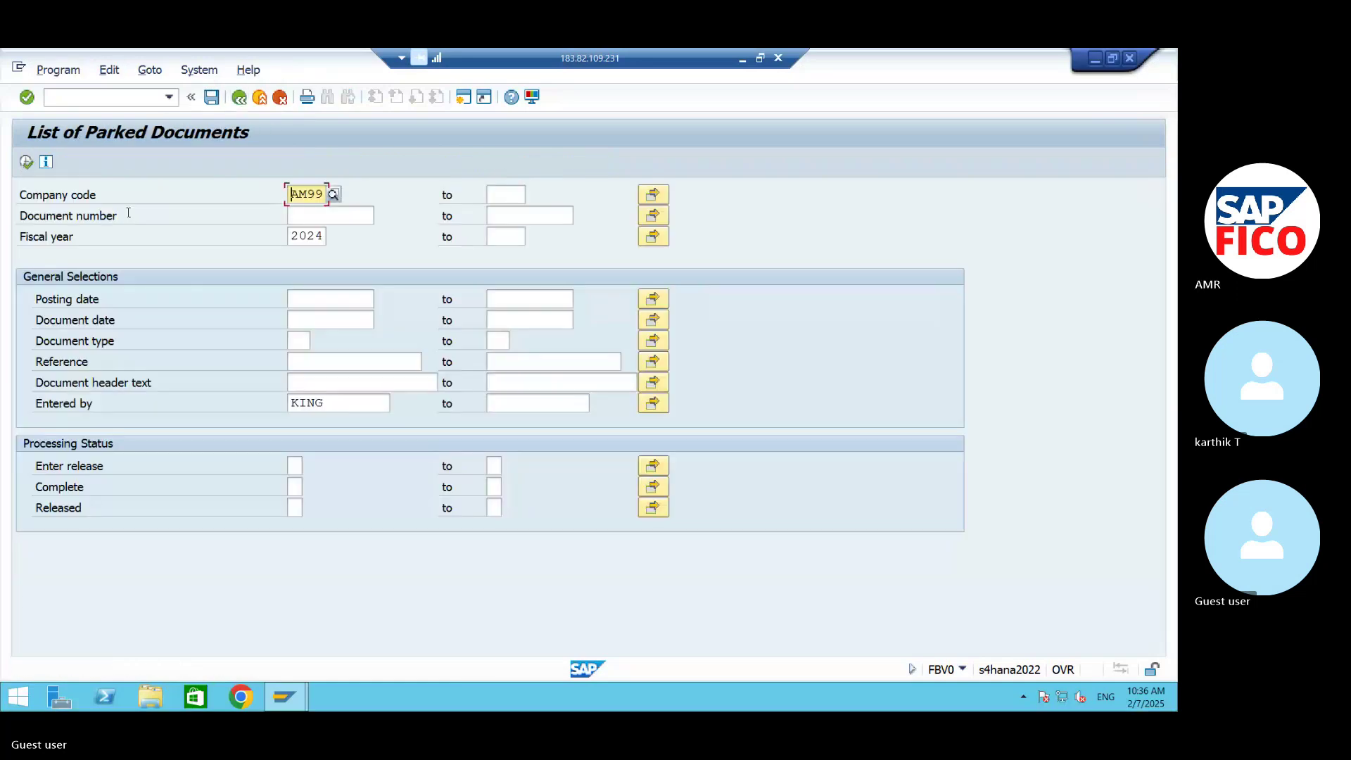
{"action": "left_click", "coordinate": [26, 162]}
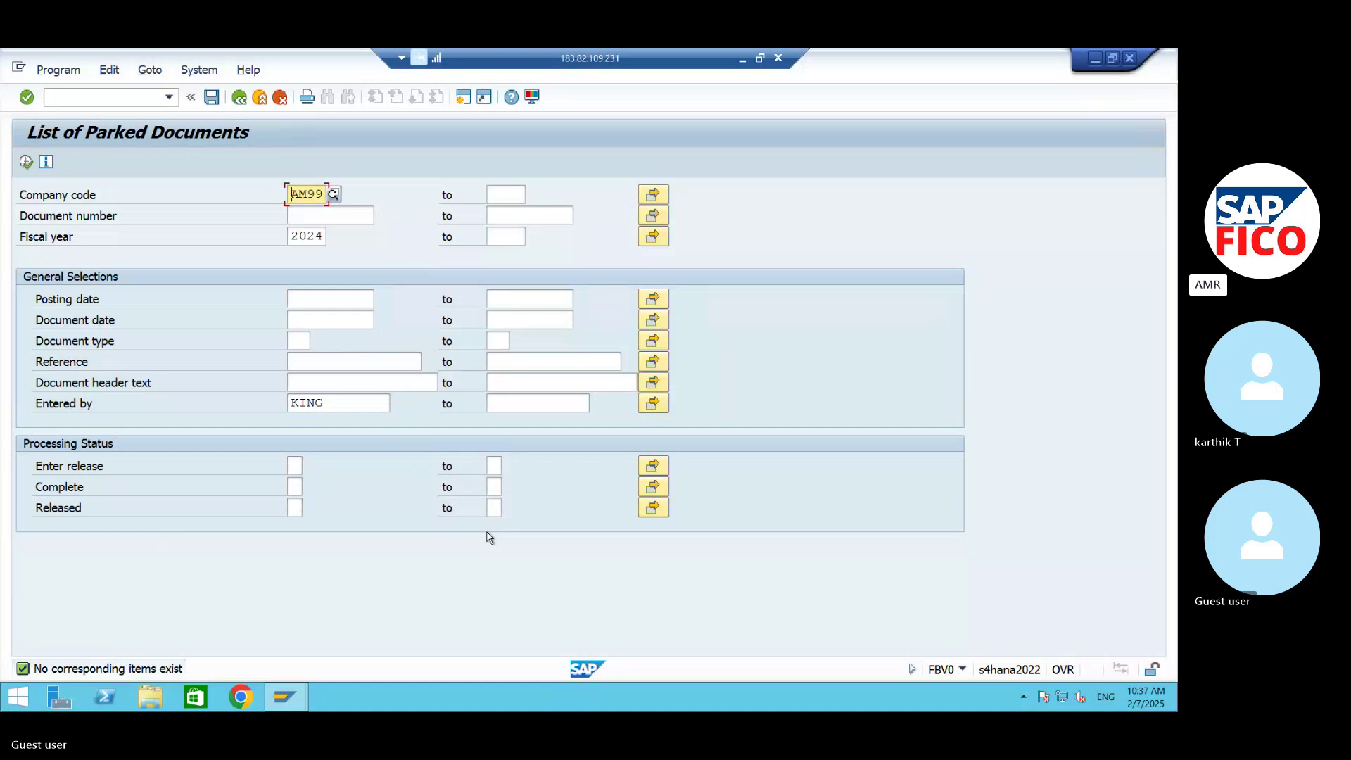
Step: Minimize the SAP and remote desktop windows, switch to the Skype meeting in Chrome, and mute the microphone
{"action": "left_click", "coordinate": [1095, 58]}
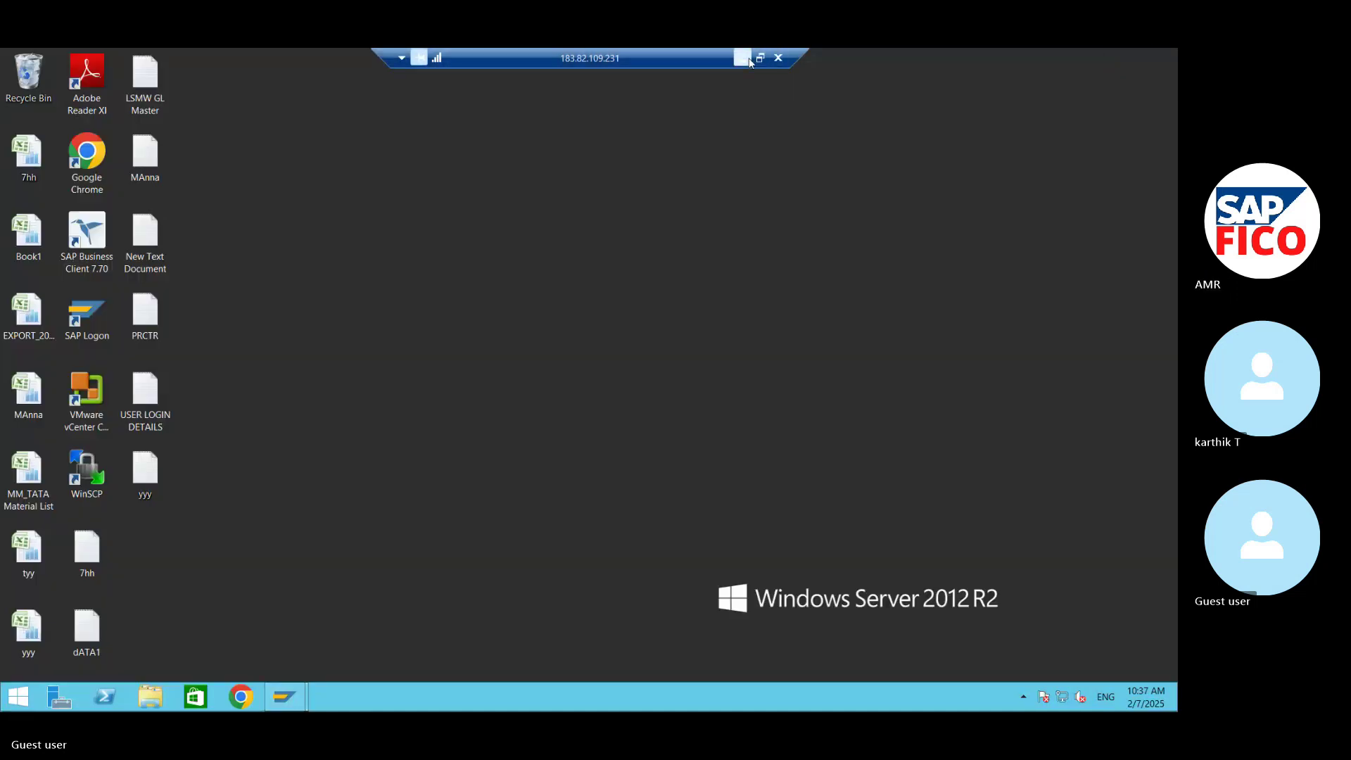
{"action": "left_click", "coordinate": [742, 58]}
{"action": "mouse_move", "coordinate": [589, 693]}
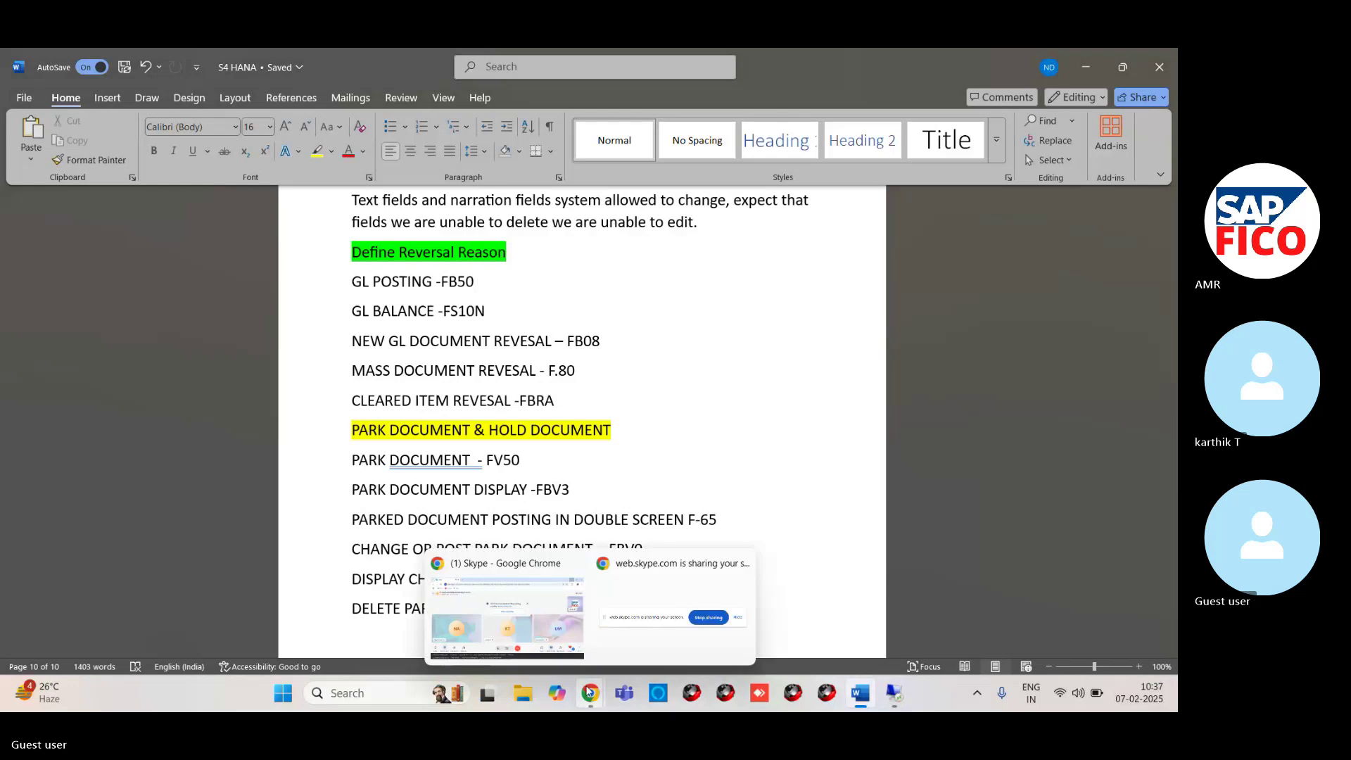
{"action": "left_click", "coordinate": [556, 605]}
{"action": "left_click", "coordinate": [511, 590]}
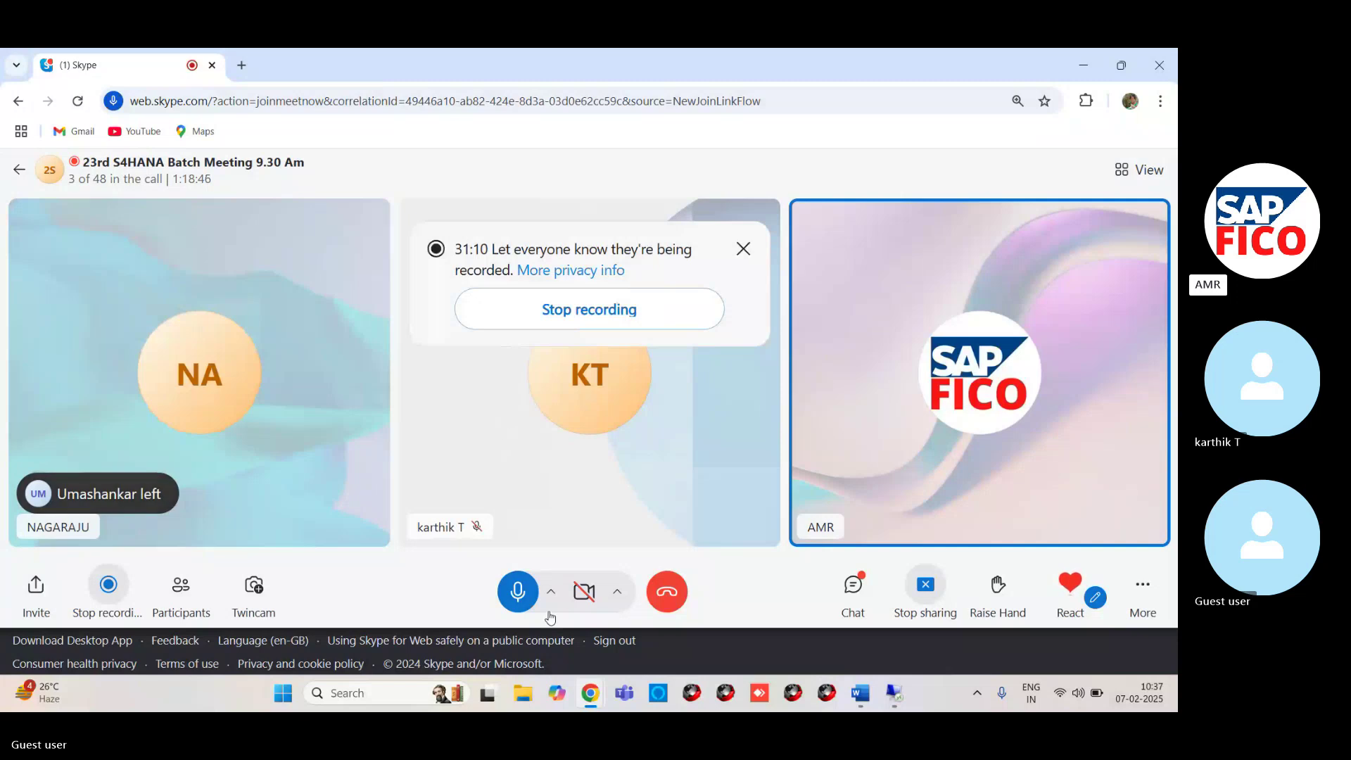
{"action": "left_click", "coordinate": [518, 595]}
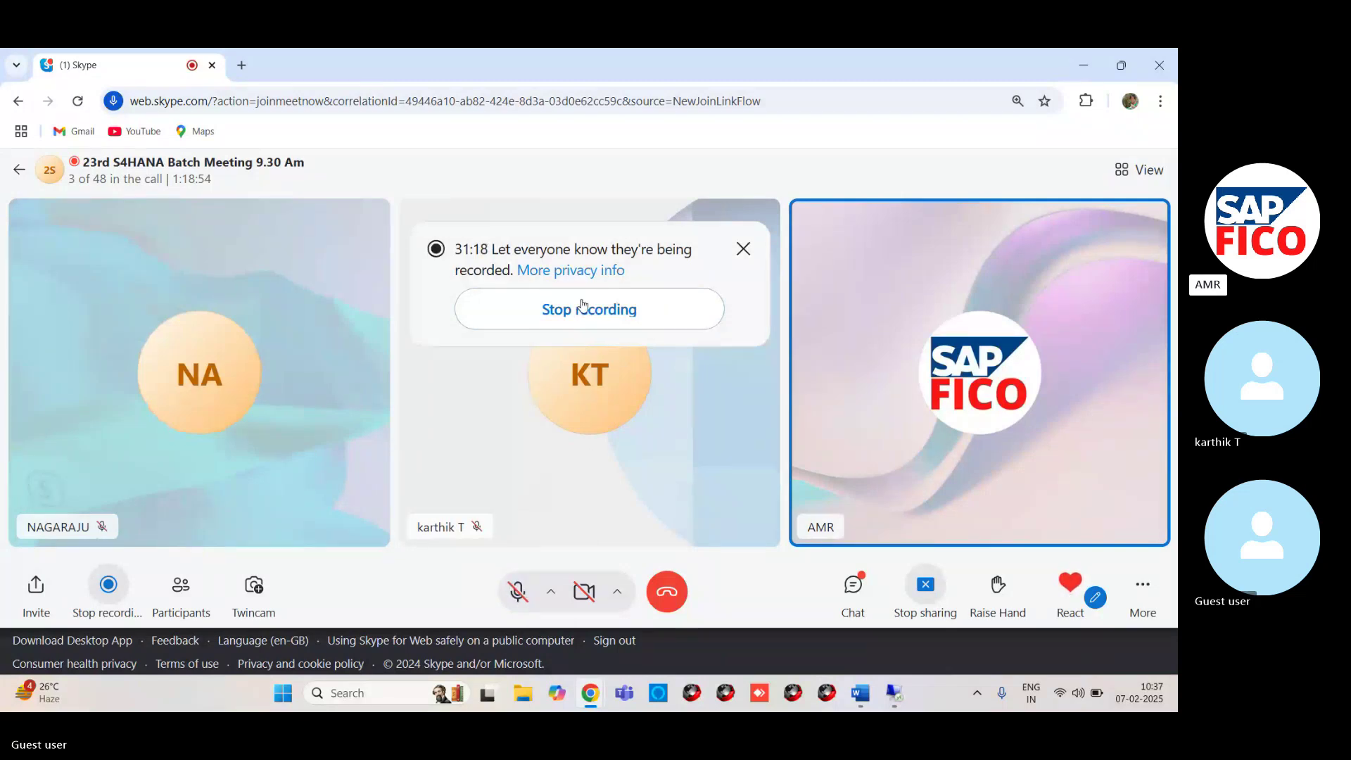